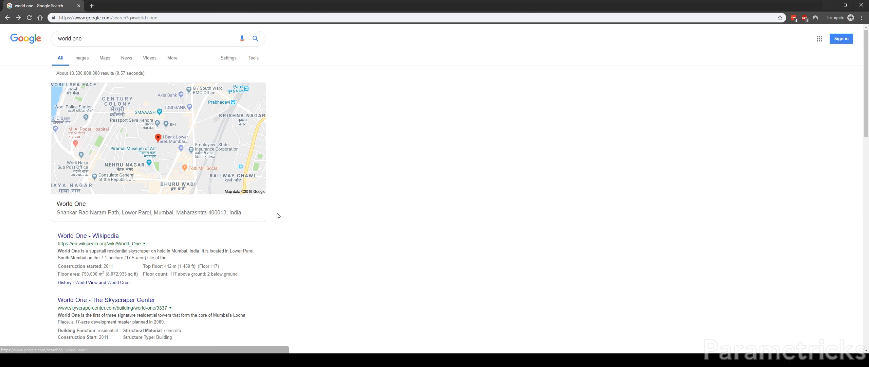
Open the Wikipedia article on World One from the search results and read its introduction, history and building data.
{"action": "middle_click", "coordinate": [119, 236]}
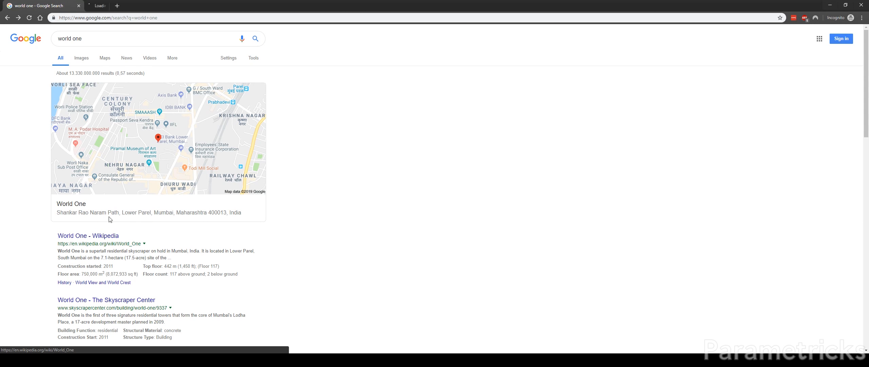
{"action": "left_click", "coordinate": [123, 6]}
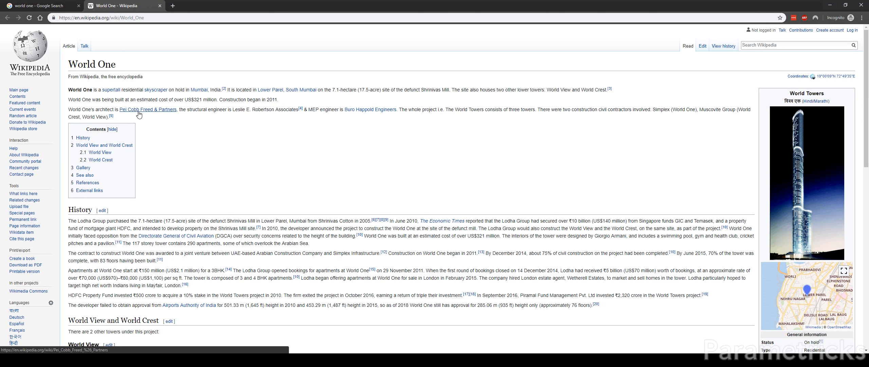
{"action": "mouse_move", "coordinate": [146, 110]}
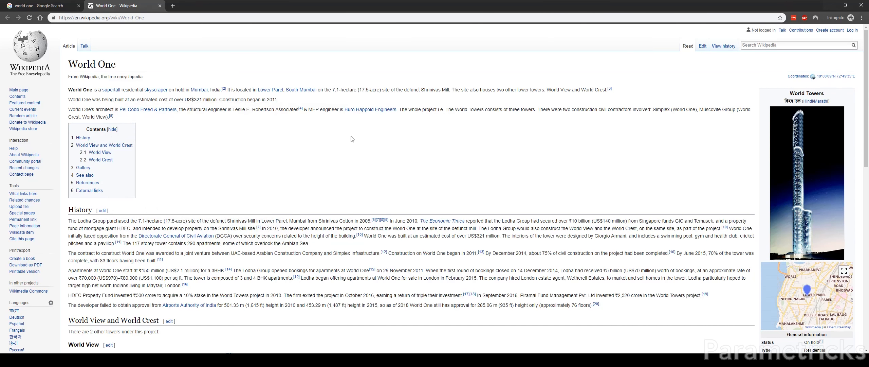
{"action": "scroll", "coordinate": [369, 141], "scroll_direction": "down", "scroll_amount": 3}
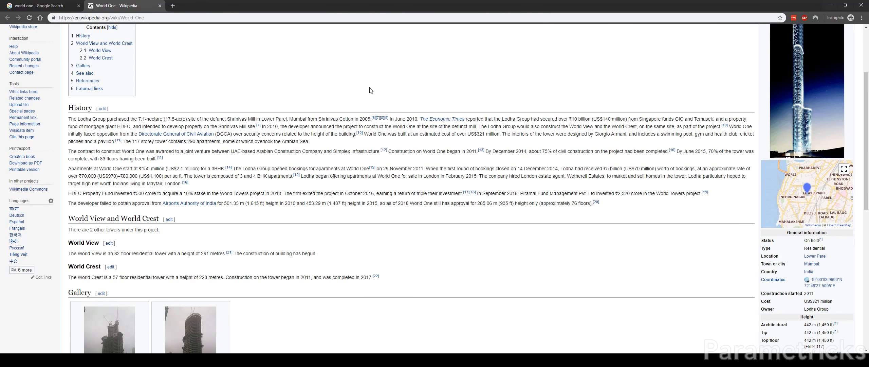
{"action": "scroll", "coordinate": [327, 103], "scroll_direction": "up", "scroll_amount": 3}
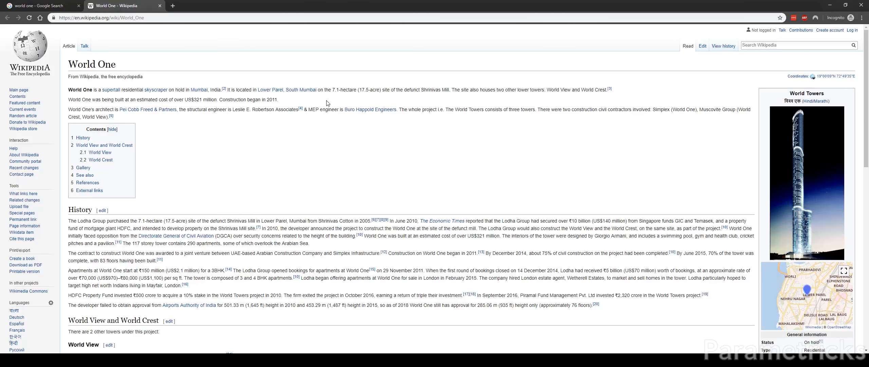
{"action": "scroll", "coordinate": [327, 102], "scroll_direction": "down", "scroll_amount": 6}
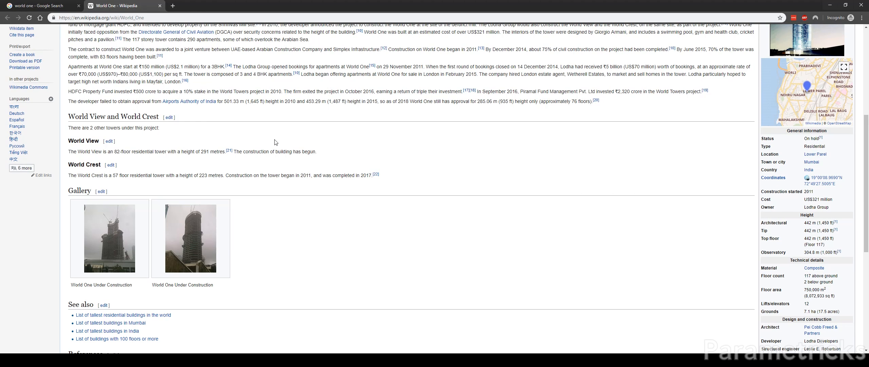
{"action": "scroll", "coordinate": [390, 150], "scroll_direction": "up", "scroll_amount": 6}
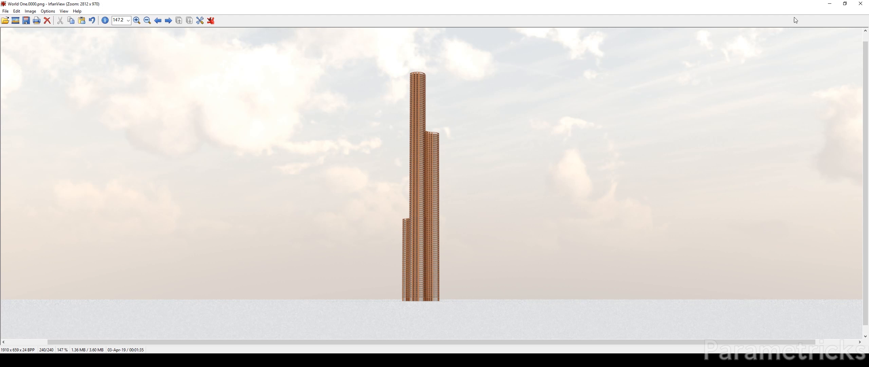
Minimize the World One render in the image viewer and look over the Wikipedia article again.
{"action": "left_click", "coordinate": [829, 3]}
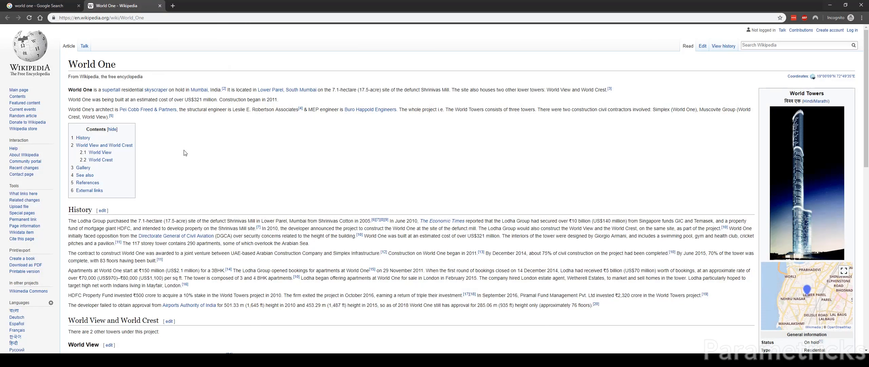
{"action": "scroll", "coordinate": [234, 159], "scroll_direction": "down", "scroll_amount": 5}
{"action": "scroll", "coordinate": [234, 159], "scroll_direction": "up", "scroll_amount": 5}
Return to the Google results and check the top floor height and floor count in the World One Wikipedia snippet.
{"action": "left_click", "coordinate": [39, 6]}
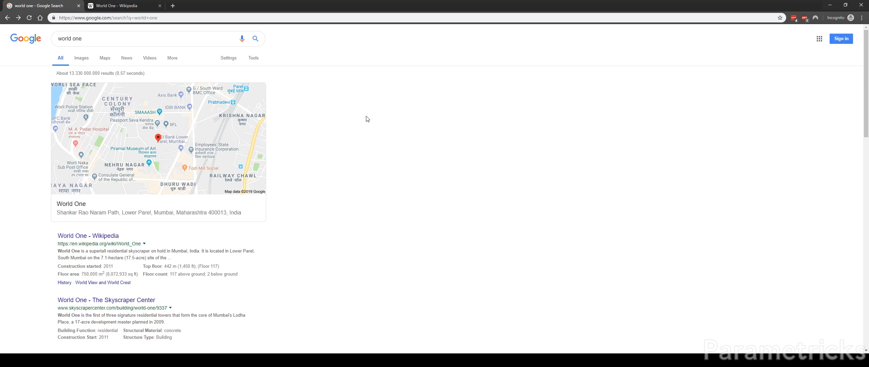
{"action": "scroll", "coordinate": [370, 119], "scroll_direction": "down", "scroll_amount": 2}
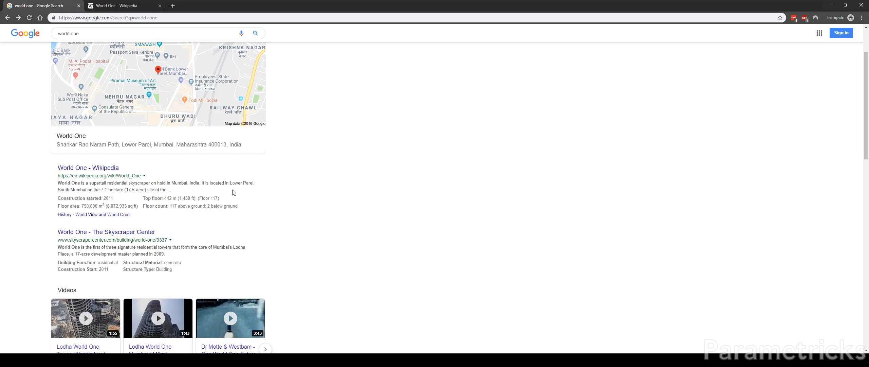
{"action": "left_click_drag", "start_coordinate": [162, 198], "coordinate": [219, 197]}
{"action": "left_click", "coordinate": [214, 206]}
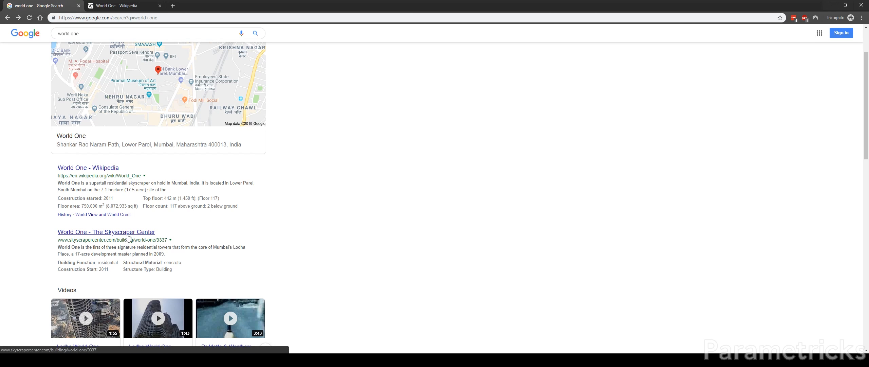
Open The Skyscraper Center's World One result in a new tab and examine the photos, elevation drawing and facts.
{"action": "middle_click", "coordinate": [113, 234]}
{"action": "left_click", "coordinate": [210, 8]}
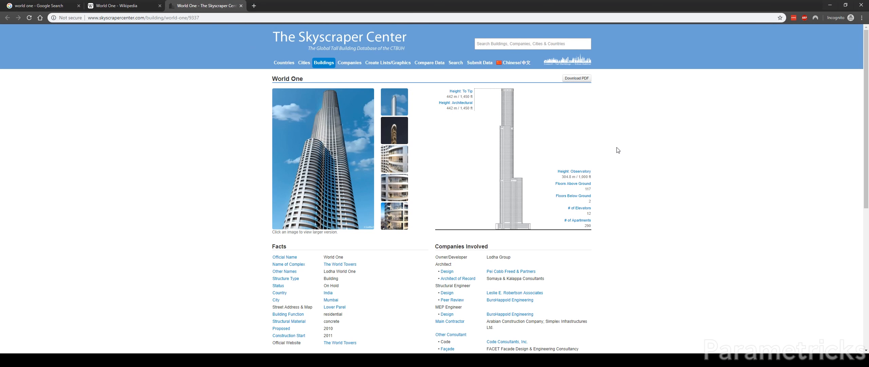
{"action": "scroll", "coordinate": [598, 172], "scroll_direction": "down", "scroll_amount": 4}
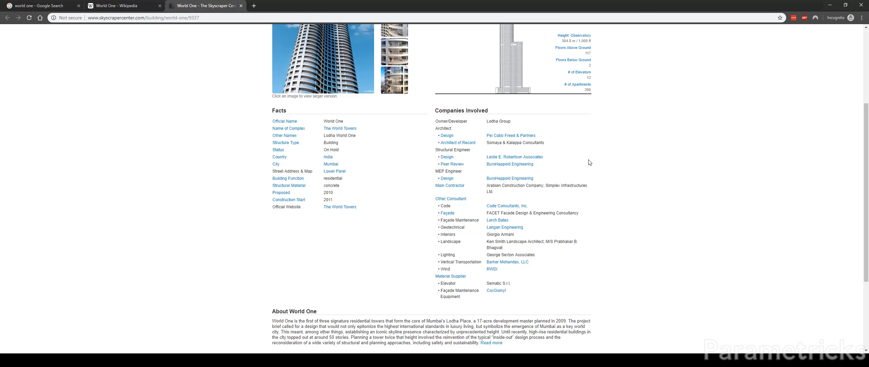
{"action": "scroll", "coordinate": [593, 159], "scroll_direction": "up", "scroll_amount": 4}
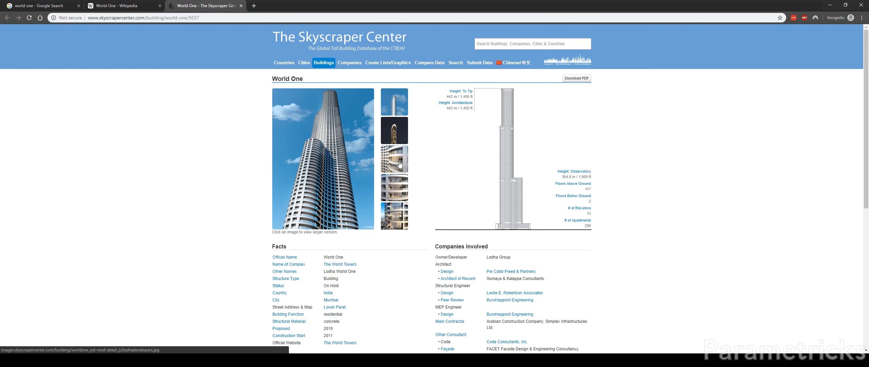
Show the image results for "world one" on Google and browse the photos and renders of the tower.
{"action": "left_click", "coordinate": [31, 3]}
{"action": "scroll", "coordinate": [98, 63], "scroll_direction": "up", "scroll_amount": 3}
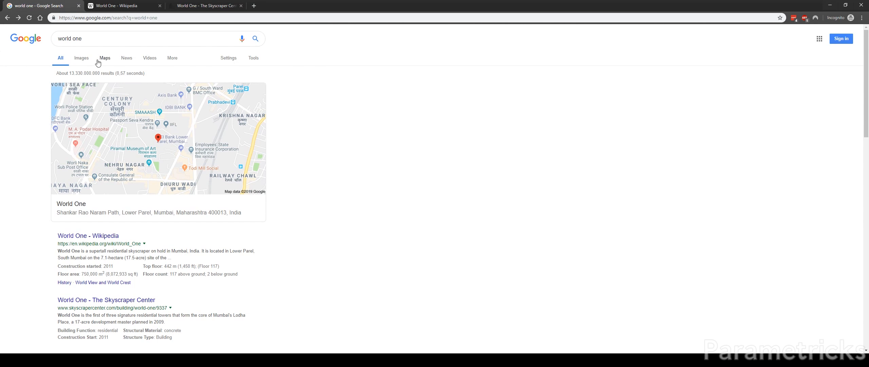
{"action": "left_click", "coordinate": [82, 58]}
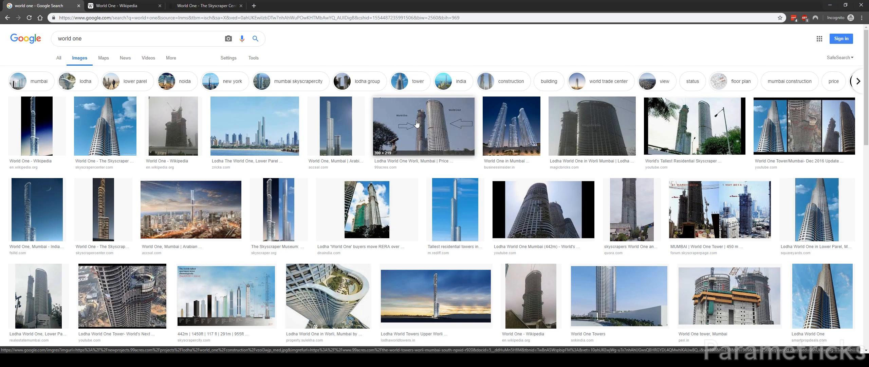
{"action": "scroll", "coordinate": [416, 136], "scroll_direction": "down", "scroll_amount": 3}
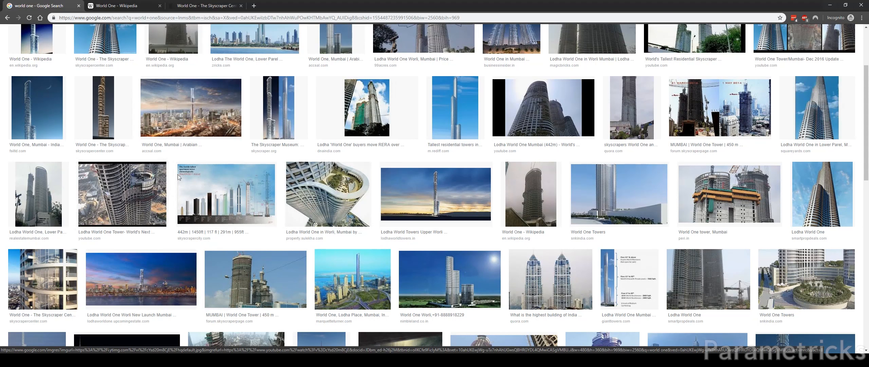
{"action": "scroll", "coordinate": [308, 191], "scroll_direction": "down", "scroll_amount": 3}
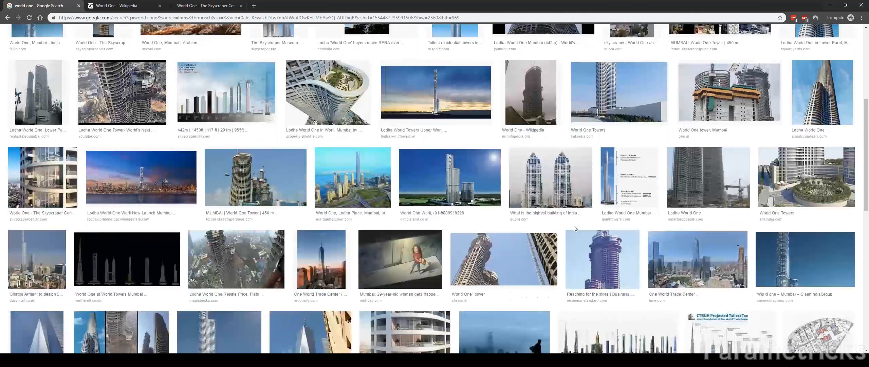
{"action": "scroll", "coordinate": [380, 216], "scroll_direction": "up", "scroll_amount": 6}
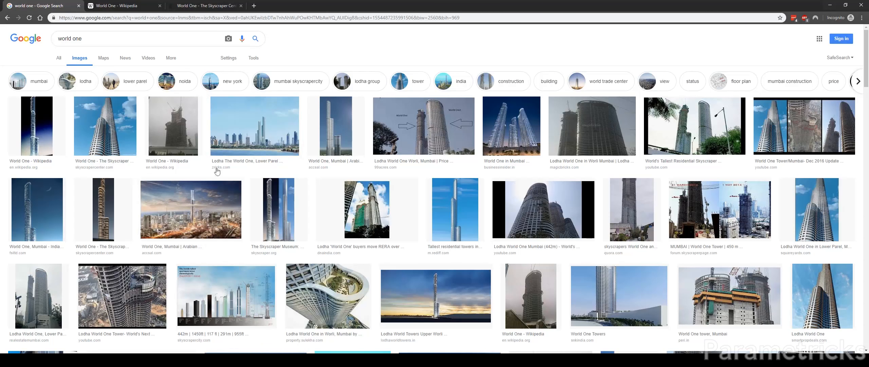
Search Google Images for "world one plan" and browse the floor plans.
{"action": "left_click", "coordinate": [124, 39]}
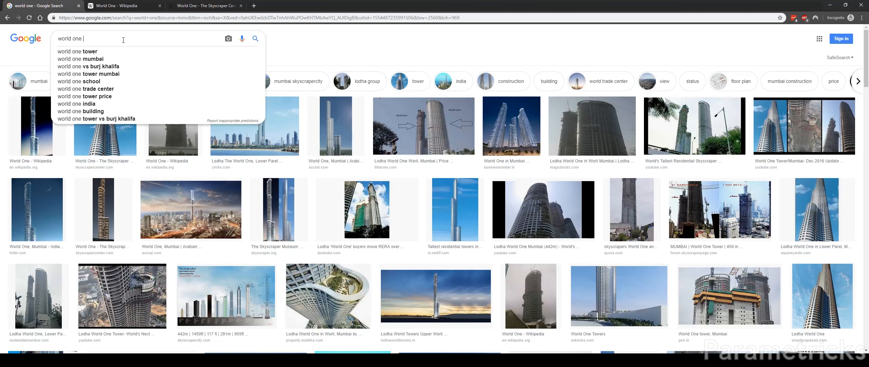
{"action": "type", "text": "plan"}
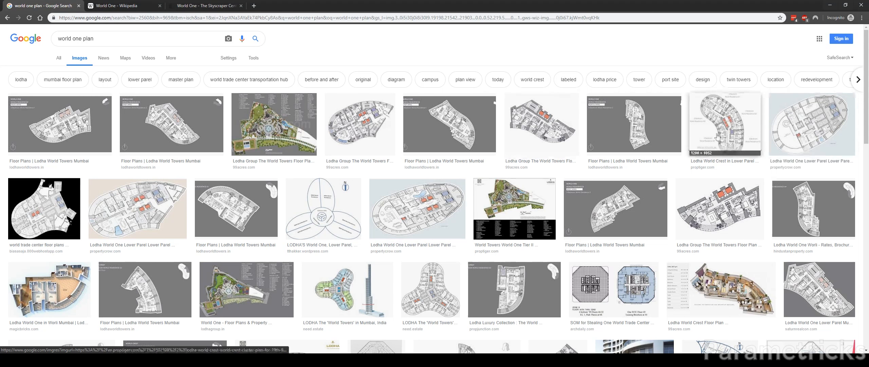
{"action": "scroll", "coordinate": [564, 204], "scroll_direction": "down", "scroll_amount": 1}
{"action": "scroll", "coordinate": [564, 204], "scroll_direction": "down", "scroll_amount": 2}
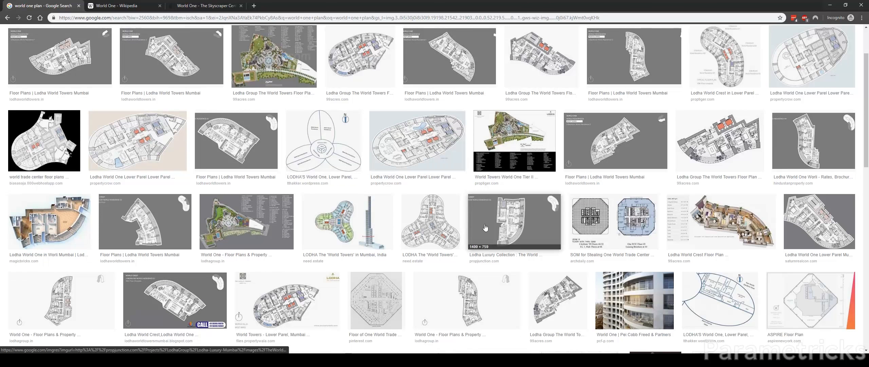
{"action": "scroll", "coordinate": [438, 305], "scroll_direction": "up", "scroll_amount": 2}
Preview the three-lobed World Towers floor plan and compare it with the coloured plan shown beside the tower.
{"action": "left_click", "coordinate": [438, 305]}
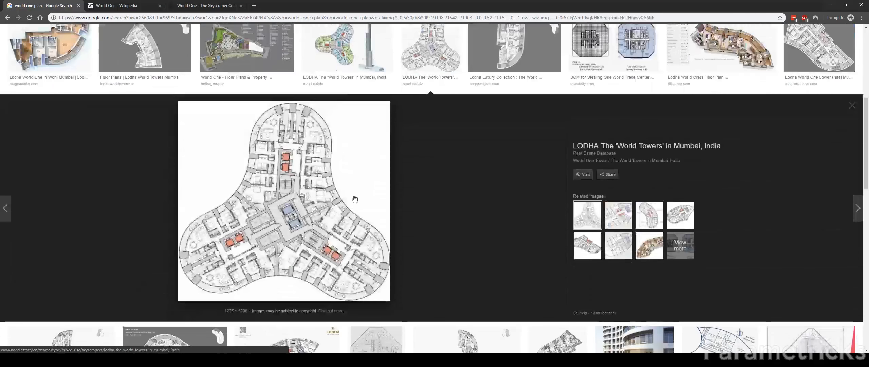
{"action": "left_click", "coordinate": [372, 64]}
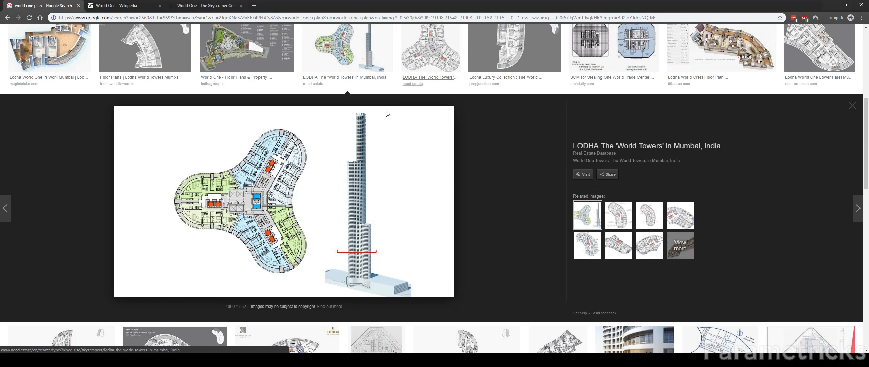
{"action": "left_click", "coordinate": [409, 71]}
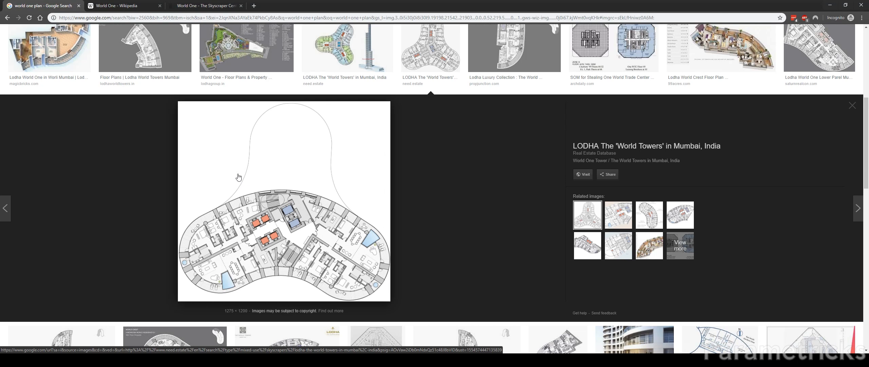
Study how the three-lobed outline changes between levels in the animated World Towers plan, alongside the neighbouring plan results.
{"action": "scroll", "coordinate": [399, 96], "scroll_direction": "up", "scroll_amount": 3}
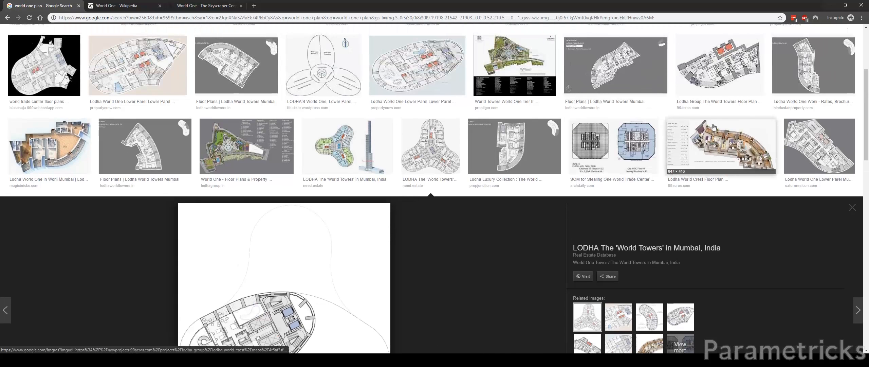
{"action": "scroll", "coordinate": [325, 162], "scroll_direction": "down", "scroll_amount": 1}
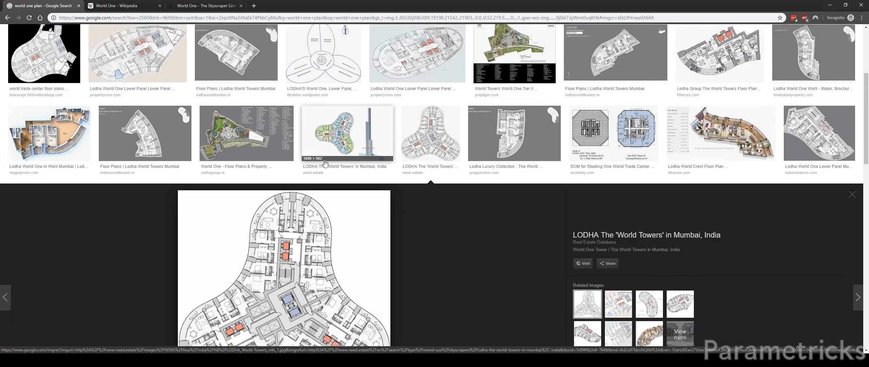
{"action": "scroll", "coordinate": [325, 163], "scroll_direction": "down", "scroll_amount": 4}
{"action": "scroll", "coordinate": [263, 156], "scroll_direction": "up", "scroll_amount": 4}
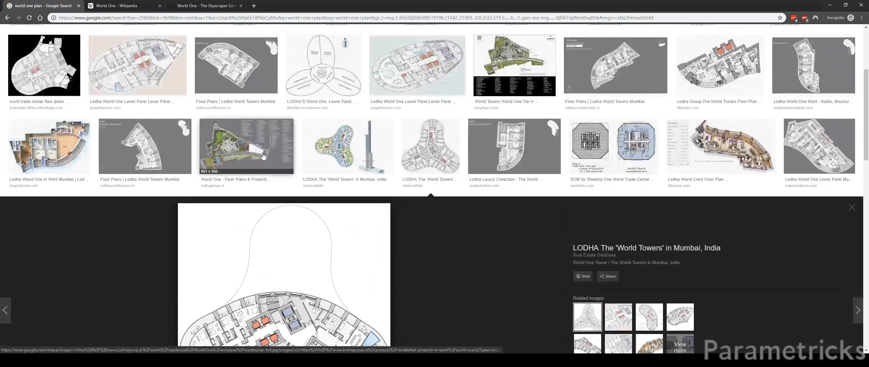
{"action": "scroll", "coordinate": [263, 155], "scroll_direction": "down", "scroll_amount": 3}
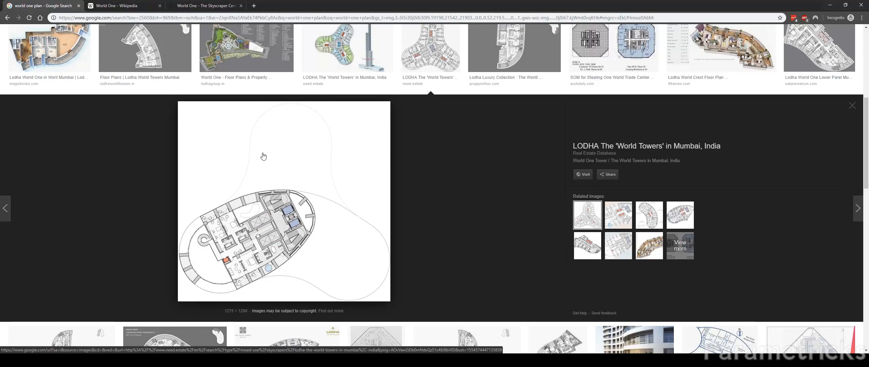
{"action": "scroll", "coordinate": [263, 156], "scroll_direction": "up", "scroll_amount": 1}
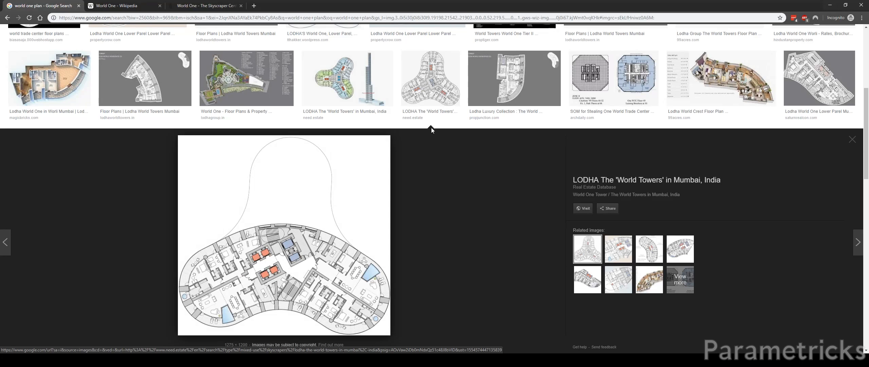
{"action": "scroll", "coordinate": [436, 157], "scroll_direction": "down", "scroll_amount": 2}
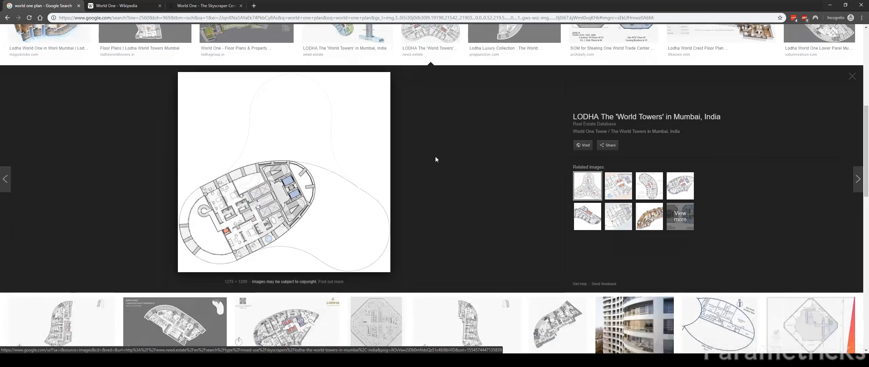
{"action": "scroll", "coordinate": [441, 166], "scroll_direction": "up", "scroll_amount": 6}
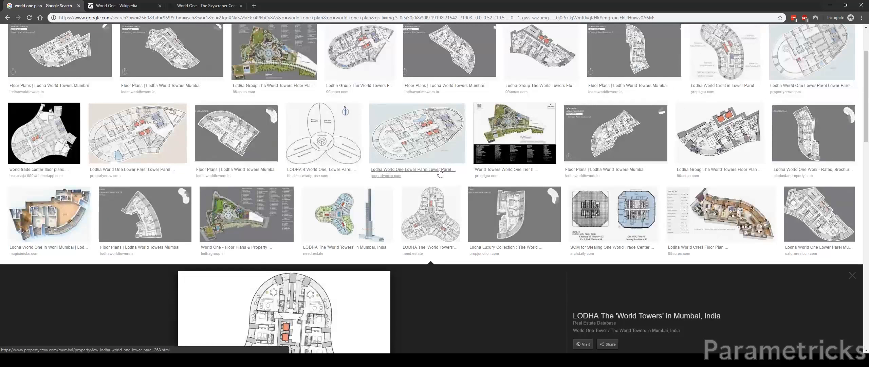
{"action": "scroll", "coordinate": [440, 172], "scroll_direction": "up", "scroll_amount": 3}
{"action": "scroll", "coordinate": [373, 168], "scroll_direction": "down", "scroll_amount": 5}
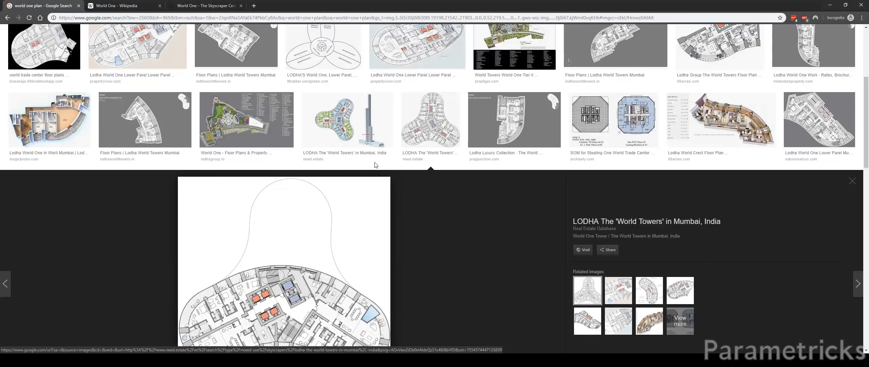
{"action": "scroll", "coordinate": [384, 153], "scroll_direction": "down", "scroll_amount": 1}
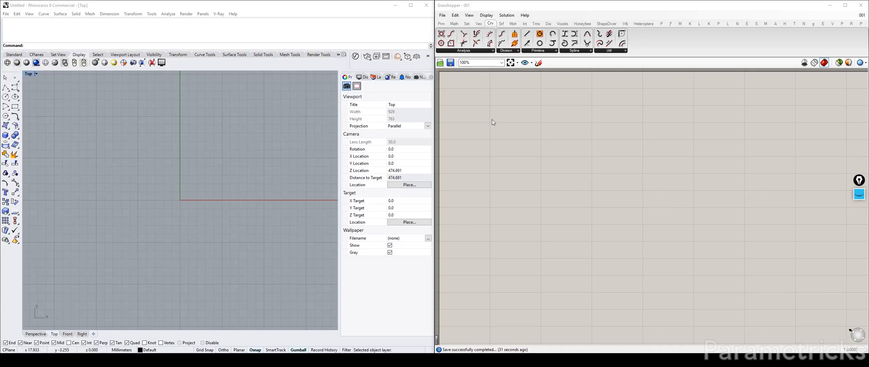
Add a text panel to the Grasshopper canvas and place it near the canvas's upper-left corner.
{"action": "right_click_drag", "start_coordinate": [493, 121], "coordinate": [511, 131]}
{"action": "right_click_drag", "start_coordinate": [581, 200], "coordinate": [547, 167]}
{"action": "double_click", "coordinate": [546, 166]}
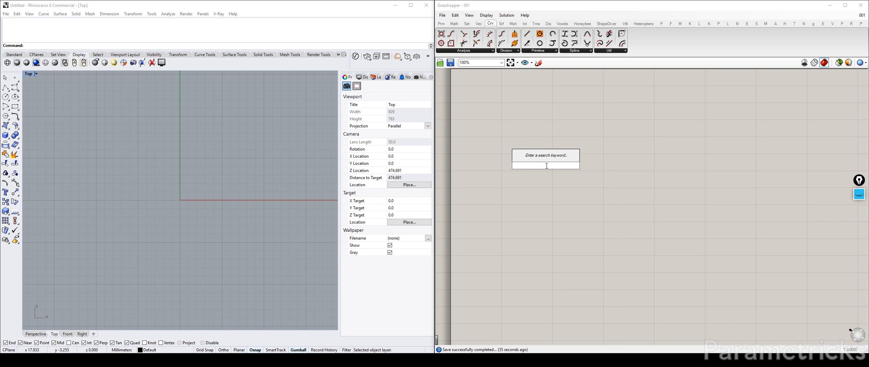
{"action": "type", "text": "//"}
{"action": "key", "text": "Return"}
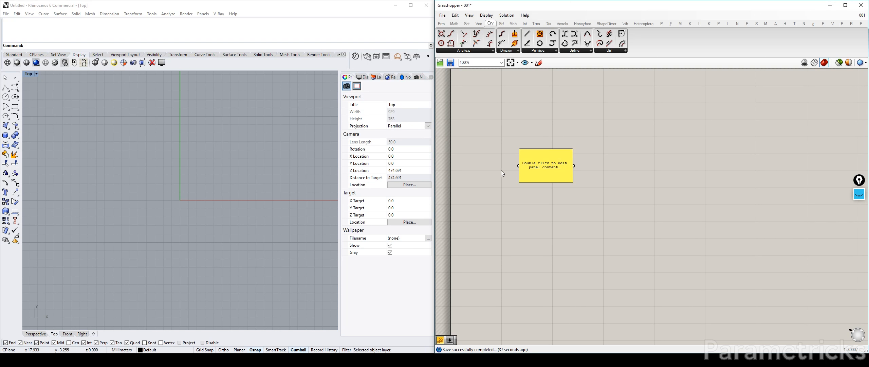
{"action": "right_click_drag", "start_coordinate": [502, 170], "coordinate": [523, 218]}
{"action": "left_click_drag", "start_coordinate": [558, 207], "coordinate": [511, 142]}
{"action": "scroll", "coordinate": [511, 143], "scroll_direction": "up", "scroll_amount": 2}
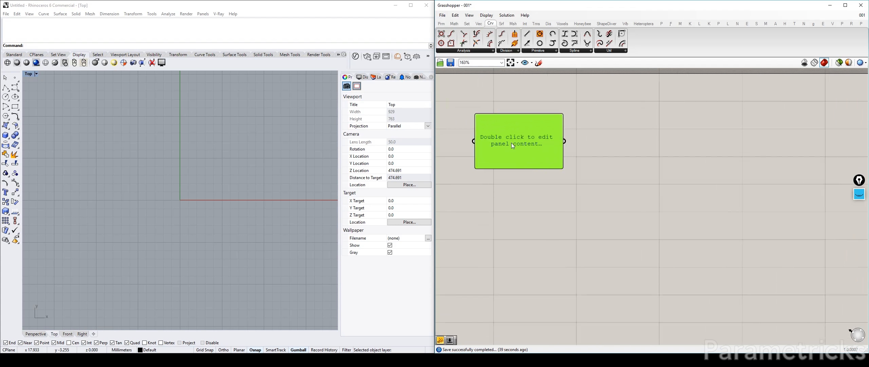
Write "Max height: 442m" and "Floors: 117" on two lines in the panel.
{"action": "double_click", "coordinate": [531, 145]}
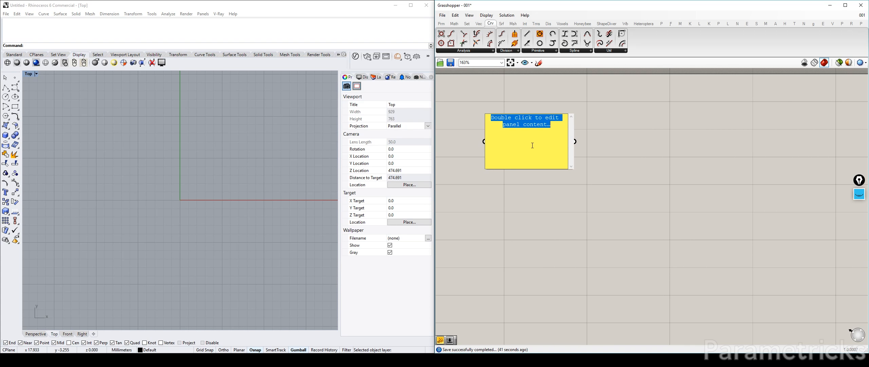
{"action": "type", "text": "Max"}
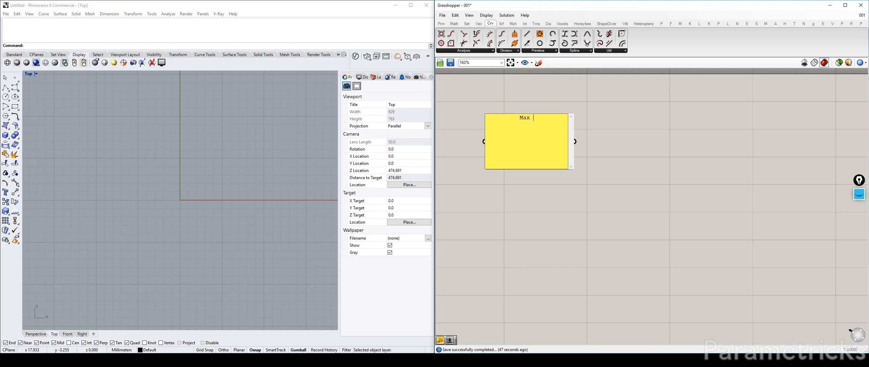
{"action": "type", "text": " height"}
{"action": "type", "text": ": 442"}
{"action": "type", "text": "m "}
{"action": "type", "text": "Floors: 1"}
{"action": "type", "text": "17"}
{"action": "key", "text": "Return"}
{"action": "left_click", "coordinate": [599, 137]}
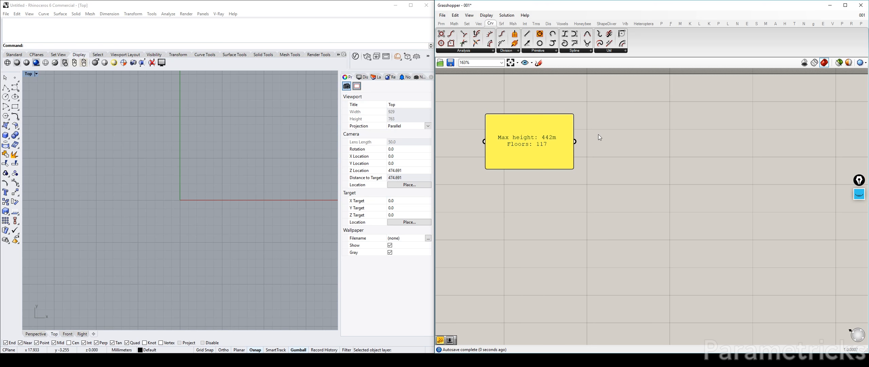
Title the panel "World One".
{"action": "right_click", "coordinate": [529, 129]}
{"action": "type", "text": "World"}
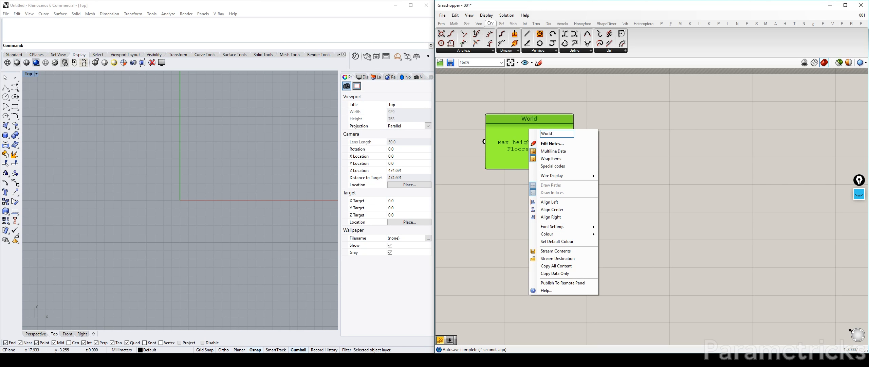
{"action": "type", "text": " One"}
{"action": "left_click", "coordinate": [630, 104]}
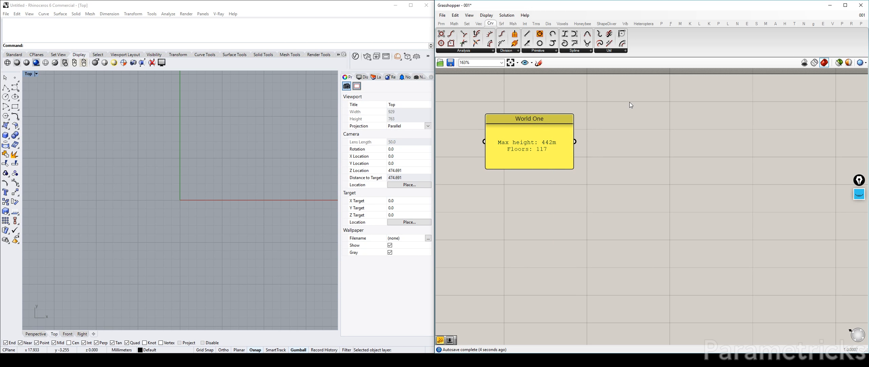
Switch to the browser and compare the coloured World Towers plan with the neighbouring animated three-lobed plan.
{"action": "left_click", "coordinate": [555, 142]}
{"action": "scroll", "coordinate": [543, 125], "scroll_direction": "down", "scroll_amount": 3}
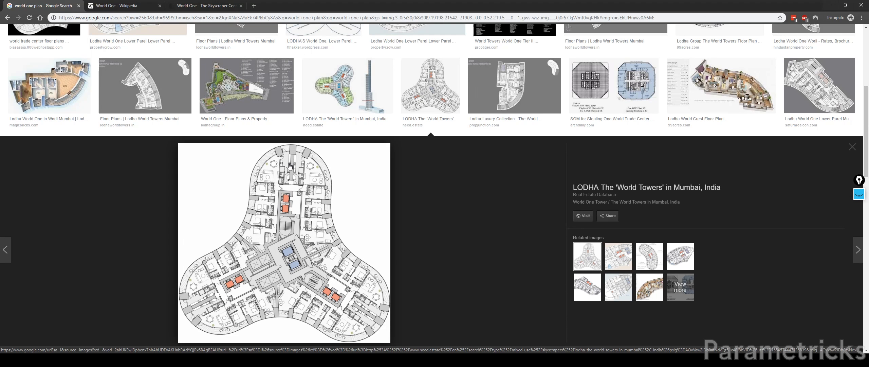
{"action": "key", "text": "Left"}
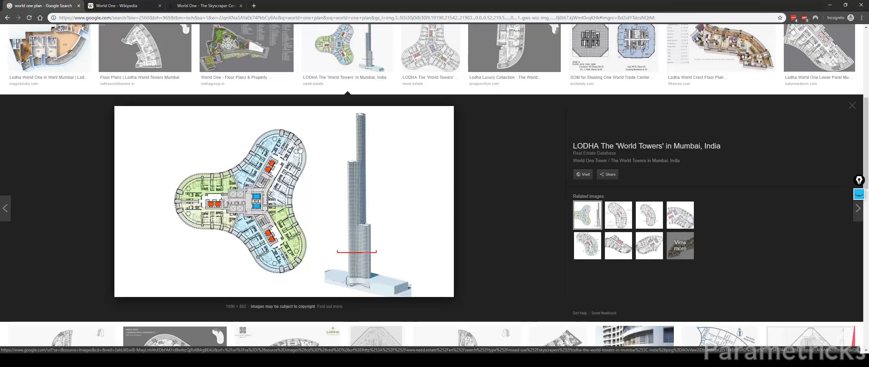
{"action": "key", "text": "Right"}
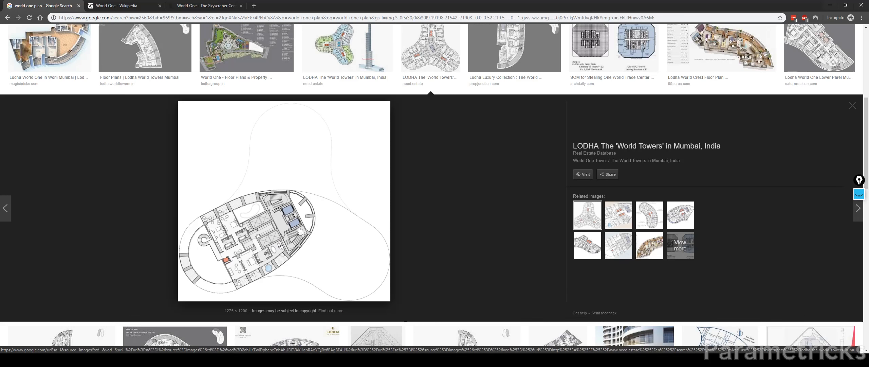
{"action": "key", "text": "alt+Tab"}
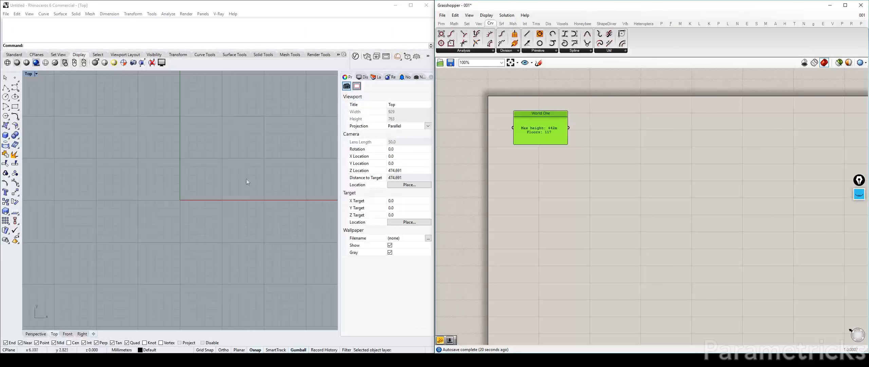
{"action": "right_click_drag", "start_coordinate": [229, 168], "coordinate": [189, 186]}
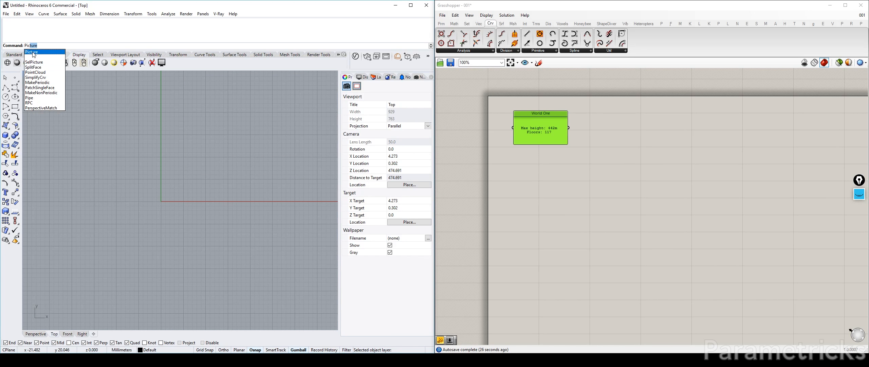
{"action": "key", "text": "Return"}
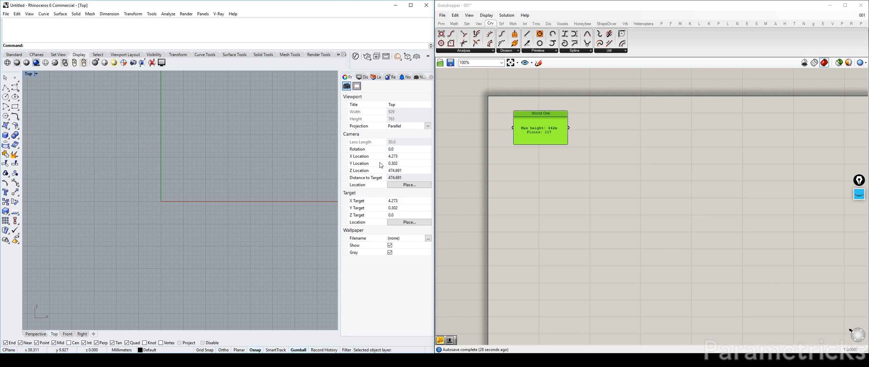
{"action": "right_click_drag", "start_coordinate": [229, 167], "coordinate": [220, 184]}
{"action": "mouse_move", "coordinate": [216, 153]}
{"action": "right_mouse_down"}
{"action": "mouse_move", "coordinate": [223, 166]}
{"action": "mouse_move", "coordinate": [224, 155]}
{"action": "right_mouse_up"}
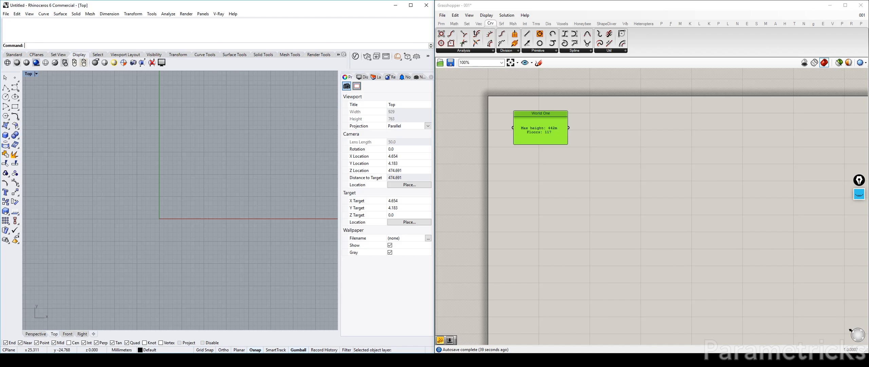
Switch back to the browser and preview the coloured World Towers plan shown beside the tower.
{"action": "key", "text": "alt+Tab"}
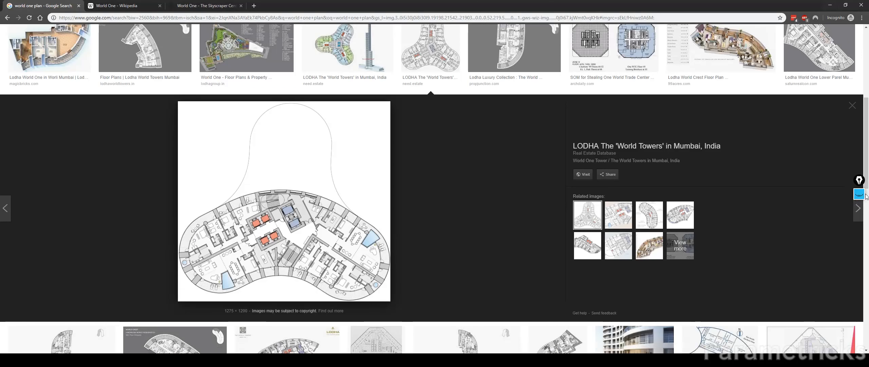
{"action": "left_click", "coordinate": [858, 194]}
{"action": "scroll", "coordinate": [421, 156], "scroll_direction": "up", "scroll_amount": 3}
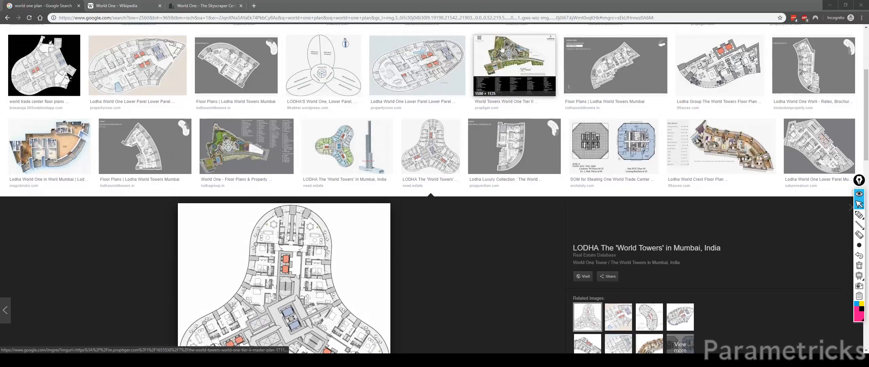
{"action": "left_click", "coordinate": [347, 146]}
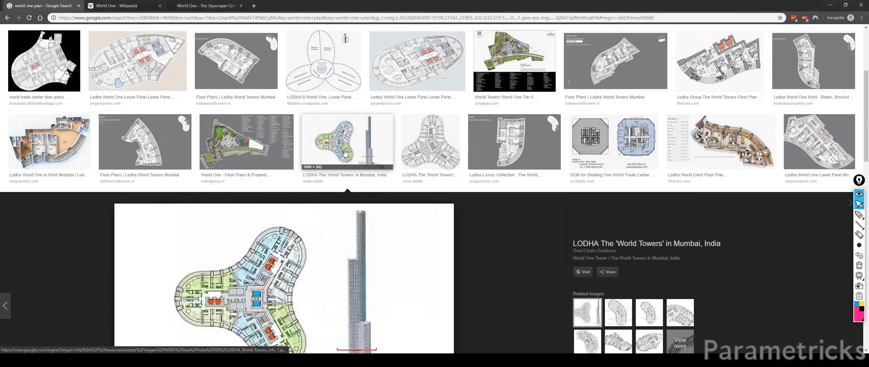
Trace the rounded ends of the plan's three wings in pink with the on-screen annotation pen.
{"action": "left_click", "coordinate": [859, 225]}
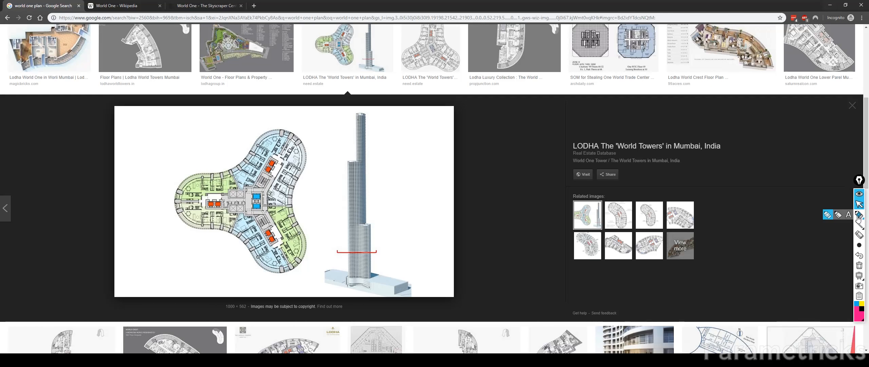
{"action": "left_click", "coordinate": [859, 214]}
{"action": "left_click", "coordinate": [860, 245]}
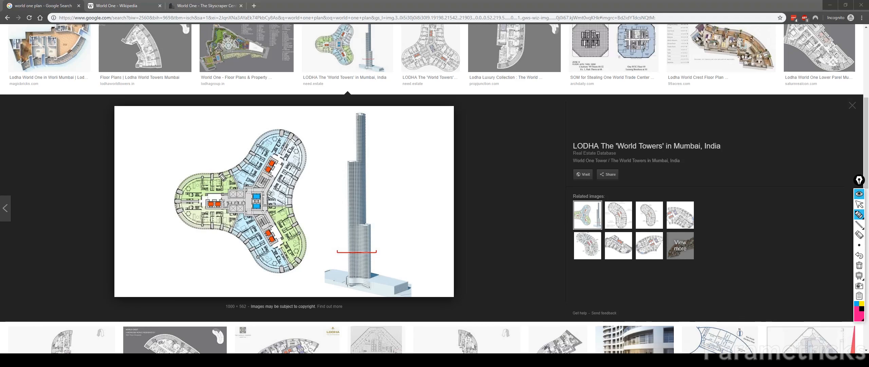
{"action": "mouse_move", "coordinate": [198, 175]}
{"action": "left_mouse_down"}
{"action": "mouse_move", "coordinate": [178, 194]}
{"action": "mouse_move", "coordinate": [186, 226]}
{"action": "mouse_move", "coordinate": [199, 229]}
{"action": "left_mouse_up"}
{"action": "mouse_move", "coordinate": [256, 143]}
{"action": "left_mouse_down"}
{"action": "mouse_move", "coordinate": [285, 131]}
{"action": "mouse_move", "coordinate": [298, 172]}
{"action": "left_mouse_up"}
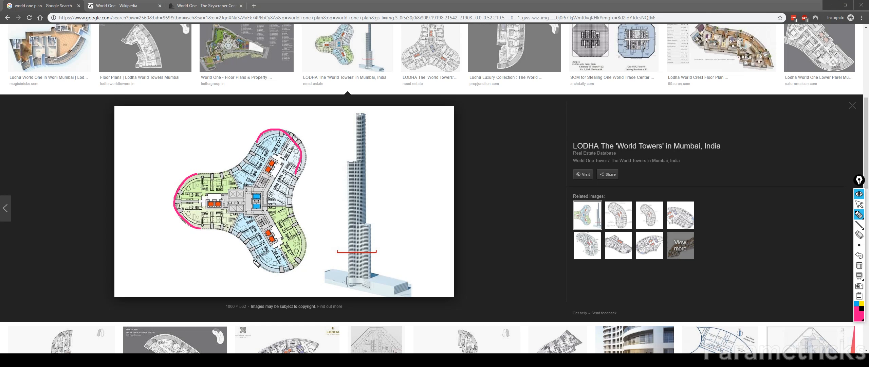
{"action": "mouse_move", "coordinate": [252, 258]}
{"action": "left_mouse_down"}
{"action": "mouse_move", "coordinate": [291, 272]}
{"action": "mouse_move", "coordinate": [303, 227]}
{"action": "left_mouse_up"}
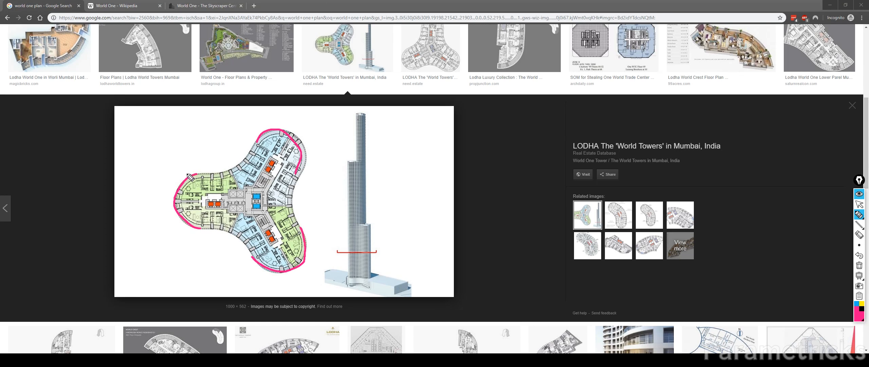
Label a wing's end arc with an arrow and circled note "R 15 m", and trace the concave sides between the wings.
{"action": "mouse_move", "coordinate": [193, 173]}
{"action": "left_mouse_down"}
{"action": "mouse_move", "coordinate": [196, 141]}
{"action": "mouse_move", "coordinate": [180, 151]}
{"action": "left_mouse_up"}
{"action": "mouse_move", "coordinate": [172, 123]}
{"action": "left_mouse_down"}
{"action": "mouse_move", "coordinate": [173, 133]}
{"action": "mouse_move", "coordinate": [188, 133]}
{"action": "mouse_move", "coordinate": [227, 112]}
{"action": "left_mouse_up"}
{"action": "left_click_drag", "start_coordinate": [222, 124], "coordinate": [233, 124]}
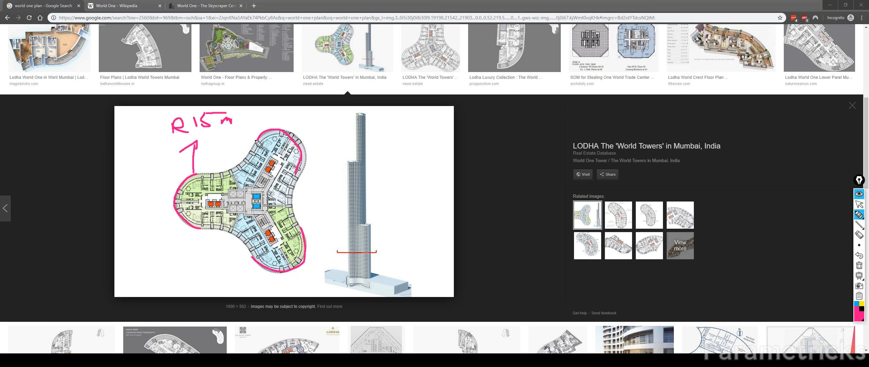
{"action": "mouse_move", "coordinate": [199, 174]}
{"action": "left_mouse_down"}
{"action": "mouse_move", "coordinate": [252, 158]}
{"action": "mouse_move", "coordinate": [258, 144]}
{"action": "left_mouse_up"}
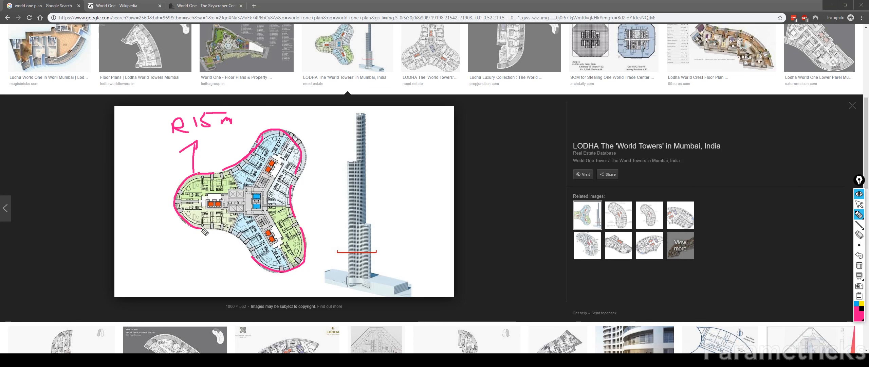
{"action": "left_click_drag", "start_coordinate": [208, 226], "coordinate": [242, 261]}
{"action": "mouse_move", "coordinate": [194, 146]}
{"action": "left_mouse_down"}
{"action": "mouse_move", "coordinate": [241, 142]}
{"action": "mouse_move", "coordinate": [196, 147]}
{"action": "left_mouse_up"}
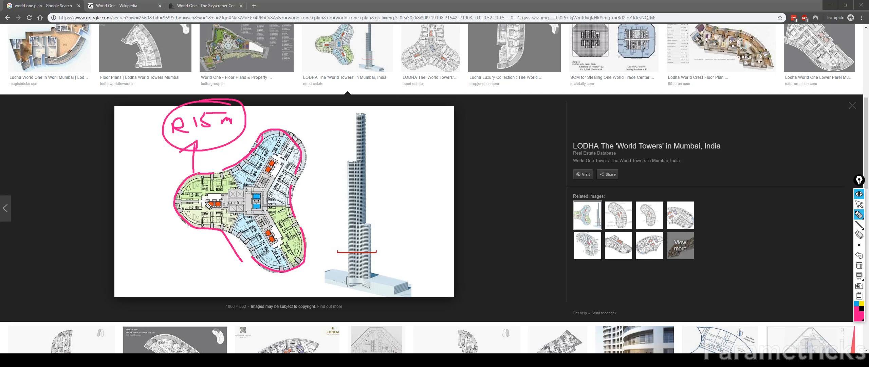
Mark the centres of the wings' rounded ends with crosses, changing the pen colour to blue.
{"action": "left_click_drag", "start_coordinate": [203, 198], "coordinate": [194, 205]}
{"action": "left_click_drag", "start_coordinate": [282, 154], "coordinate": [275, 159]}
{"action": "left_click_drag", "start_coordinate": [276, 154], "coordinate": [282, 159]}
{"action": "left_click", "coordinate": [862, 304]}
{"action": "left_click", "coordinate": [857, 303]}
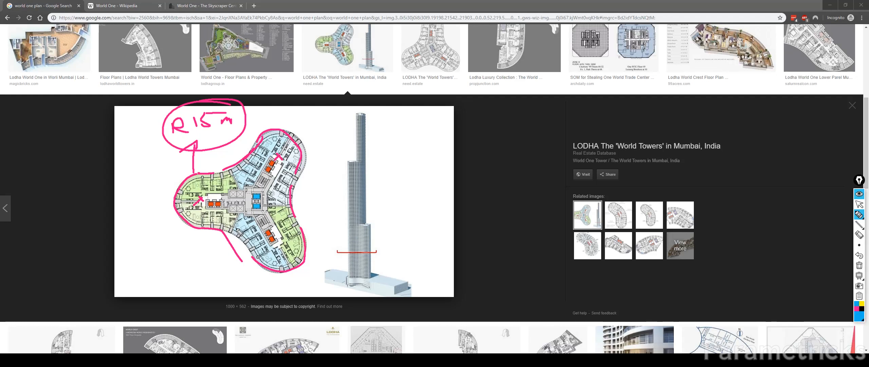
{"action": "left_click_drag", "start_coordinate": [199, 203], "coordinate": [205, 197]}
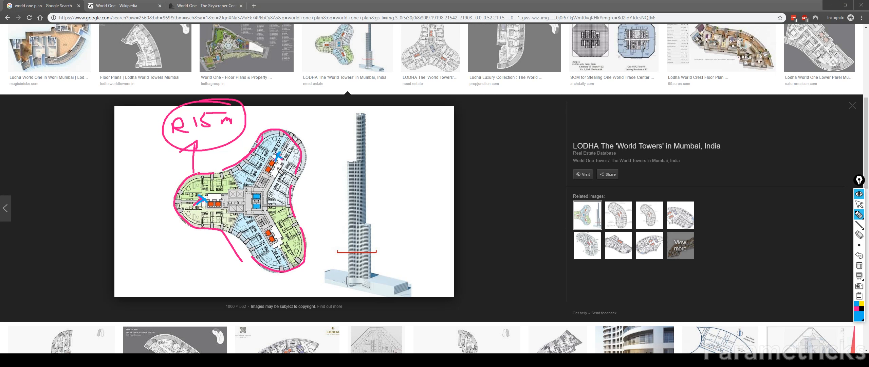
{"action": "left_click_drag", "start_coordinate": [278, 239], "coordinate": [281, 240]}
Sketch a dashed blue circle through the centres of the three wings.
{"action": "left_click_drag", "start_coordinate": [276, 155], "coordinate": [282, 159]}
{"action": "left_click_drag", "start_coordinate": [273, 153], "coordinate": [234, 150]}
{"action": "left_click_drag", "start_coordinate": [218, 158], "coordinate": [197, 181]}
{"action": "left_click_drag", "start_coordinate": [192, 192], "coordinate": [192, 200]}
{"action": "left_click_drag", "start_coordinate": [197, 211], "coordinate": [199, 217]}
{"action": "left_click_drag", "start_coordinate": [214, 232], "coordinate": [221, 238]}
{"action": "left_click_drag", "start_coordinate": [293, 228], "coordinate": [291, 219]}
{"action": "left_click_drag", "start_coordinate": [294, 197], "coordinate": [292, 189]}
{"action": "left_click_drag", "start_coordinate": [291, 166], "coordinate": [287, 153]}
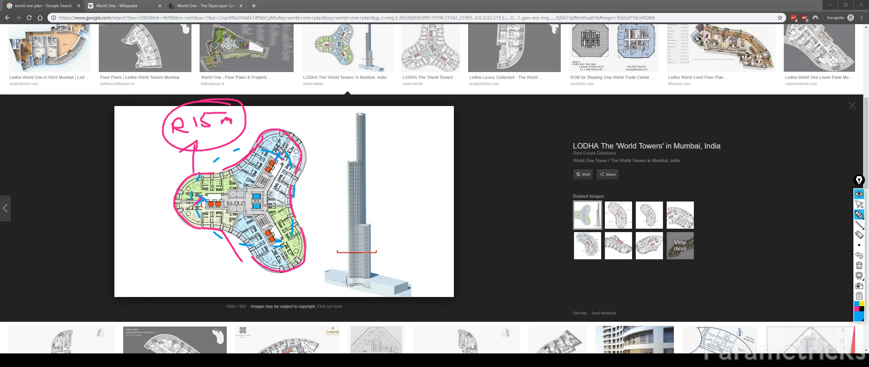
Label the dashed circle with an arrow and the note "R 25m", and clear all pen annotations.
{"action": "left_click_drag", "start_coordinate": [296, 200], "coordinate": [375, 197]}
{"action": "mouse_move", "coordinate": [367, 191]}
{"action": "left_mouse_down"}
{"action": "mouse_move", "coordinate": [370, 204]}
{"action": "mouse_move", "coordinate": [435, 199]}
{"action": "left_mouse_up"}
{"action": "mouse_move", "coordinate": [437, 192]}
{"action": "left_mouse_down"}
{"action": "mouse_move", "coordinate": [444, 190]}
{"action": "mouse_move", "coordinate": [438, 203]}
{"action": "mouse_move", "coordinate": [450, 193]}
{"action": "mouse_move", "coordinate": [459, 201]}
{"action": "left_mouse_up"}
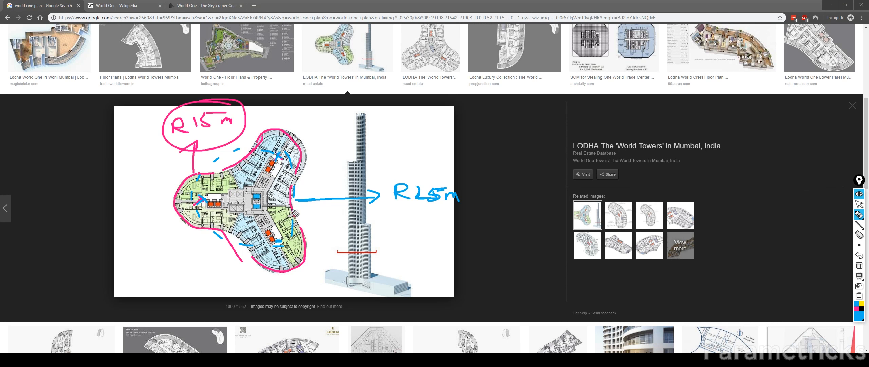
{"action": "left_click", "coordinate": [859, 265]}
{"action": "left_click", "coordinate": [860, 203]}
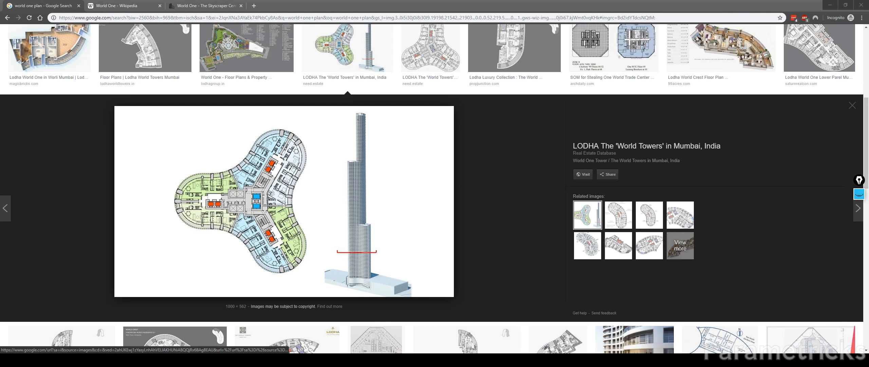
Switch to Grasshopper and add the line "Main Radius:25m" below the floor count in the World One panel.
{"action": "key", "text": "alt+Tab"}
{"action": "double_click", "coordinate": [540, 130]}
{"action": "left_click", "coordinate": [559, 119]}
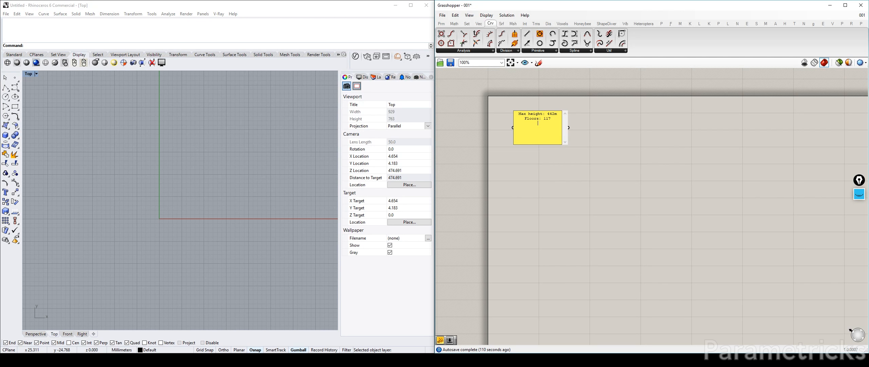
{"action": "type", "text": "in Rdiu"}
{"action": "key", "text": "BackSpace"}
{"action": "key", "text": "BackSpace"}
{"action": "key", "text": "BackSpace"}
{"action": "type", "text": "a"}
{"action": "type", "text": "dius:25"}
{"action": "type", "text": "m "}
Add "Wings Radius:15m" as the last line of the World One panel.
{"action": "type", "text": "Wing"}
{"action": "type", "text": "s"}
{"action": "type", "text": " Radius:"}
{"action": "key", "text": "BackSpace"}
{"action": "type", "text": "15m"}
{"action": "left_click", "coordinate": [568, 119]}
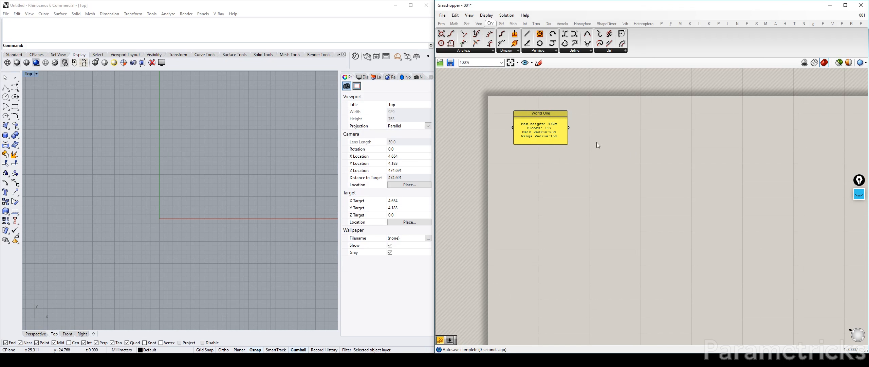
Enlarge the World One panel slightly so its four lines fit comfortably.
{"action": "scroll", "coordinate": [565, 142], "scroll_direction": "up", "scroll_amount": 1}
{"action": "left_click_drag", "start_coordinate": [566, 145], "coordinate": [561, 141]}
{"action": "right_click_drag", "start_coordinate": [637, 154], "coordinate": [618, 165]}
{"action": "left_click", "coordinate": [594, 135]}
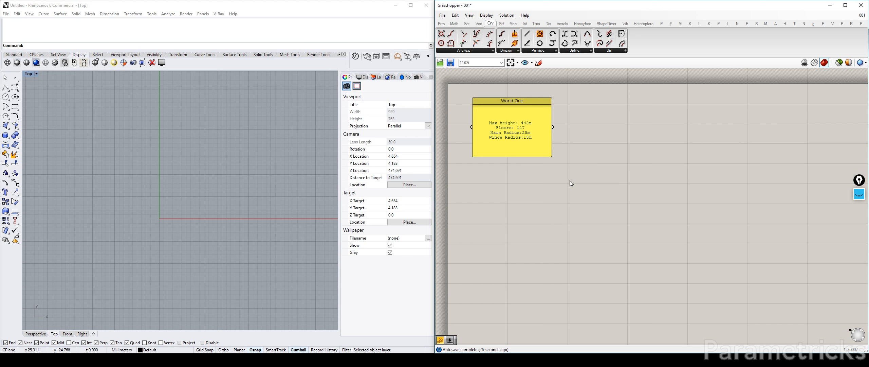
{"action": "right_click_drag", "start_coordinate": [570, 181], "coordinate": [546, 175]}
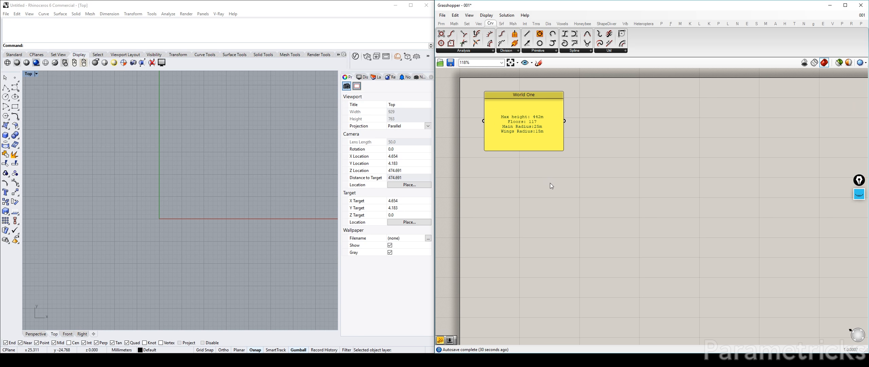
{"action": "double_click", "coordinate": [550, 180]}
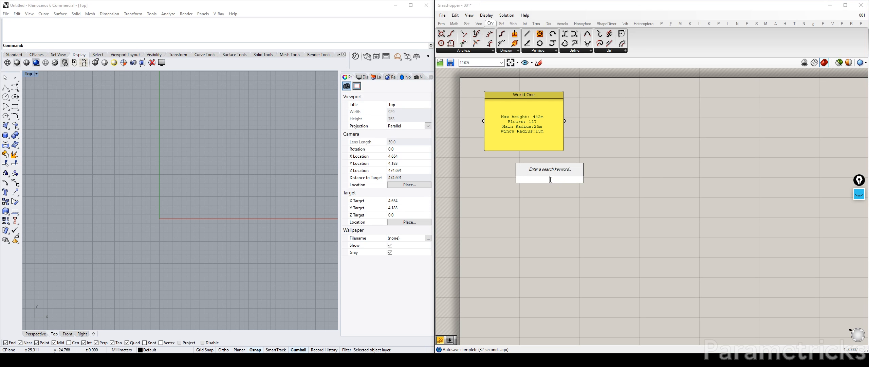
{"action": "type", "text": "\""}
{"action": "key", "text": "BackSpace"}
{"action": "left_click", "coordinate": [548, 220]}
Add a number slider below the World One panel with a minimum of 10 and a maximum of 100.
{"action": "double_click", "coordinate": [548, 221]}
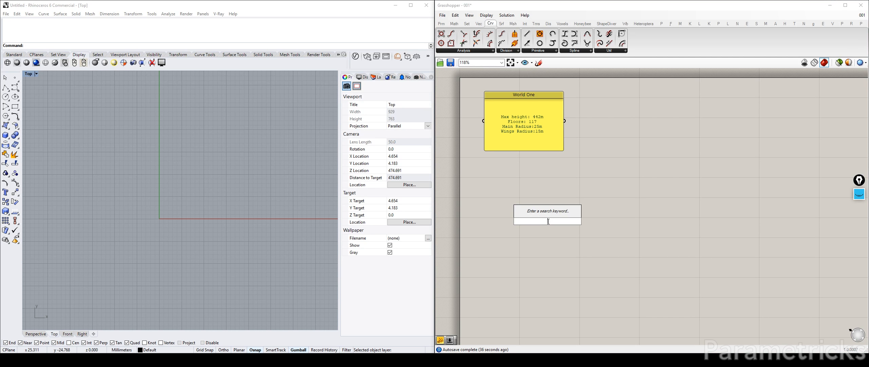
{"action": "type", "text": "10<10"}
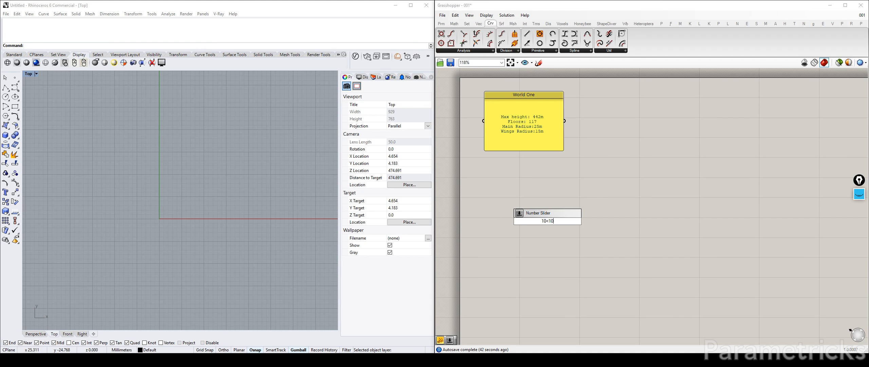
{"action": "key", "text": "Return"}
{"action": "double_click", "coordinate": [527, 221]}
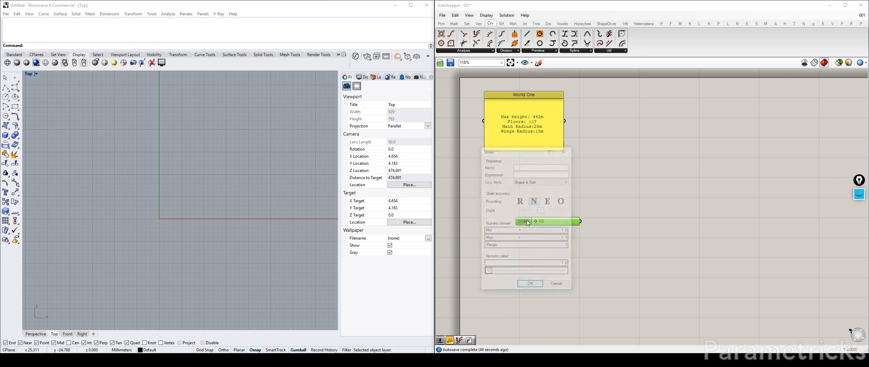
{"action": "double_click", "coordinate": [546, 239]}
{"action": "type", "text": "100"}
{"action": "key", "text": "Return"}
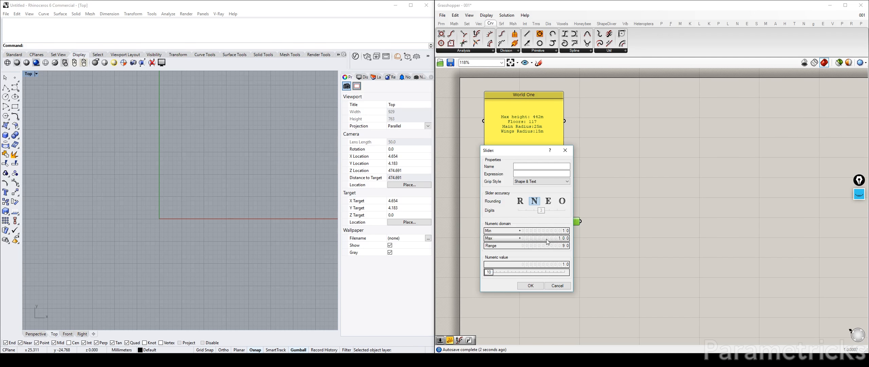
{"action": "left_click", "coordinate": [530, 285]}
Name the new slider MAIN RADIUS and set its value to 25.
{"action": "right_click", "coordinate": [526, 222]}
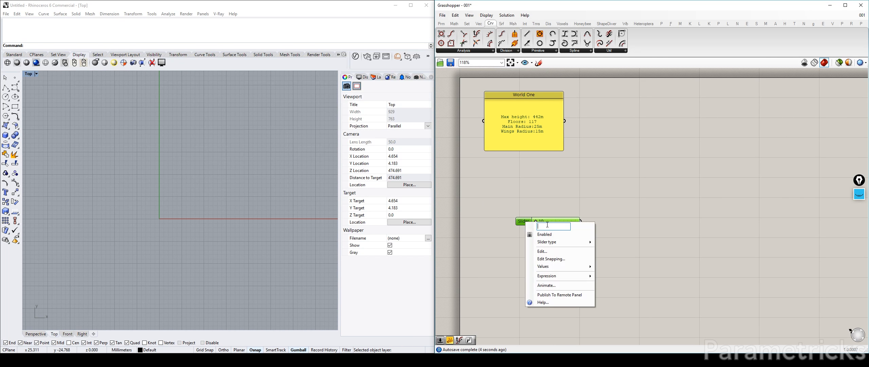
{"action": "type", "text": "MAIN RADIUS"}
{"action": "key", "text": "Return"}
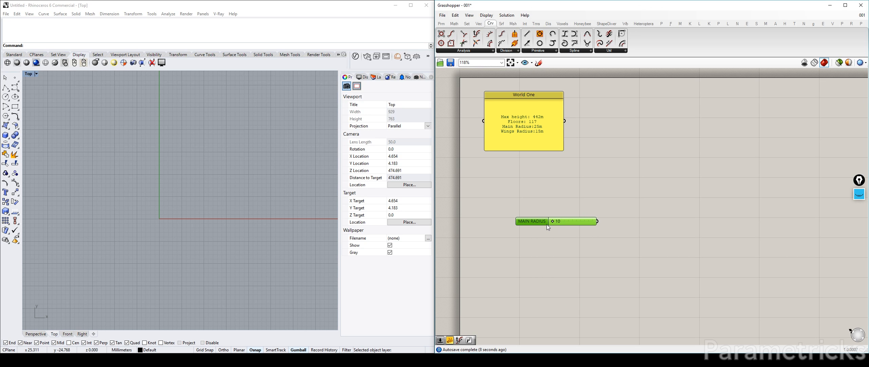
{"action": "double_click", "coordinate": [570, 220]}
{"action": "type", "text": "25"}
{"action": "key", "text": "Return"}
Duplicate the MAIN RADIUS slider below itself and turn the copy into a WING RADIUS slider with the value 15.
{"action": "left_click_drag", "start_coordinate": [530, 222], "coordinate": [515, 210]}
{"action": "key", "text": "ctrl+c"}
{"action": "key", "text": "ctrl+v"}
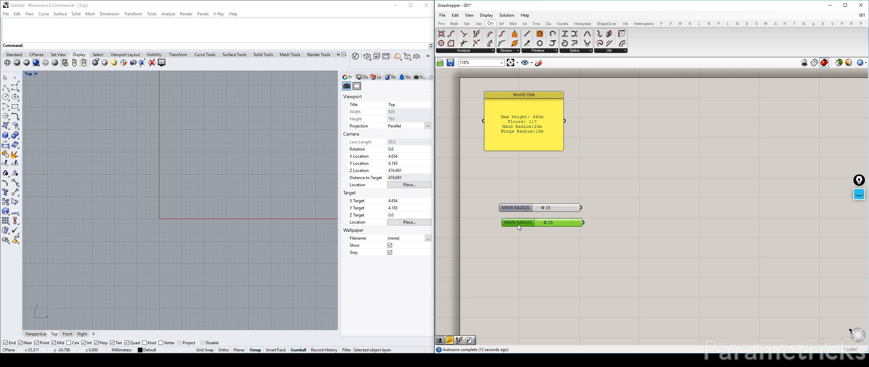
{"action": "right_click", "coordinate": [517, 224]}
{"action": "double_click", "coordinate": [535, 228]}
{"action": "type", "text": "WING RADIUS"}
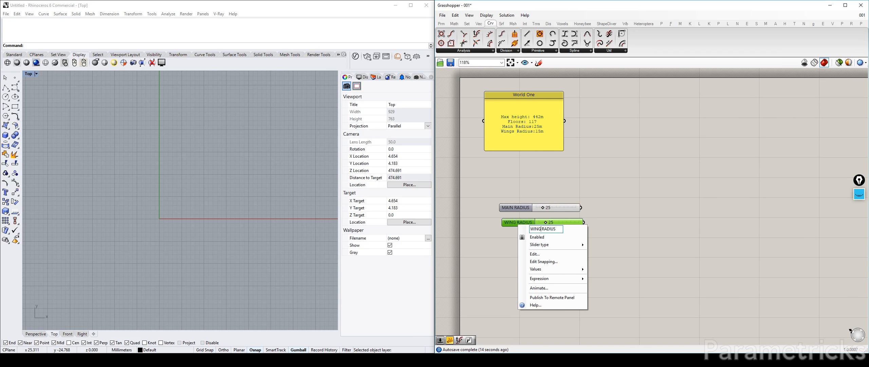
{"action": "left_click", "coordinate": [626, 204]}
{"action": "double_click", "coordinate": [573, 223]}
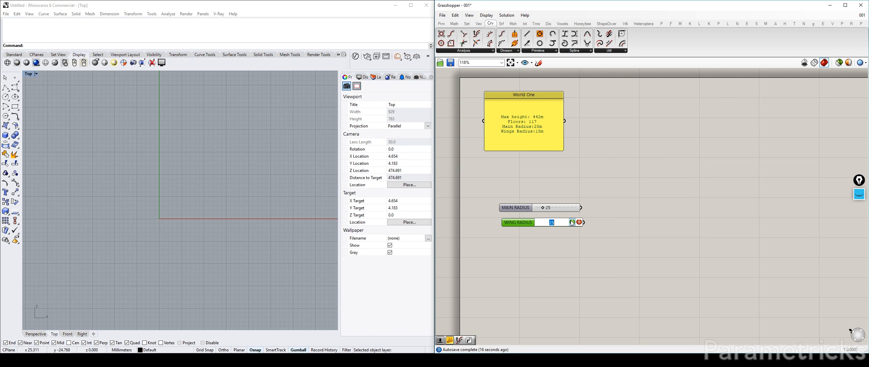
{"action": "type", "text": "15"}
{"action": "key", "text": "Return"}
Move the two radius sliders closer under the World One panel and stack them tightly, aligned with each other.
{"action": "left_click_drag", "start_coordinate": [515, 222], "coordinate": [505, 197]}
{"action": "left_click", "coordinate": [507, 213]}
{"action": "left_click", "coordinate": [489, 214]}
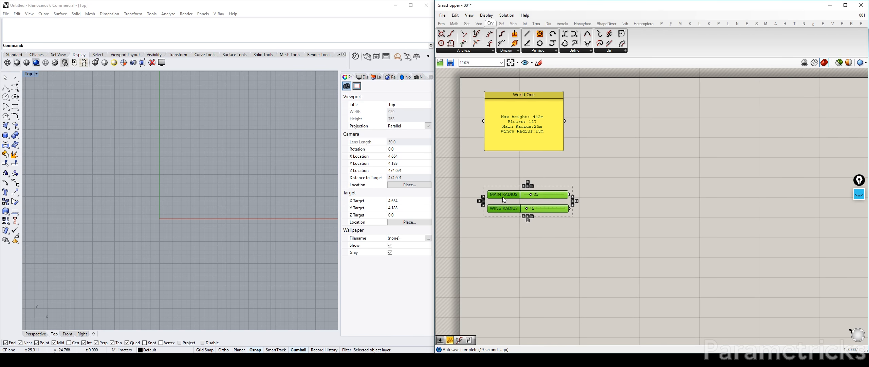
{"action": "left_click", "coordinate": [641, 192]}
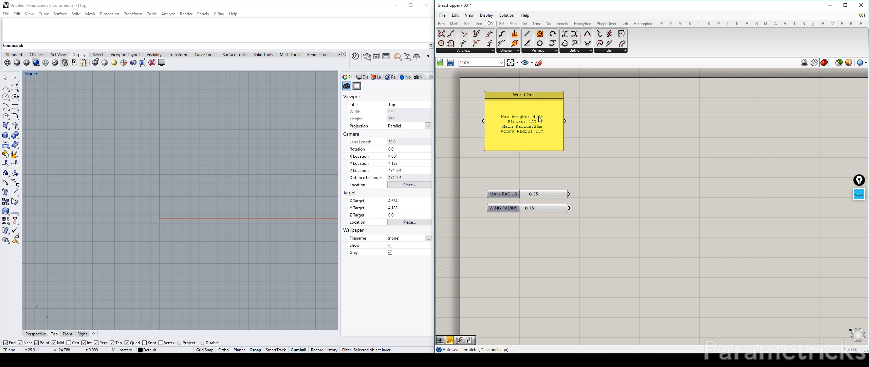
{"action": "double_click", "coordinate": [511, 230]}
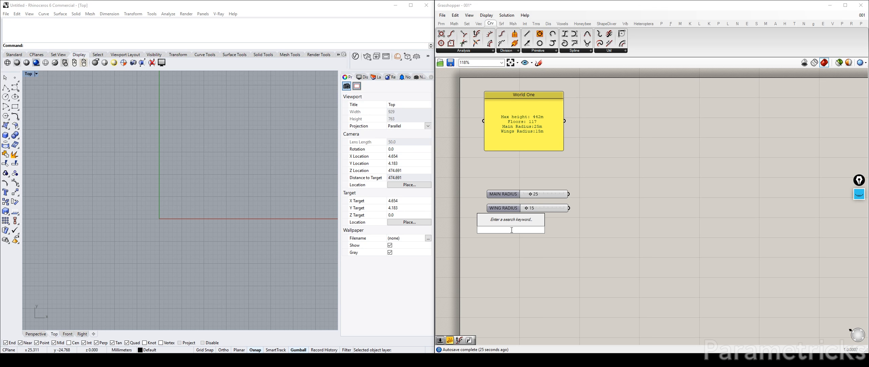
{"action": "right_click_drag", "start_coordinate": [593, 179], "coordinate": [590, 170]}
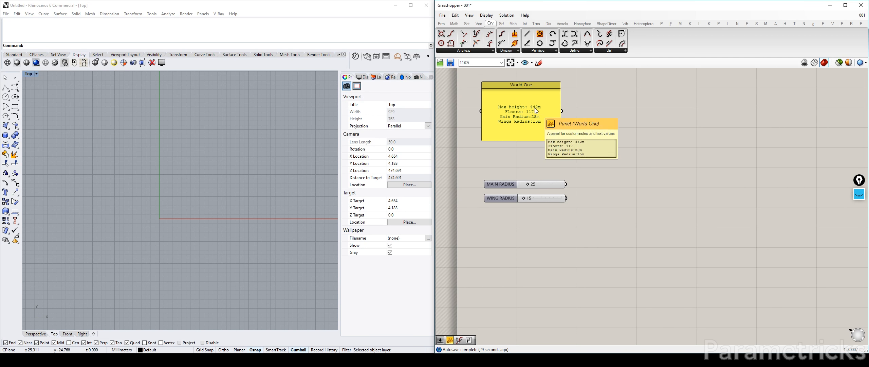
{"action": "left_click_drag", "start_coordinate": [494, 199], "coordinate": [512, 180]}
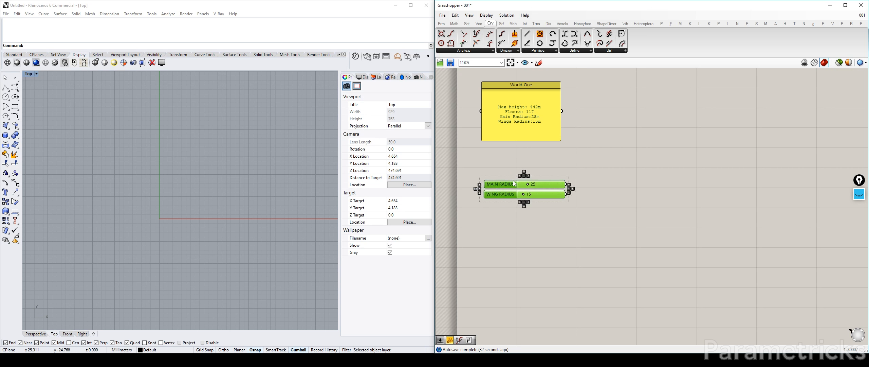
Add a panel containing 442 for the tower height and shrink it to fit beneath the WING RADIUS slider.
{"action": "double_click", "coordinate": [514, 218]}
{"action": "type", "text": "panel"}
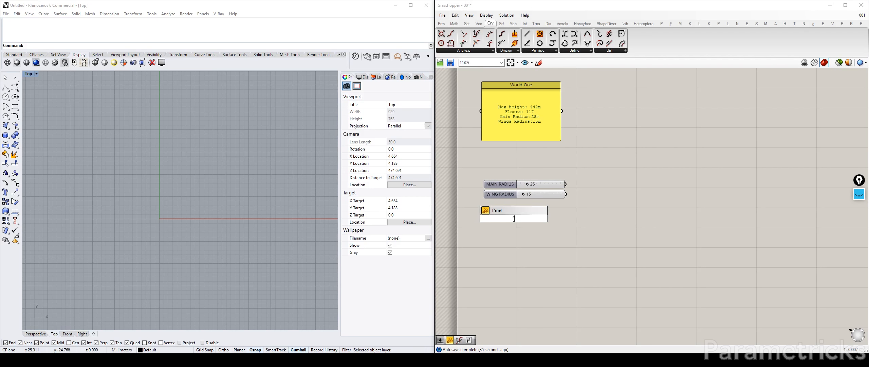
{"action": "key", "text": "Return"}
{"action": "double_click", "coordinate": [514, 219]}
{"action": "type", "text": "442"}
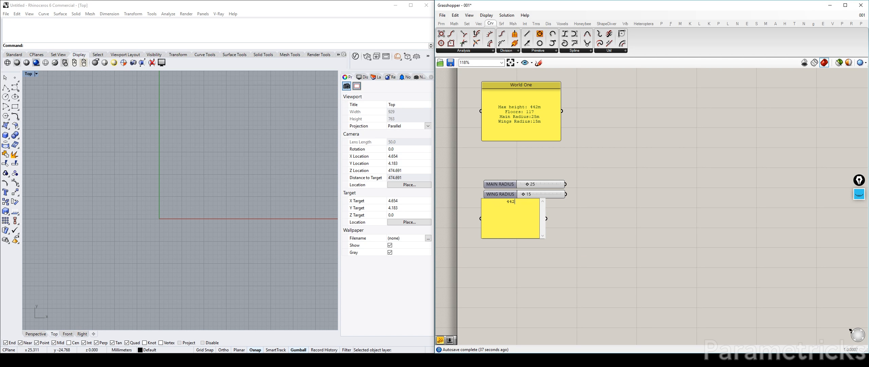
{"action": "left_click", "coordinate": [599, 232]}
{"action": "left_click_drag", "start_coordinate": [482, 200], "coordinate": [508, 208]}
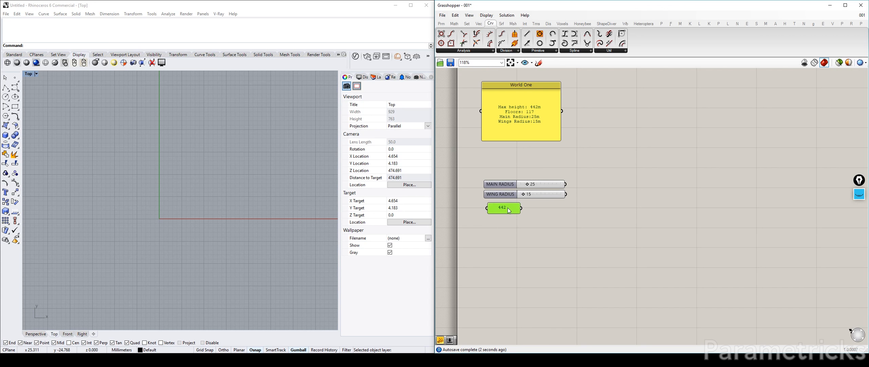
Add a second small panel containing 117 for the floor count directly below the 442 panel.
{"action": "double_click", "coordinate": [503, 227]}
{"action": "type", "text": "panel"}
{"action": "key", "text": "Return"}
{"action": "double_click", "coordinate": [502, 225]}
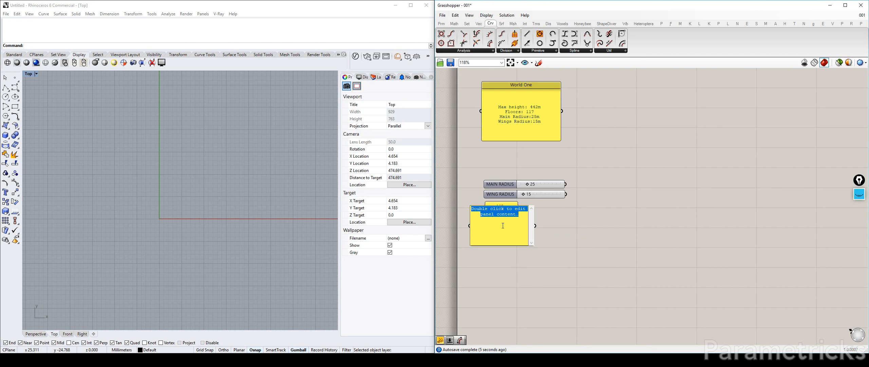
{"action": "type", "text": "117"}
{"action": "left_click", "coordinate": [461, 206]}
{"action": "left_click_drag", "start_coordinate": [470, 206], "coordinate": [517, 226]}
{"action": "left_click", "coordinate": [562, 216]}
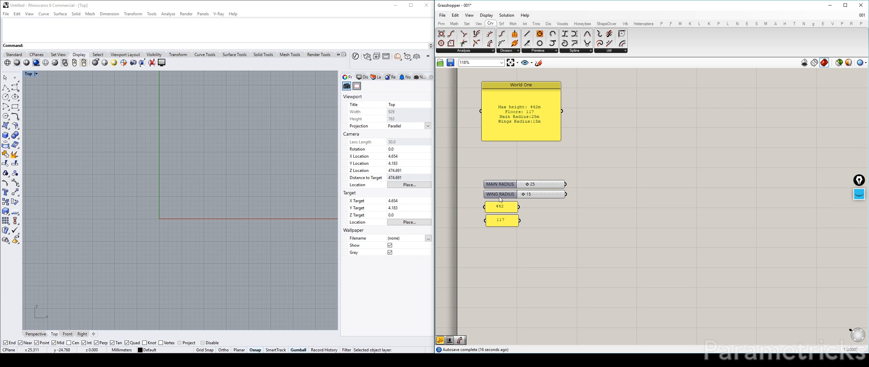
Add an Evaluate component beside the panels and wire the 442 panel to input x and the 117 panel to y.
{"action": "double_click", "coordinate": [549, 214]}
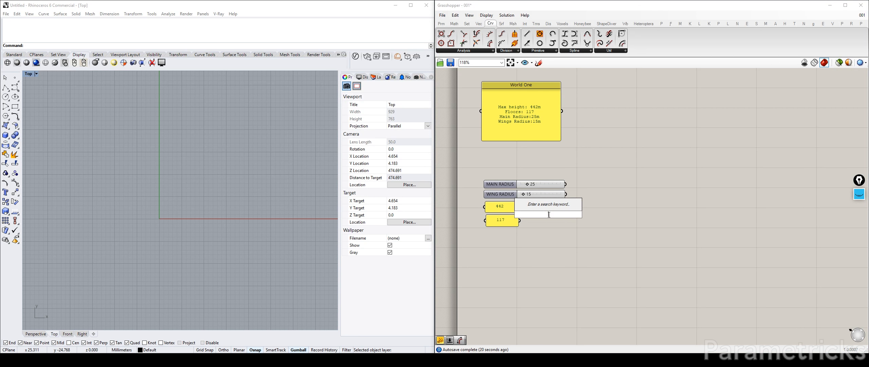
{"action": "type", "text": "EVAL"}
{"action": "key", "text": "Return"}
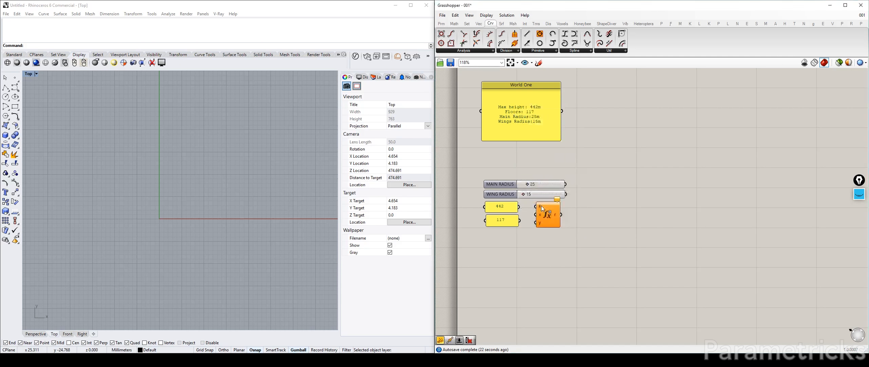
{"action": "left_click_drag", "start_coordinate": [519, 206], "coordinate": [536, 223]}
Set the Evaluate component's expression to X/Y.
{"action": "right_click", "coordinate": [541, 208]}
{"action": "left_click", "coordinate": [571, 285]}
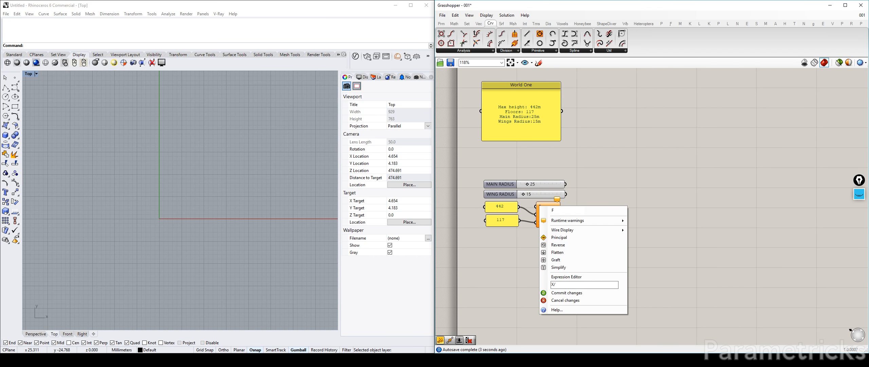
{"action": "left_click", "coordinate": [580, 292]}
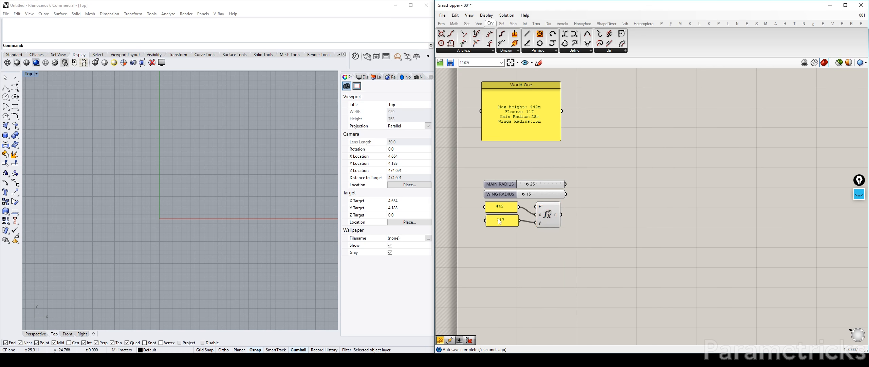
Copy a panel to the other side of the Evaluate component, connect it to the result, and title it "Floor Height".
{"action": "left_click_drag", "start_coordinate": [501, 210], "coordinate": [595, 216], "text": "alt"}
{"action": "right_click", "coordinate": [595, 217]}
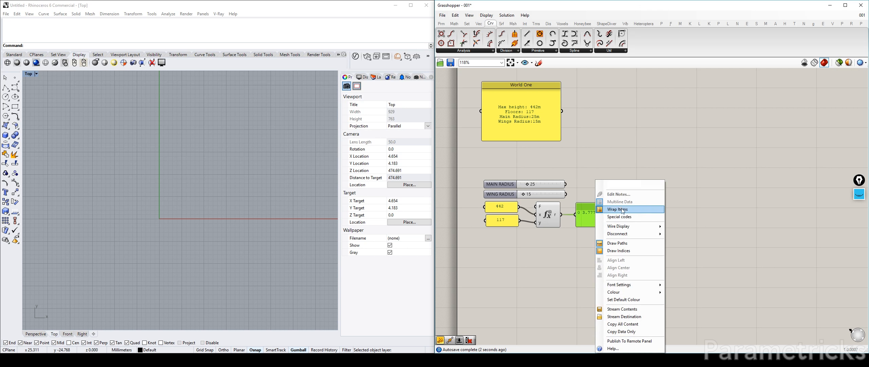
{"action": "type", "text": "fLOOR"}
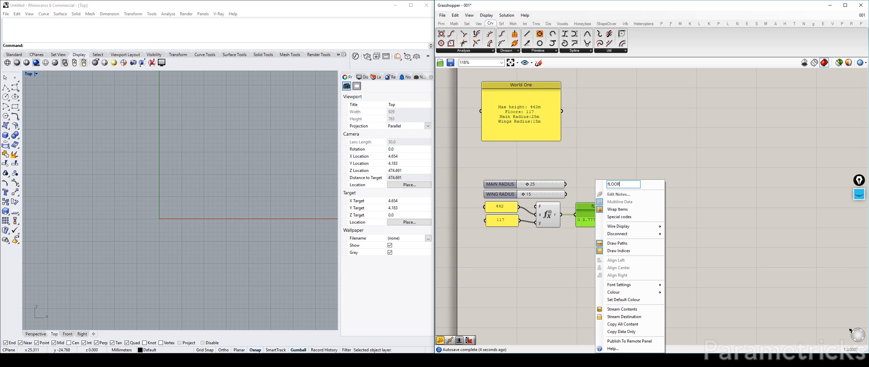
{"action": "key", "text": "BackSpace"}
{"action": "key", "text": "BackSpace"}
{"action": "key", "text": "BackSpace"}
{"action": "key", "text": "BackSpace"}
{"action": "key", "text": "BackSpace"}
{"action": "type", "text": "Flooo"}
{"action": "type", "text": " Height"}
{"action": "key", "text": "Return"}
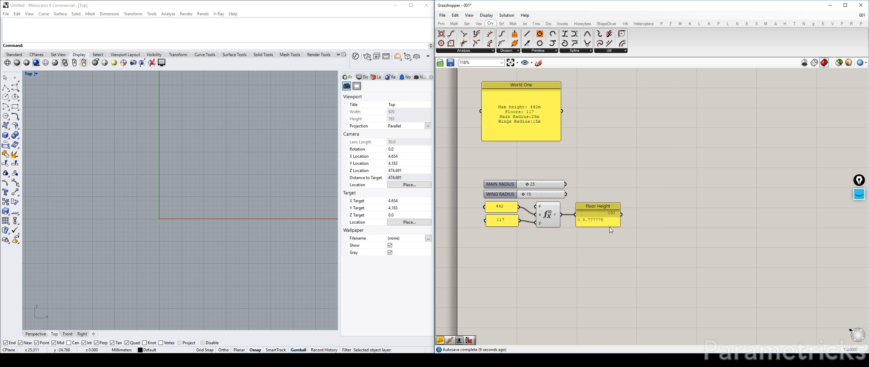
Round the X/Y expression to two decimals and nudge the 442 and 117 panels down from the WING RADIUS slider.
{"action": "right_click", "coordinate": [539, 207]}
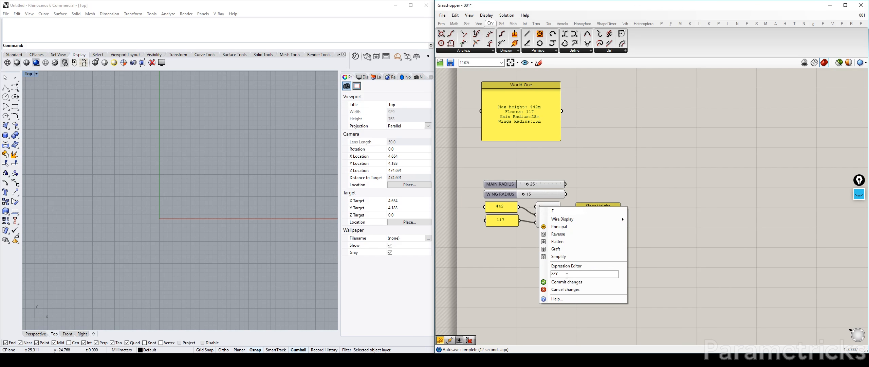
{"action": "type", "text": "round("}
{"action": "left_click", "coordinate": [578, 283]}
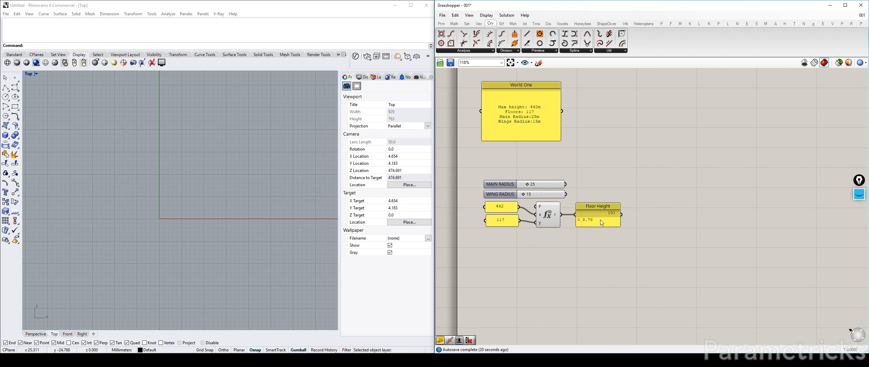
{"action": "left_click_drag", "start_coordinate": [520, 238], "coordinate": [501, 208]}
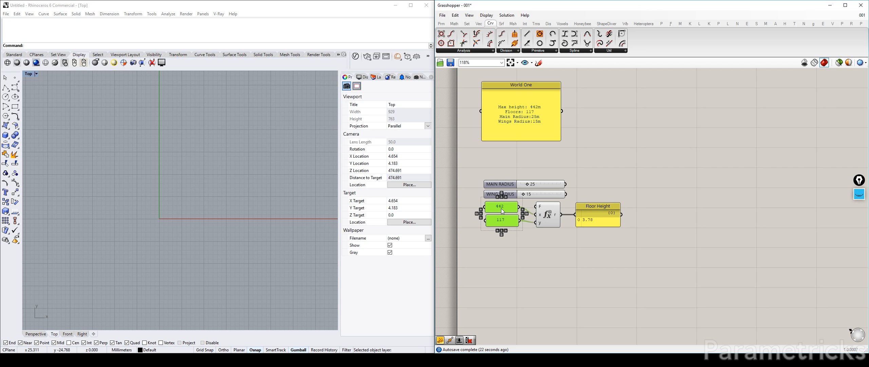
{"action": "left_click", "coordinate": [629, 217]}
Add a Number parameter above the Floor Height panel, feed it from the MAIN RADIUS slider, and give it the name MAIN RADIUS.
{"action": "right_click_drag", "start_coordinate": [629, 169], "coordinate": [623, 149]}
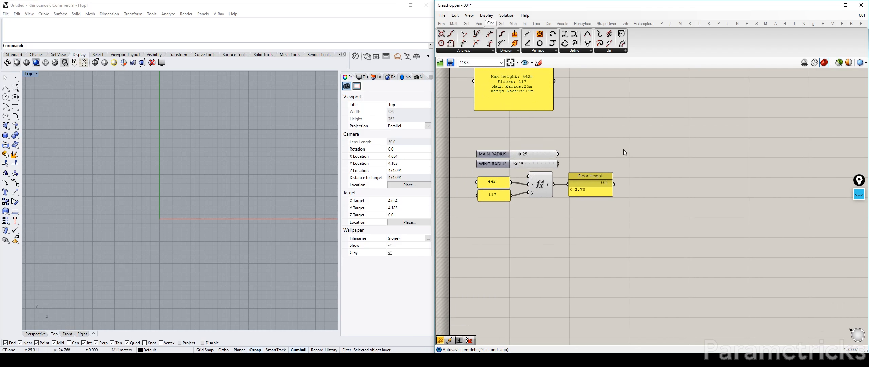
{"action": "double_click", "coordinate": [623, 150]}
{"action": "type", "text": "number"}
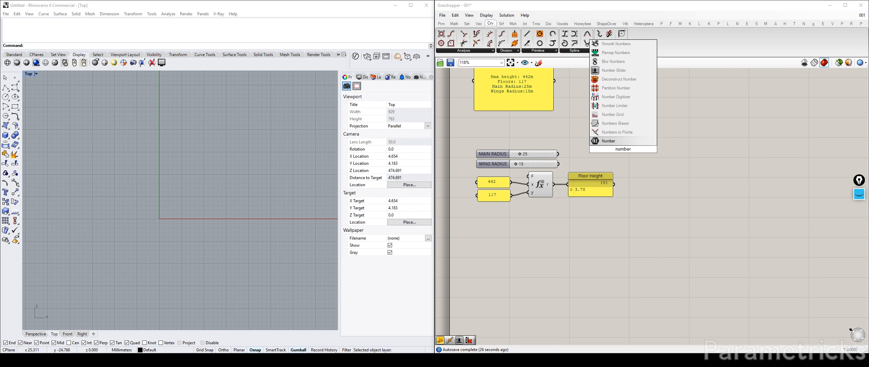
{"action": "key", "text": "Return"}
{"action": "left_click_drag", "start_coordinate": [558, 154], "coordinate": [626, 131]}
{"action": "right_click", "coordinate": [630, 129]}
{"action": "left_click", "coordinate": [709, 132]}
{"action": "left_click", "coordinate": [654, 126]}
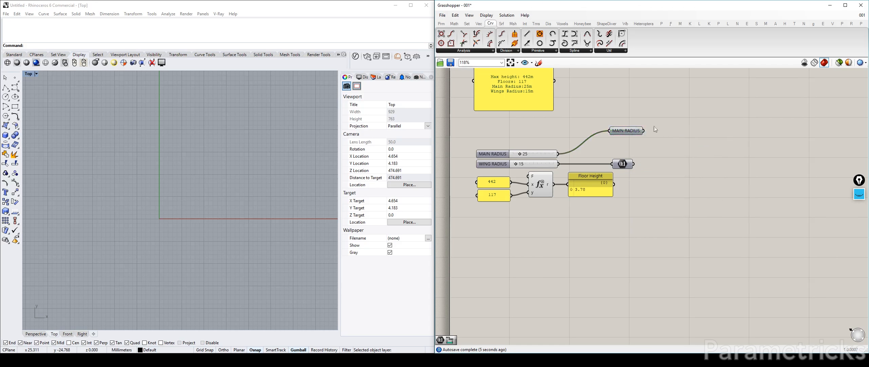
Delete the unnamed Number parameter connected to the WING RADIUS slider.
{"action": "left_click", "coordinate": [625, 164]}
{"action": "key", "text": "Delete"}
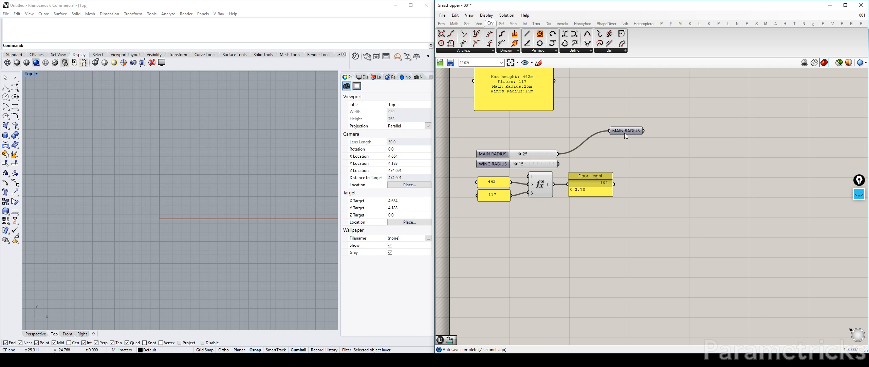
Add a second MAIN RADIUS parameter further along the canvas, feed it from the first one, and hide its wire.
{"action": "left_click_drag", "start_coordinate": [625, 133], "coordinate": [623, 143]}
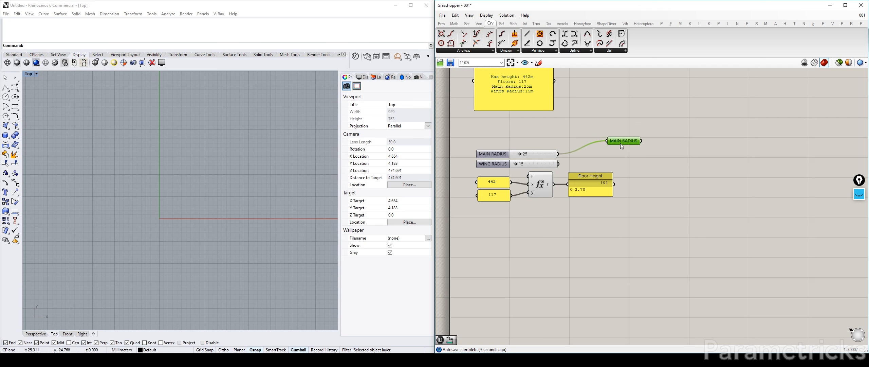
{"action": "right_click_drag", "start_coordinate": [621, 143], "coordinate": [584, 135]}
{"action": "left_click_drag", "start_coordinate": [585, 133], "coordinate": [681, 134]}
{"action": "right_click", "coordinate": [715, 117]}
{"action": "mouse_move", "coordinate": [778, 137]}
{"action": "left_click", "coordinate": [814, 152]}
Copy the MAIN RADIUS parameter beside the sliders to just below itself and feed the copy from the WING RADIUS slider.
{"action": "right_click_drag", "start_coordinate": [572, 139], "coordinate": [622, 134]}
{"action": "left_click_drag", "start_coordinate": [635, 127], "coordinate": [631, 148], "text": "alt"}
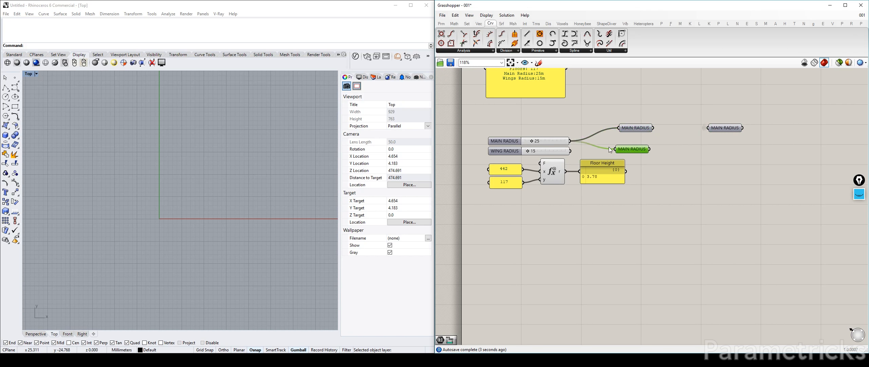
{"action": "mouse_move", "coordinate": [607, 148]}
{"action": "right_mouse_down"}
{"action": "mouse_move", "coordinate": [556, 146]}
{"action": "mouse_move", "coordinate": [612, 145]}
{"action": "right_mouse_up"}
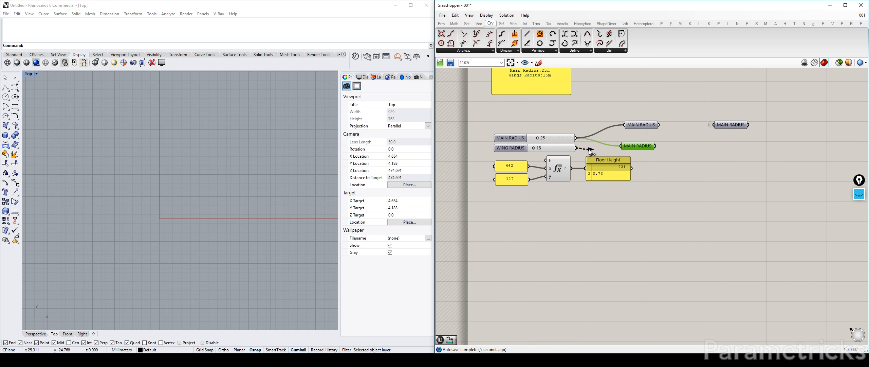
{"action": "left_click_drag", "start_coordinate": [593, 148], "coordinate": [601, 148]}
{"action": "left_click_drag", "start_coordinate": [601, 149], "coordinate": [621, 147]}
Copy the hidden-wire MAIN RADIUS parameter below itself and feed the copy from the WING RADIUS parameter.
{"action": "left_click_drag", "start_coordinate": [734, 124], "coordinate": [733, 148]}
{"action": "left_click", "coordinate": [711, 158]}
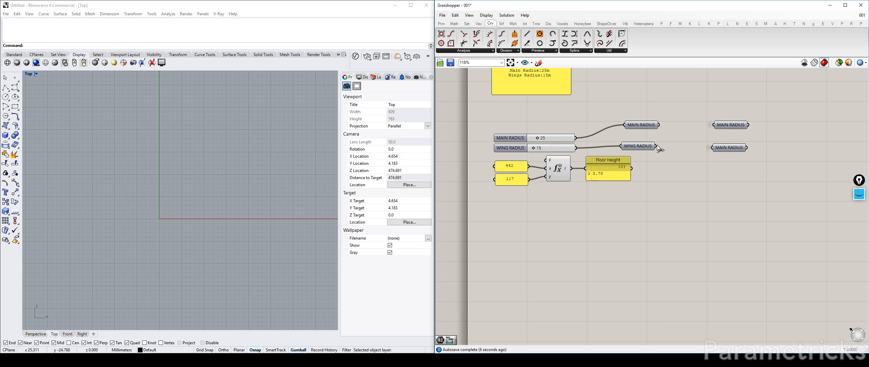
{"action": "left_click_drag", "start_coordinate": [658, 147], "coordinate": [730, 146]}
{"action": "left_click", "coordinate": [631, 146]}
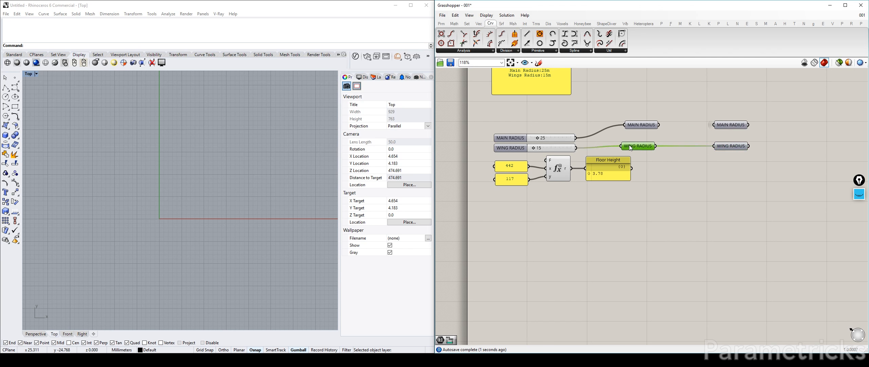
Move both MAIN RADIUS parameters down so they sit just above the WING RADIUS parameters.
{"action": "right_click", "coordinate": [632, 149]}
{"action": "left_click_drag", "start_coordinate": [759, 148], "coordinate": [728, 126]}
{"action": "left_click", "coordinate": [666, 101]}
{"action": "left_click_drag", "start_coordinate": [635, 124], "coordinate": [632, 132]}
{"action": "left_click_drag", "start_coordinate": [732, 124], "coordinate": [733, 137]}
{"action": "left_click_drag", "start_coordinate": [734, 146], "coordinate": [712, 156]}
{"action": "left_click", "coordinate": [693, 146]}
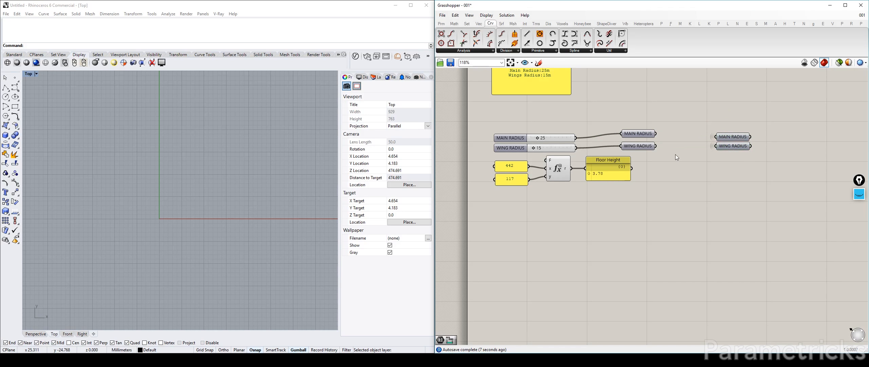
Copy the hidden-wire WING RADIUS parameter below itself and feed the copy from the Floor Height panel.
{"action": "left_click_drag", "start_coordinate": [637, 145], "coordinate": [740, 174]}
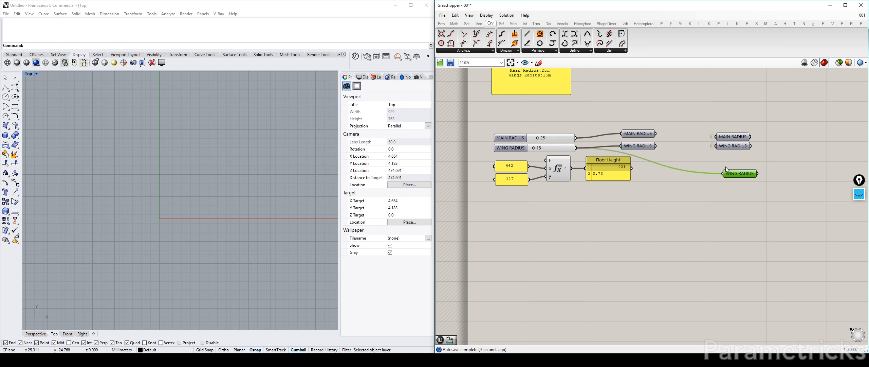
{"action": "key", "text": "Delete"}
{"action": "left_click_drag", "start_coordinate": [737, 147], "coordinate": [741, 173], "text": "alt"}
{"action": "left_click_drag", "start_coordinate": [690, 180], "coordinate": [735, 171]}
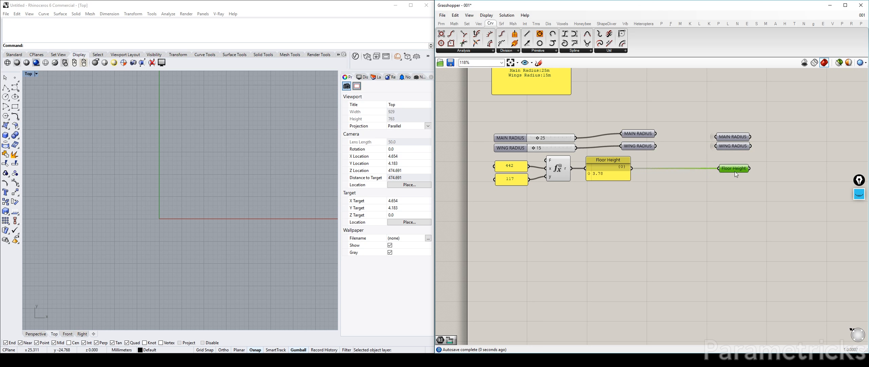
Retitle the Floor Height panel as FLOOR HEIGHT in capitals.
{"action": "right_click", "coordinate": [617, 164]}
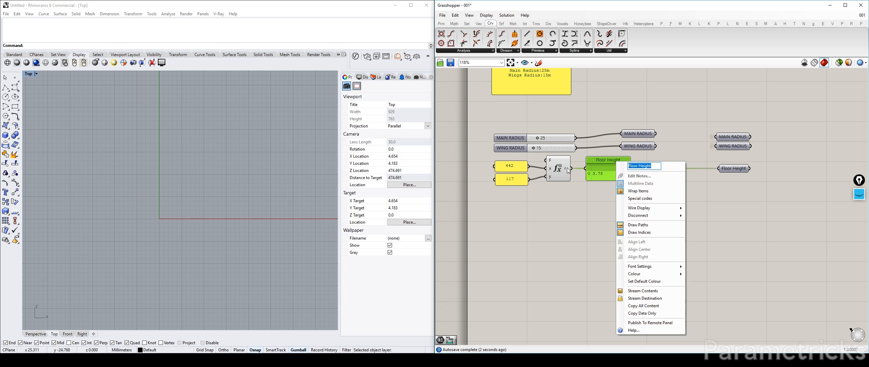
{"action": "type", "text": "FLOOR HEIGHT"}
{"action": "left_click", "coordinate": [579, 188]}
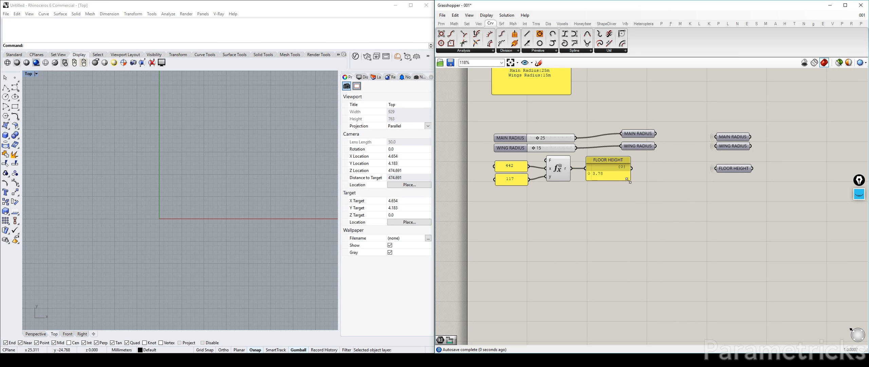
{"action": "left_click_drag", "start_coordinate": [754, 116], "coordinate": [721, 192]}
{"action": "right_click_drag", "start_coordinate": [686, 171], "coordinate": [738, 147]}
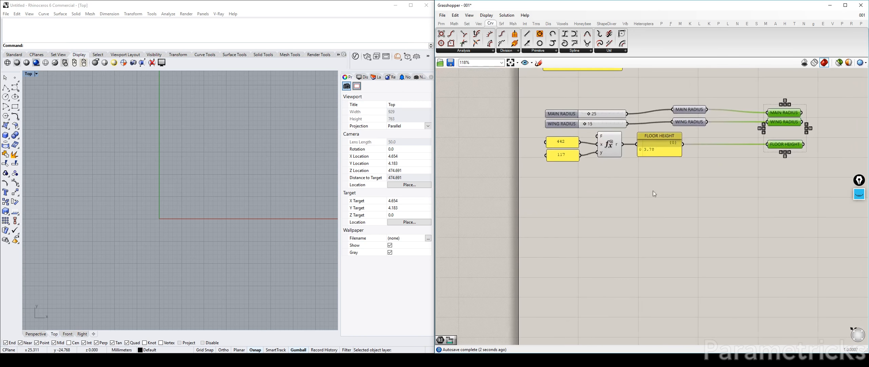
{"action": "left_click", "coordinate": [655, 204]}
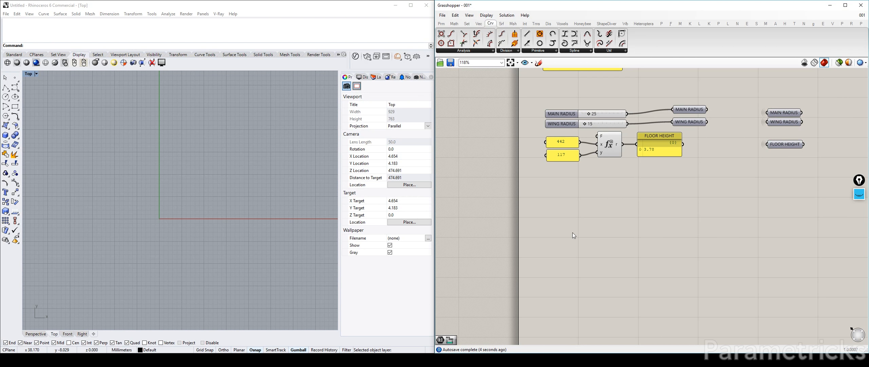
{"action": "right_click_drag", "start_coordinate": [586, 180], "coordinate": [569, 215]}
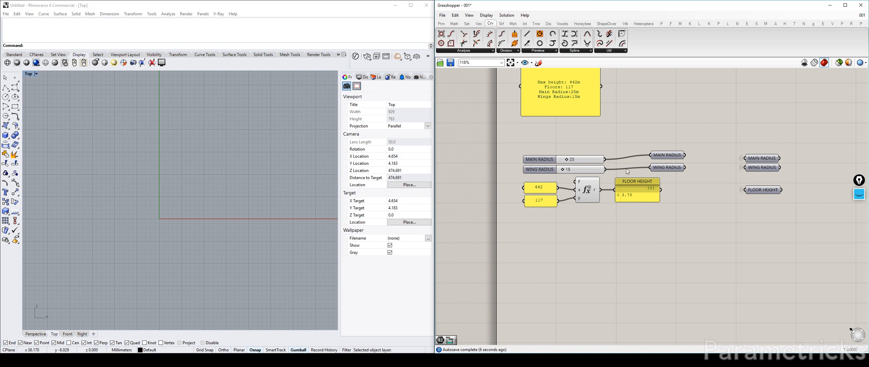
{"action": "right_click_drag", "start_coordinate": [631, 253], "coordinate": [620, 237]}
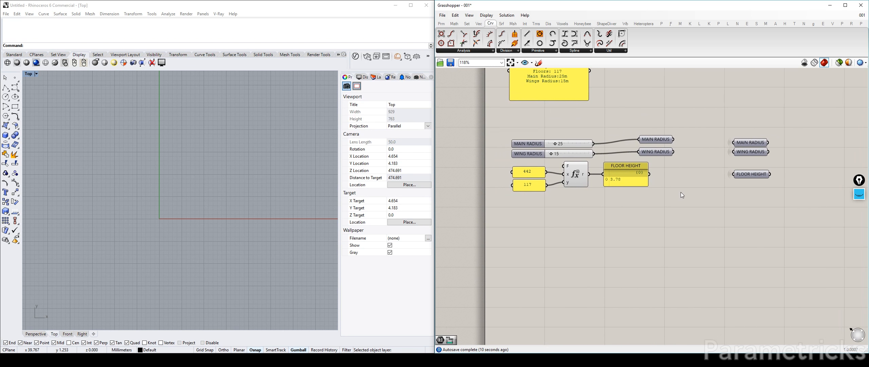
{"action": "scroll", "coordinate": [638, 162], "scroll_direction": "down", "scroll_amount": 1}
Add a Construct Point component in the empty canvas area beyond and above the hidden-wire parameters.
{"action": "right_click_drag", "start_coordinate": [756, 164], "coordinate": [633, 182]}
{"action": "left_click", "coordinate": [637, 196]}
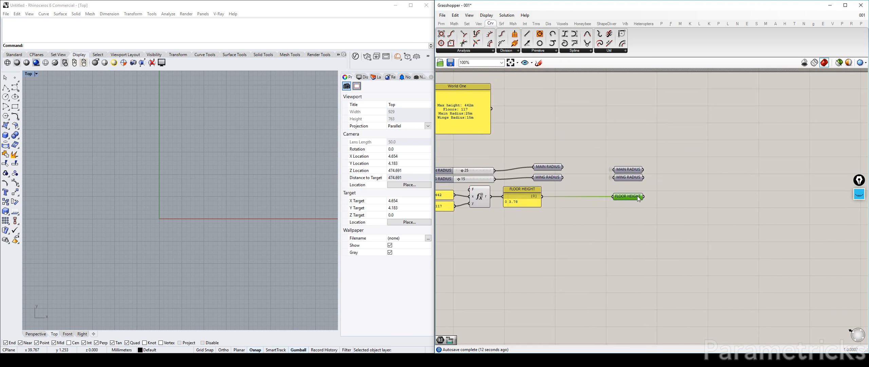
{"action": "right_click_drag", "start_coordinate": [675, 164], "coordinate": [667, 180]}
{"action": "left_click", "coordinate": [691, 161]}
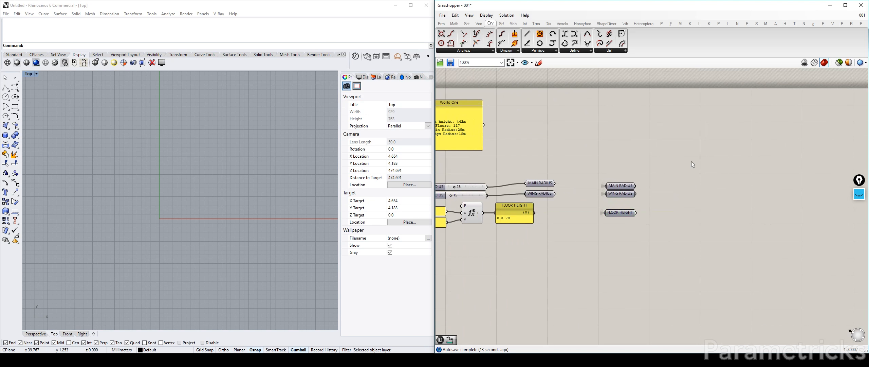
{"action": "double_click", "coordinate": [733, 164]}
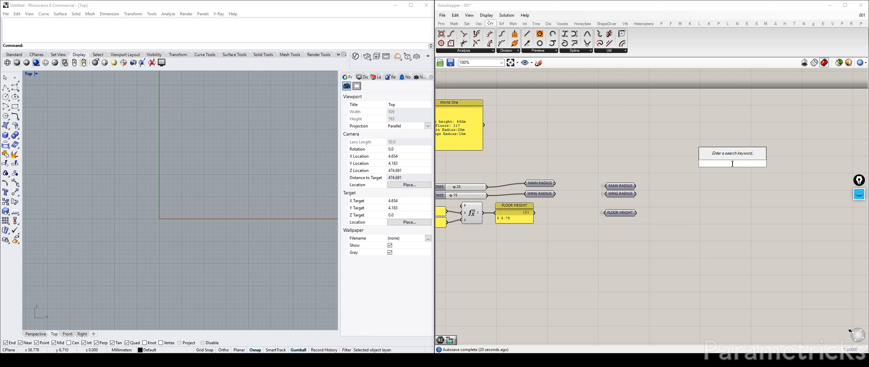
{"action": "type", "text": "POINT CON"}
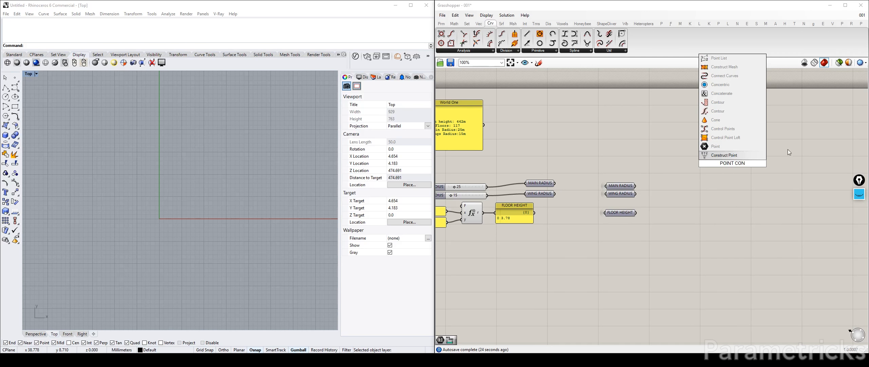
{"action": "left_click", "coordinate": [742, 155]}
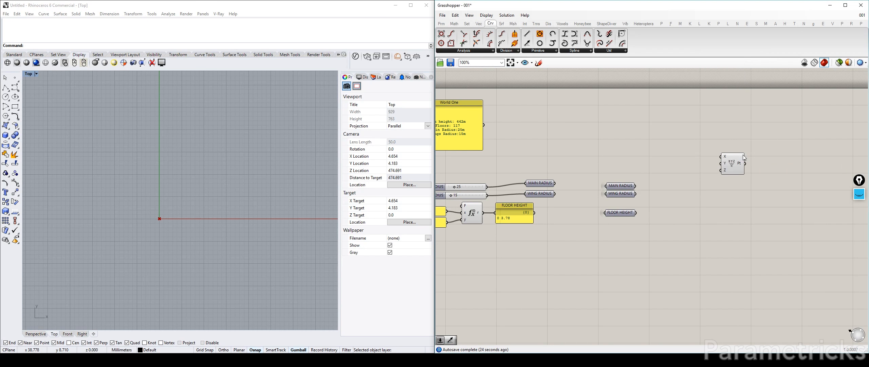
{"action": "left_click_drag", "start_coordinate": [734, 158], "coordinate": [732, 144]}
{"action": "right_click_drag", "start_coordinate": [726, 174], "coordinate": [751, 149]}
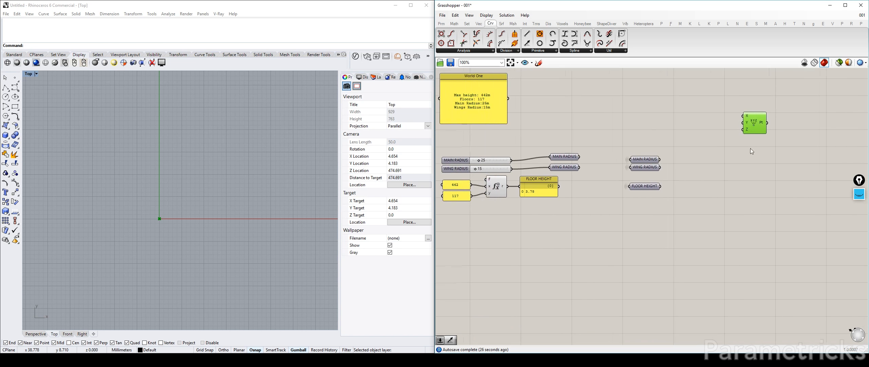
Copy the hidden-wire MAIN RADIUS, WING RADIUS and FLOOR HEIGHT parameters to just below the Construct Point component.
{"action": "double_click", "coordinate": [741, 163]}
{"action": "right_click_drag", "start_coordinate": [699, 198], "coordinate": [608, 214]}
{"action": "left_click_drag", "start_coordinate": [567, 157], "coordinate": [555, 205]}
{"action": "right_click_drag", "start_coordinate": [566, 180], "coordinate": [548, 176]}
{"action": "left_click_drag", "start_coordinate": [535, 171], "coordinate": [645, 161], "text": "alt"}
{"action": "left_click", "coordinate": [717, 158]}
Move the original group of three hidden-wire parameters up, above the level of their copies.
{"action": "left_click_drag", "start_coordinate": [557, 159], "coordinate": [527, 218]}
{"action": "left_click", "coordinate": [537, 189]}
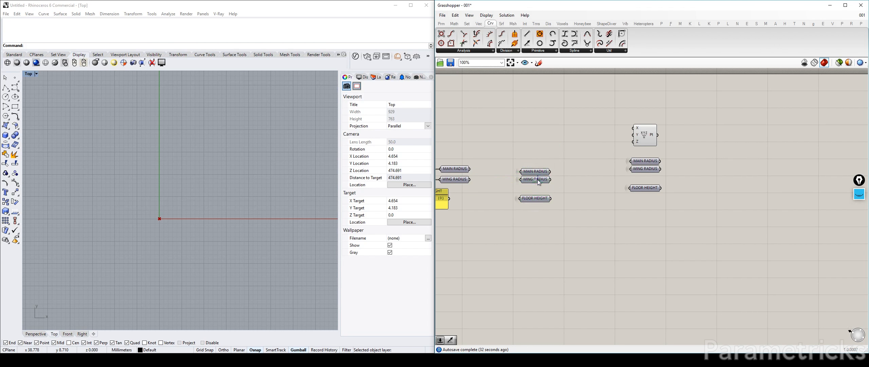
{"action": "left_click_drag", "start_coordinate": [550, 153], "coordinate": [527, 229]}
{"action": "left_click_drag", "start_coordinate": [544, 182], "coordinate": [544, 127]}
{"action": "left_click", "coordinate": [615, 157]}
{"action": "left_click_drag", "start_coordinate": [712, 223], "coordinate": [622, 138]}
{"action": "right_click_drag", "start_coordinate": [674, 159], "coordinate": [615, 197]}
{"action": "left_click", "coordinate": [589, 164]}
Add a Line SDL component and connect the Construct Point output to its start input.
{"action": "right_click_drag", "start_coordinate": [718, 164], "coordinate": [616, 171]}
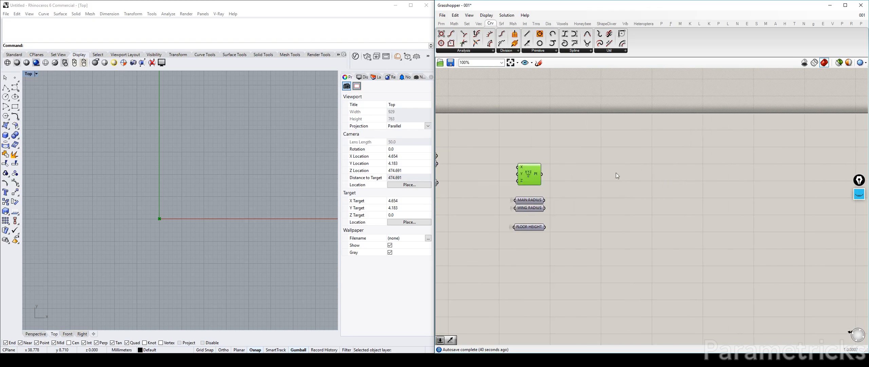
{"action": "double_click", "coordinate": [615, 172]}
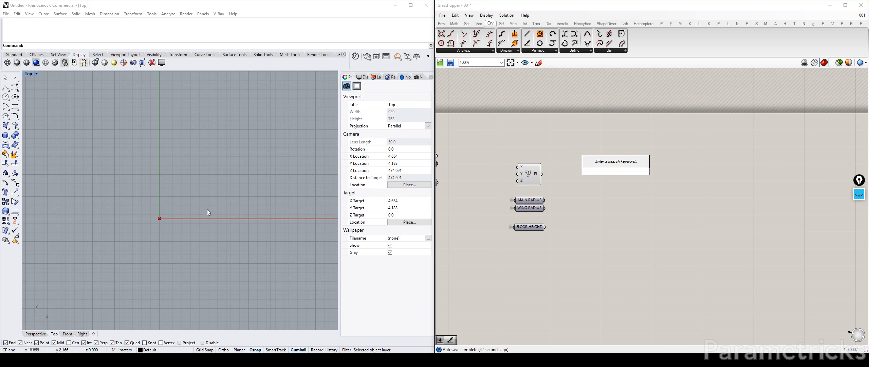
{"action": "right_click_drag", "start_coordinate": [216, 213], "coordinate": [219, 210]}
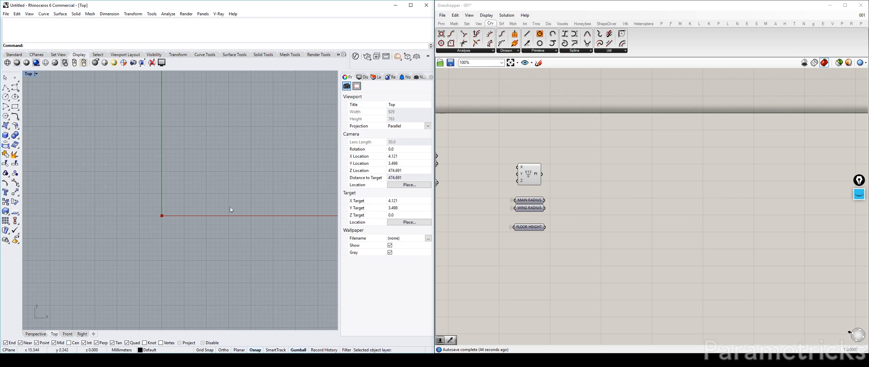
{"action": "double_click", "coordinate": [589, 200]}
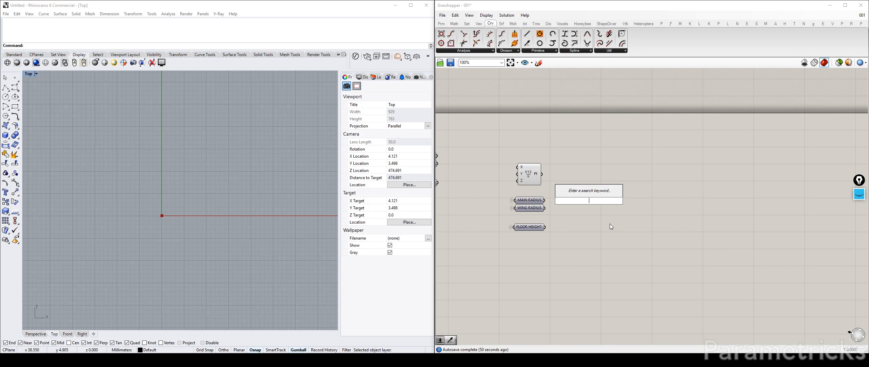
{"action": "type", "text": "SDL"}
{"action": "key", "text": "Return"}
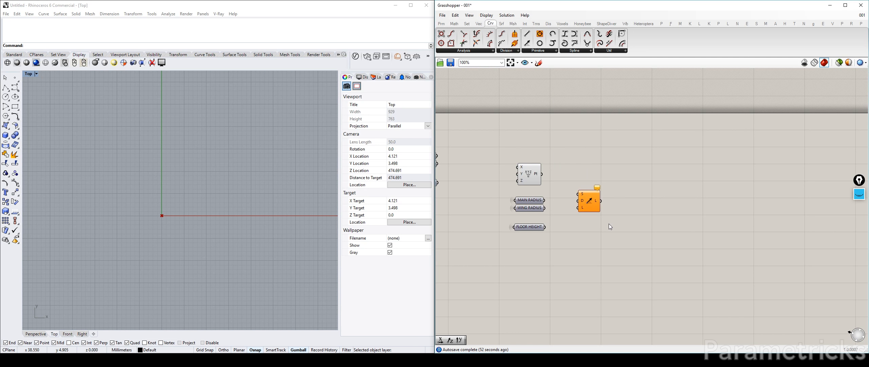
{"action": "right_click_drag", "start_coordinate": [561, 190], "coordinate": [515, 146]}
{"action": "left_click", "coordinate": [543, 165]}
{"action": "left_click_drag", "start_coordinate": [495, 130], "coordinate": [567, 147]}
{"action": "left_click", "coordinate": [564, 159]}
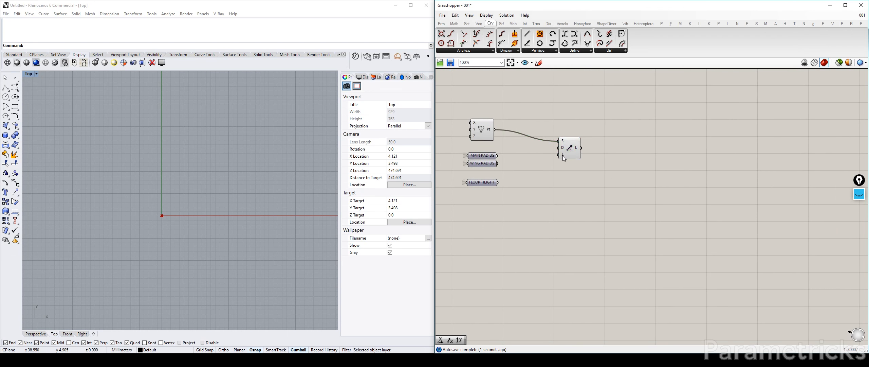
Add a Circle component, shift Line SDL up, and place the circle directly below it.
{"action": "right_click_drag", "start_coordinate": [520, 220], "coordinate": [588, 206]}
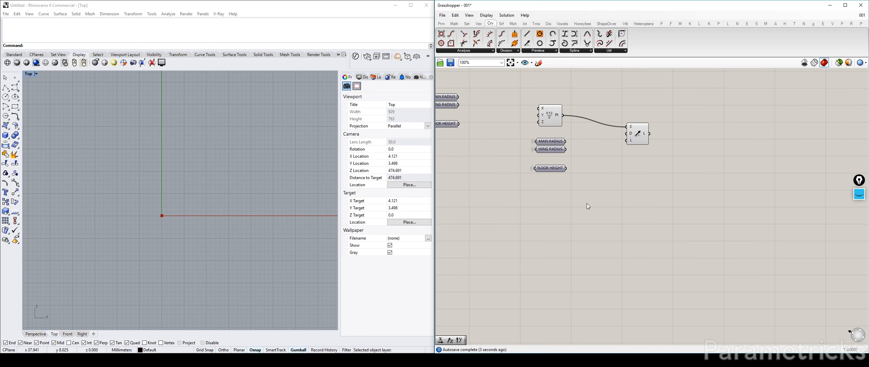
{"action": "right_click_drag", "start_coordinate": [655, 152], "coordinate": [615, 182]}
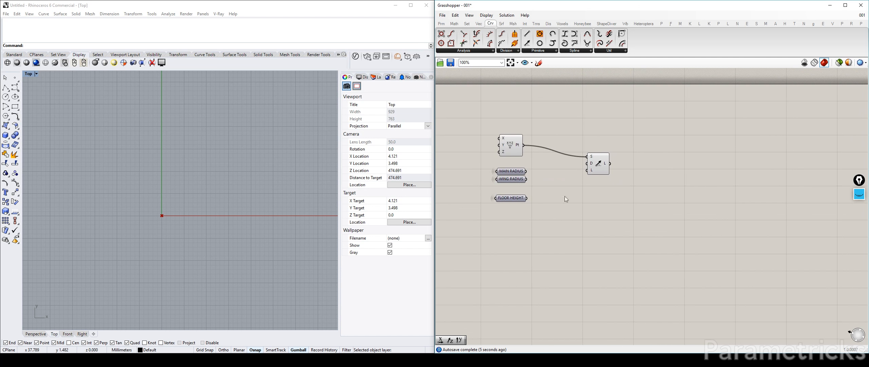
{"action": "double_click", "coordinate": [577, 217]}
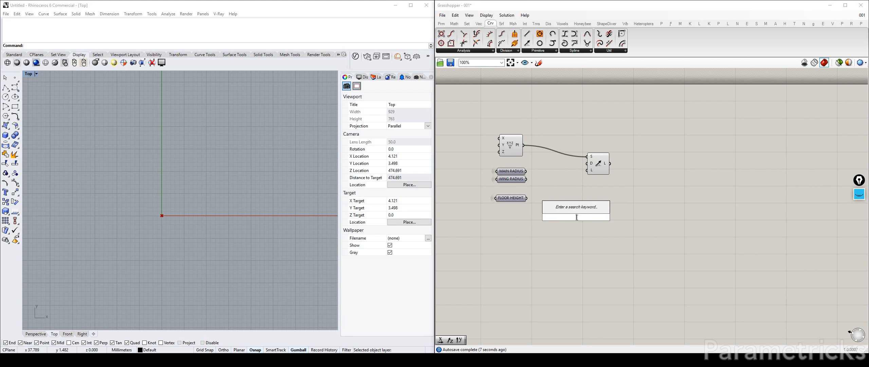
{"action": "type", "text": "CIR"}
{"action": "key", "text": "Return"}
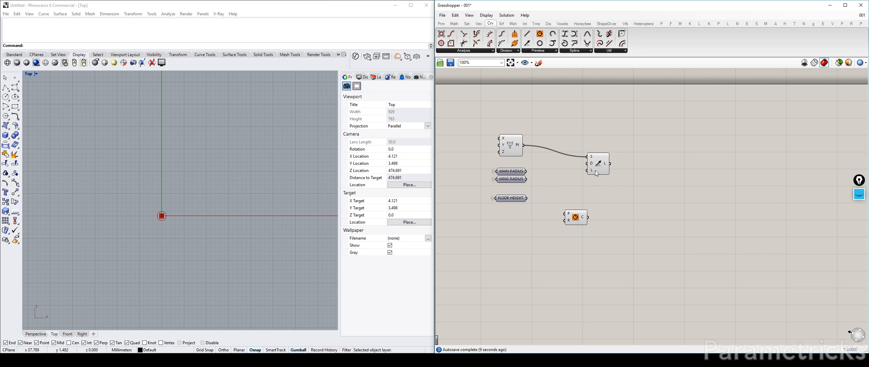
{"action": "left_click_drag", "start_coordinate": [595, 169], "coordinate": [598, 155]}
{"action": "left_click_drag", "start_coordinate": [580, 216], "coordinate": [598, 180]}
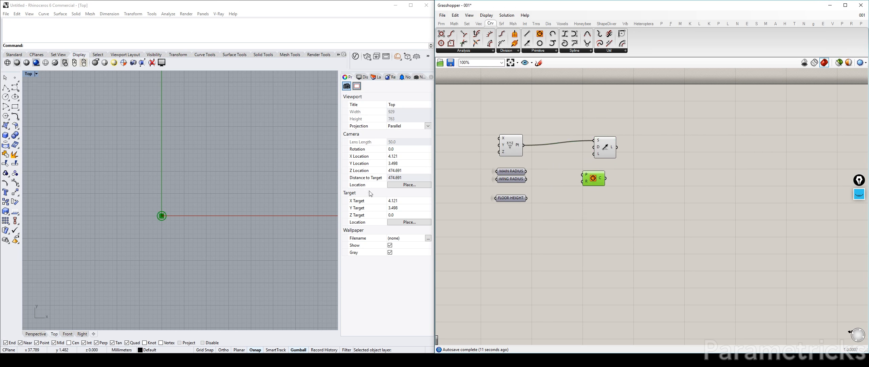
Connect the MAIN RADIUS parameter to the Circle's radius input and move the WING RADIUS parameter down.
{"action": "scroll", "coordinate": [525, 172], "scroll_direction": "up", "scroll_amount": 2}
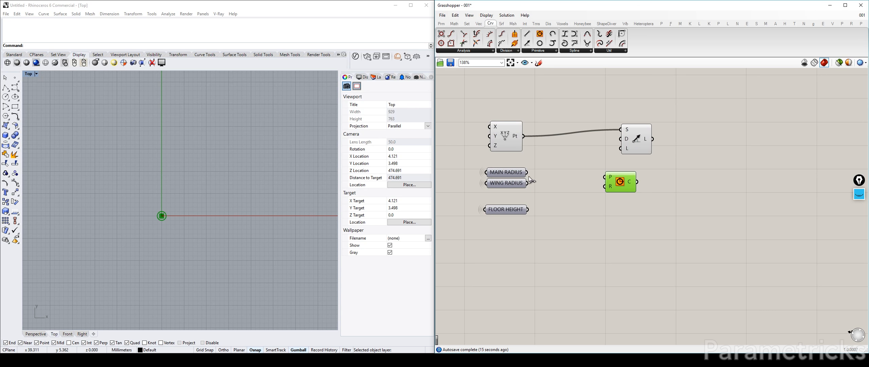
{"action": "left_click_drag", "start_coordinate": [505, 183], "coordinate": [605, 186]}
{"action": "right_click_drag", "start_coordinate": [664, 167], "coordinate": [590, 159]}
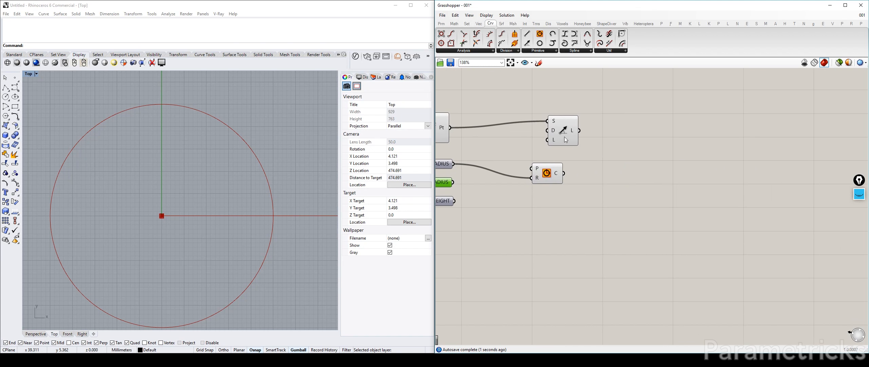
Move Line SDL further up and line up the Circle component with the MAIN RADIUS parameter.
{"action": "left_click_drag", "start_coordinate": [566, 132], "coordinate": [550, 107]}
{"action": "right_click_drag", "start_coordinate": [548, 162], "coordinate": [585, 195]}
{"action": "left_click_drag", "start_coordinate": [587, 207], "coordinate": [589, 193]}
{"action": "right_click_drag", "start_coordinate": [632, 198], "coordinate": [619, 186]}
Add a Divide Curve component beside the Circle and connect the Circle output to its curve input.
{"action": "double_click", "coordinate": [634, 189]}
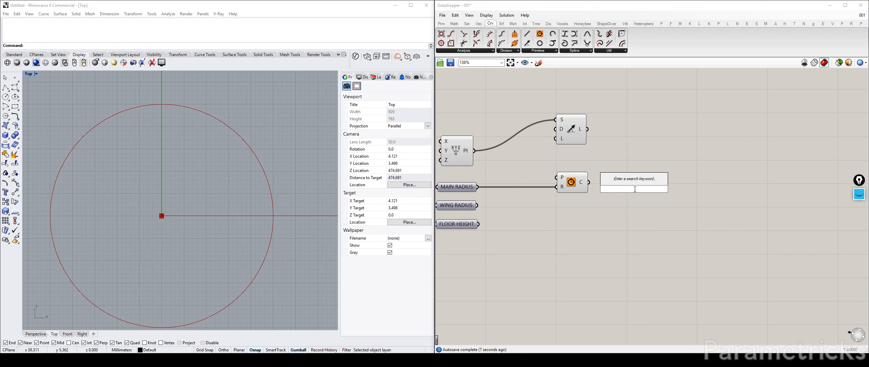
{"action": "type", "text": "divide"}
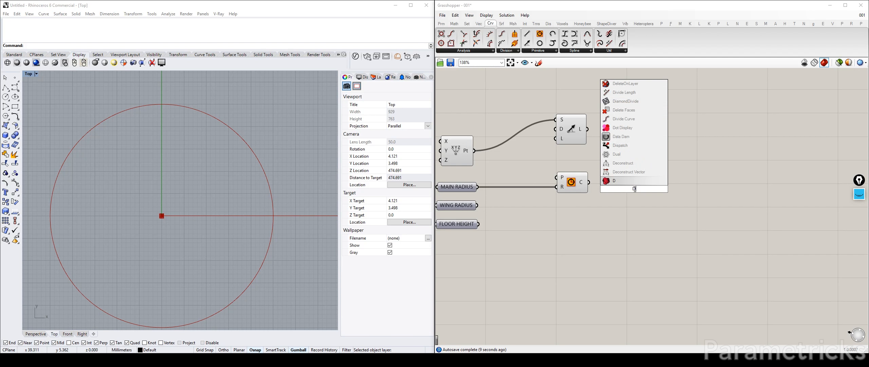
{"action": "key", "text": "Return"}
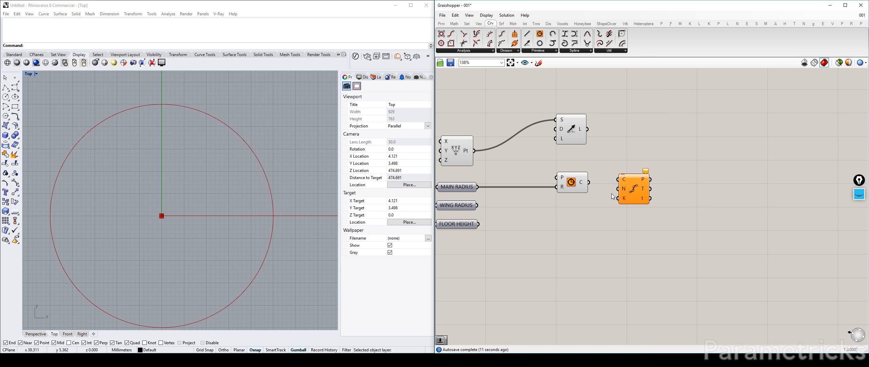
{"action": "left_click_drag", "start_coordinate": [589, 182], "coordinate": [631, 195]}
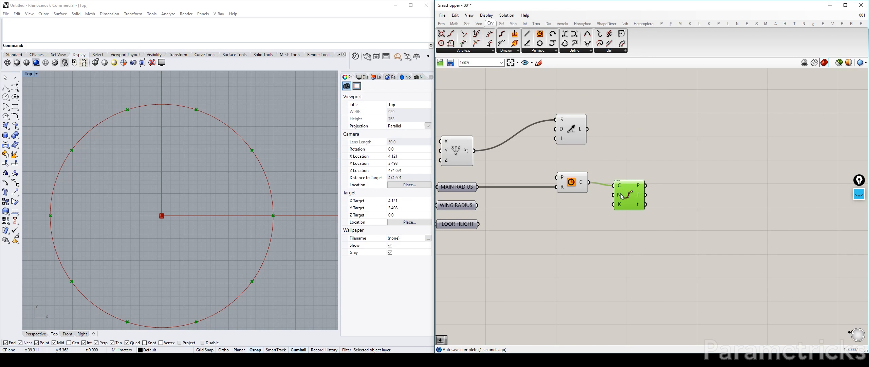
Set the division count of the Divide Curve component to 3.
{"action": "right_click", "coordinate": [619, 194]}
{"action": "mouse_move", "coordinate": [668, 261]}
{"action": "type", "text": "3"}
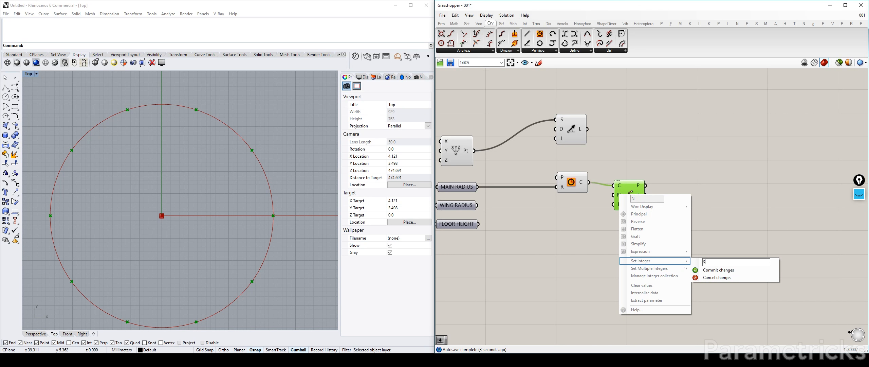
{"action": "left_click", "coordinate": [718, 270]}
{"action": "scroll", "coordinate": [197, 182], "scroll_direction": "down", "scroll_amount": 2}
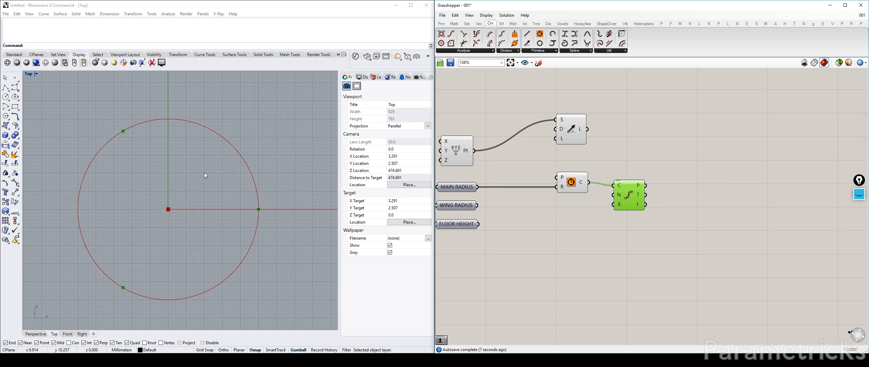
Delete the Line SDL and Construct Point components above the Circle.
{"action": "left_click_drag", "start_coordinate": [580, 128], "coordinate": [583, 115]}
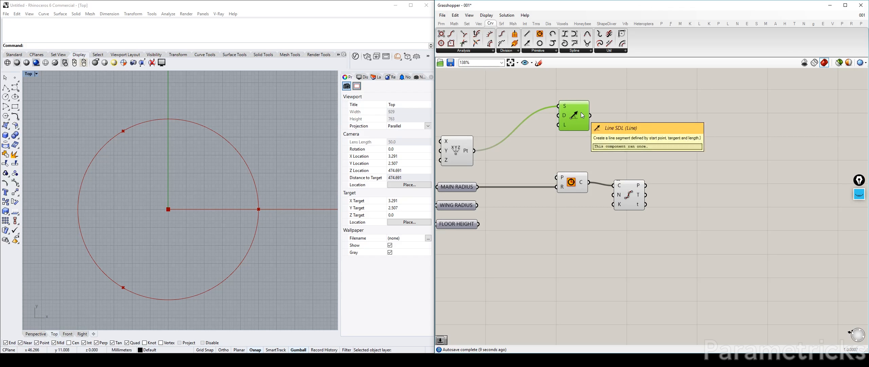
{"action": "key", "text": "Delete"}
{"action": "left_click_drag", "start_coordinate": [465, 152], "coordinate": [519, 136]}
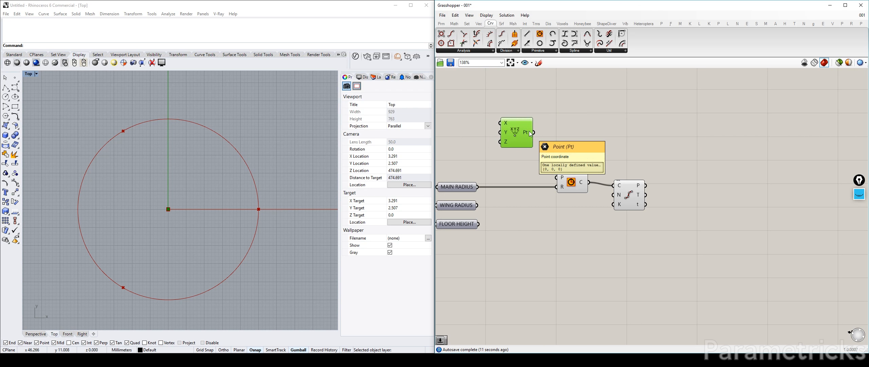
{"action": "key", "text": "Delete"}
Duplicate the Circle component and place the copy beyond Divide Curve, slightly lower.
{"action": "right_click_drag", "start_coordinate": [568, 159], "coordinate": [590, 159]}
{"action": "left_click_drag", "start_coordinate": [670, 146], "coordinate": [708, 170]}
{"action": "left_click", "coordinate": [643, 165]}
{"action": "left_click_drag", "start_coordinate": [608, 187], "coordinate": [604, 194]}
{"action": "right_click_drag", "start_coordinate": [592, 183], "coordinate": [591, 142]}
{"action": "left_click_drag", "start_coordinate": [592, 150], "coordinate": [593, 136]}
{"action": "left_click_drag", "start_coordinate": [711, 135], "coordinate": [689, 165]}
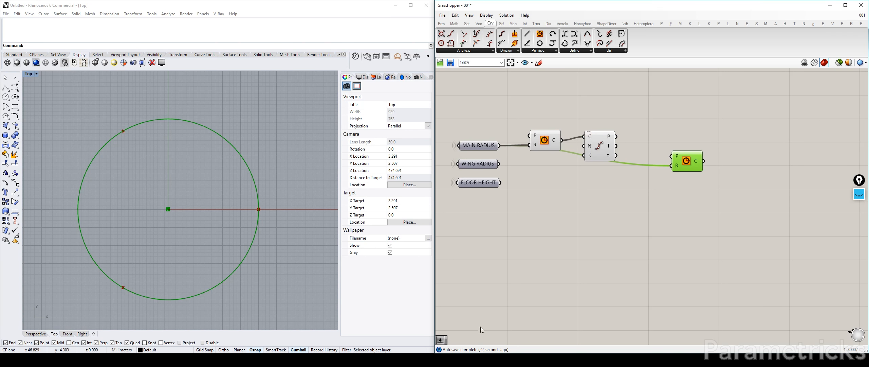
After checking the World One floor plan, connect WING RADIUS to the copied Circle's radius and the Divide Curve points to its plane input.
{"action": "left_click", "coordinate": [305, 359]}
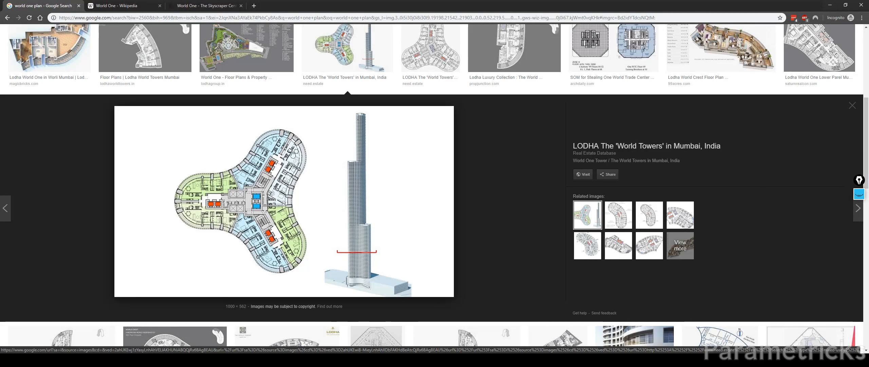
{"action": "key", "text": "alt+Tab"}
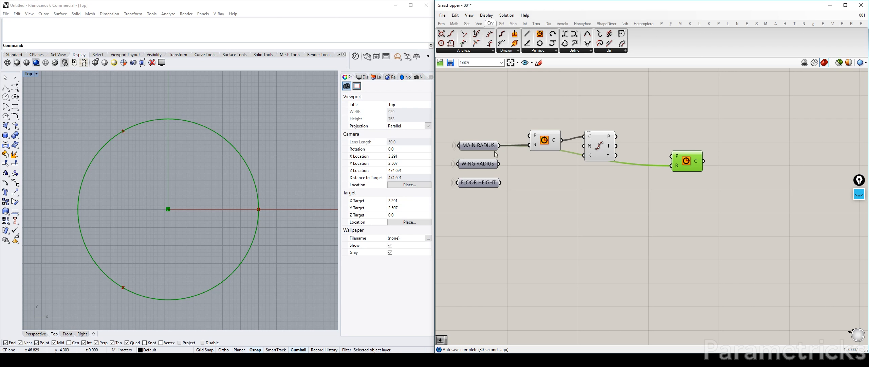
{"action": "left_click_drag", "start_coordinate": [499, 163], "coordinate": [672, 167]}
{"action": "left_click_drag", "start_coordinate": [498, 164], "coordinate": [660, 181]}
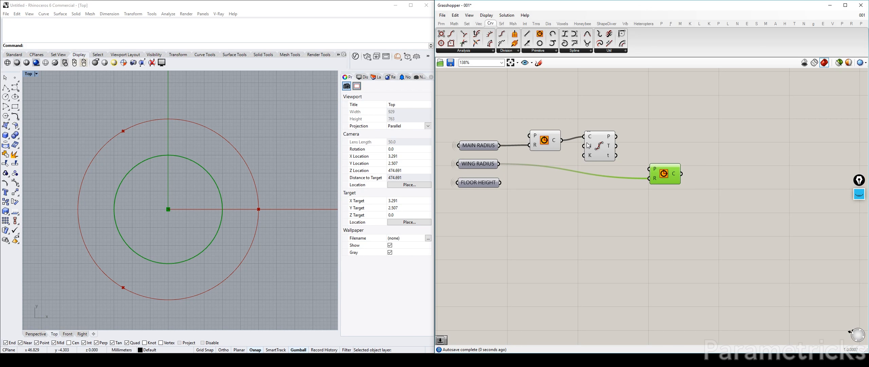
{"action": "left_click_drag", "start_coordinate": [616, 136], "coordinate": [649, 168]}
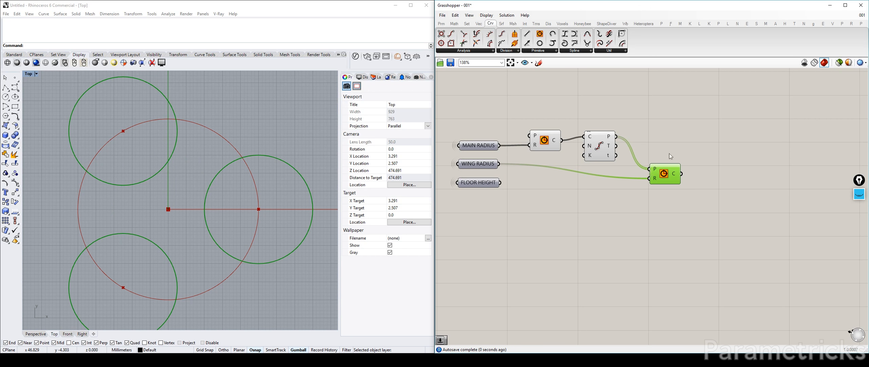
{"action": "right_click_drag", "start_coordinate": [679, 146], "coordinate": [628, 139]}
{"action": "left_click", "coordinate": [628, 140]}
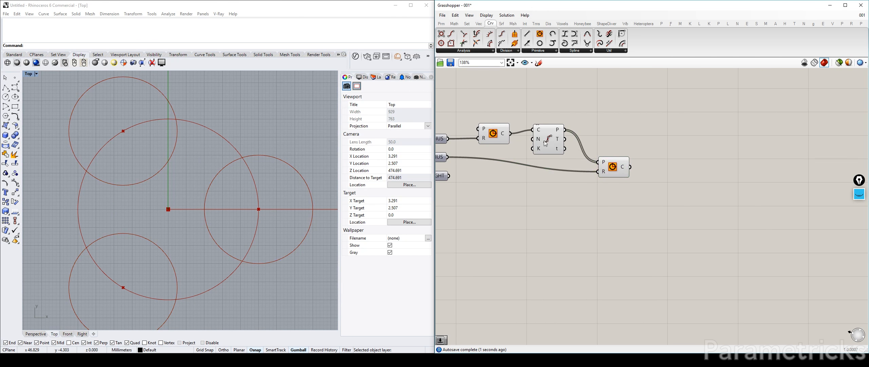
Turn off the preview of the first Circle component, leaving only the three wing circles displayed.
{"action": "right_click_drag", "start_coordinate": [238, 156], "coordinate": [259, 152]}
{"action": "left_click", "coordinate": [496, 135]}
{"action": "key", "text": "ctrl+q"}
{"action": "right_click_drag", "start_coordinate": [196, 155], "coordinate": [228, 153]}
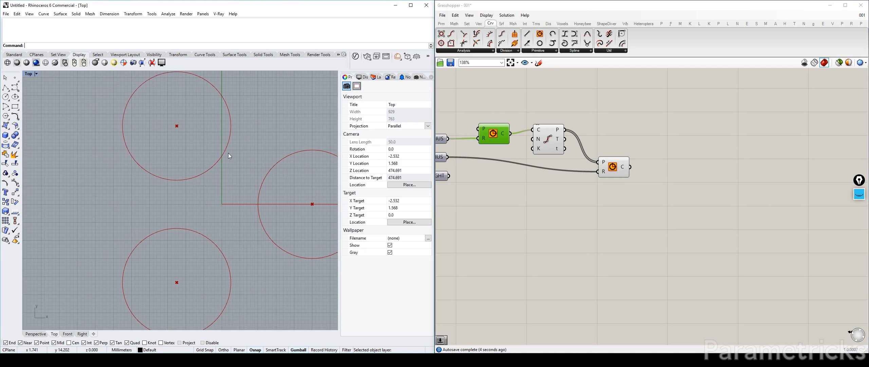
{"action": "scroll", "coordinate": [156, 163], "scroll_direction": "down", "scroll_amount": 4}
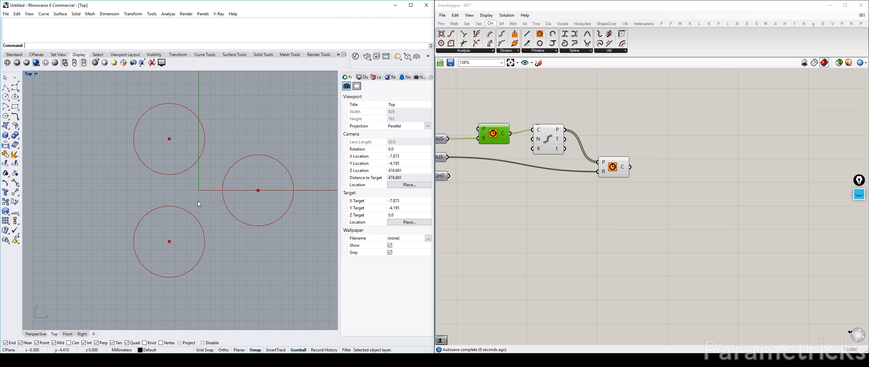
{"action": "key", "text": "alt+Tab"}
Add a Shatter component, connect the wing Circle output to its curve input and reparameterize that input.
{"action": "right_click_drag", "start_coordinate": [590, 176], "coordinate": [569, 189]}
{"action": "left_click_drag", "start_coordinate": [592, 180], "coordinate": [588, 181]}
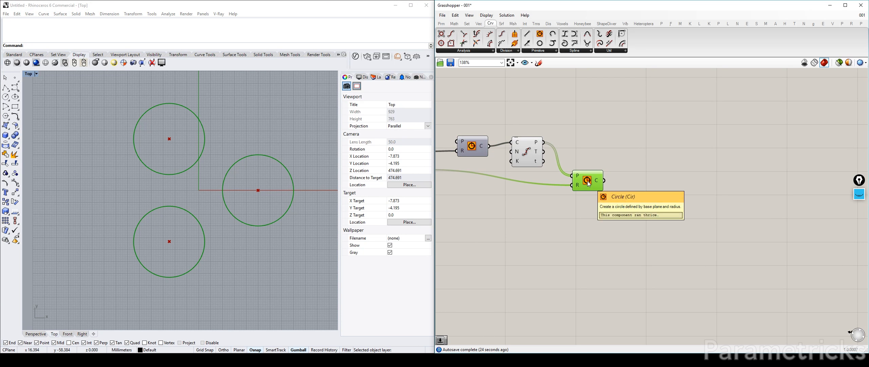
{"action": "right_click_drag", "start_coordinate": [529, 170], "coordinate": [555, 163]}
{"action": "double_click", "coordinate": [658, 161]}
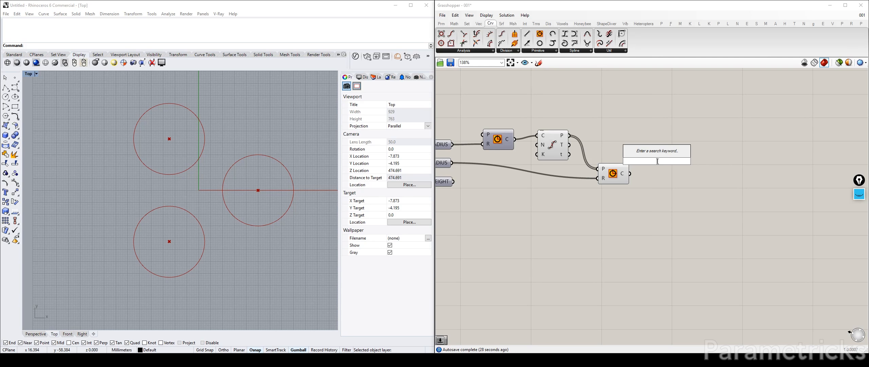
{"action": "type", "text": "shatter"}
{"action": "key", "text": "Return"}
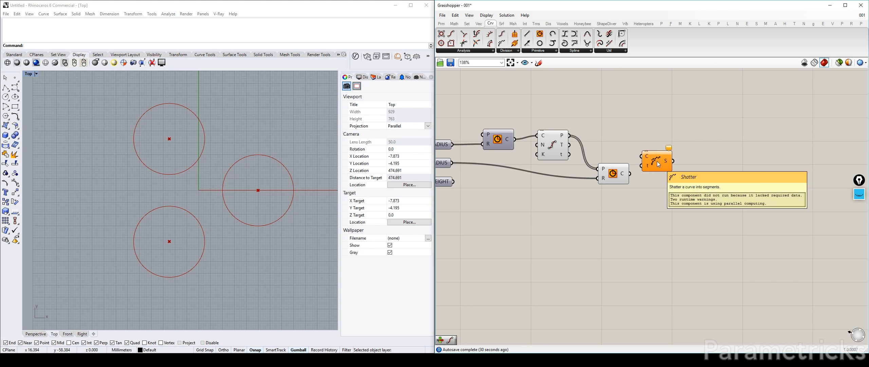
{"action": "left_click_drag", "start_coordinate": [657, 164], "coordinate": [655, 178]}
{"action": "right_click", "coordinate": [654, 178]}
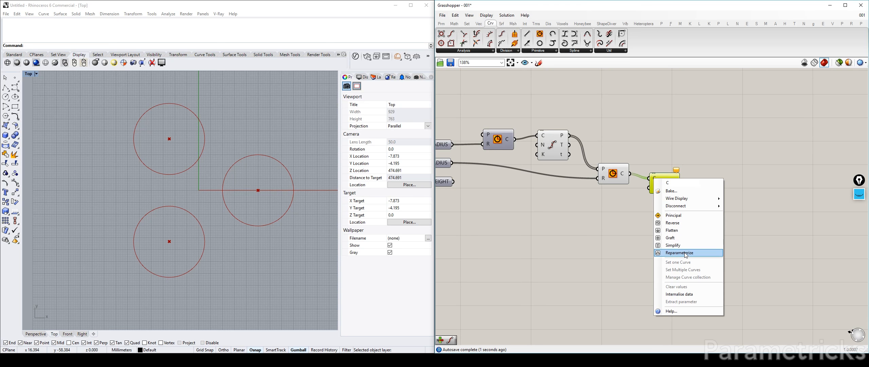
{"action": "left_click", "coordinate": [686, 254]}
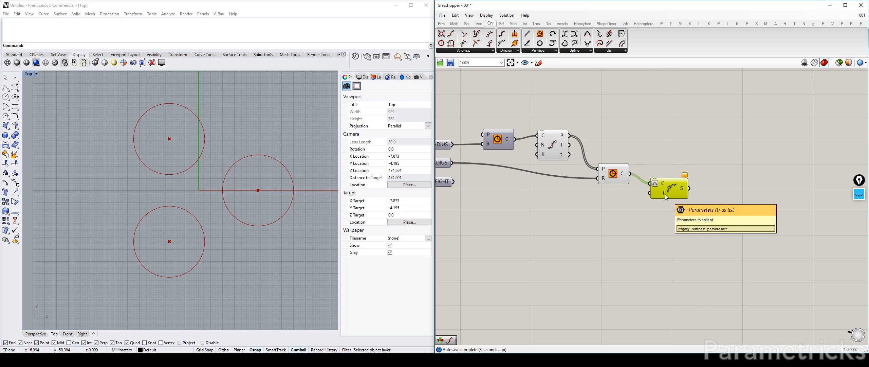
{"action": "double_click", "coordinate": [557, 204]}
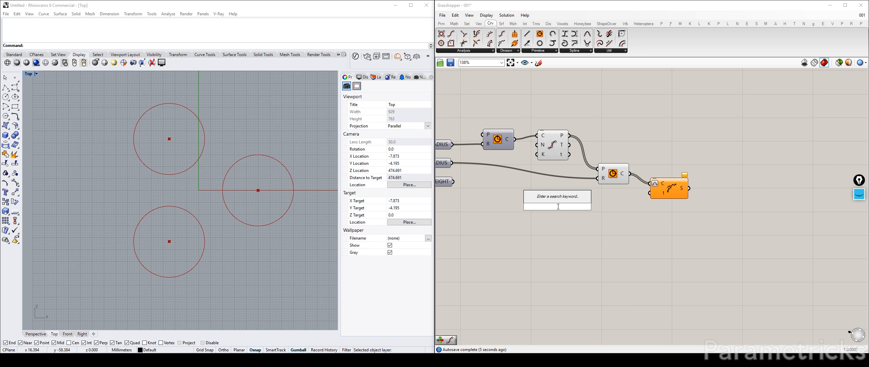
{"action": "type", "text": "POINT ONCURVE"}
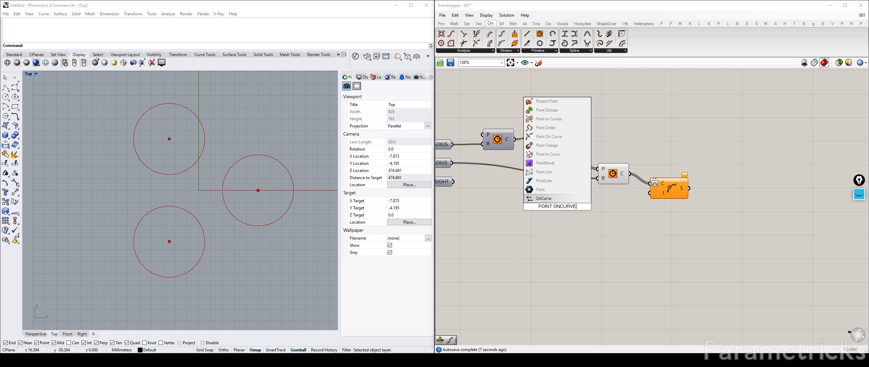
{"action": "key", "text": "Return"}
{"action": "key", "text": "ctrl+z"}
Inspect the start points of the wing circles with a temporary Point On Curve component set to 0.000, and delete it.
{"action": "double_click", "coordinate": [561, 203]}
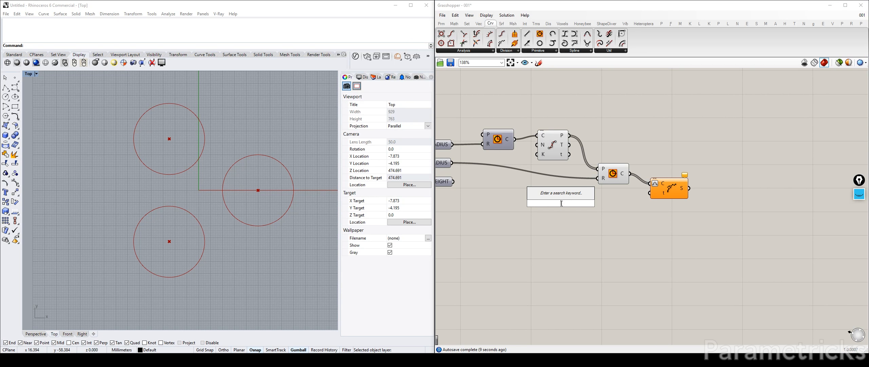
{"action": "type", "text": "POINT"}
{"action": "type", "text": "ON"}
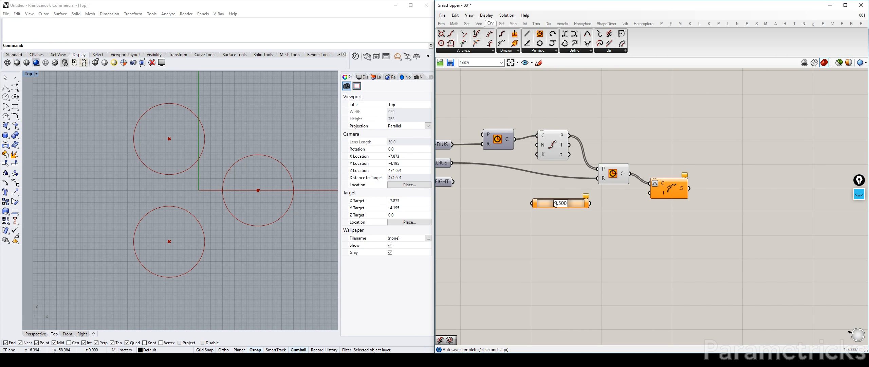
{"action": "left_click_drag", "start_coordinate": [551, 203], "coordinate": [669, 127]}
{"action": "left_click_drag", "start_coordinate": [630, 173], "coordinate": [655, 128]}
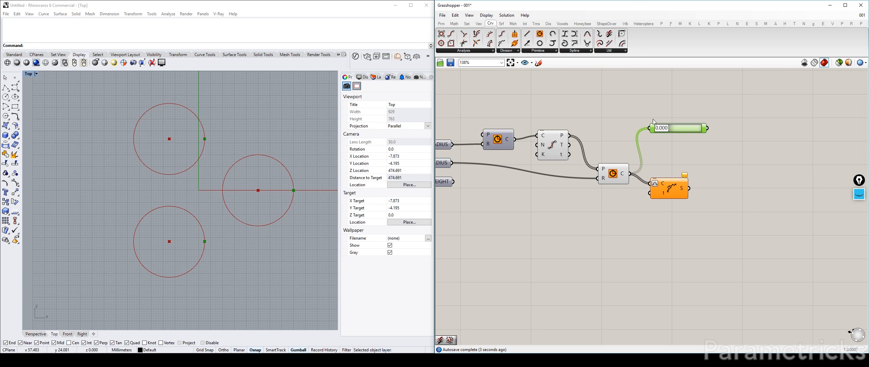
{"action": "mouse_move", "coordinate": [664, 131]}
{"action": "left_mouse_down"}
{"action": "mouse_move", "coordinate": [689, 128]}
{"action": "mouse_move", "coordinate": [652, 126]}
{"action": "left_mouse_up"}
{"action": "key", "text": "Delete"}
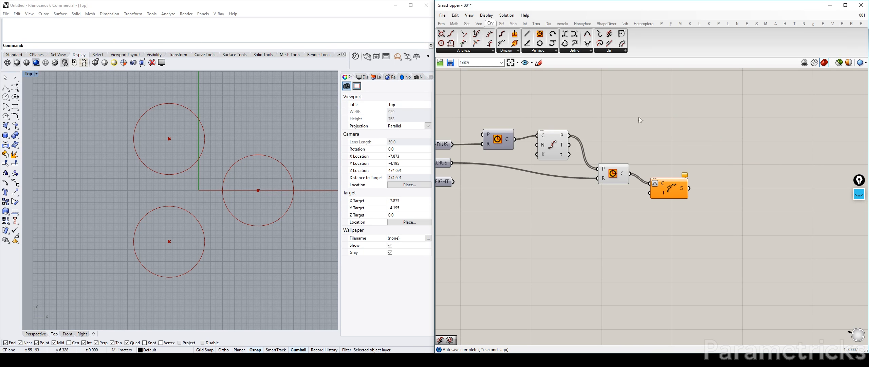
Move the Shatter component closer to the wing Circle and hide the grid in the Top viewport.
{"action": "left_click_drag", "start_coordinate": [668, 190], "coordinate": [662, 183]}
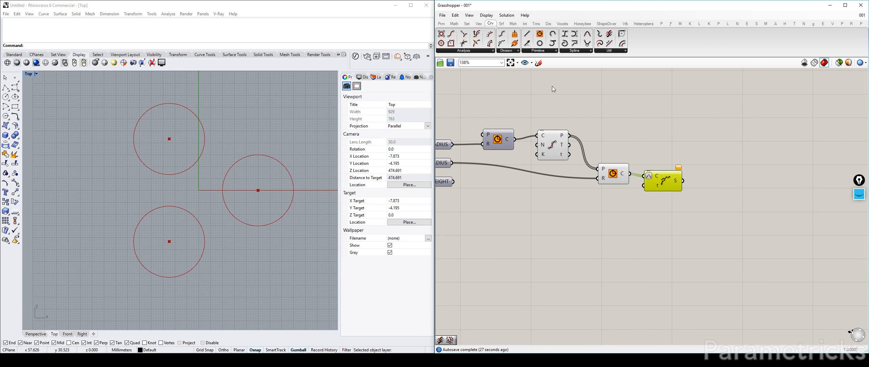
{"action": "left_click", "coordinate": [266, 120]}
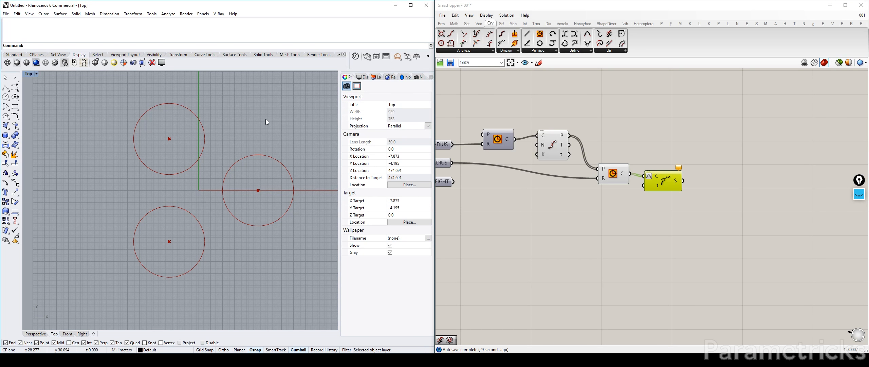
{"action": "key", "text": "F7"}
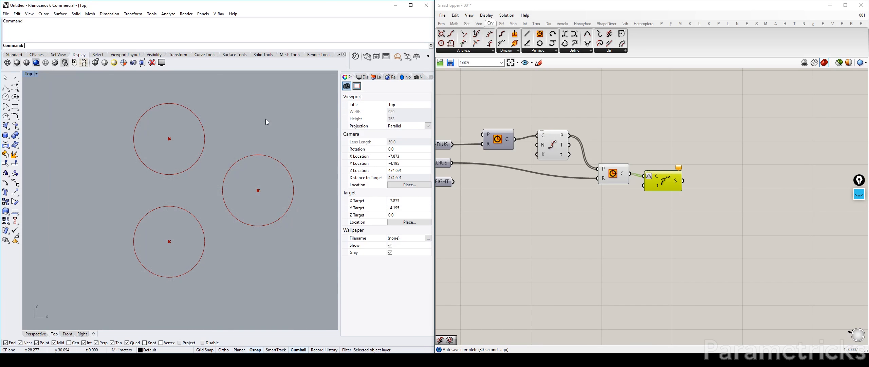
Turn the first Circle's preview back on and shift the Divide Curve component slightly down.
{"action": "left_click", "coordinate": [496, 140]}
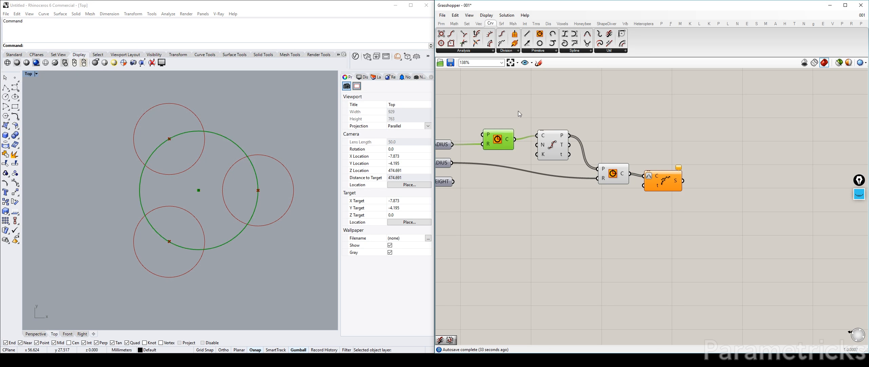
{"action": "right_click_drag", "start_coordinate": [518, 110], "coordinate": [512, 94]}
{"action": "left_click_drag", "start_coordinate": [535, 126], "coordinate": [534, 140]}
Add a Line SDL component above the Divide Curve component.
{"action": "double_click", "coordinate": [564, 84]}
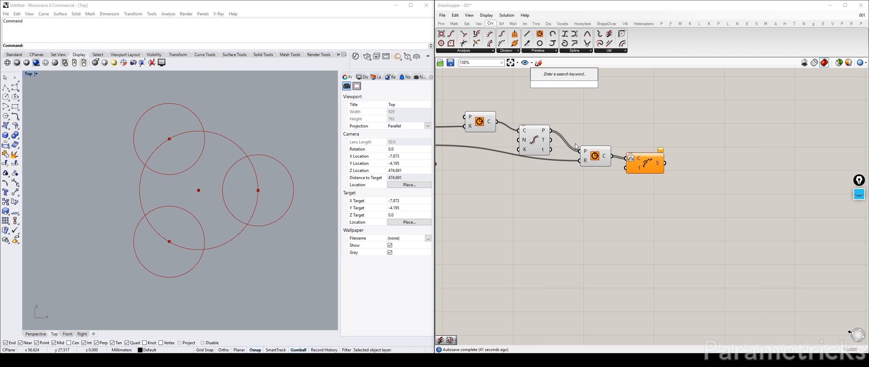
{"action": "type", "text": "sdl"}
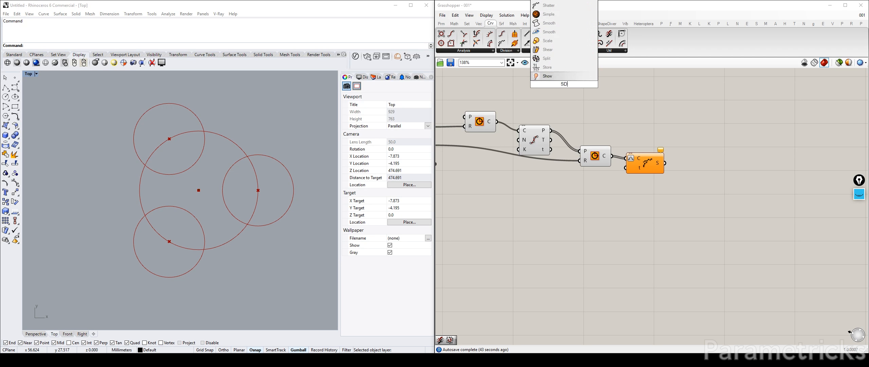
{"action": "key", "text": "Return"}
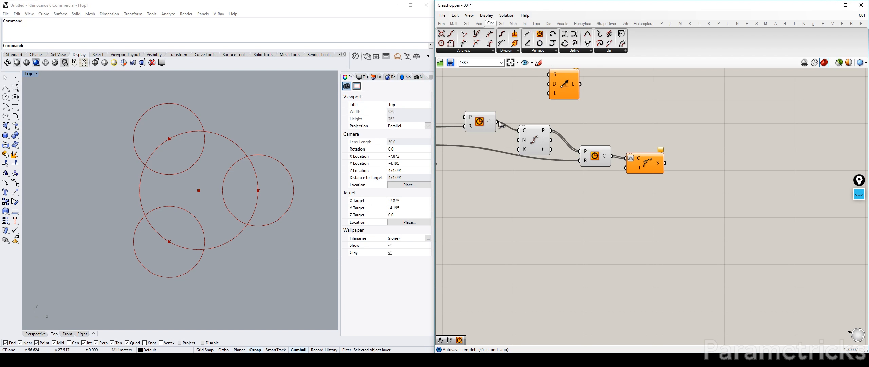
{"action": "right_click_drag", "start_coordinate": [496, 97], "coordinate": [530, 95]}
{"action": "right_click_drag", "start_coordinate": [528, 124], "coordinate": [510, 172]}
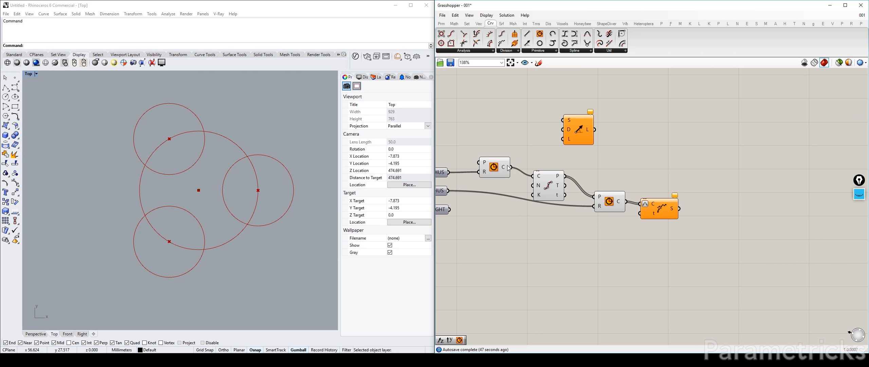
Connect the first Circle to the Line SDL's Start and the Divide Curve tangents to its Direction, and reposition both components.
{"action": "left_click_drag", "start_coordinate": [511, 167], "coordinate": [563, 120]}
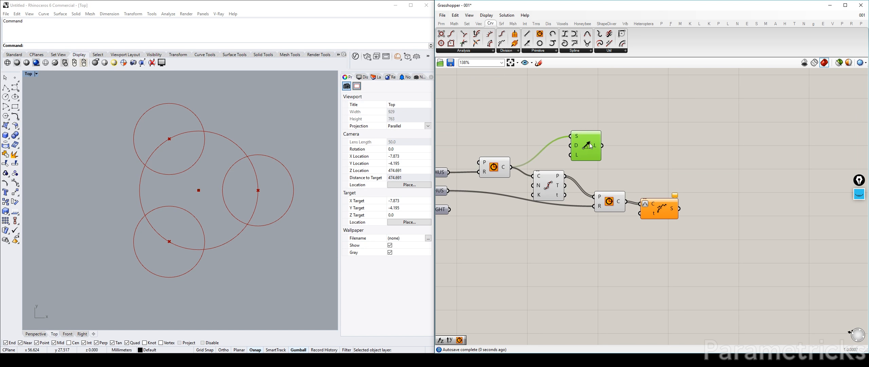
{"action": "right_click_drag", "start_coordinate": [560, 179], "coordinate": [536, 159]}
{"action": "left_click_drag", "start_coordinate": [570, 128], "coordinate": [580, 123]}
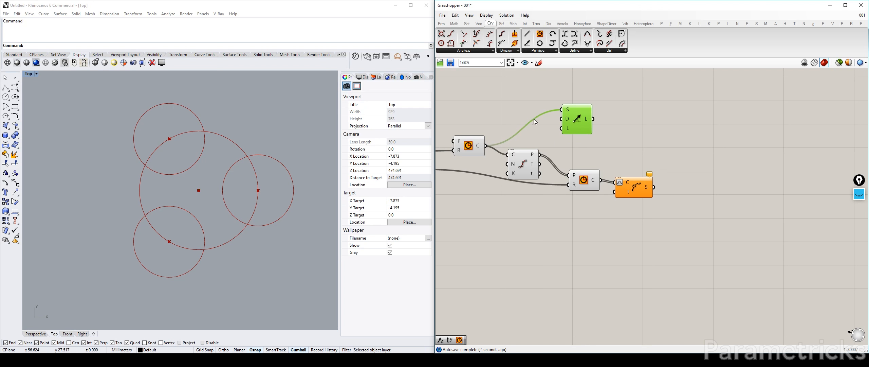
{"action": "left_click_drag", "start_coordinate": [539, 164], "coordinate": [580, 139]}
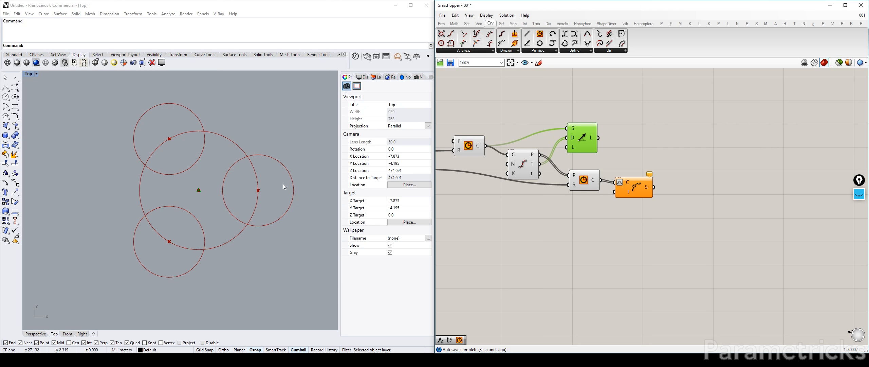
{"action": "left_click_drag", "start_coordinate": [532, 162], "coordinate": [525, 160]}
{"action": "left_click", "coordinate": [591, 138]}
{"action": "left_click_drag", "start_coordinate": [591, 137], "coordinate": [600, 129]}
Add a Vector Display component fed by the Divide Curve's points and tangents, placed above the Line SDL.
{"action": "double_click", "coordinate": [519, 103]}
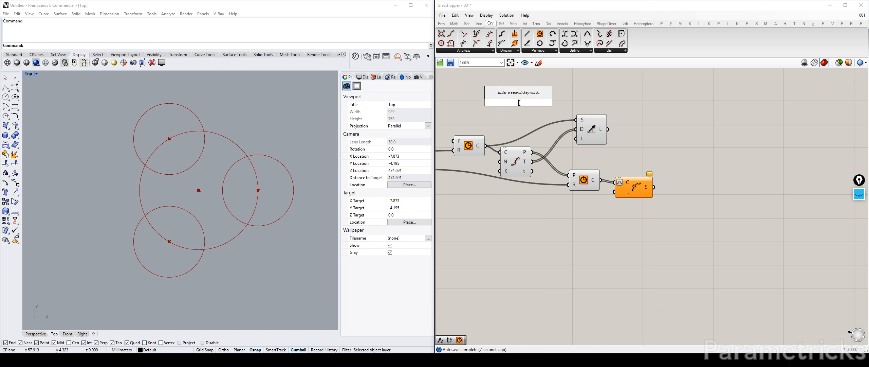
{"action": "type", "text": "VECT DIS"}
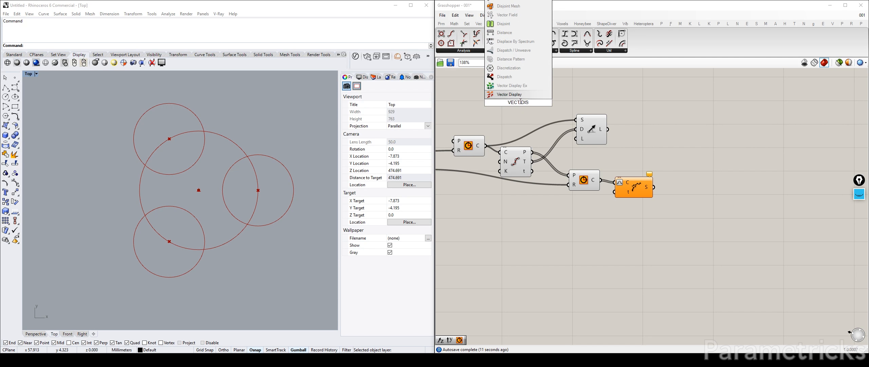
{"action": "key", "text": "Return"}
{"action": "mouse_move", "coordinate": [532, 152]}
{"action": "left_mouse_down"}
{"action": "mouse_move", "coordinate": [507, 97]}
{"action": "mouse_move", "coordinate": [545, 154]}
{"action": "mouse_move", "coordinate": [533, 161]}
{"action": "left_mouse_up"}
{"action": "left_click_drag", "start_coordinate": [523, 100], "coordinate": [579, 89]}
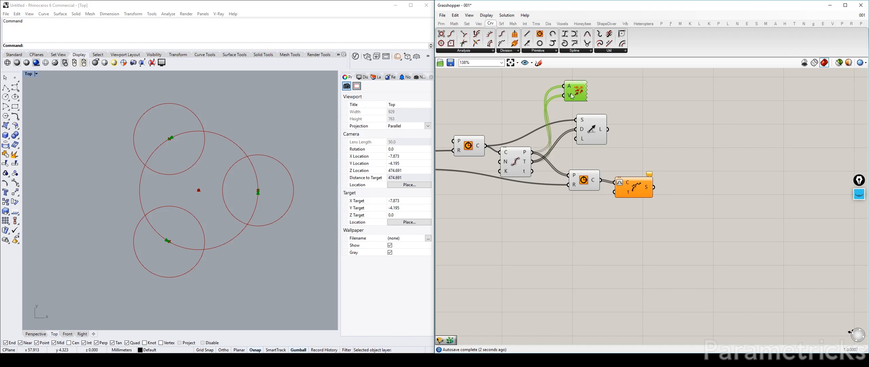
Inspect the displayed tangent vectors at the division points in the Top viewport, and delete the temporary Vector Display component.
{"action": "scroll", "coordinate": [165, 241], "scroll_direction": "up", "scroll_amount": 5}
{"action": "right_click_drag", "start_coordinate": [261, 113], "coordinate": [242, 162]}
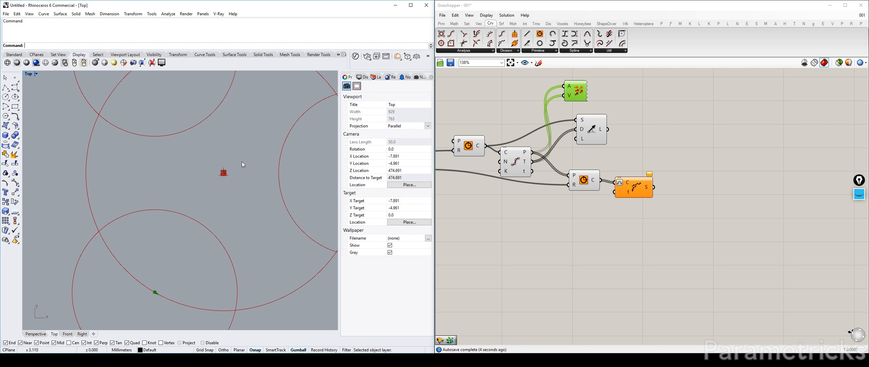
{"action": "scroll", "coordinate": [224, 162], "scroll_direction": "up", "scroll_amount": 12}
{"action": "scroll", "coordinate": [219, 202], "scroll_direction": "down", "scroll_amount": 10}
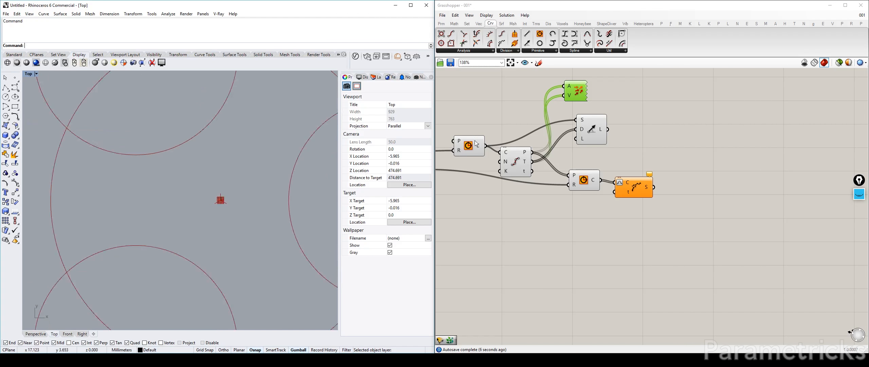
{"action": "right_click_drag", "start_coordinate": [201, 224], "coordinate": [224, 198]}
{"action": "scroll", "coordinate": [250, 136], "scroll_direction": "down", "scroll_amount": 3}
{"action": "left_click_drag", "start_coordinate": [576, 87], "coordinate": [600, 98]}
{"action": "key", "text": "Delete"}
Add a Vector 2Pt component above the Divide Curve and connect the first Circle to its Point A input.
{"action": "left_click_drag", "start_coordinate": [601, 130], "coordinate": [652, 123]}
{"action": "double_click", "coordinate": [580, 90]}
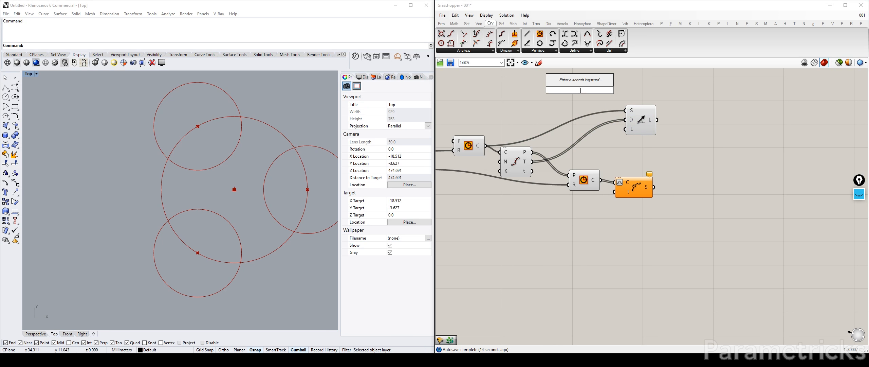
{"action": "type", "text": "VEC"}
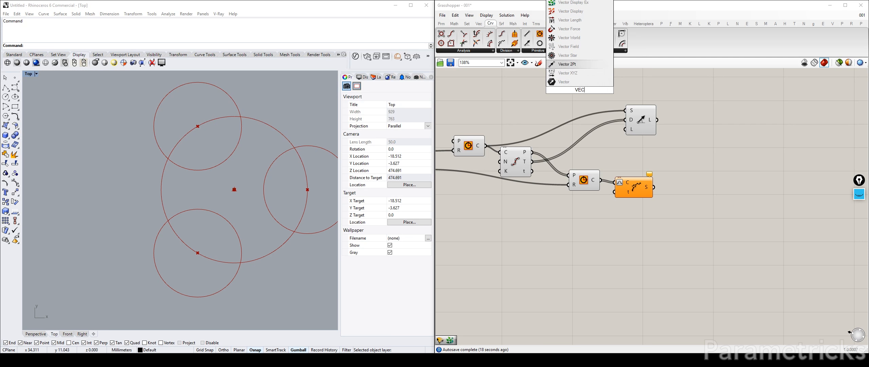
{"action": "left_click", "coordinate": [567, 64]}
{"action": "right_click_drag", "start_coordinate": [474, 119], "coordinate": [541, 110]}
{"action": "left_click_drag", "start_coordinate": [530, 139], "coordinate": [522, 127]}
{"action": "right_click_drag", "start_coordinate": [568, 107], "coordinate": [553, 136]}
{"action": "left_click_drag", "start_coordinate": [531, 155], "coordinate": [616, 100]}
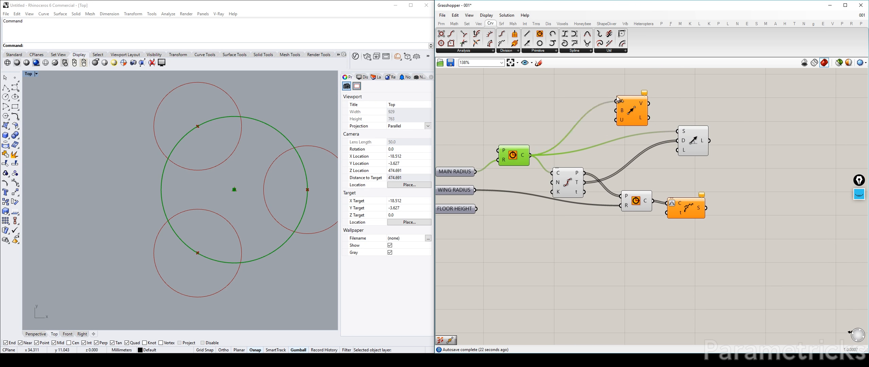
Connect the wing Circle to the Vector 2Pt's Point B input, placing that component below the Line SDL's wires.
{"action": "double_click", "coordinate": [548, 103]}
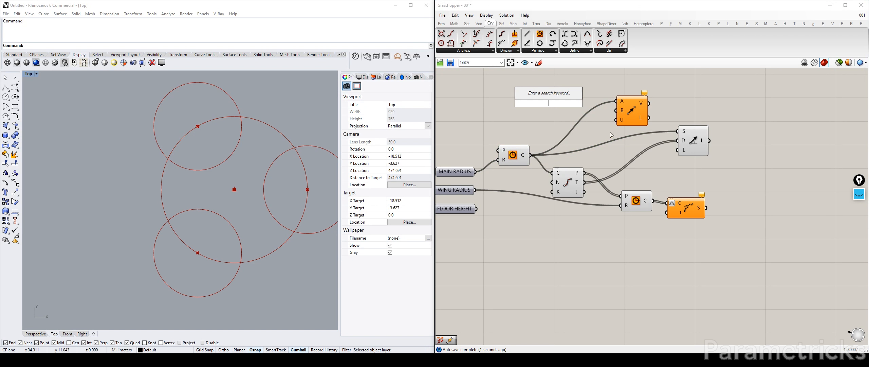
{"action": "right_click_drag", "start_coordinate": [587, 180], "coordinate": [544, 172]}
{"action": "left_click_drag", "start_coordinate": [660, 135], "coordinate": [735, 133]}
{"action": "left_click_drag", "start_coordinate": [589, 101], "coordinate": [653, 134]}
{"action": "left_click_drag", "start_coordinate": [608, 192], "coordinate": [646, 162]}
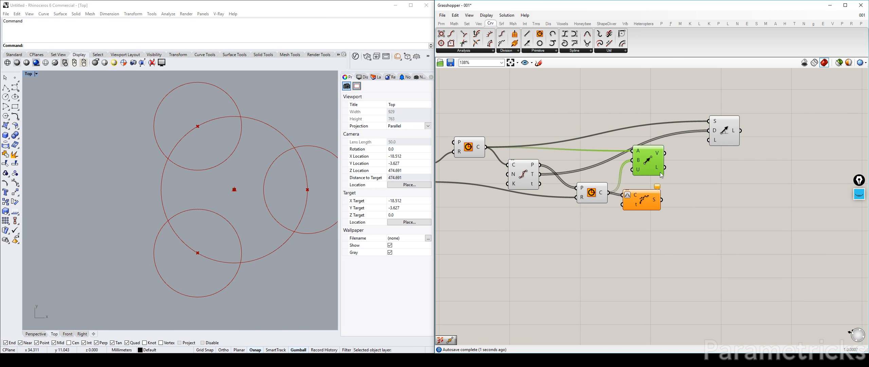
Add a new Vector Display component and place it above the Divide Curve component.
{"action": "double_click", "coordinate": [701, 195]}
{"action": "type", "text": "VECT DO"}
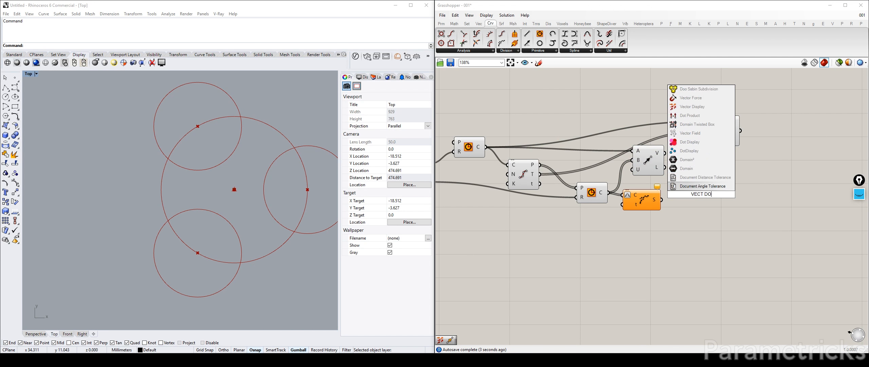
{"action": "key", "text": "BackSpace"}
{"action": "key", "text": "BackSpace"}
{"action": "key", "text": "BackSpace"}
{"action": "key", "text": "Up"}
{"action": "key", "text": "Up"}
{"action": "key", "text": "Up"}
{"action": "key", "text": "Up"}
{"action": "key", "text": "Up"}
{"action": "key", "text": "Up"}
{"action": "key", "text": "Up"}
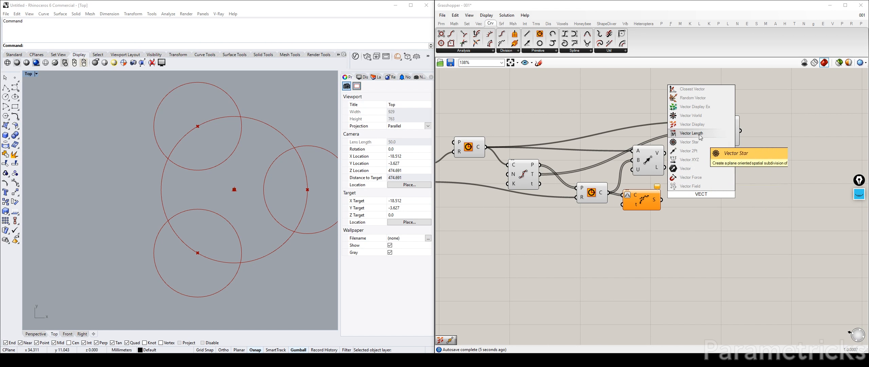
{"action": "key", "text": "Return"}
{"action": "left_click_drag", "start_coordinate": [704, 191], "coordinate": [548, 110]}
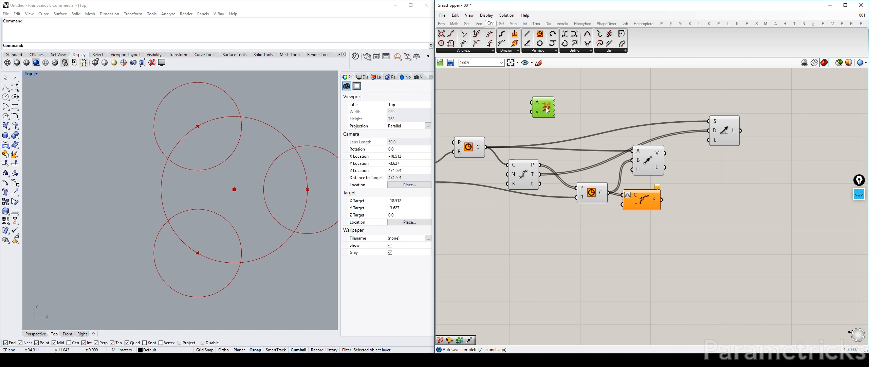
Preview the Vector 2Pt vectors from the first Circle's center with the Vector Display, and delete that component.
{"action": "left_click", "coordinate": [475, 149]}
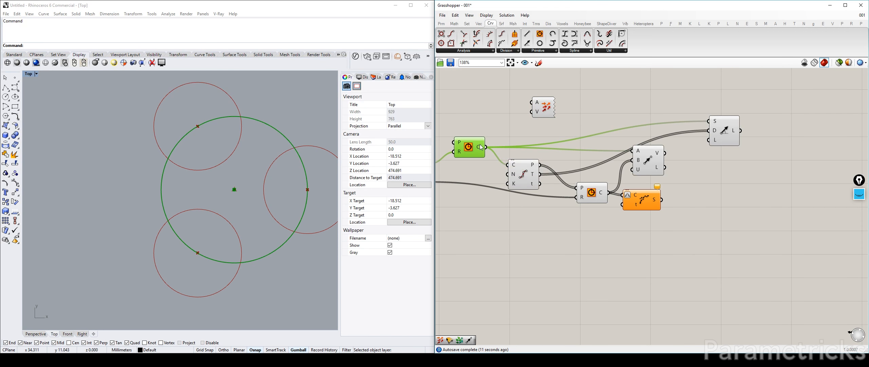
{"action": "left_click", "coordinate": [496, 126]}
{"action": "left_click_drag", "start_coordinate": [487, 147], "coordinate": [509, 130]}
{"action": "left_click_drag", "start_coordinate": [542, 105], "coordinate": [565, 108]}
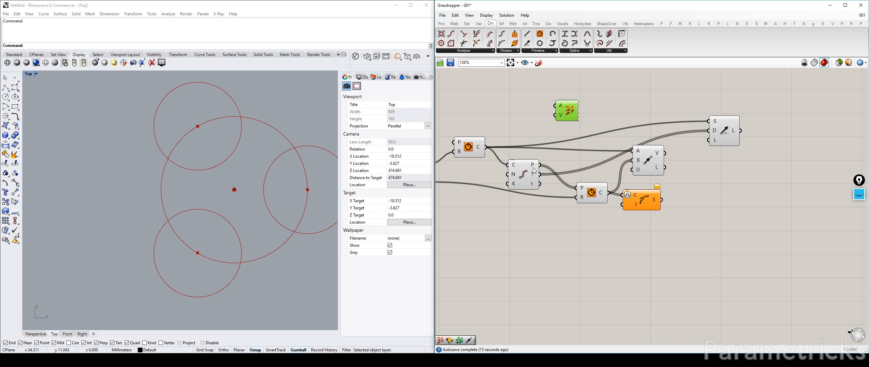
{"action": "left_click_drag", "start_coordinate": [486, 146], "coordinate": [713, 144]}
{"action": "left_click_drag", "start_coordinate": [665, 153], "coordinate": [706, 151]}
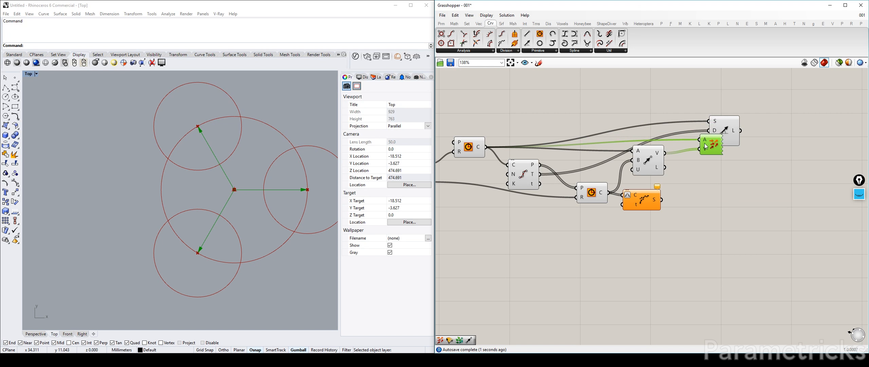
{"action": "key", "text": "Delete"}
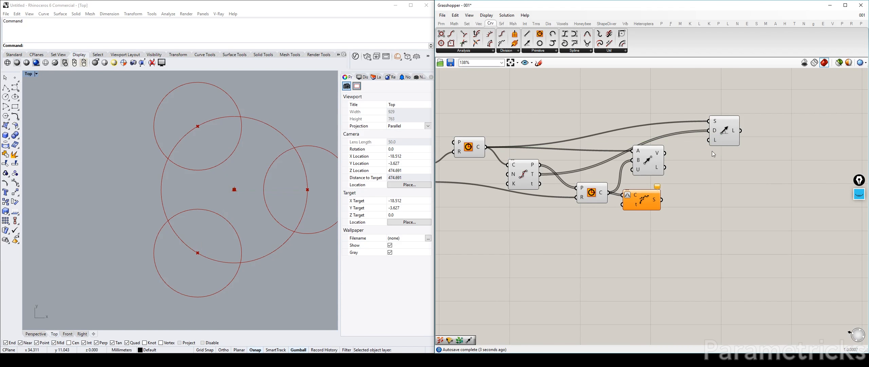
Connect the Vector 2Pt's vector and length outputs to the Line SDL's Direction and Length inputs, replacing the tangent connection.
{"action": "left_click_drag", "start_coordinate": [726, 134], "coordinate": [709, 146]}
{"action": "left_click_drag", "start_coordinate": [642, 162], "coordinate": [633, 161]}
{"action": "left_click_drag", "start_coordinate": [642, 199], "coordinate": [645, 213]}
{"action": "left_click_drag", "start_coordinate": [640, 157], "coordinate": [640, 172]}
{"action": "left_click_drag", "start_coordinate": [658, 169], "coordinate": [692, 142]}
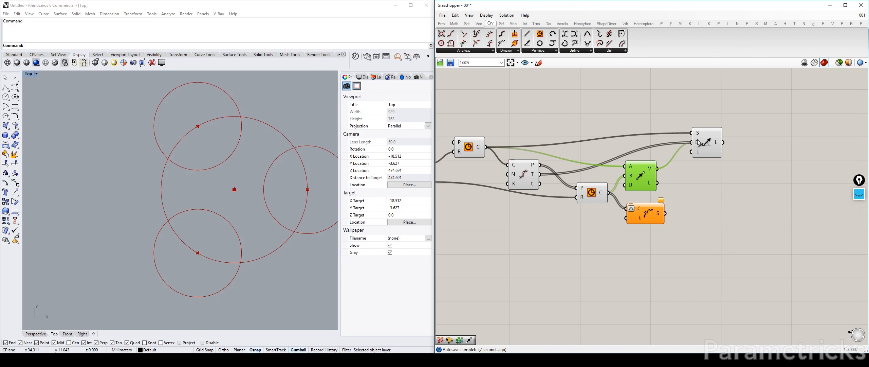
{"action": "left_click_drag", "start_coordinate": [652, 181], "coordinate": [654, 167]}
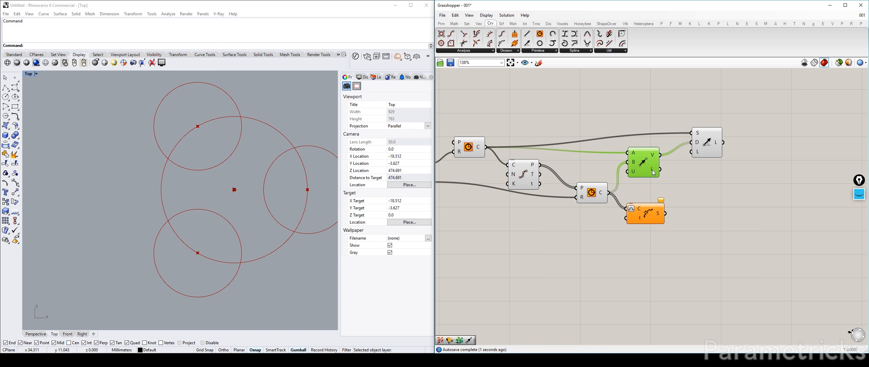
{"action": "mouse_move", "coordinate": [654, 169]}
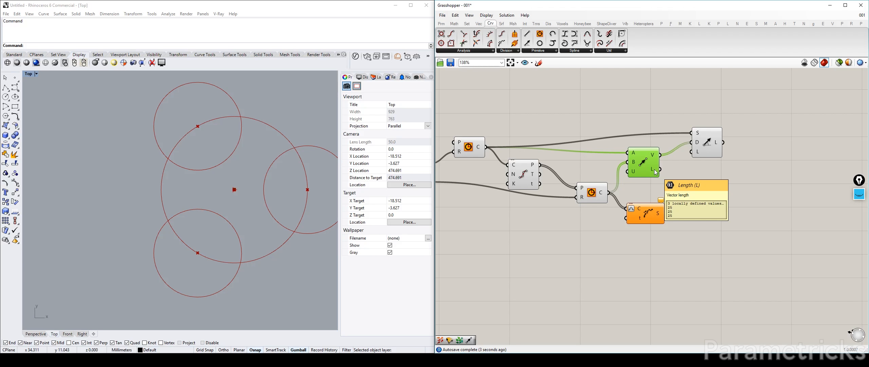
{"action": "left_click_drag", "start_coordinate": [655, 169], "coordinate": [692, 147]}
{"action": "left_click_drag", "start_coordinate": [645, 158], "coordinate": [640, 158]}
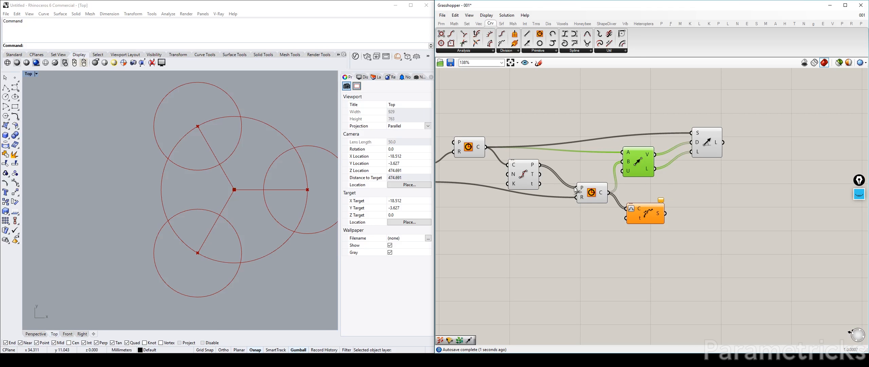
Arrange the Divide Curve, wing Circle, Vector 2Pt and Line SDL components more compactly, with Shatter set apart beyond them.
{"action": "left_click_drag", "start_coordinate": [523, 174], "coordinate": [510, 166]}
{"action": "left_click_drag", "start_coordinate": [593, 192], "coordinate": [550, 183]}
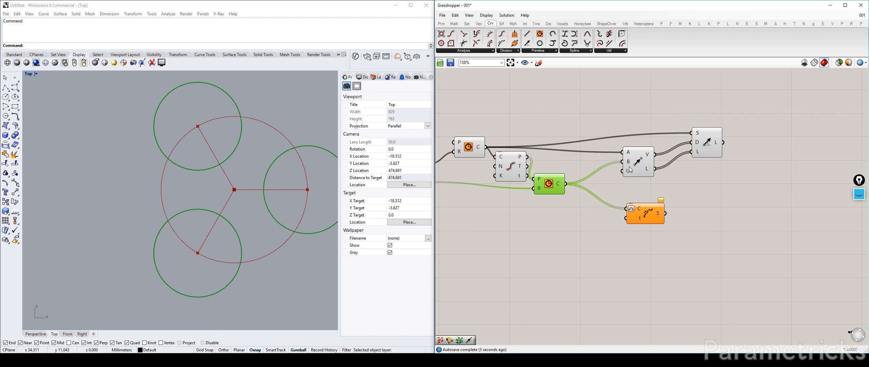
{"action": "left_click_drag", "start_coordinate": [630, 170], "coordinate": [585, 161]}
{"action": "left_click_drag", "start_coordinate": [717, 143], "coordinate": [675, 128]}
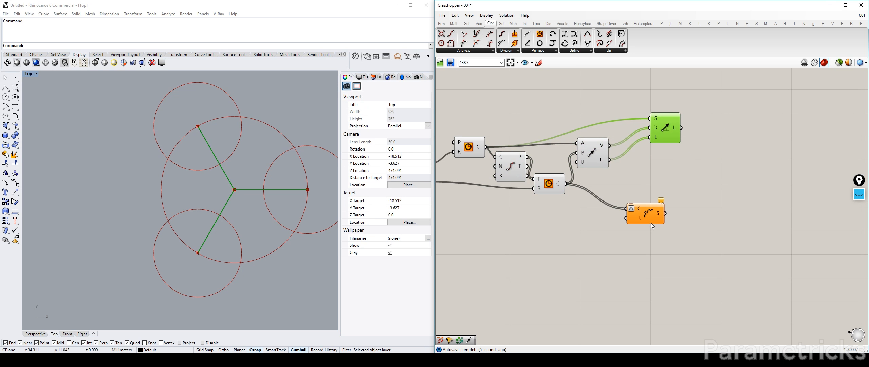
{"action": "left_click_drag", "start_coordinate": [653, 226], "coordinate": [688, 212]}
{"action": "left_click_drag", "start_coordinate": [663, 131], "coordinate": [644, 146]}
{"action": "left_click", "coordinate": [699, 138]}
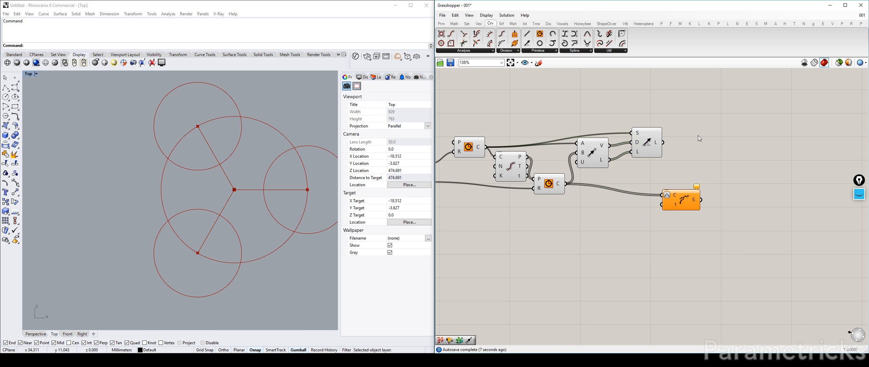
Add a Seam component before the Shatter component and connect the wing Circle to its Curve input.
{"action": "double_click", "coordinate": [699, 138]}
{"action": "type", "text": "MOVE"}
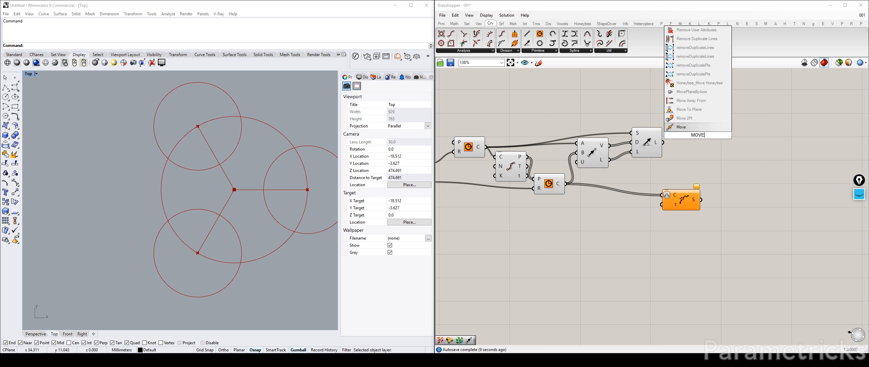
{"action": "type", "text": " SEAM"}
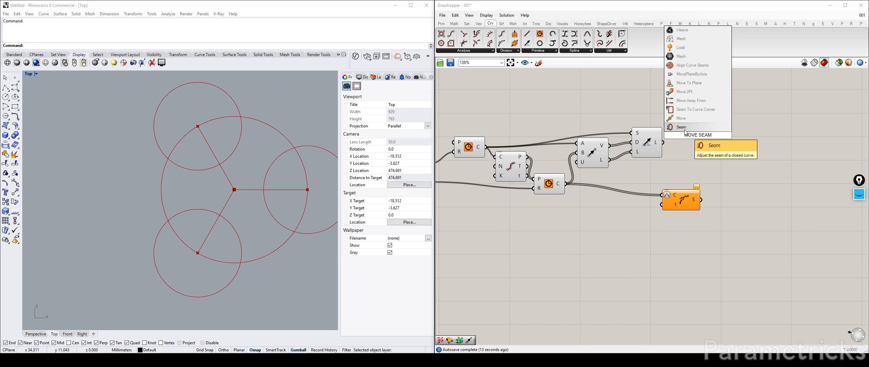
{"action": "left_click", "coordinate": [685, 129]}
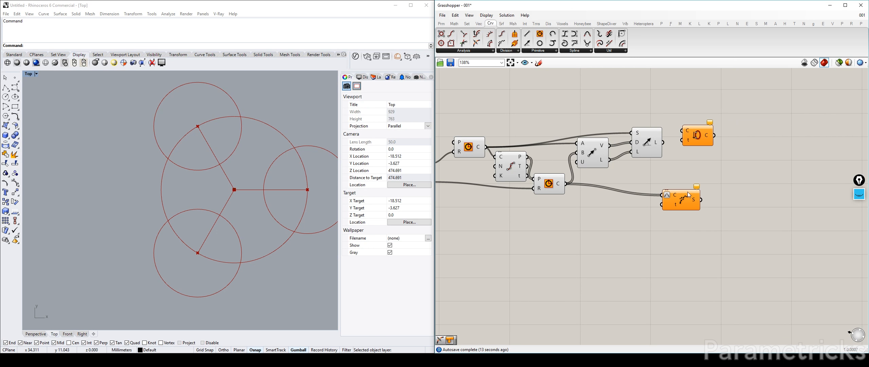
{"action": "left_click_drag", "start_coordinate": [688, 193], "coordinate": [752, 207]}
{"action": "left_click_drag", "start_coordinate": [695, 132], "coordinate": [697, 177]}
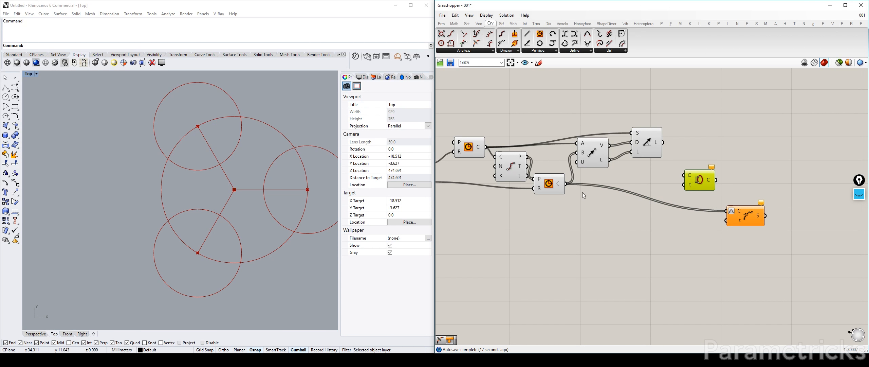
{"action": "left_click_drag", "start_coordinate": [567, 184], "coordinate": [684, 175]}
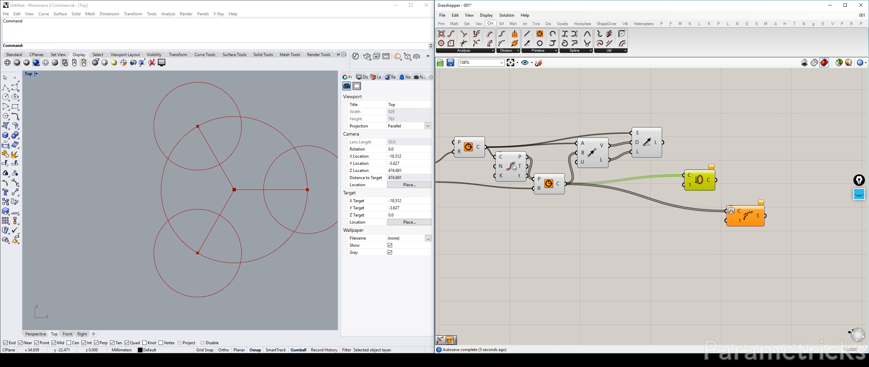
Add a Curve | Curve intersection component above the Line SDL component.
{"action": "left_click_drag", "start_coordinate": [514, 167], "coordinate": [510, 168]}
{"action": "double_click", "coordinate": [576, 201]}
{"action": "type", "text": "INTER"}
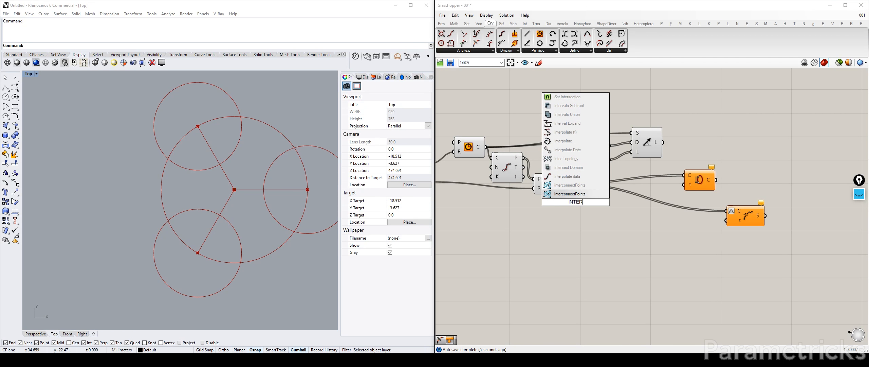
{"action": "left_click", "coordinate": [536, 23]}
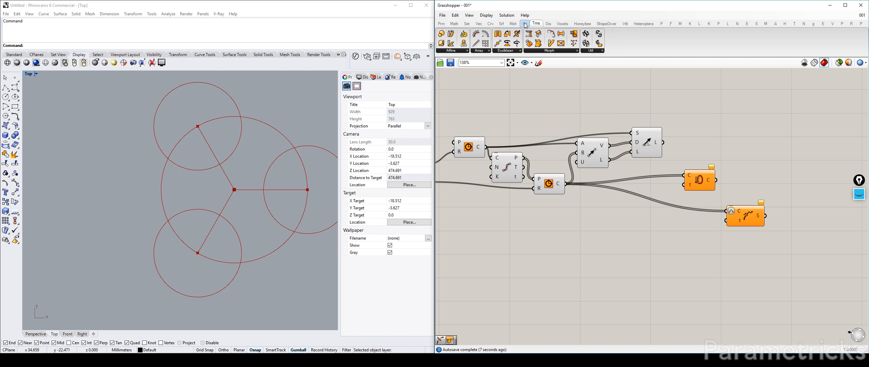
{"action": "left_click", "coordinate": [525, 24]}
{"action": "left_click", "coordinate": [506, 51]}
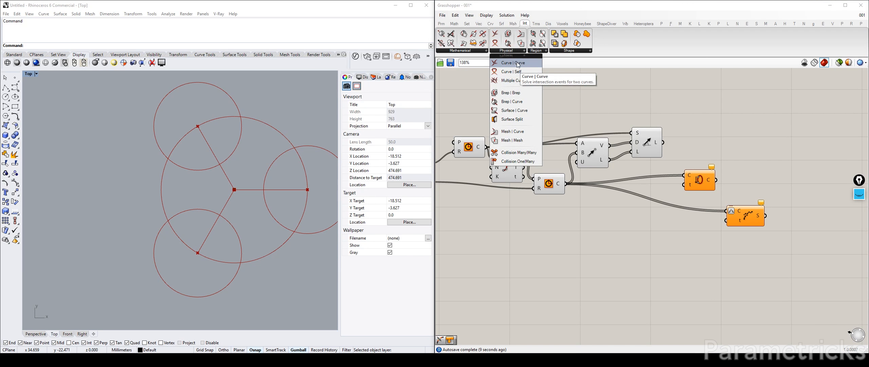
{"action": "left_click_drag", "start_coordinate": [519, 66], "coordinate": [614, 100]}
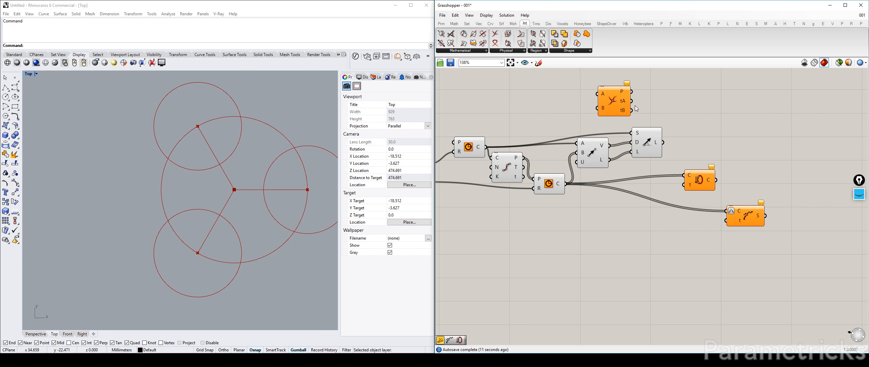
Place Curve | Curve after the Line SDL, connect the line to input A and the wing Circle to B, moving Seam and Shatter aside.
{"action": "left_click_drag", "start_coordinate": [480, 148], "coordinate": [478, 143]}
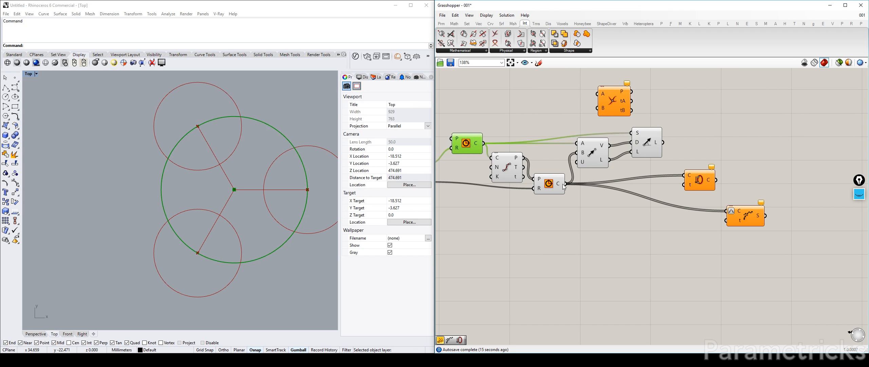
{"action": "left_click_drag", "start_coordinate": [564, 184], "coordinate": [604, 94]}
{"action": "left_click_drag", "start_coordinate": [611, 97], "coordinate": [715, 151]}
{"action": "left_click_drag", "start_coordinate": [753, 245], "coordinate": [695, 214]}
{"action": "left_click_drag", "start_coordinate": [747, 219], "coordinate": [691, 177]}
{"action": "left_click_drag", "start_coordinate": [710, 219], "coordinate": [717, 236]}
{"action": "left_click_drag", "start_coordinate": [663, 143], "coordinate": [703, 147]}
{"action": "left_click_drag", "start_coordinate": [714, 153], "coordinate": [696, 151]}
{"action": "left_click_drag", "start_coordinate": [649, 148], "coordinate": [642, 146]}
{"action": "left_click_drag", "start_coordinate": [567, 184], "coordinate": [683, 160]}
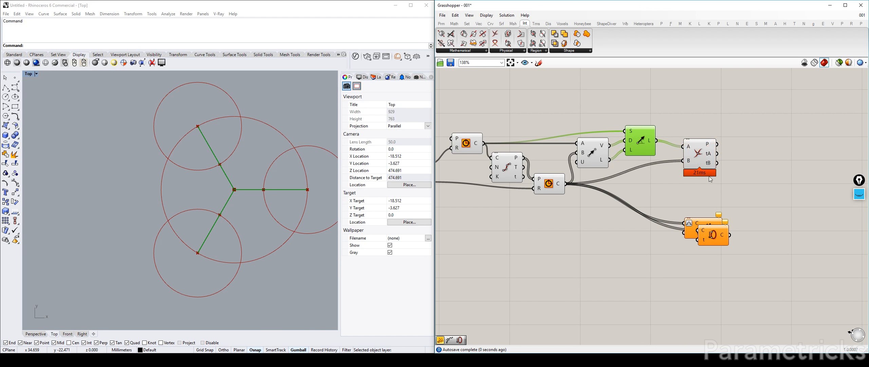
Move the Seam and Shatter components beyond Curve | Curve, and highlight the intersection points in the Rhino viewport.
{"action": "left_click_drag", "start_coordinate": [742, 192], "coordinate": [570, 239]}
{"action": "right_click_drag", "start_coordinate": [670, 205], "coordinate": [580, 201]}
{"action": "left_click", "coordinate": [614, 228], "text": "shift"}
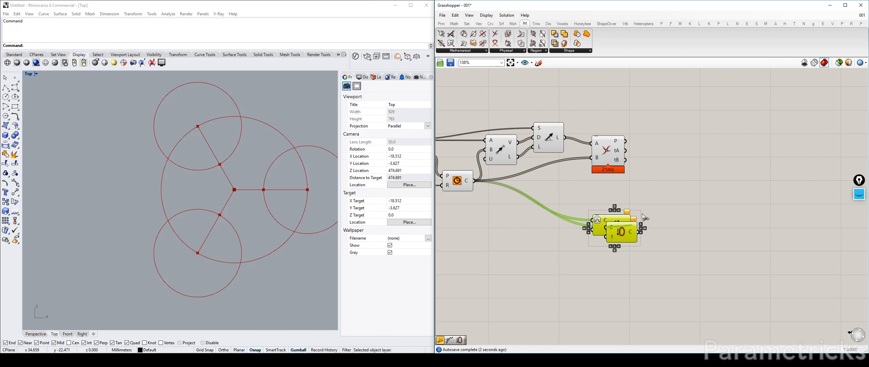
{"action": "left_click_drag", "start_coordinate": [621, 230], "coordinate": [704, 204]}
{"action": "left_click", "coordinate": [615, 171]}
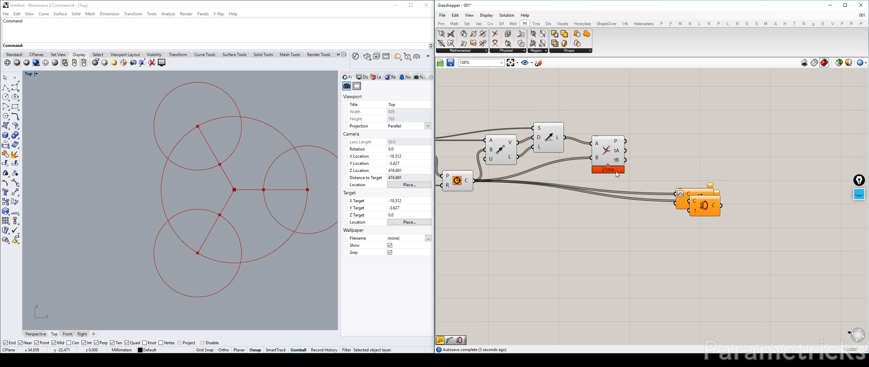
{"action": "left_click", "coordinate": [608, 155]}
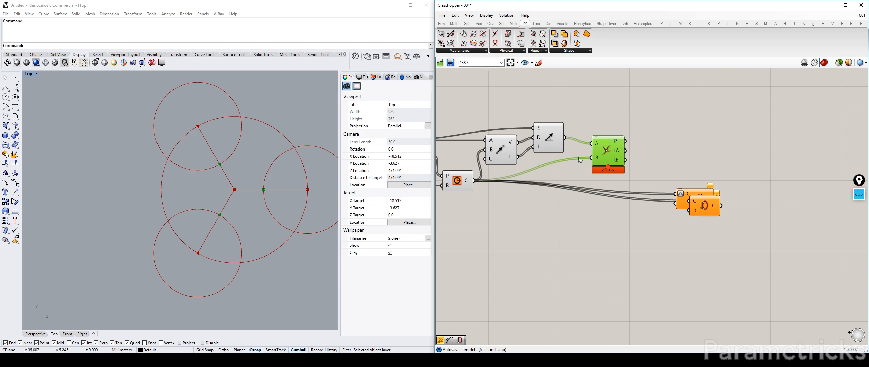
{"action": "right_click_drag", "start_coordinate": [619, 146], "coordinate": [615, 134]}
{"action": "scroll", "coordinate": [601, 137], "scroll_direction": "up", "scroll_amount": 1}
{"action": "scroll", "coordinate": [603, 139], "scroll_direction": "down", "scroll_amount": 2}
{"action": "scroll", "coordinate": [611, 144], "scroll_direction": "up", "scroll_amount": 1}
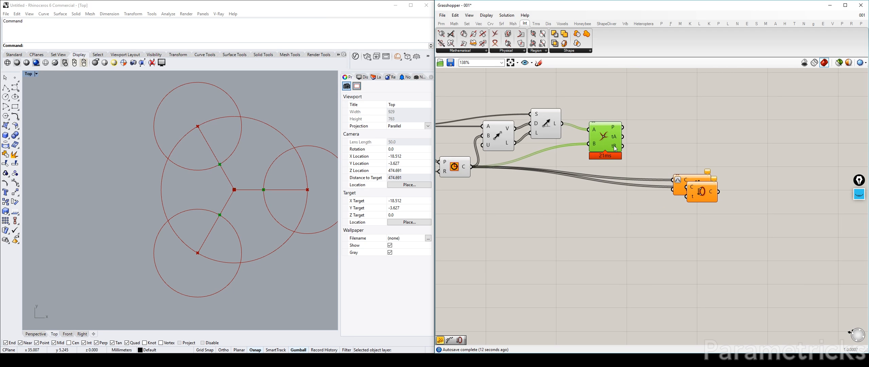
Add a Panel and connect Curve | Curve's tB output to read the intersection parameters on the wing circles.
{"action": "double_click", "coordinate": [675, 135]}
{"action": "type", "text": "//"}
{"action": "key", "text": "Return"}
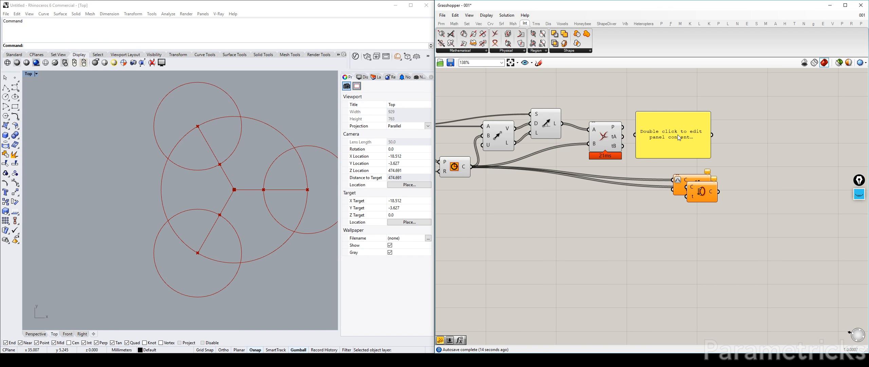
{"action": "left_click_drag", "start_coordinate": [623, 146], "coordinate": [694, 189]}
{"action": "left_click_drag", "start_coordinate": [701, 137], "coordinate": [719, 120]}
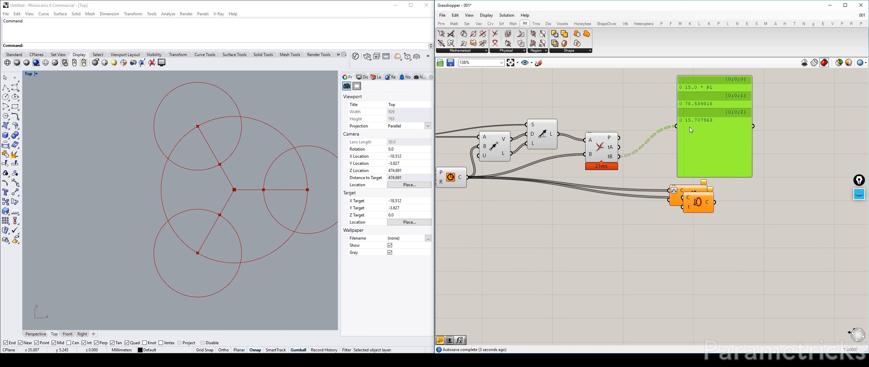
Reparameterize the B input of the Curve | Curve component.
{"action": "right_click_drag", "start_coordinate": [465, 169], "coordinate": [501, 174]}
{"action": "right_click", "coordinate": [502, 170]}
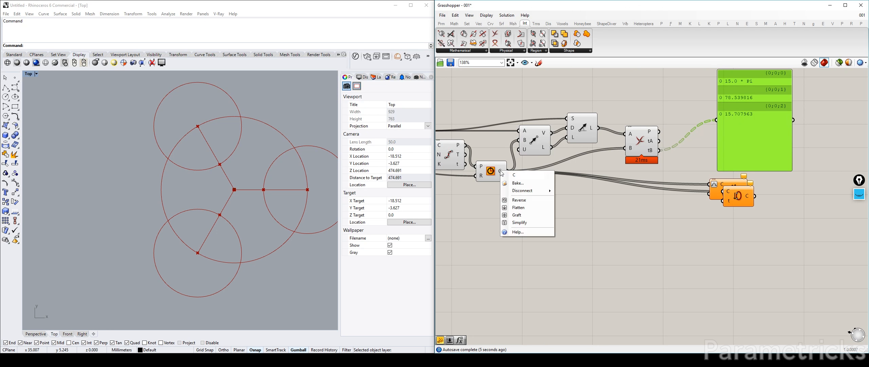
{"action": "left_click", "coordinate": [489, 132]}
{"action": "right_click", "coordinate": [502, 173]}
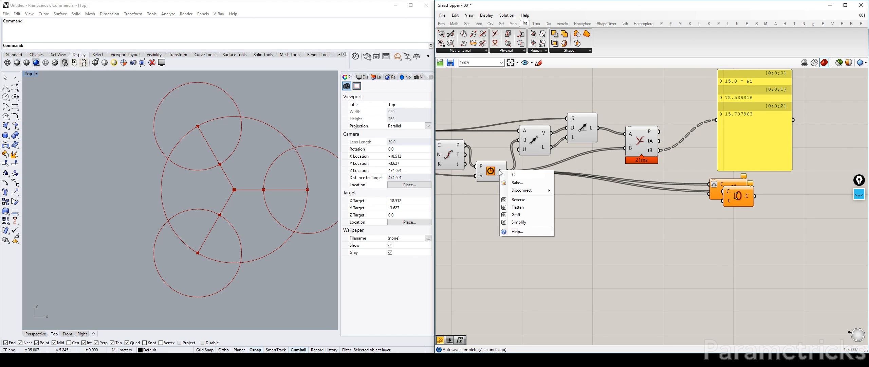
{"action": "right_click", "coordinate": [631, 149]}
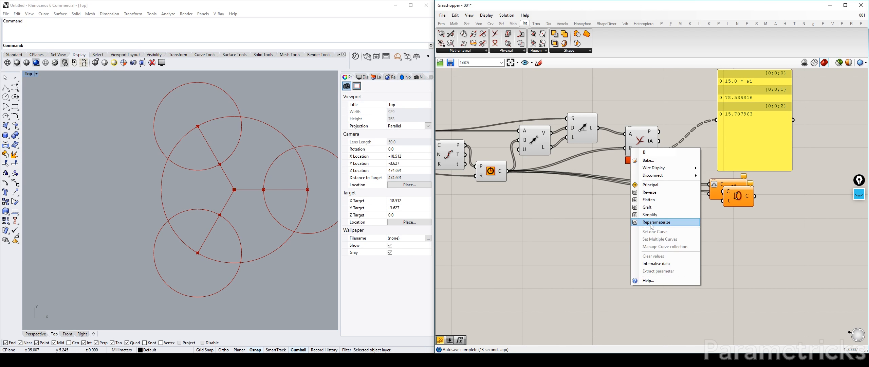
{"action": "left_click", "coordinate": [652, 223]}
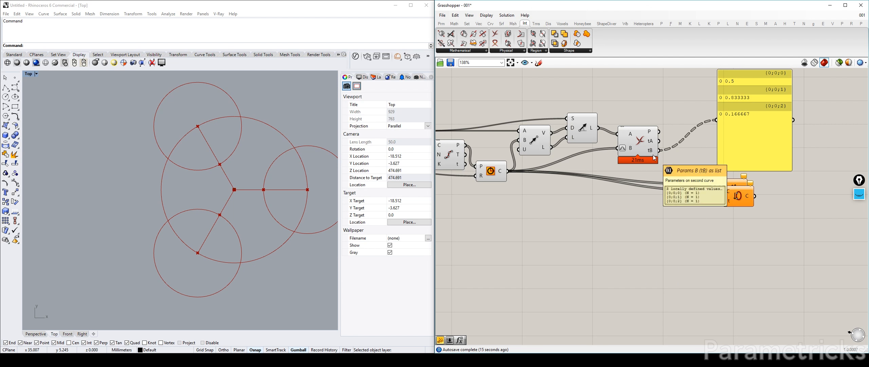
Delete the tB Panel and turn off Reparameterize on Curve | Curve's B input, moving Seam clear of Shatter.
{"action": "right_click_drag", "start_coordinate": [653, 152], "coordinate": [560, 149]}
{"action": "left_click", "coordinate": [667, 114]}
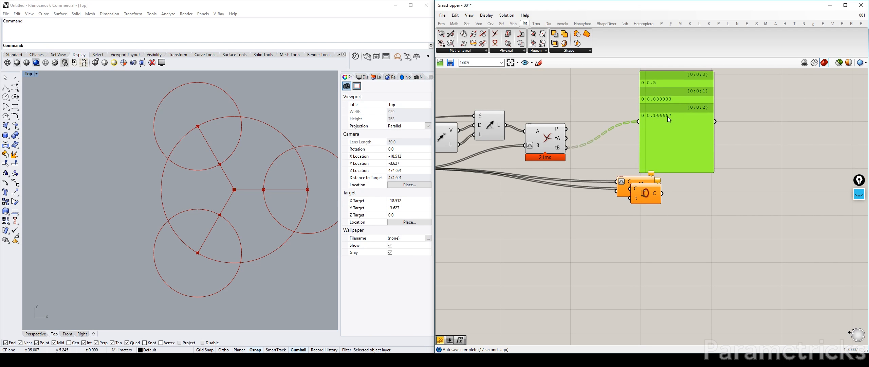
{"action": "key", "text": "Delete"}
{"action": "left_click_drag", "start_coordinate": [637, 190], "coordinate": [626, 219]}
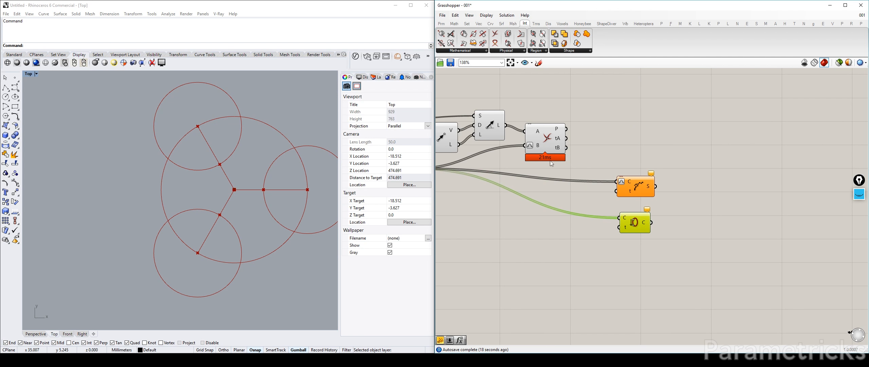
{"action": "right_click", "coordinate": [537, 146]}
{"action": "left_click", "coordinate": [591, 219]}
Arrange the Seam component just before the Shatter component, below and beyond Curve | Curve.
{"action": "left_click_drag", "start_coordinate": [639, 188], "coordinate": [667, 179]}
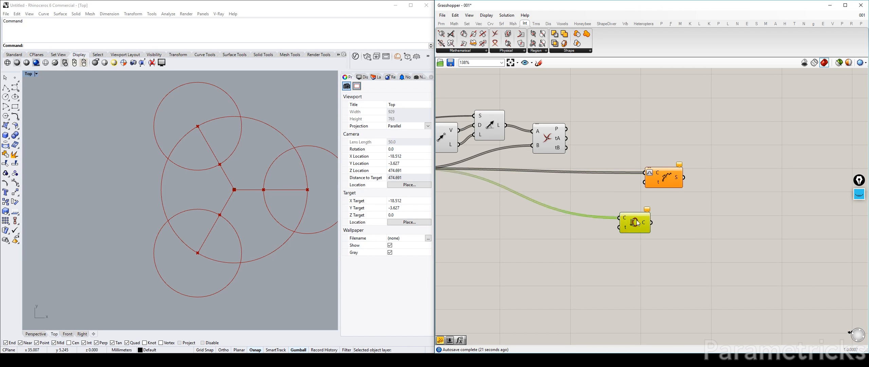
{"action": "left_click_drag", "start_coordinate": [641, 227], "coordinate": [612, 165]}
{"action": "left_click_drag", "start_coordinate": [665, 178], "coordinate": [648, 200]}
{"action": "left_click_drag", "start_coordinate": [604, 162], "coordinate": [574, 190]}
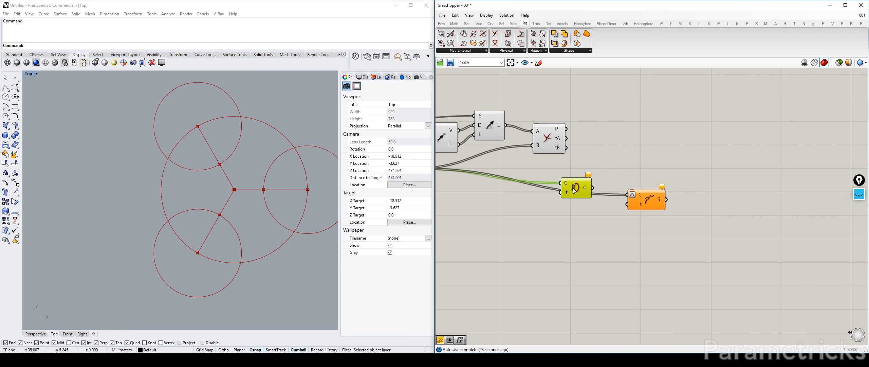
{"action": "right_click_drag", "start_coordinate": [564, 198], "coordinate": [520, 206]}
{"action": "right_click_drag", "start_coordinate": [541, 175], "coordinate": [691, 152]}
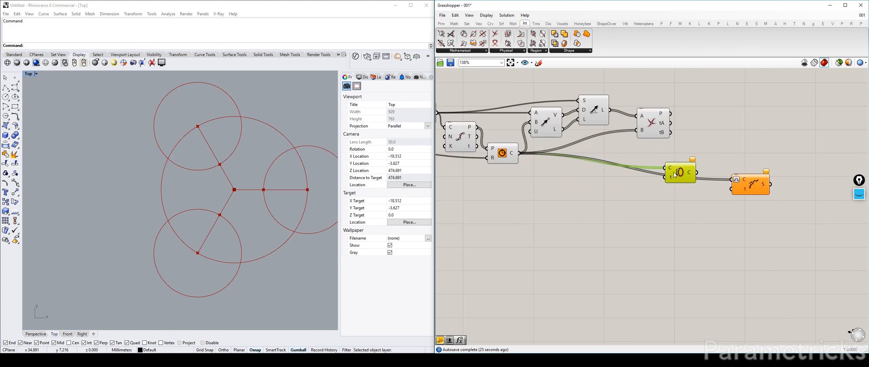
Connect Curve | Curve's tB output to the Seam's t input and position the two components closer to their sources.
{"action": "left_click_drag", "start_coordinate": [676, 171], "coordinate": [704, 156]}
{"action": "left_click_drag", "start_coordinate": [666, 132], "coordinate": [693, 163]}
{"action": "left_click", "coordinate": [648, 126]}
{"action": "left_click_drag", "start_coordinate": [648, 126], "coordinate": [636, 126]}
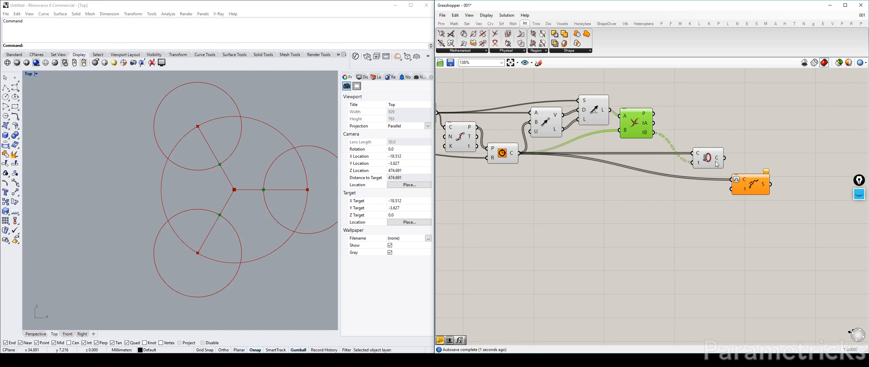
{"action": "left_click_drag", "start_coordinate": [716, 164], "coordinate": [699, 164]}
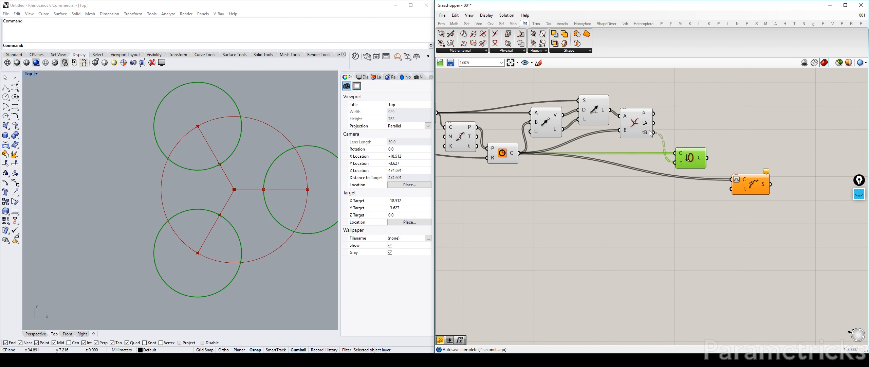
Try the Graft option on the Seam component's Curve input, then turn it off.
{"action": "right_click", "coordinate": [683, 154]}
{"action": "left_click", "coordinate": [708, 211]}
{"action": "right_click_drag", "start_coordinate": [684, 160], "coordinate": [559, 173]}
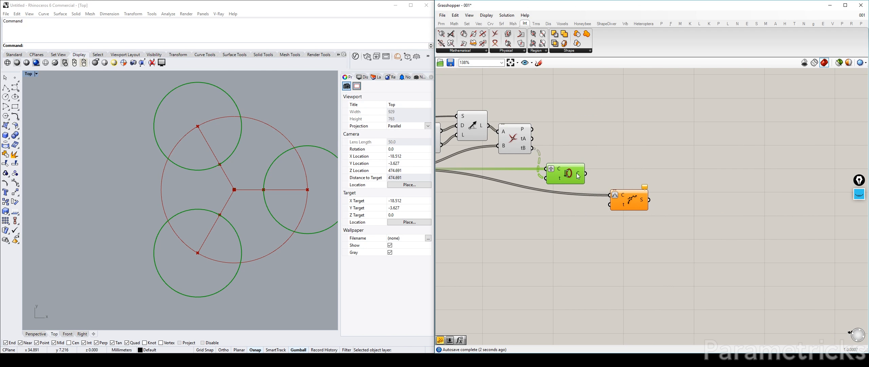
{"action": "right_click", "coordinate": [559, 169]}
{"action": "left_click", "coordinate": [573, 220]}
{"action": "right_click_drag", "start_coordinate": [534, 167], "coordinate": [581, 162]}
{"action": "right_click", "coordinate": [604, 164]}
{"action": "left_click", "coordinate": [612, 217]}
Check the data structures of the tB and Seam outputs, and graft the Seam's Curve input.
{"action": "right_click_drag", "start_coordinate": [480, 177], "coordinate": [512, 172]}
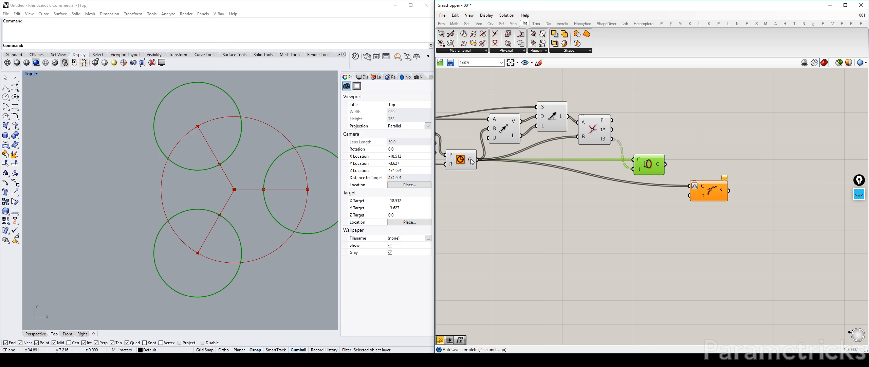
{"action": "mouse_move", "coordinate": [472, 161]}
{"action": "mouse_move", "coordinate": [605, 138]}
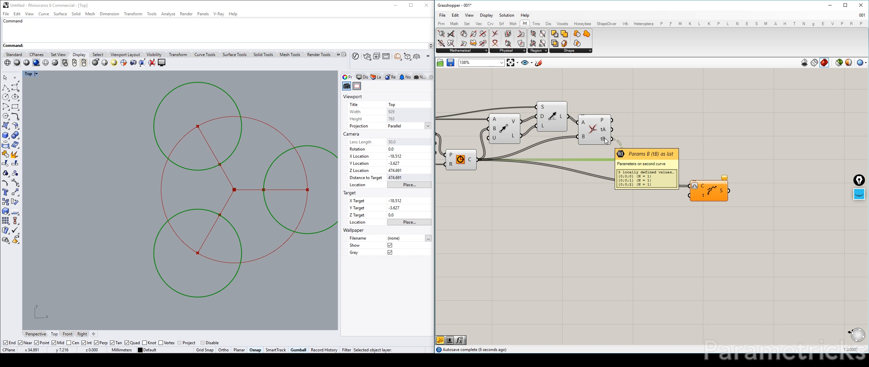
{"action": "right_click_drag", "start_coordinate": [629, 144], "coordinate": [561, 117]}
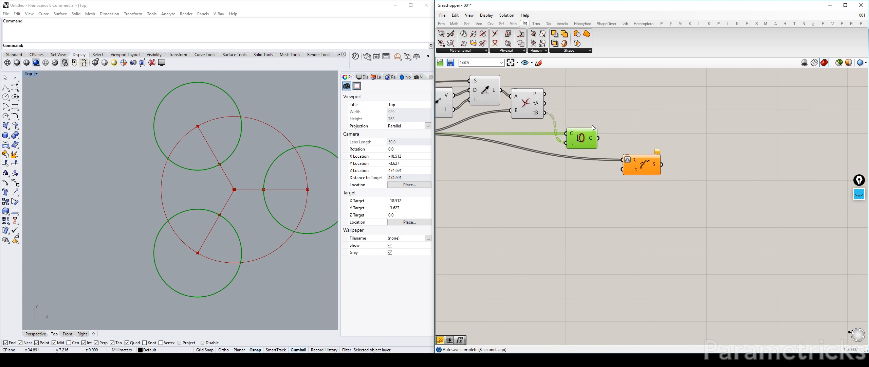
{"action": "mouse_move", "coordinate": [591, 137]}
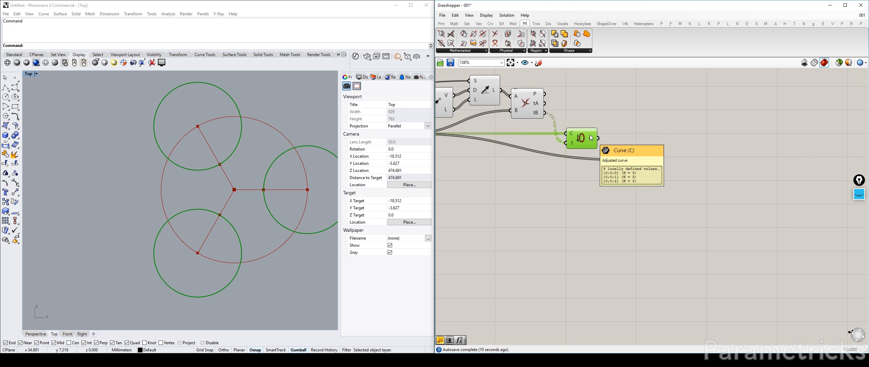
{"action": "right_click_drag", "start_coordinate": [550, 115], "coordinate": [605, 124]}
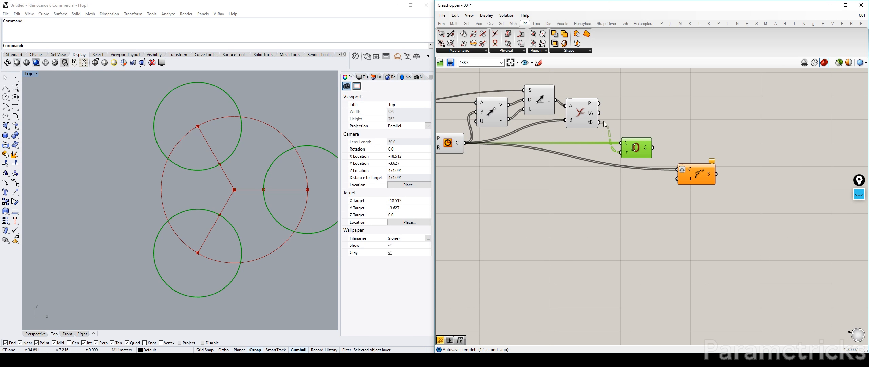
{"action": "right_click", "coordinate": [630, 144]}
{"action": "left_click", "coordinate": [643, 206]}
Add a Point On Curve component at 0.000 and feed it the Seam's curve output to check the new seam positions.
{"action": "double_click", "coordinate": [664, 130]}
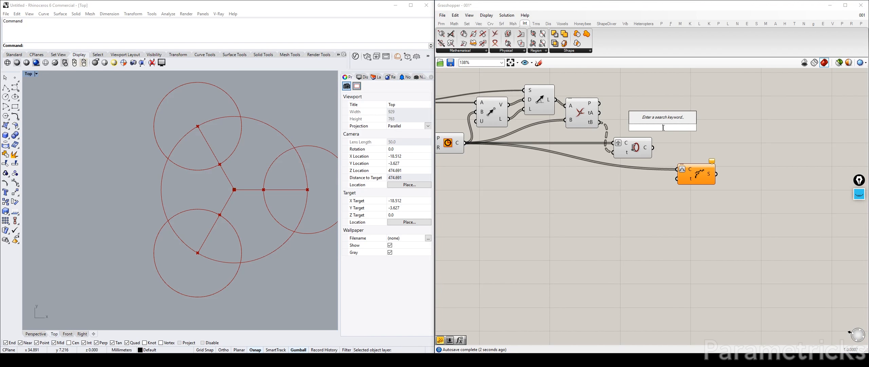
{"action": "type", "text": "POINT ON"}
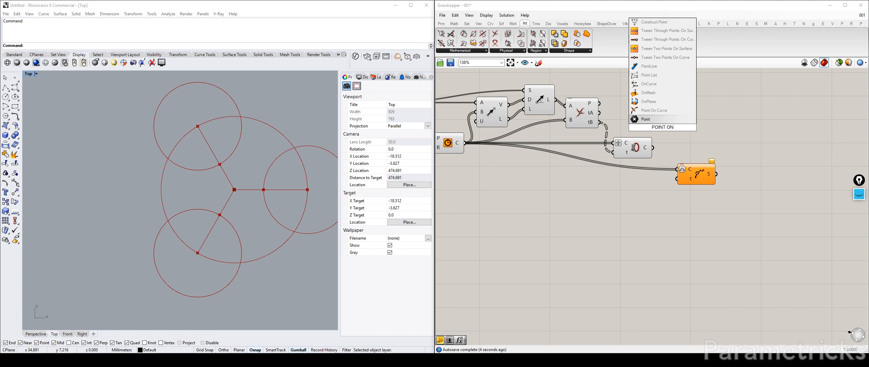
{"action": "left_click", "coordinate": [659, 110]}
{"action": "left_click_drag", "start_coordinate": [652, 147], "coordinate": [685, 134]}
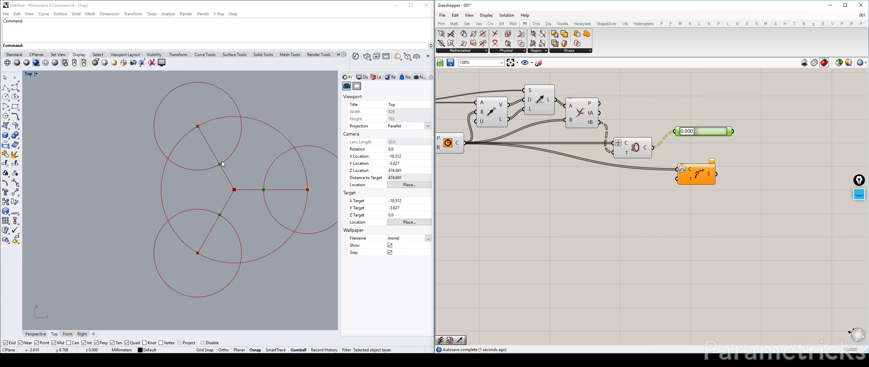
Turn off the preview of the Vector 2Pt, Line SDL, Curve | Curve and Seam components.
{"action": "left_click_drag", "start_coordinate": [634, 172], "coordinate": [480, 84]}
{"action": "middle_click", "coordinate": [492, 86]}
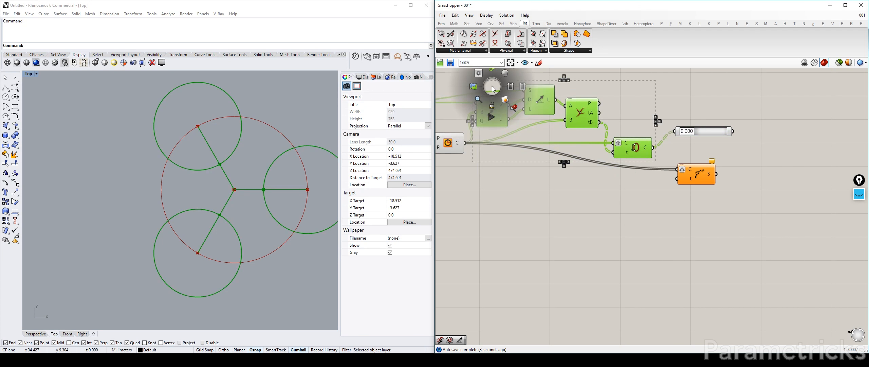
{"action": "middle_click", "coordinate": [536, 199]}
{"action": "left_click", "coordinate": [566, 170]}
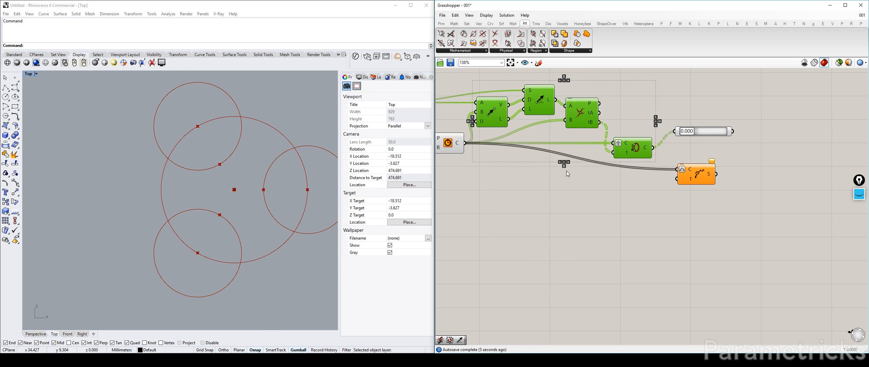
Delete the Point On Curve component used for checking the seams.
{"action": "left_click", "coordinate": [709, 131]}
{"action": "left_click_drag", "start_coordinate": [690, 134], "coordinate": [721, 106]}
{"action": "key", "text": "Delete"}
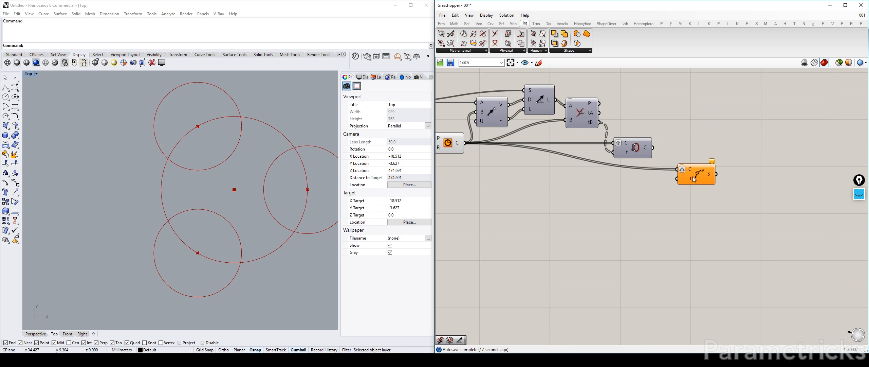
Turn off the preview of both Circle components and the Divide Curve, and turn the Seam component's preview on.
{"action": "left_click", "coordinate": [636, 149]}
{"action": "left_click_drag", "start_coordinate": [693, 172], "coordinate": [722, 106]}
{"action": "right_click_drag", "start_coordinate": [719, 143], "coordinate": [612, 153]}
{"action": "left_click", "coordinate": [529, 160]}
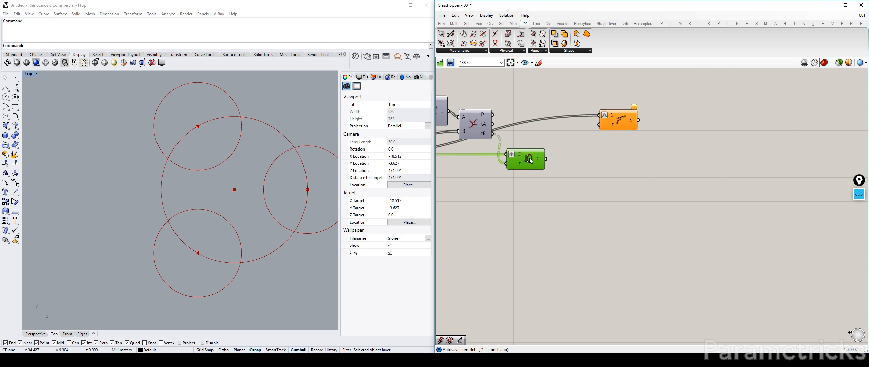
{"action": "right_click_drag", "start_coordinate": [480, 194], "coordinate": [720, 175]}
{"action": "scroll", "coordinate": [696, 174], "scroll_direction": "down", "scroll_amount": 2}
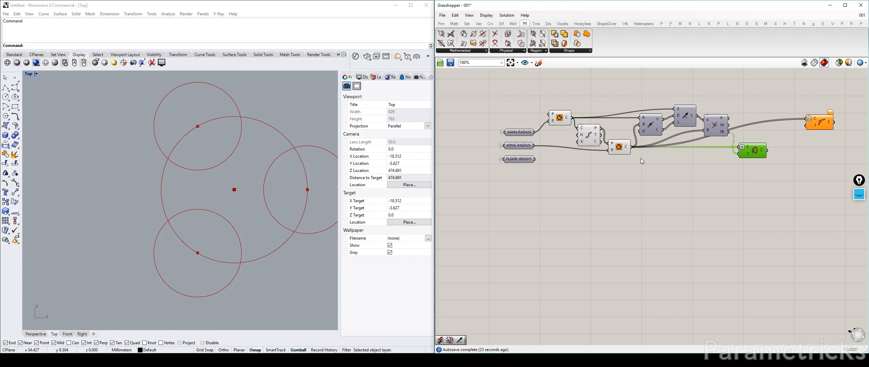
{"action": "left_click_drag", "start_coordinate": [642, 161], "coordinate": [545, 106]}
{"action": "middle_click", "coordinate": [571, 92]}
{"action": "left_click", "coordinate": [593, 71]}
{"action": "right_click_drag", "start_coordinate": [706, 132], "coordinate": [469, 149]}
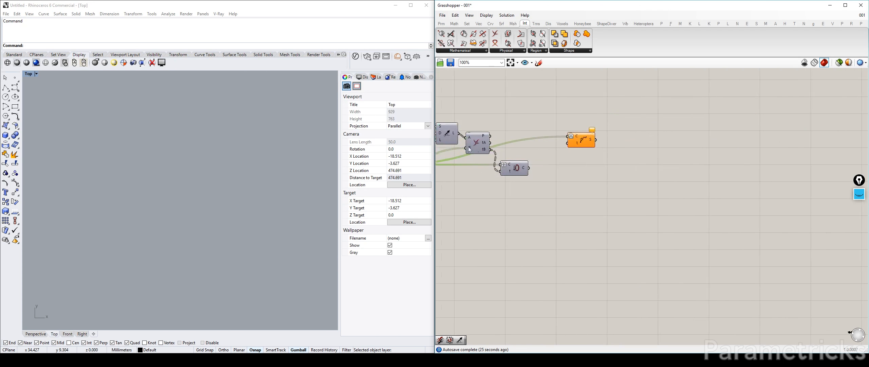
{"action": "left_click", "coordinate": [513, 171]}
{"action": "left_click", "coordinate": [566, 179]}
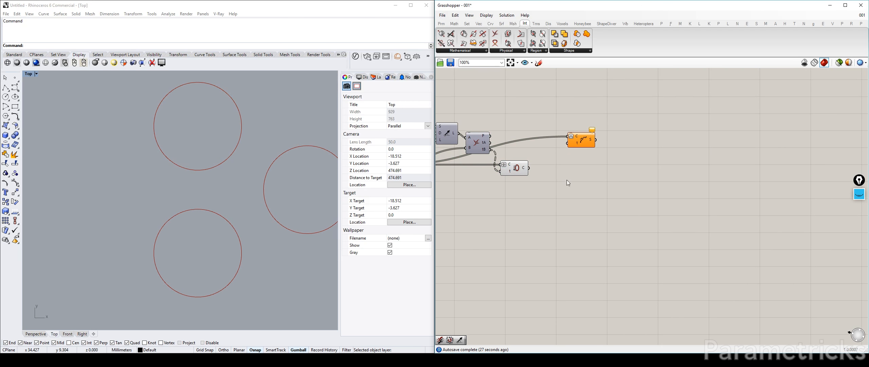
Move the Shatter component close beside the Seam component.
{"action": "double_click", "coordinate": [566, 179]}
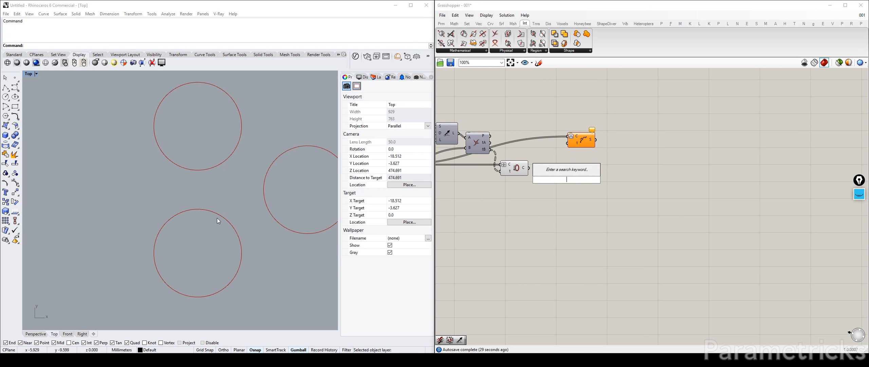
{"action": "left_click_drag", "start_coordinate": [579, 141], "coordinate": [566, 183]}
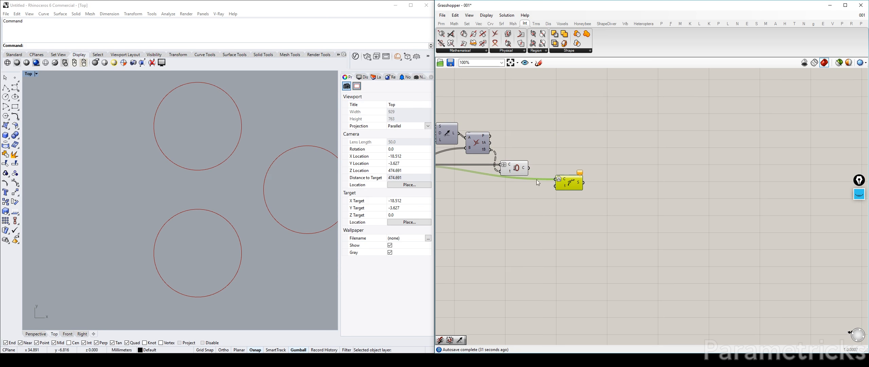
{"action": "scroll", "coordinate": [508, 185], "scroll_direction": "up", "scroll_amount": 2}
{"action": "double_click", "coordinate": [517, 203]}
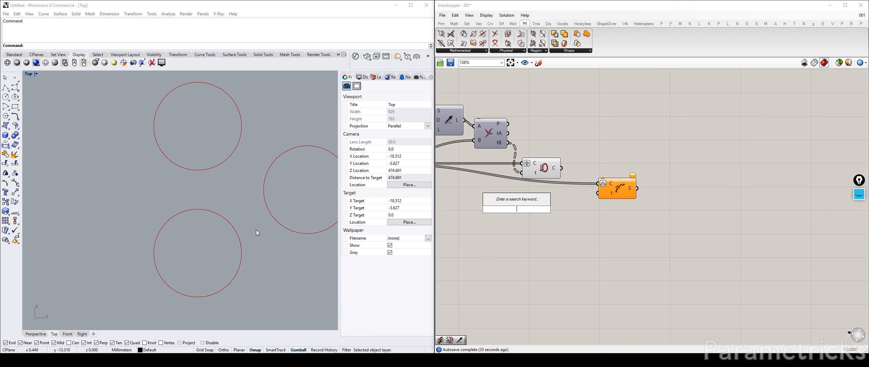
Mark the seam positions on the three wing circles with the annotation pen, circle the Shatter component and trace a circle's outer arc.
{"action": "left_click", "coordinate": [858, 180]}
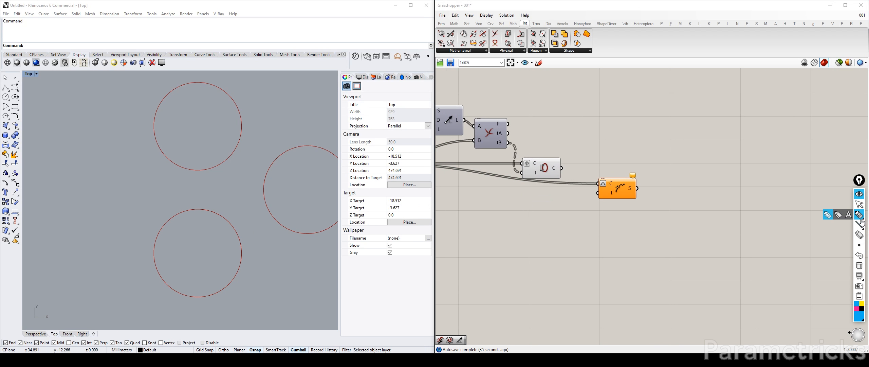
{"action": "left_click_drag", "start_coordinate": [224, 216], "coordinate": [222, 221]}
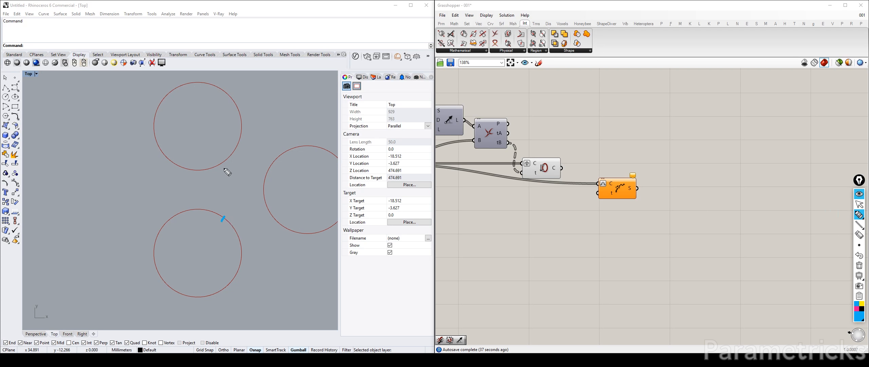
{"action": "left_click_drag", "start_coordinate": [220, 163], "coordinate": [225, 169]}
{"action": "left_click_drag", "start_coordinate": [260, 199], "coordinate": [266, 200]}
{"action": "mouse_move", "coordinate": [603, 172]}
{"action": "left_mouse_down"}
{"action": "mouse_move", "coordinate": [642, 214]}
{"action": "mouse_move", "coordinate": [618, 159]}
{"action": "left_mouse_up"}
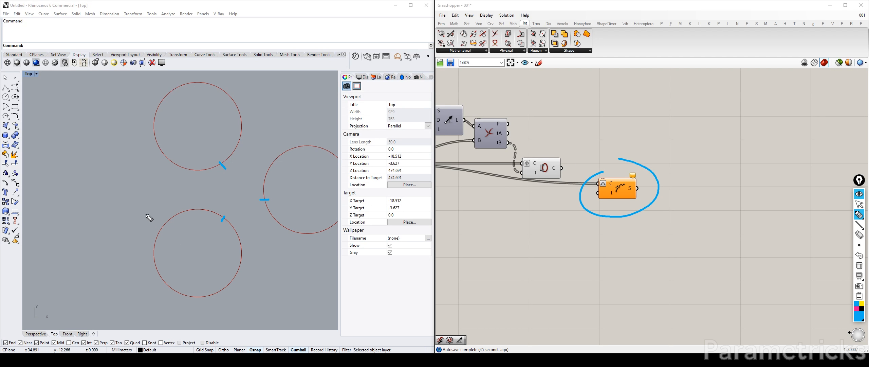
{"action": "mouse_move", "coordinate": [158, 233]}
{"action": "left_mouse_down"}
{"action": "mouse_move", "coordinate": [200, 298]}
{"action": "mouse_move", "coordinate": [223, 285]}
{"action": "left_mouse_up"}
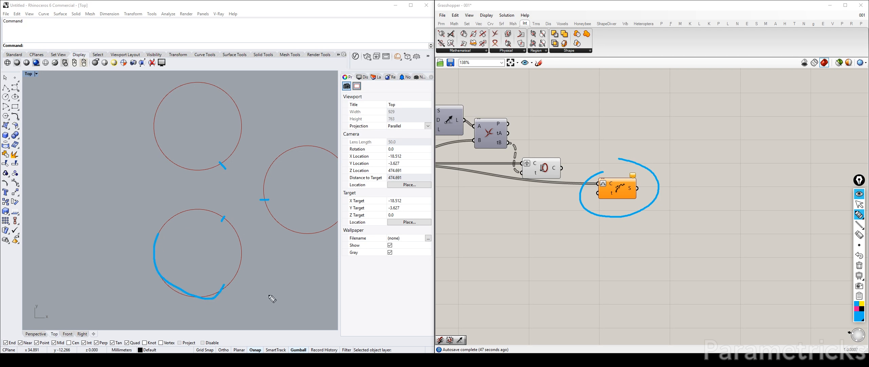
Annotate the split parameters 0,25 and 0,75 in pink on the lower wing circle, and clear all annotations.
{"action": "left_click", "coordinate": [856, 309]}
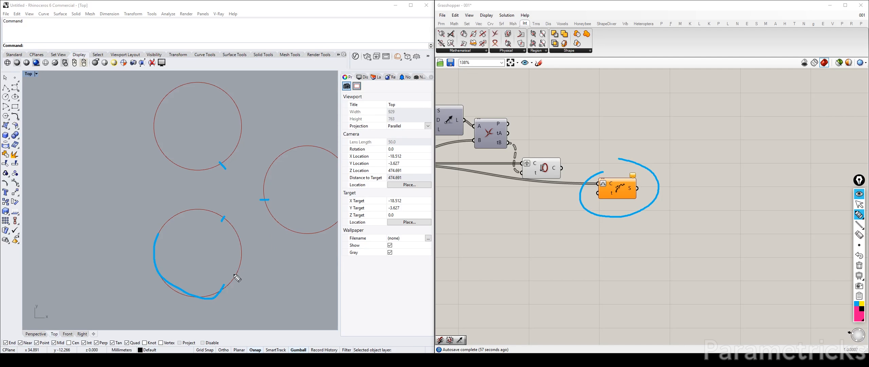
{"action": "left_click_drag", "start_coordinate": [233, 274], "coordinate": [259, 274]}
{"action": "mouse_move", "coordinate": [262, 277]}
{"action": "left_mouse_down"}
{"action": "mouse_move", "coordinate": [262, 286]}
{"action": "mouse_move", "coordinate": [308, 262]}
{"action": "left_mouse_up"}
{"action": "left_click_drag", "start_coordinate": [163, 219], "coordinate": [175, 232]}
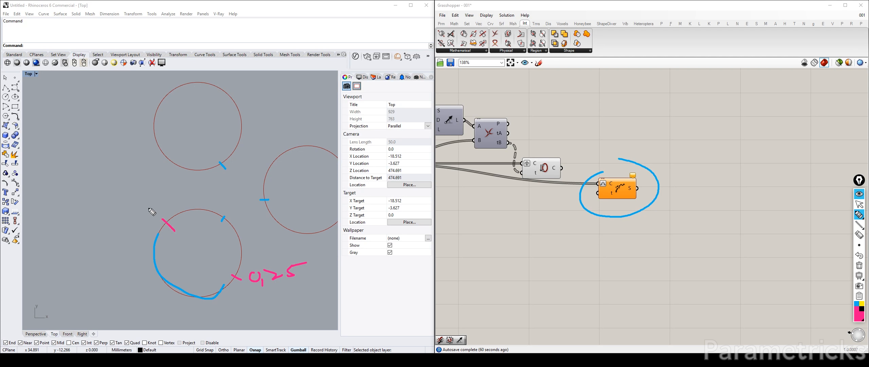
{"action": "left_click_drag", "start_coordinate": [151, 200], "coordinate": [157, 216]}
{"action": "mouse_move", "coordinate": [164, 193]}
{"action": "left_mouse_down"}
{"action": "mouse_move", "coordinate": [183, 193]}
{"action": "mouse_move", "coordinate": [170, 205]}
{"action": "left_mouse_up"}
{"action": "mouse_move", "coordinate": [175, 198]}
{"action": "left_mouse_down"}
{"action": "mouse_move", "coordinate": [189, 205]}
{"action": "mouse_move", "coordinate": [204, 192]}
{"action": "left_mouse_up"}
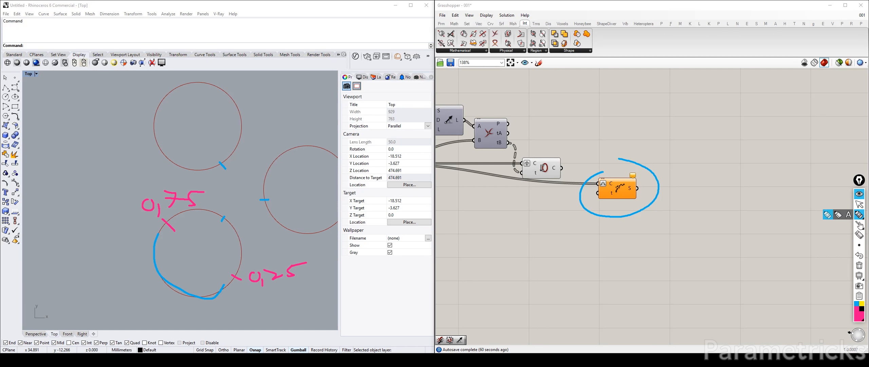
{"action": "left_click", "coordinate": [859, 266]}
{"action": "left_click", "coordinate": [859, 193]}
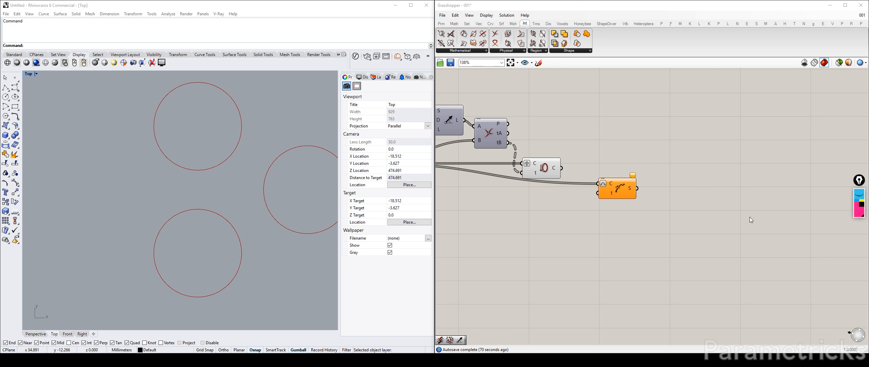
Add a panel holding 0.25 and 0.75 as two separate items, with multiline data turned off.
{"action": "double_click", "coordinate": [562, 258]}
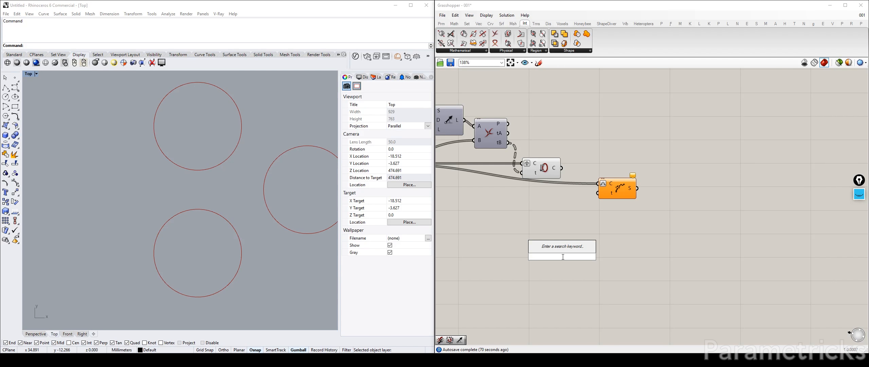
{"action": "type", "text": "//"}
{"action": "key", "text": "Return"}
{"action": "double_click", "coordinate": [562, 257]}
{"action": "type", "text": "0.75"}
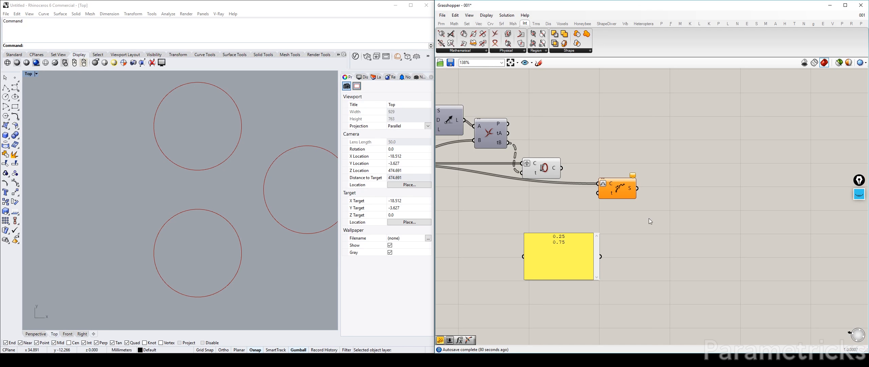
{"action": "left_click", "coordinate": [650, 219]}
{"action": "right_click", "coordinate": [574, 249]}
{"action": "left_click", "coordinate": [587, 209]}
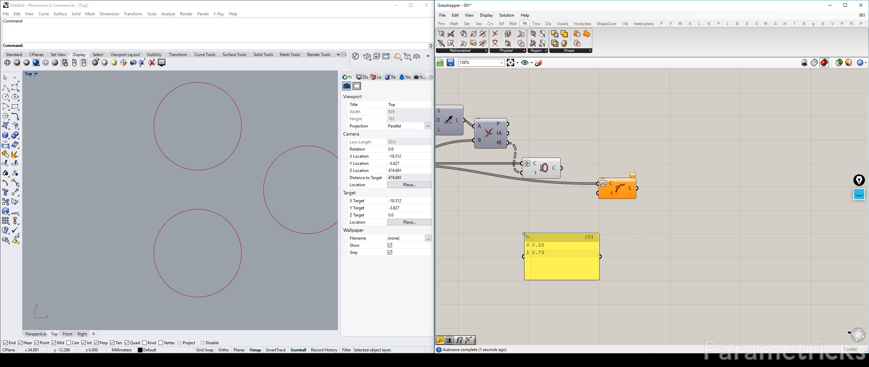
Feed the Seam's curves and the 0.25/0.75 panel into the Shatter's curve and parameter inputs, and arrange the panel below the Seam.
{"action": "left_click_drag", "start_coordinate": [525, 234], "coordinate": [533, 201]}
{"action": "left_click_drag", "start_coordinate": [561, 167], "coordinate": [593, 186]}
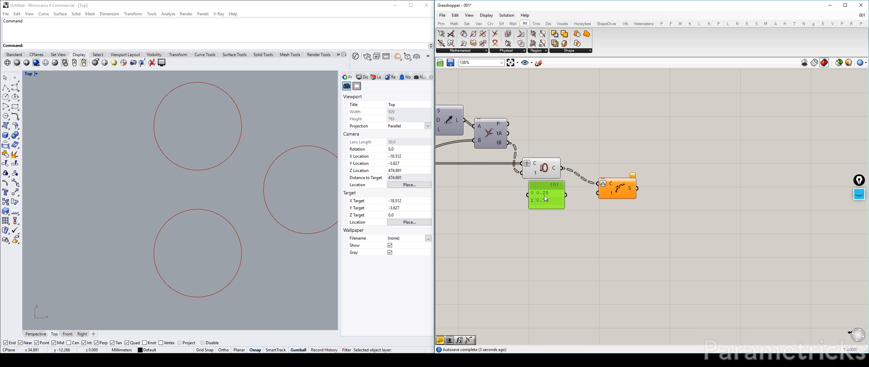
{"action": "mouse_move", "coordinate": [571, 195]}
{"action": "left_mouse_down"}
{"action": "mouse_move", "coordinate": [605, 189]}
{"action": "mouse_move", "coordinate": [556, 196]}
{"action": "left_mouse_up"}
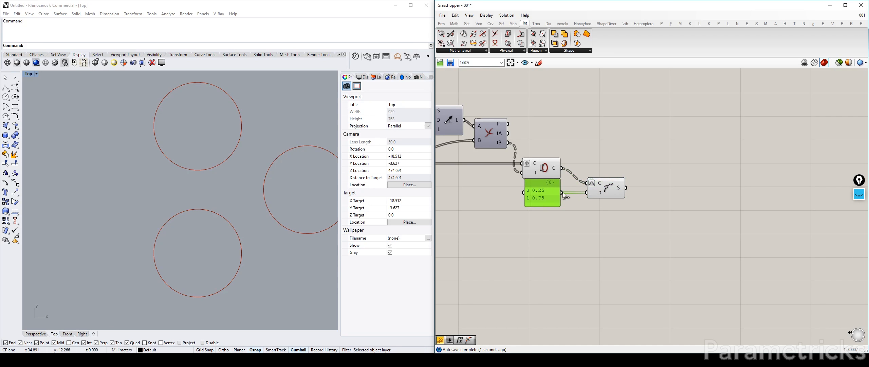
{"action": "left_click", "coordinate": [601, 185]}
{"action": "right_click_drag", "start_coordinate": [672, 221], "coordinate": [612, 213]}
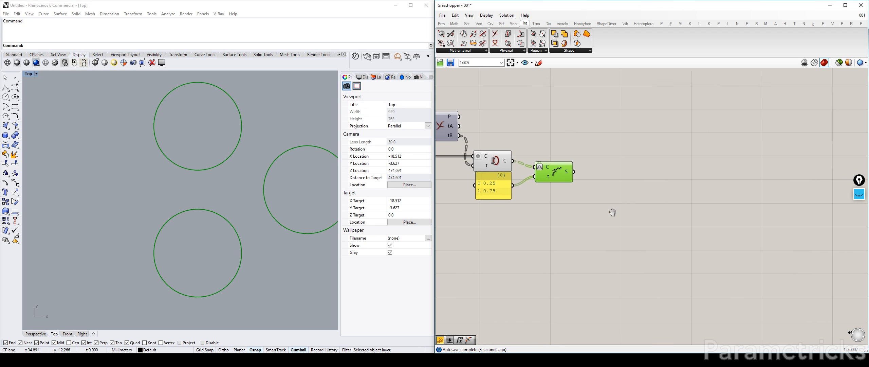
{"action": "left_click", "coordinate": [488, 183]}
Add a List Item component fed by the Shatter's segments, and turn off the preview of Seam and Shatter.
{"action": "double_click", "coordinate": [571, 190]}
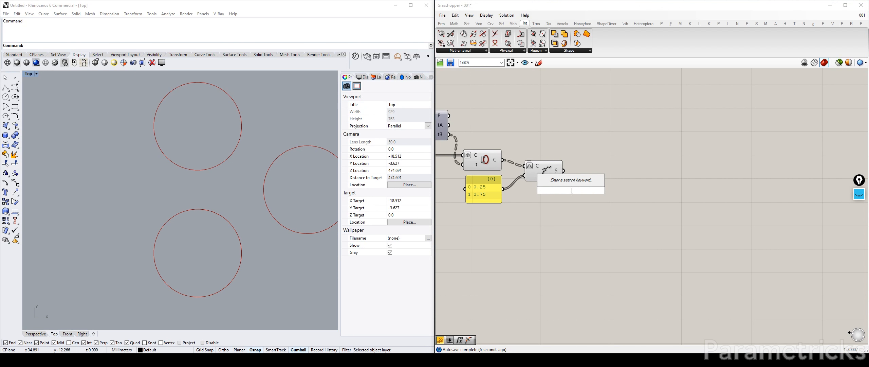
{"action": "type", "text": "ITEM"}
{"action": "key", "text": "Return"}
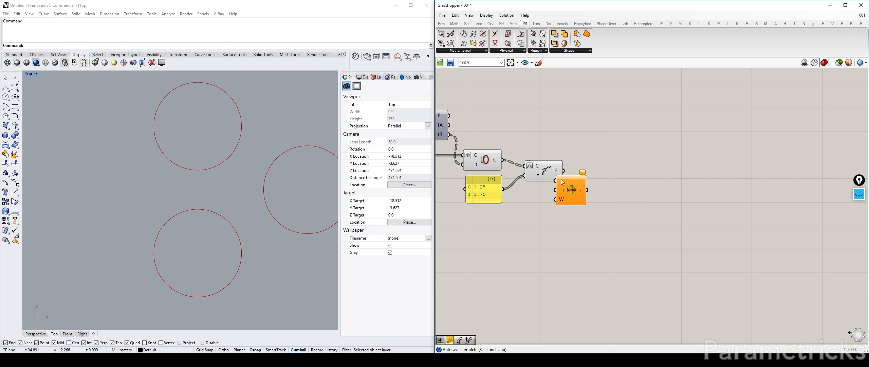
{"action": "left_click", "coordinate": [481, 161]}
{"action": "left_click", "coordinate": [545, 172]}
{"action": "left_click_drag", "start_coordinate": [571, 190], "coordinate": [579, 158]}
{"action": "left_click", "coordinate": [550, 200]}
{"action": "right_click_drag", "start_coordinate": [271, 198], "coordinate": [200, 198]}
{"action": "scroll", "coordinate": [200, 198], "scroll_direction": "down", "scroll_amount": 4}
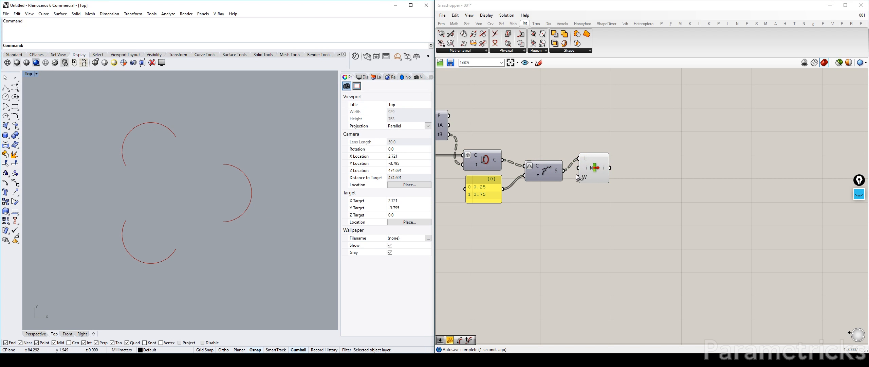
Toggle the Shatter's preview to compare all its segments with those picked by the List Item.
{"action": "left_click", "coordinate": [589, 169]}
{"action": "left_click", "coordinate": [543, 169]}
{"action": "key", "text": "ctrl+q"}
{"action": "key", "text": "ctrl+q"}
{"action": "key", "text": "ctrl+q"}
{"action": "key", "text": "ctrl+q"}
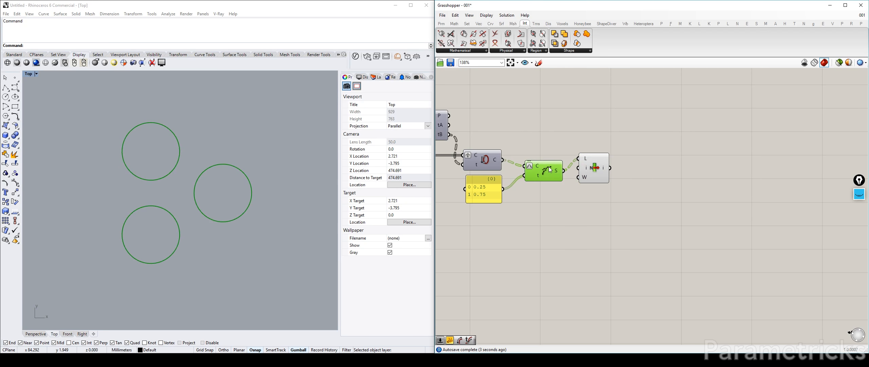
{"action": "left_click", "coordinate": [567, 132]}
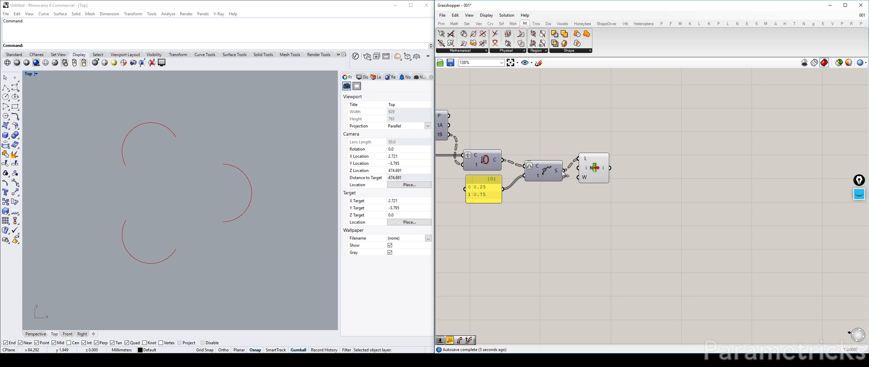
Highlight the List Item's output and review the wing arcs together with the whole component chain.
{"action": "left_click", "coordinate": [596, 161]}
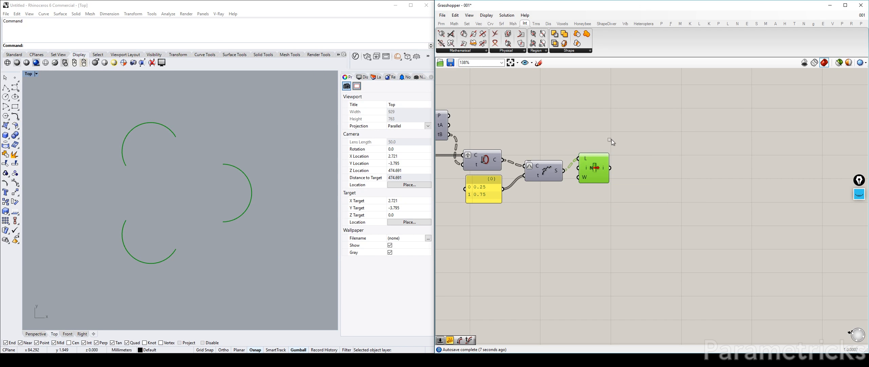
{"action": "scroll", "coordinate": [648, 176], "scroll_direction": "down", "scroll_amount": 3}
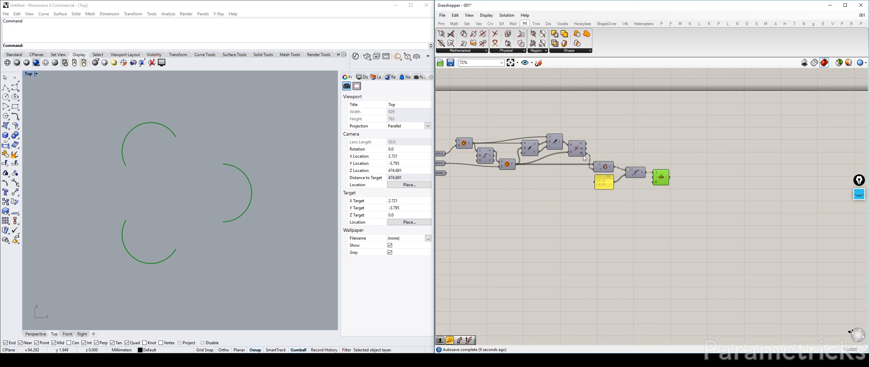
{"action": "right_click_drag", "start_coordinate": [584, 158], "coordinate": [554, 156]}
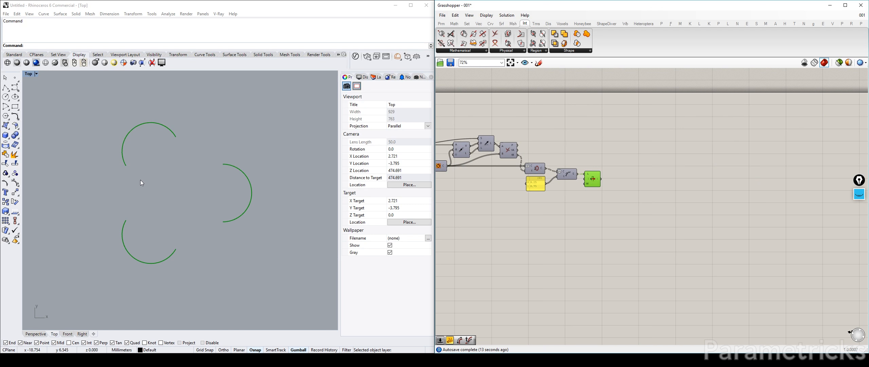
{"action": "right_click_drag", "start_coordinate": [173, 183], "coordinate": [208, 185]}
{"action": "right_click_drag", "start_coordinate": [455, 171], "coordinate": [644, 186]}
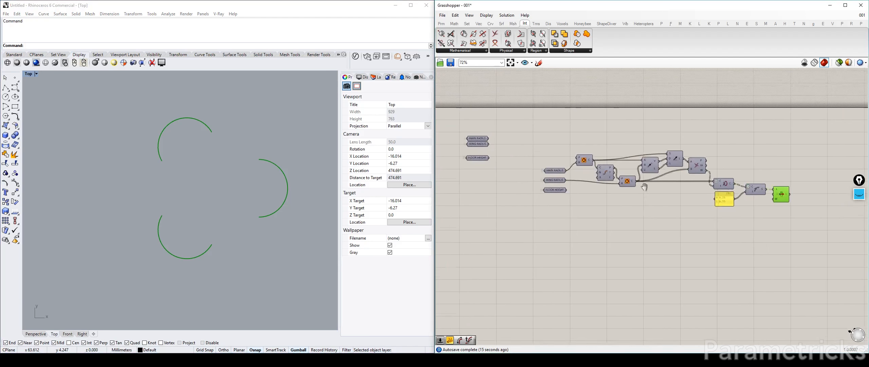
{"action": "right_click_drag", "start_coordinate": [593, 190], "coordinate": [471, 178]}
{"action": "left_click", "coordinate": [452, 134]}
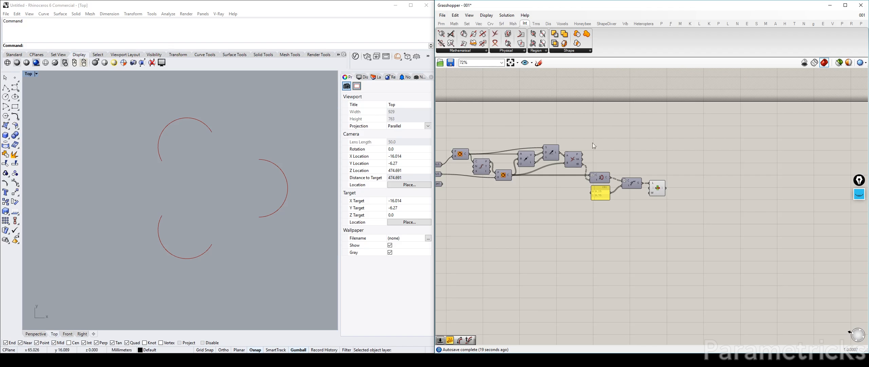
{"action": "right_click_drag", "start_coordinate": [580, 131], "coordinate": [600, 141]}
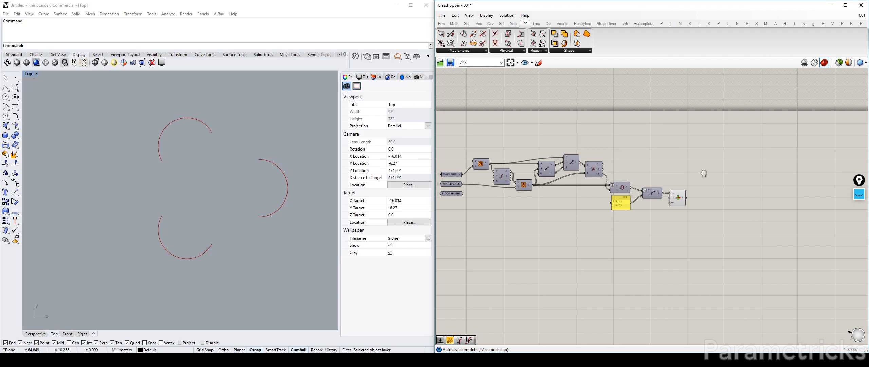
{"action": "right_click_drag", "start_coordinate": [704, 174], "coordinate": [581, 138]}
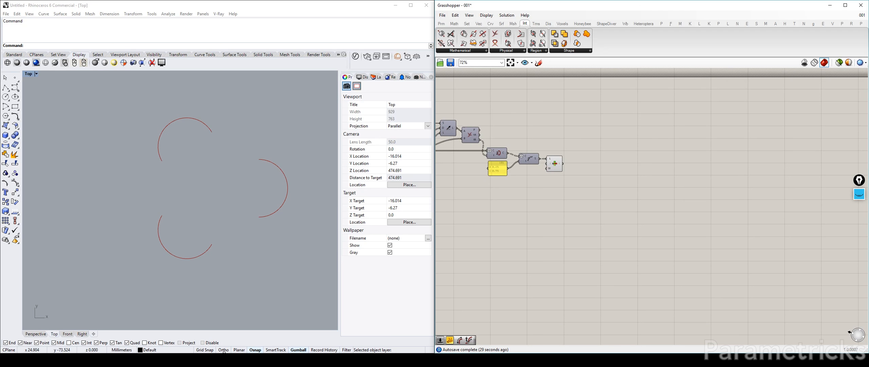
Switch to the World One floor plan in the browser, trace the upper wing's outer arc, circle its inner end, and erase the marks.
{"action": "left_click", "coordinate": [224, 360]}
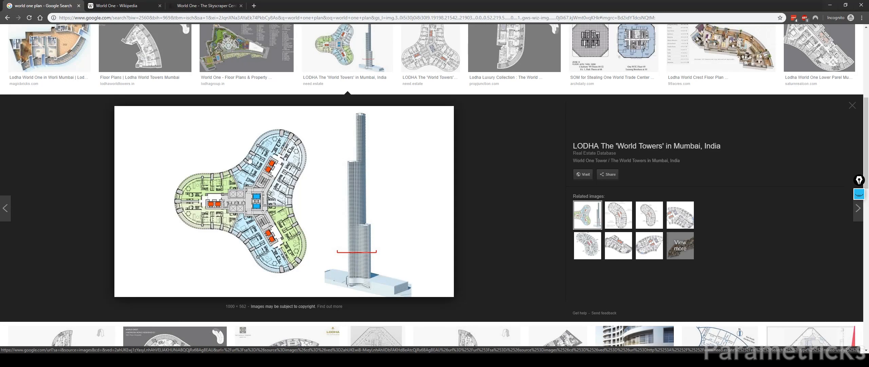
{"action": "left_click", "coordinate": [860, 200]}
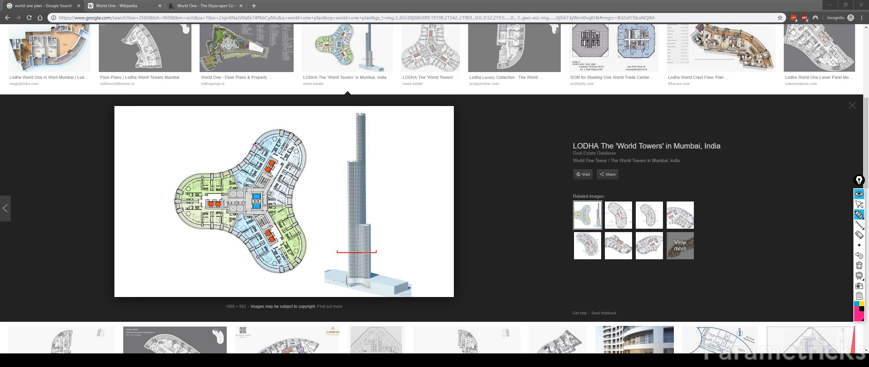
{"action": "mouse_move", "coordinate": [257, 146]}
{"action": "left_mouse_down"}
{"action": "mouse_move", "coordinate": [283, 131]}
{"action": "mouse_move", "coordinate": [300, 140]}
{"action": "mouse_move", "coordinate": [302, 174]}
{"action": "left_mouse_up"}
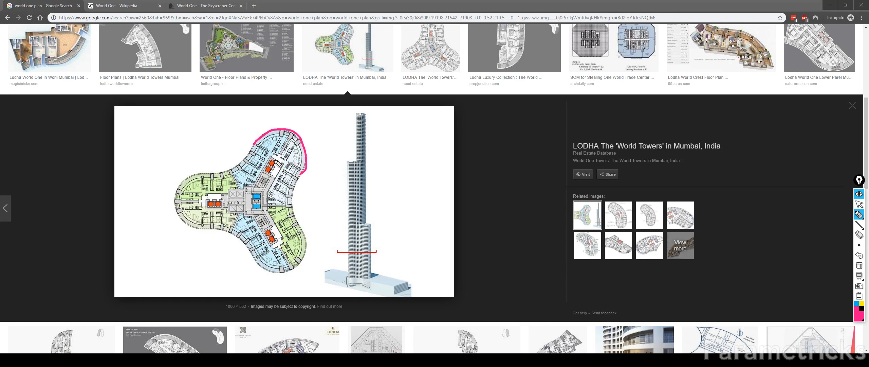
{"action": "mouse_move", "coordinate": [254, 147]}
{"action": "left_mouse_down"}
{"action": "mouse_move", "coordinate": [251, 153]}
{"action": "mouse_move", "coordinate": [256, 137]}
{"action": "left_mouse_up"}
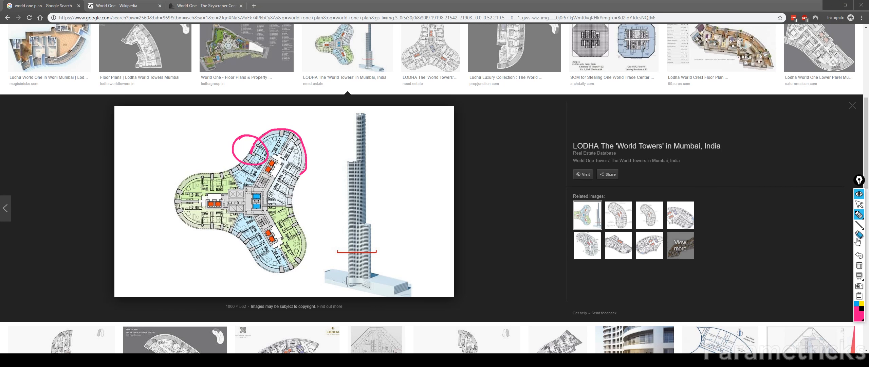
{"action": "left_click", "coordinate": [859, 235]}
{"action": "mouse_move", "coordinate": [268, 155]}
{"action": "left_mouse_down"}
{"action": "mouse_move", "coordinate": [258, 146]}
{"action": "mouse_move", "coordinate": [272, 153]}
{"action": "left_mouse_up"}
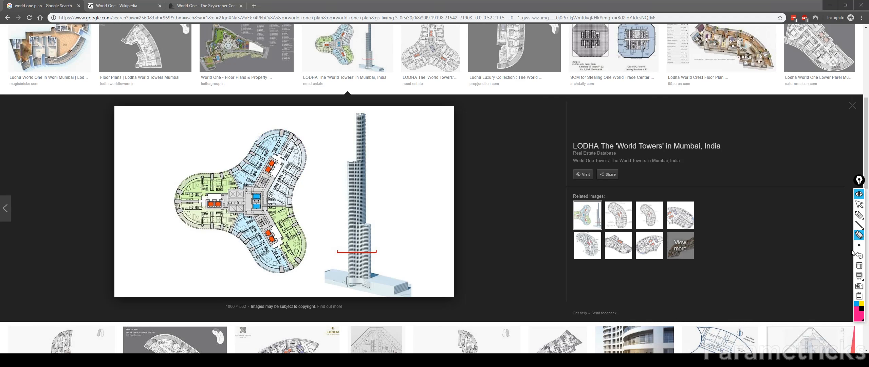
Mark the upper wing's short straight section in blue and its arc in pink, clear the marks, and return to Grasshopper.
{"action": "left_click", "coordinate": [857, 303]}
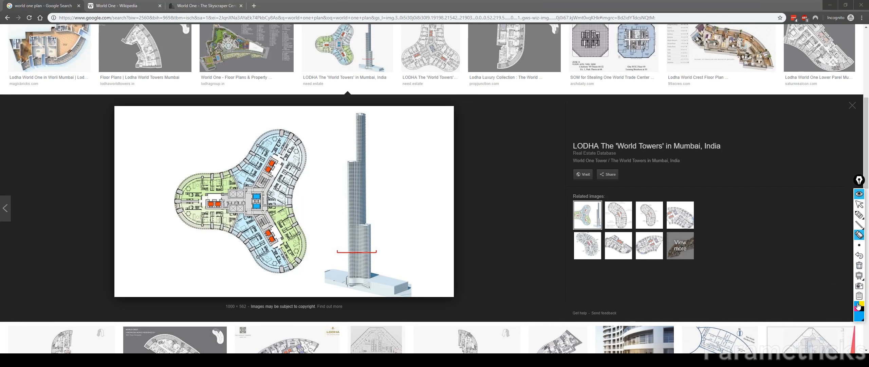
{"action": "left_click", "coordinate": [859, 214]}
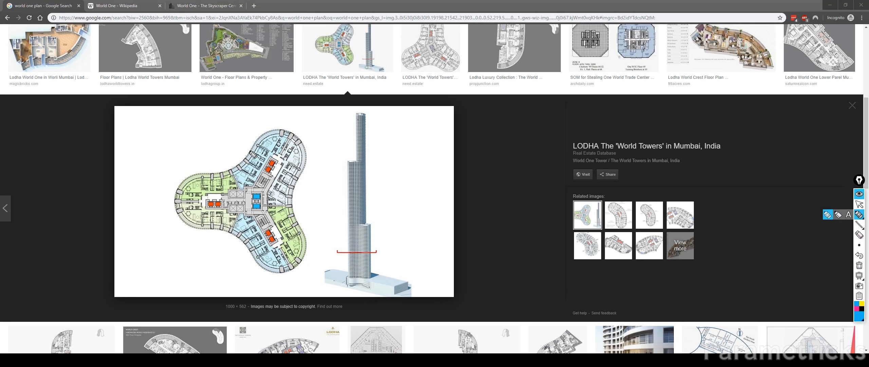
{"action": "left_click_drag", "start_coordinate": [253, 154], "coordinate": [251, 143]}
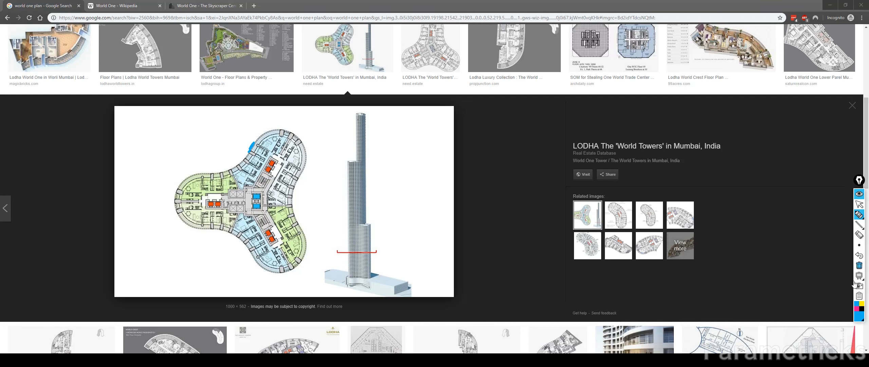
{"action": "left_click", "coordinate": [857, 308]}
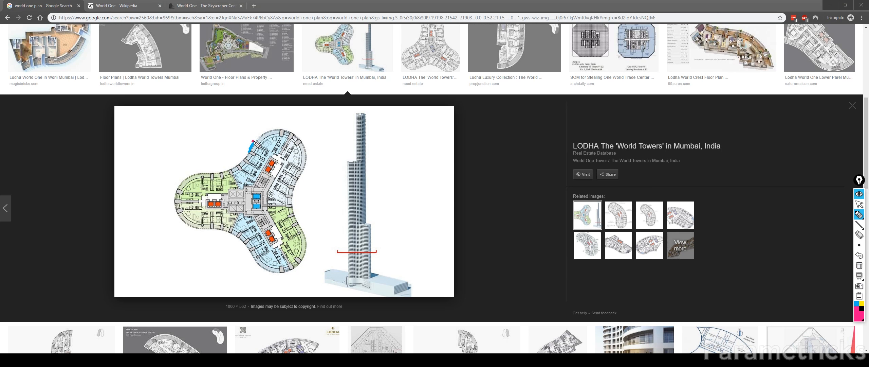
{"action": "mouse_move", "coordinate": [253, 141]}
{"action": "left_mouse_down"}
{"action": "mouse_move", "coordinate": [298, 135]}
{"action": "mouse_move", "coordinate": [300, 160]}
{"action": "left_mouse_up"}
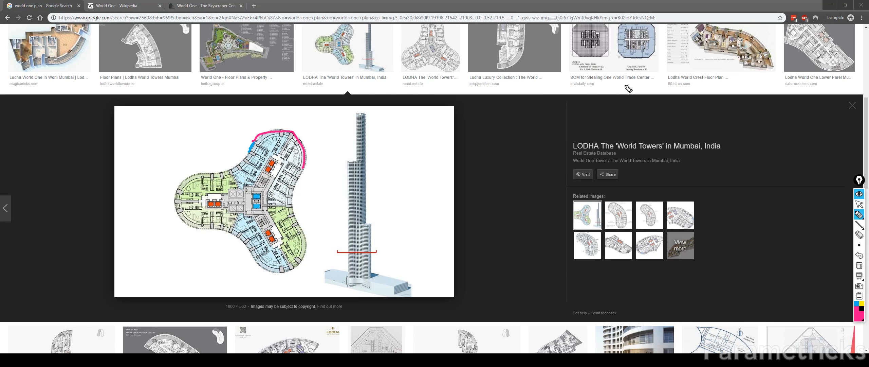
{"action": "left_click", "coordinate": [859, 266]}
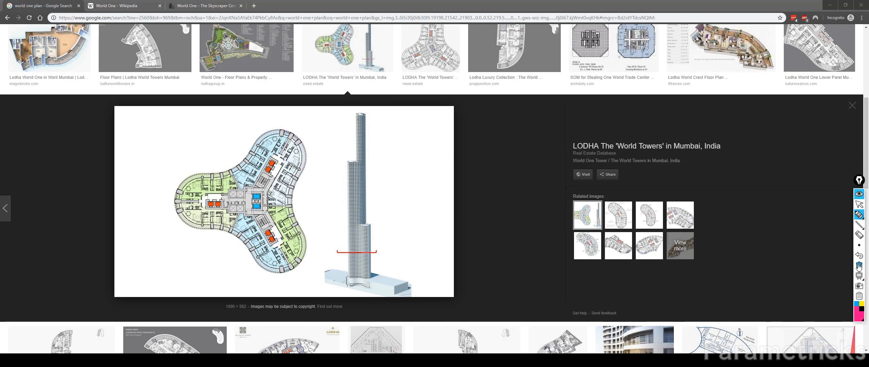
{"action": "left_click", "coordinate": [859, 204]}
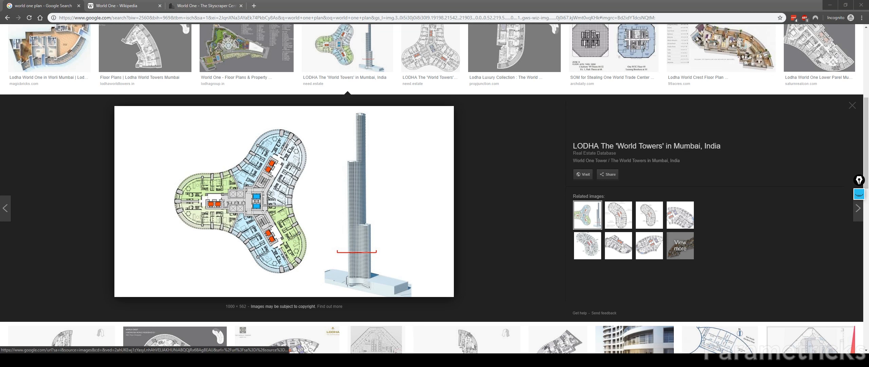
{"action": "key", "text": "alt+Tab"}
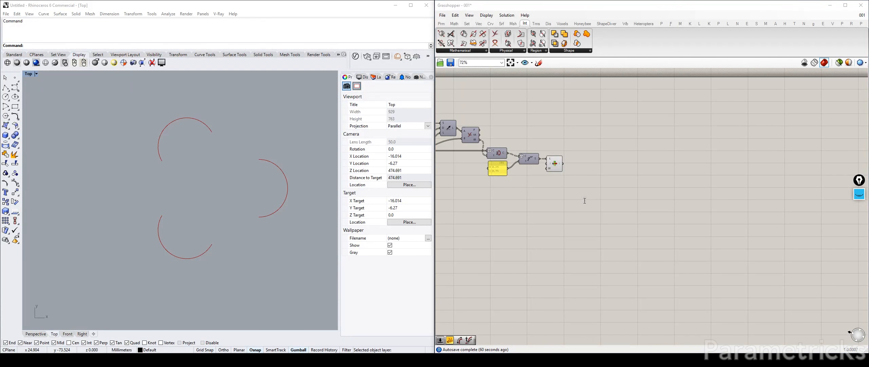
Add an Extend Curve component beside the List Item and feed the selected wing arcs into its curve input.
{"action": "double_click", "coordinate": [572, 184]}
{"action": "type", "text": "EXTEND"}
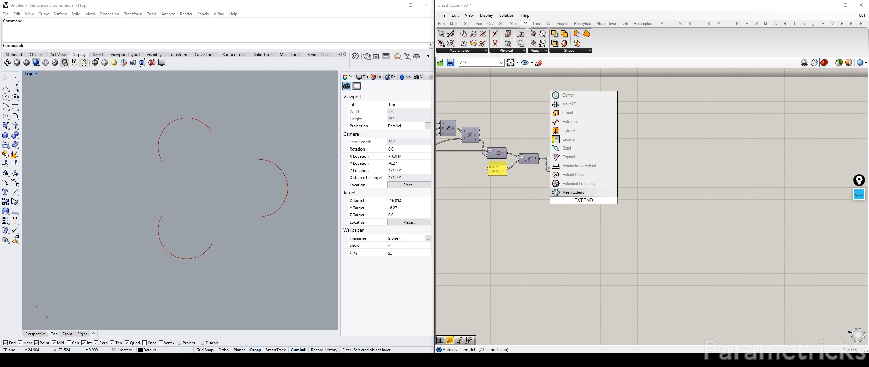
{"action": "left_click", "coordinate": [574, 175]}
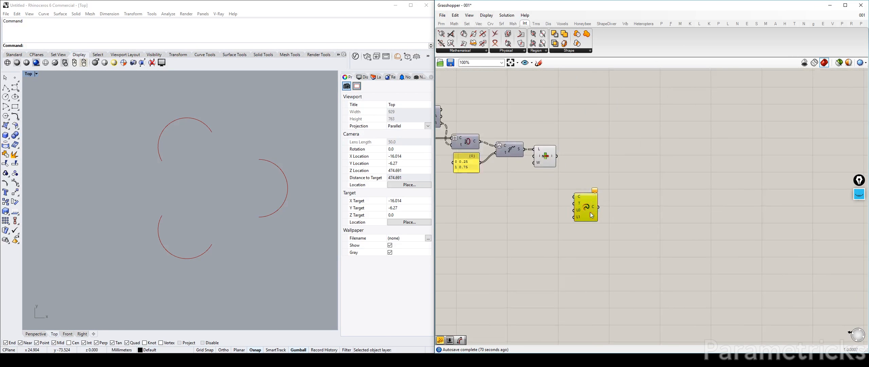
{"action": "scroll", "coordinate": [564, 238], "scroll_direction": "up", "scroll_amount": 4}
{"action": "left_click_drag", "start_coordinate": [542, 158], "coordinate": [584, 155]}
{"action": "left_click_drag", "start_coordinate": [608, 162], "coordinate": [587, 168]}
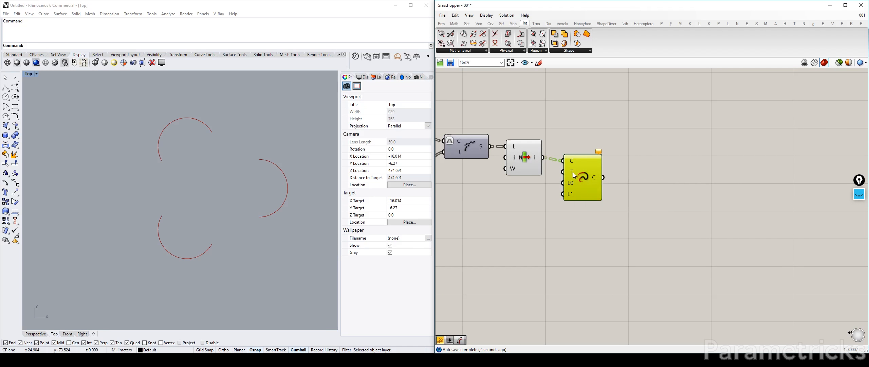
{"action": "right_click", "coordinate": [572, 173]}
{"action": "left_click", "coordinate": [593, 232]}
{"action": "right_click_drag", "start_coordinate": [446, 217], "coordinate": [525, 202]}
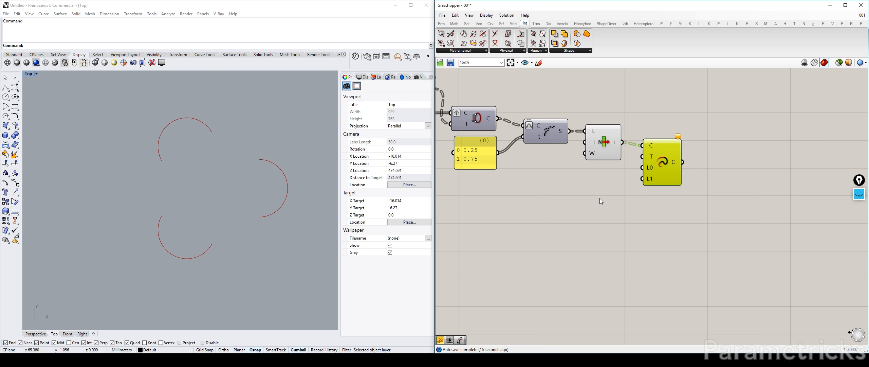
{"action": "right_click_drag", "start_coordinate": [519, 178], "coordinate": [566, 159]}
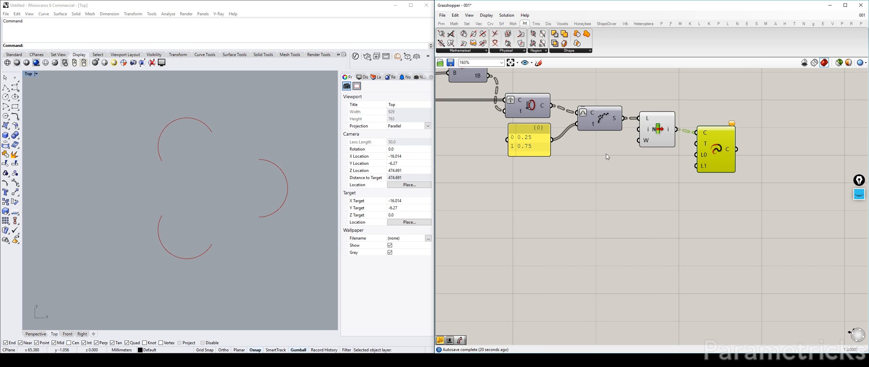
{"action": "double_click", "coordinate": [566, 172]}
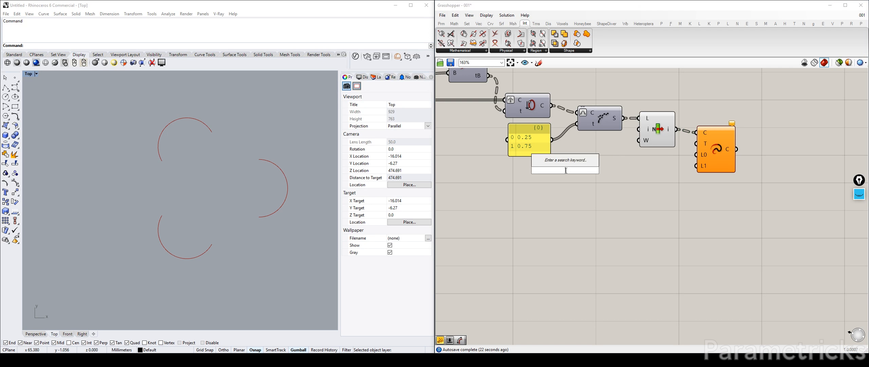
{"action": "type", "text": "\"\""}
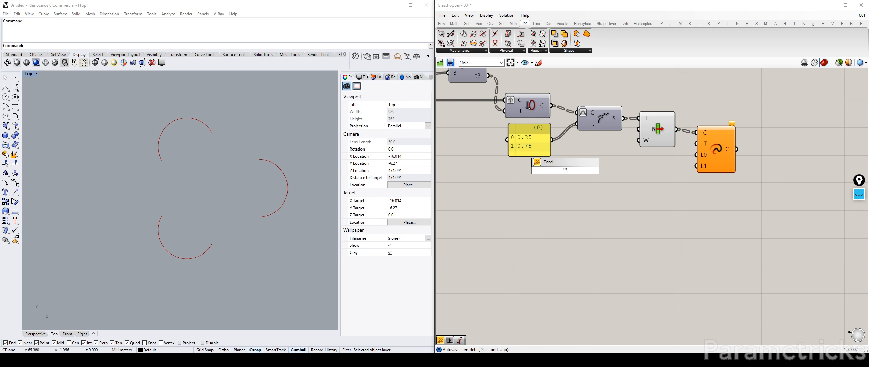
{"action": "left_click", "coordinate": [622, 187]}
Shift the MAIN RADIUS slider slightly up to line it up with its MAIN RADIUS parameter.
{"action": "right_click_drag", "start_coordinate": [489, 180], "coordinate": [653, 167]}
{"action": "scroll", "coordinate": [653, 167], "scroll_direction": "down", "scroll_amount": 3}
{"action": "right_click_drag", "start_coordinate": [449, 155], "coordinate": [766, 178]}
{"action": "left_click", "coordinate": [465, 137]}
{"action": "left_click", "coordinate": [466, 129]}
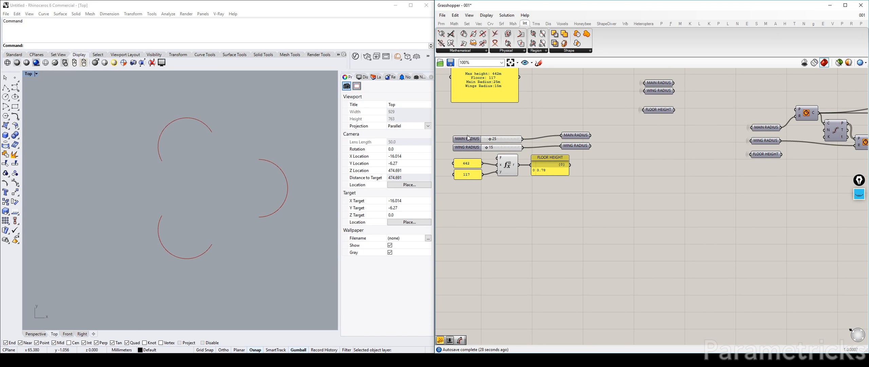
{"action": "left_click_drag", "start_coordinate": [466, 137], "coordinate": [466, 130]}
{"action": "left_click_drag", "start_coordinate": [566, 202], "coordinate": [478, 148]}
{"action": "left_click", "coordinate": [584, 191]}
{"action": "left_click", "coordinate": [576, 147]}
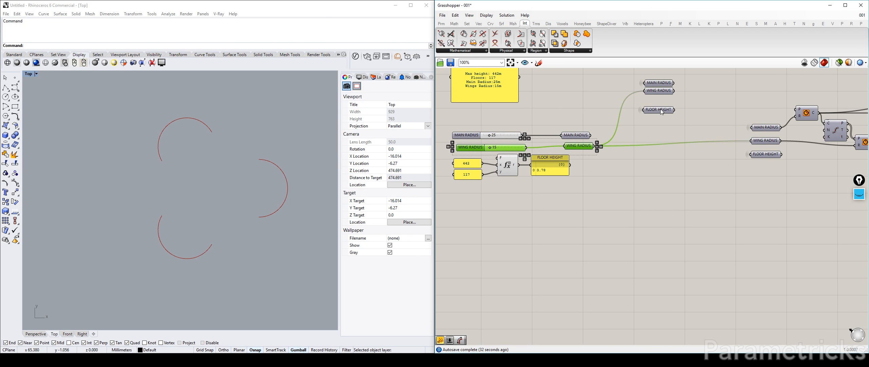
{"action": "left_click", "coordinate": [657, 111], "text": "shift"}
{"action": "left_click", "coordinate": [590, 165]}
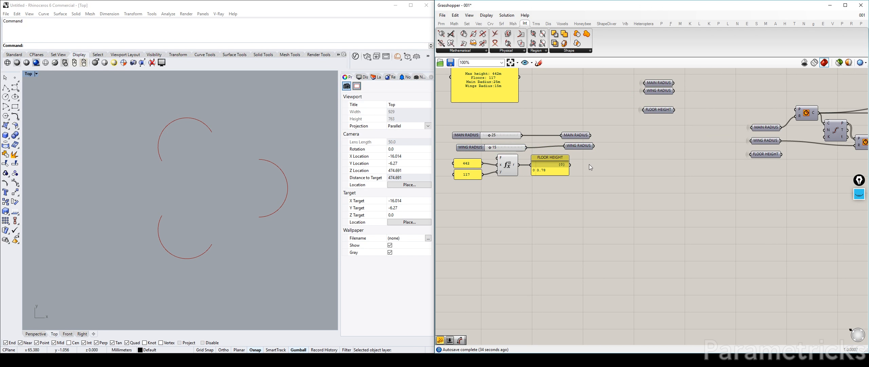
Duplicate the MAIN RADIUS slider together with its two linked parameters, placing the copies below the existing inputs.
{"action": "left_click", "coordinate": [576, 148]}
{"action": "left_click_drag", "start_coordinate": [468, 136], "coordinate": [469, 135]}
{"action": "left_click", "coordinate": [571, 135], "text": "shift"}
{"action": "left_click", "coordinate": [656, 84], "text": "shift"}
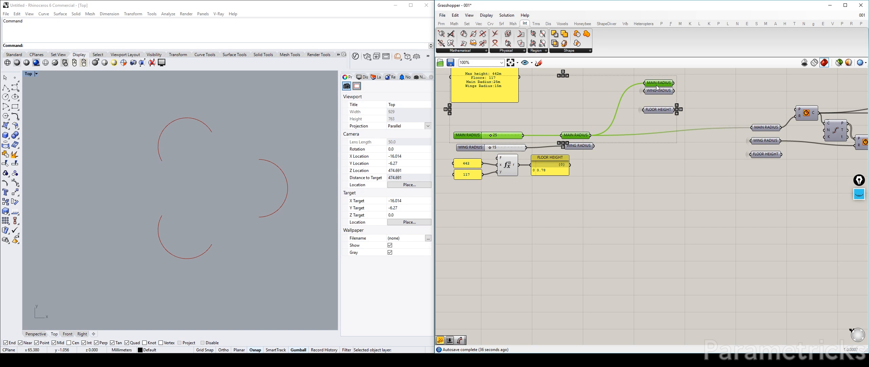
{"action": "left_click_drag", "start_coordinate": [656, 84], "coordinate": [658, 136], "text": "alt"}
{"action": "left_click", "coordinate": [670, 196]}
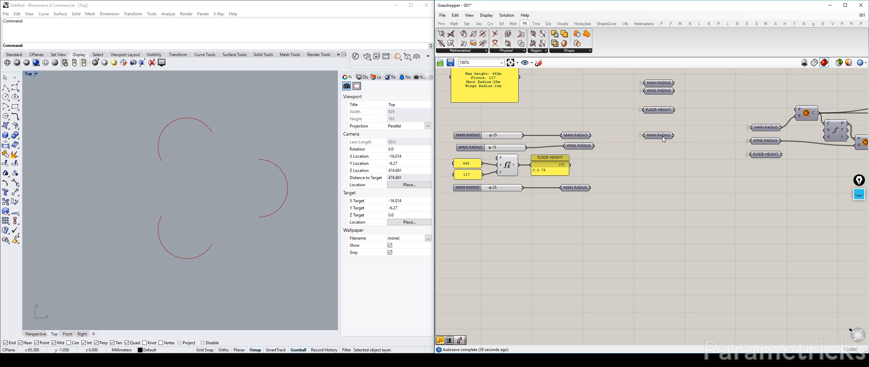
Move the column of MAIN RADIUS, WING RADIUS and FLOOR HEIGHT parameters, including the new copy, down as a group.
{"action": "left_click_drag", "start_coordinate": [677, 72], "coordinate": [650, 143]}
{"action": "left_click_drag", "start_coordinate": [658, 110], "coordinate": [661, 135]}
{"action": "left_click", "coordinate": [675, 217]}
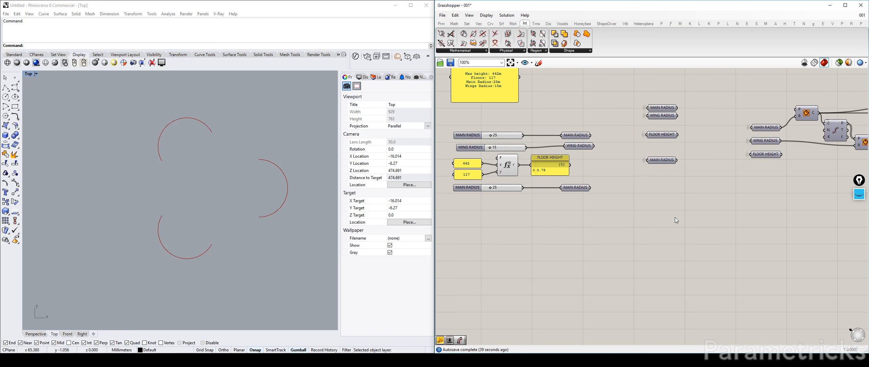
Rename the duplicated MAIN RADIUS slider as STRAIGHT SECTION.
{"action": "right_click", "coordinate": [482, 192]}
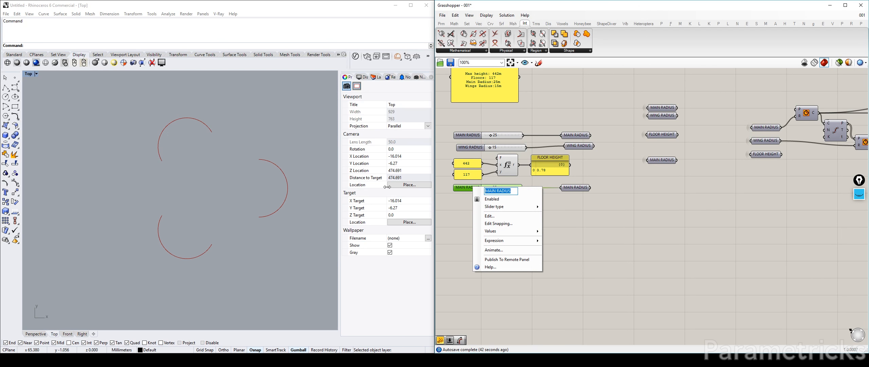
{"action": "type", "text": "S"}
{"action": "type", "text": "TRAIGHT SECTION"}
{"action": "key", "text": "ctrl+a"}
{"action": "key", "text": "Return"}
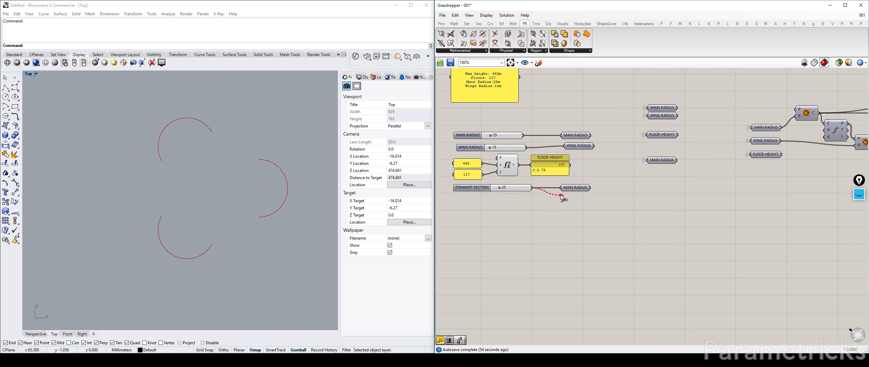
Place a STRAIGHT SECTION parameter below FLOOR HEIGHT by the geometry chain and feed it into Extend Curve's L0 and L1 inputs.
{"action": "left_click_drag", "start_coordinate": [595, 187], "coordinate": [780, 173]}
{"action": "right_click_drag", "start_coordinate": [806, 174], "coordinate": [550, 176]}
{"action": "scroll", "coordinate": [556, 175], "scroll_direction": "down", "scroll_amount": 2}
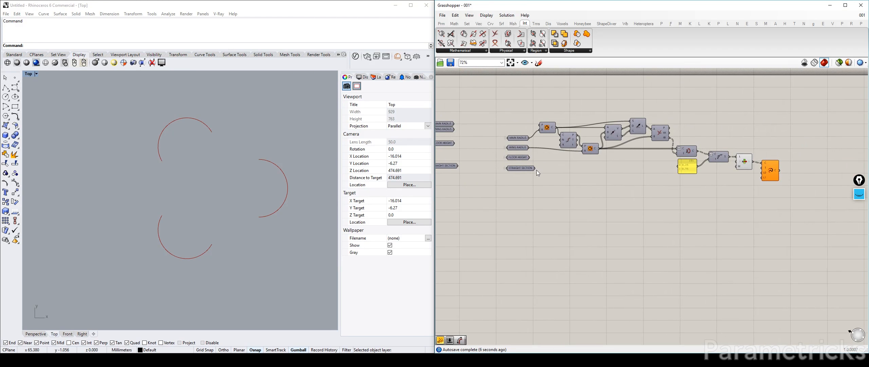
{"action": "left_click_drag", "start_coordinate": [535, 168], "coordinate": [761, 176]}
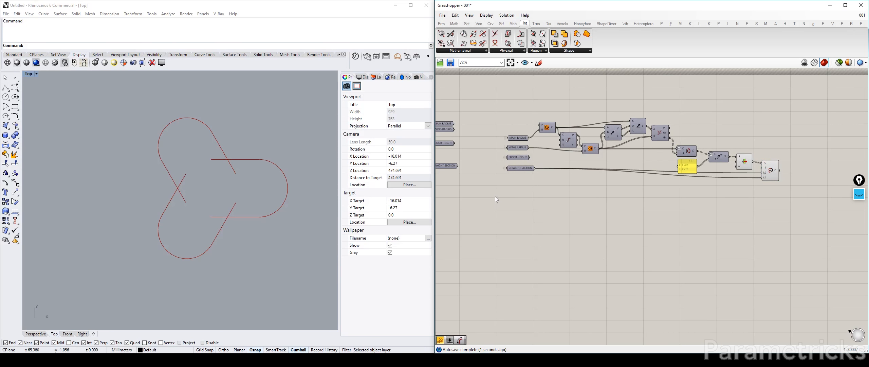
Open the STRAIGHT SECTION slider's settings and set its minimum to 0.
{"action": "right_click_drag", "start_coordinate": [495, 196], "coordinate": [576, 189]}
{"action": "scroll", "coordinate": [525, 181], "scroll_direction": "up", "scroll_amount": 3}
{"action": "double_click", "coordinate": [514, 176]}
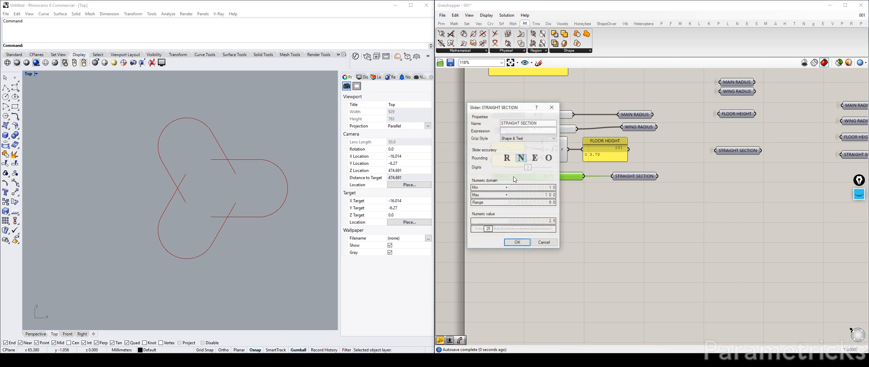
{"action": "double_click", "coordinate": [536, 187]}
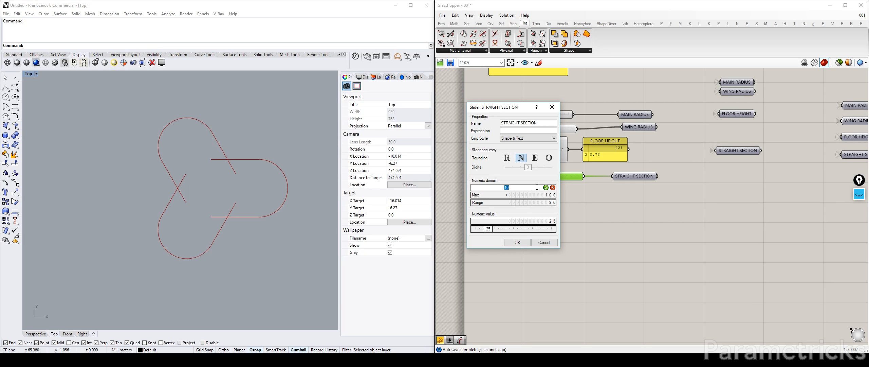
{"action": "type", "text": "0"}
{"action": "key", "text": "Return"}
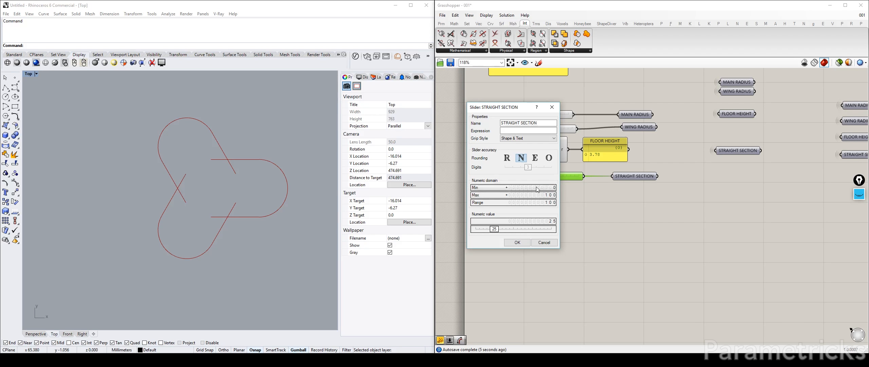
Configure the STRAIGHT SECTION slider for real numbers with one decimal digit, a minimum of 0.1 and a maximum of 10.
{"action": "left_click", "coordinate": [507, 158]}
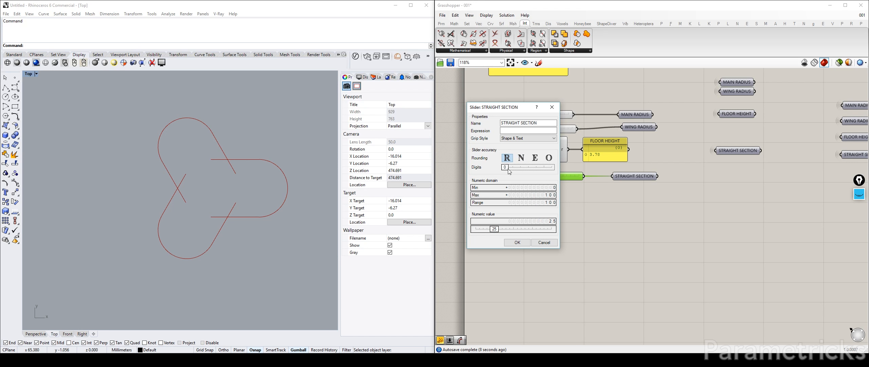
{"action": "left_click_drag", "start_coordinate": [508, 168], "coordinate": [513, 168]}
{"action": "double_click", "coordinate": [533, 187]}
{"action": "type", "text": "0.1"}
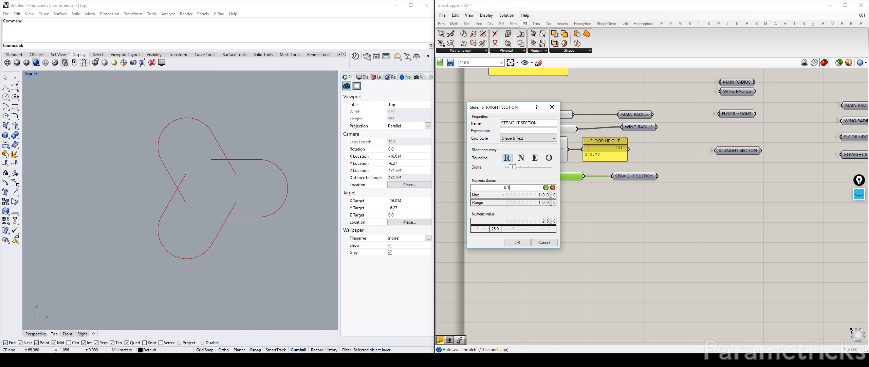
{"action": "key", "text": "Return"}
{"action": "double_click", "coordinate": [528, 196]}
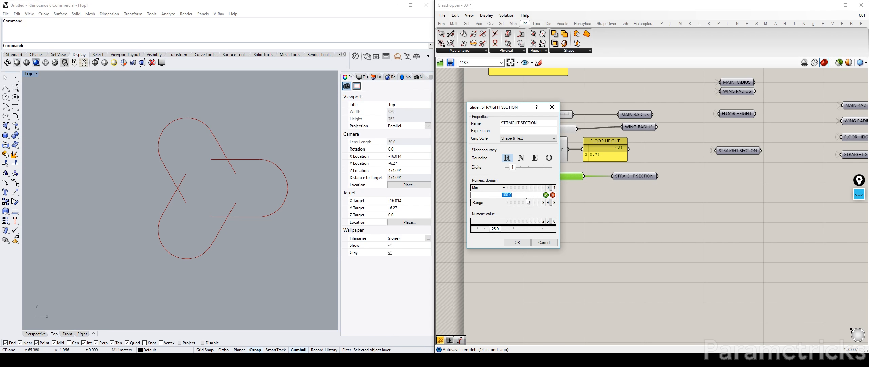
{"action": "type", "text": "10"}
{"action": "key", "text": "Return"}
{"action": "left_click", "coordinate": [517, 242]}
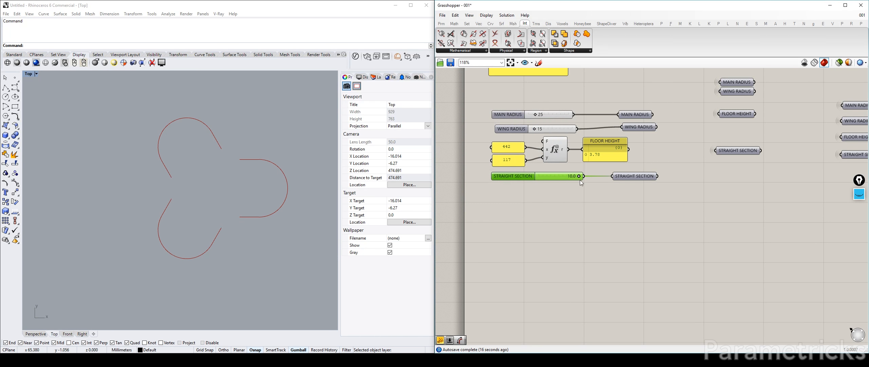
Lower the STRAIGHT SECTION slider's value to shorten the straight extensions on the wing arcs.
{"action": "left_click_drag", "start_coordinate": [579, 176], "coordinate": [561, 177]}
{"action": "double_click", "coordinate": [561, 176]}
{"action": "key", "text": "Return"}
{"action": "right_click_drag", "start_coordinate": [623, 193], "coordinate": [236, 177]}
{"action": "right_click_drag", "start_coordinate": [716, 176], "coordinate": [412, 185]}
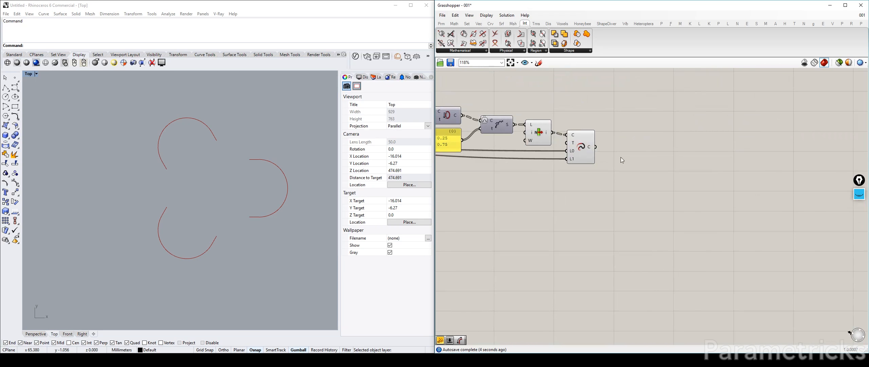
Move the Extend Curve component slightly down from the List Item component, keeping its connections.
{"action": "left_click", "coordinate": [539, 131]}
{"action": "left_click", "coordinate": [581, 150]}
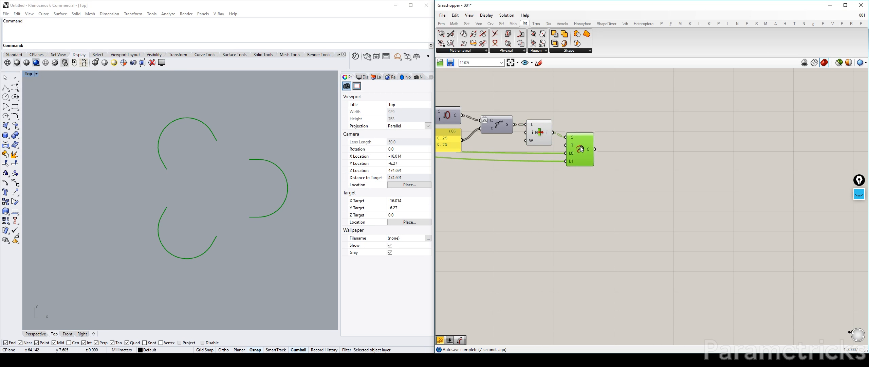
{"action": "left_click_drag", "start_coordinate": [581, 149], "coordinate": [581, 156]}
{"action": "double_click", "coordinate": [629, 120]}
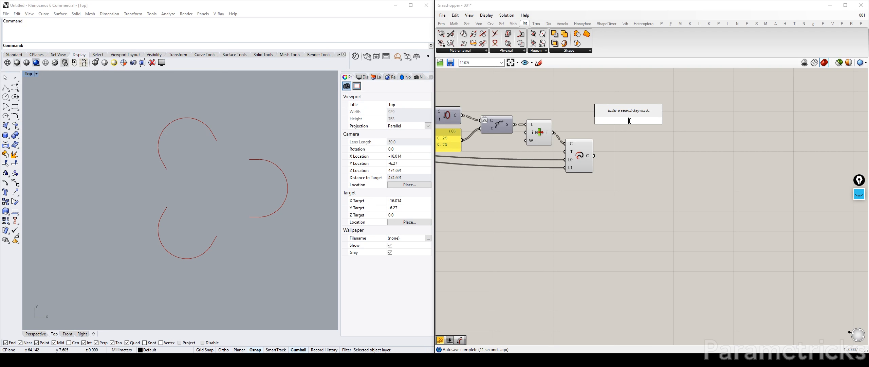
{"action": "left_click_drag", "start_coordinate": [521, 180], "coordinate": [596, 104]}
{"action": "left_click", "coordinate": [555, 152]}
{"action": "left_click", "coordinate": [581, 149]}
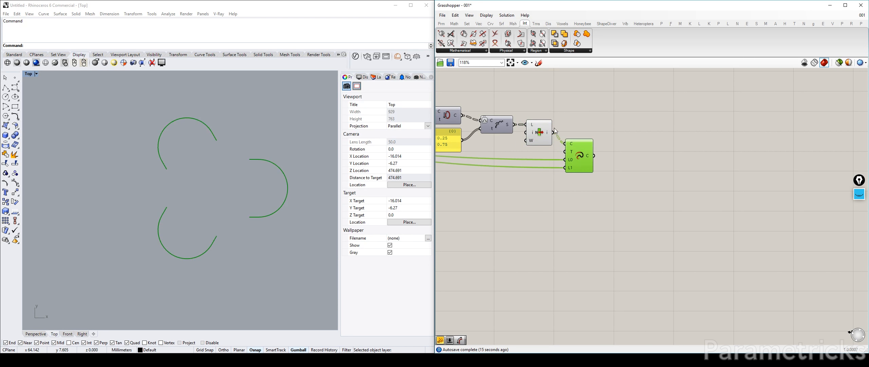
{"action": "left_click", "coordinate": [543, 124]}
{"action": "left_click", "coordinate": [570, 132]}
{"action": "left_click", "coordinate": [545, 122]}
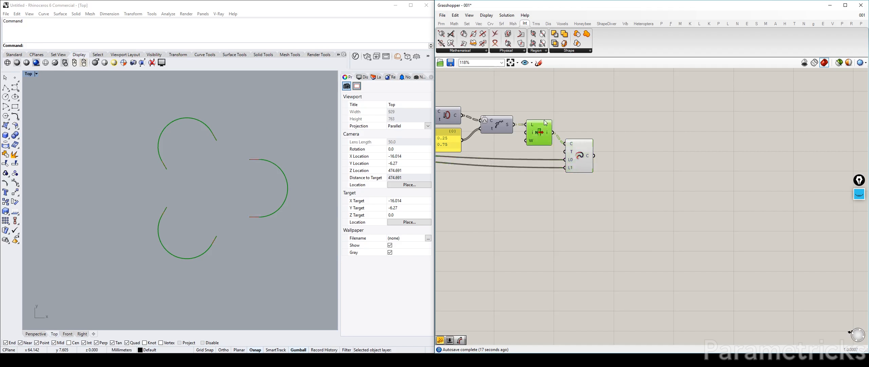
{"action": "left_click", "coordinate": [626, 155]}
{"action": "left_click_drag", "start_coordinate": [579, 152], "coordinate": [578, 154]}
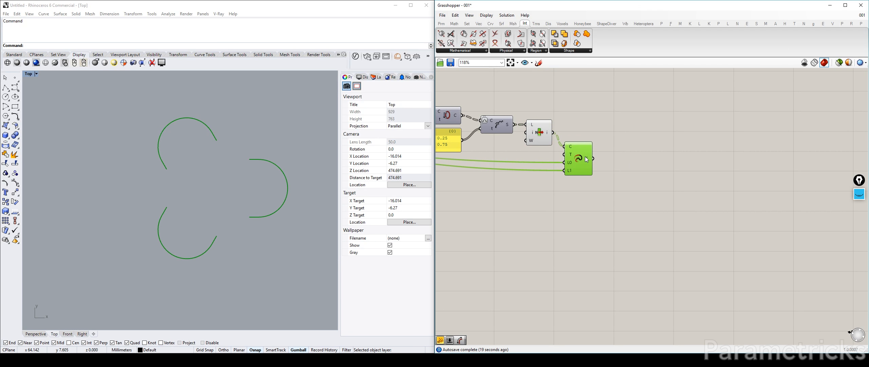
Select the List Item and Extend Curve components together to examine the extended wing arcs in the Rhino viewport.
{"action": "right_click_drag", "start_coordinate": [672, 149], "coordinate": [610, 155]}
{"action": "double_click", "coordinate": [610, 155]}
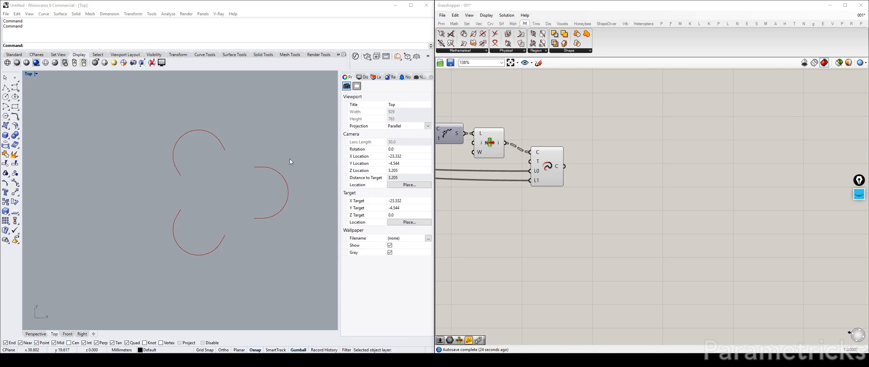
{"action": "left_click", "coordinate": [495, 145]}
{"action": "left_click_drag", "start_coordinate": [536, 120], "coordinate": [489, 217]}
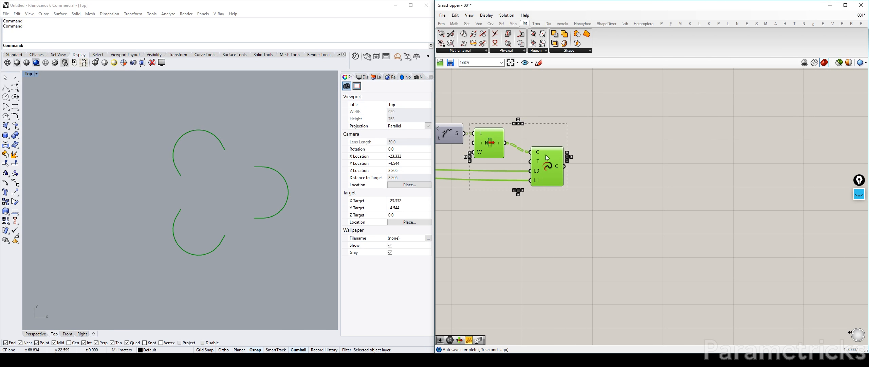
{"action": "left_click", "coordinate": [266, 151]}
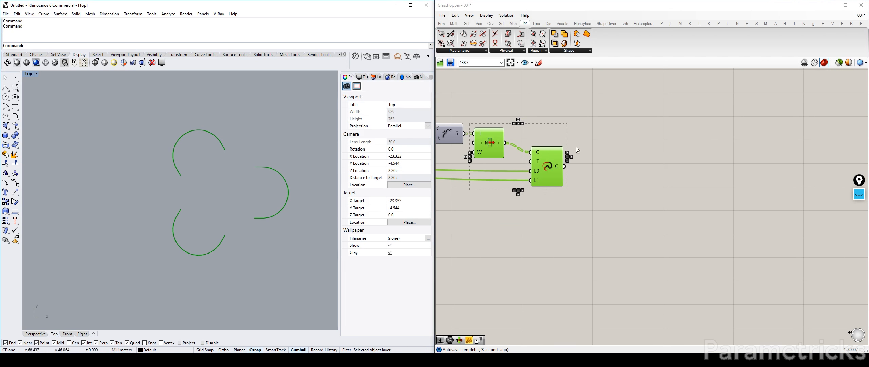
{"action": "left_click", "coordinate": [638, 116]}
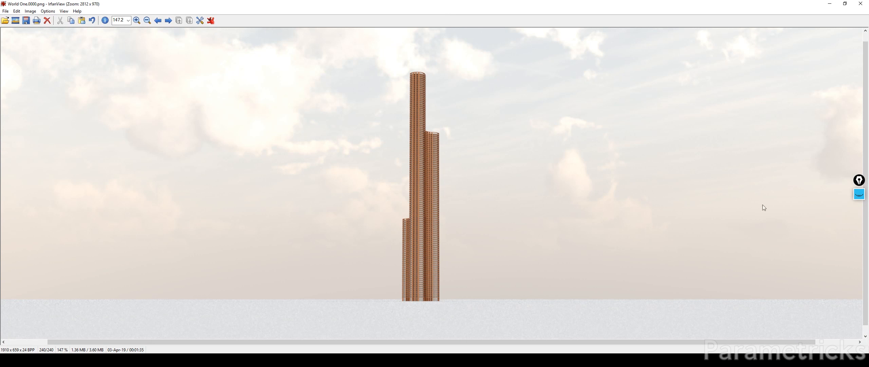
Annotate the World One tower image with a section line near its base and outlines around its three height stages.
{"action": "left_click", "coordinate": [859, 194]}
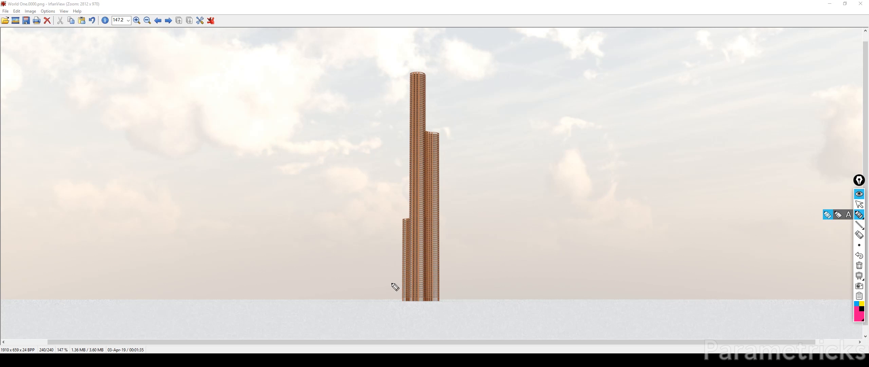
{"action": "left_click_drag", "start_coordinate": [388, 281], "coordinate": [468, 279]}
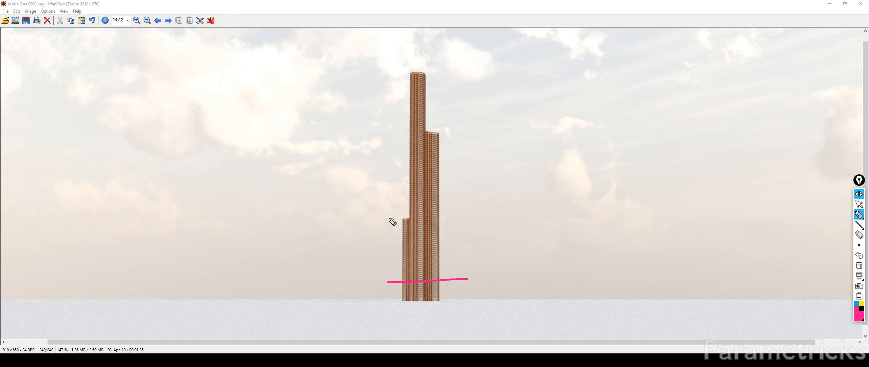
{"action": "mouse_move", "coordinate": [397, 215]}
{"action": "left_mouse_down"}
{"action": "mouse_move", "coordinate": [398, 248]}
{"action": "mouse_move", "coordinate": [423, 305]}
{"action": "mouse_move", "coordinate": [446, 220]}
{"action": "mouse_move", "coordinate": [396, 216]}
{"action": "left_mouse_up"}
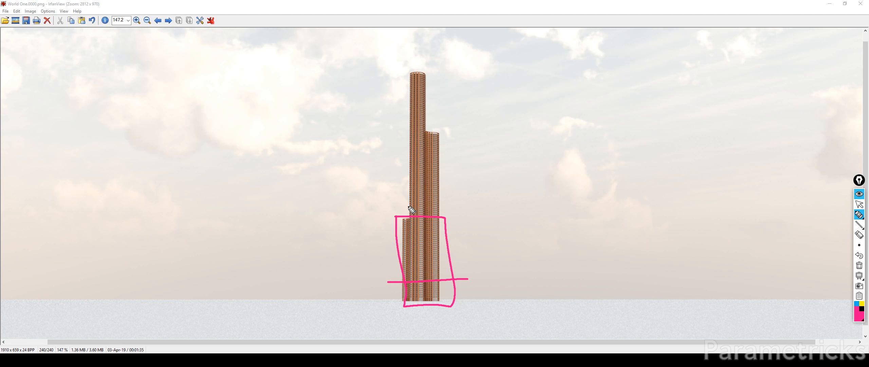
{"action": "mouse_move", "coordinate": [406, 207]}
{"action": "left_mouse_down"}
{"action": "mouse_move", "coordinate": [453, 207]}
{"action": "mouse_move", "coordinate": [419, 129]}
{"action": "mouse_move", "coordinate": [407, 219]}
{"action": "left_mouse_up"}
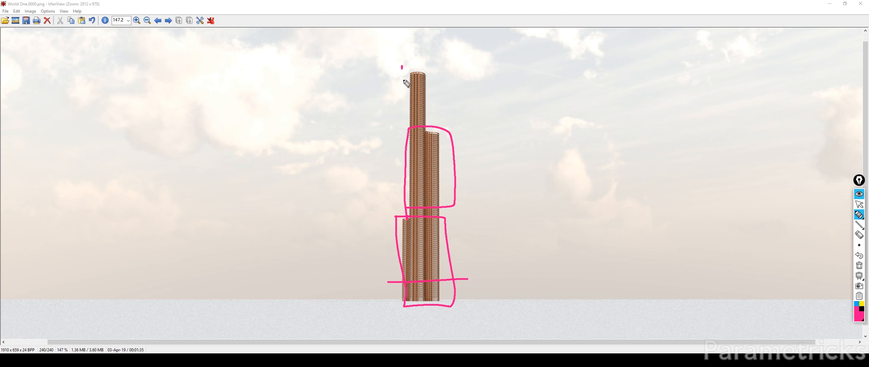
{"action": "mouse_move", "coordinate": [405, 82]}
{"action": "left_mouse_down"}
{"action": "mouse_move", "coordinate": [436, 68]}
{"action": "mouse_move", "coordinate": [400, 63]}
{"action": "left_mouse_up"}
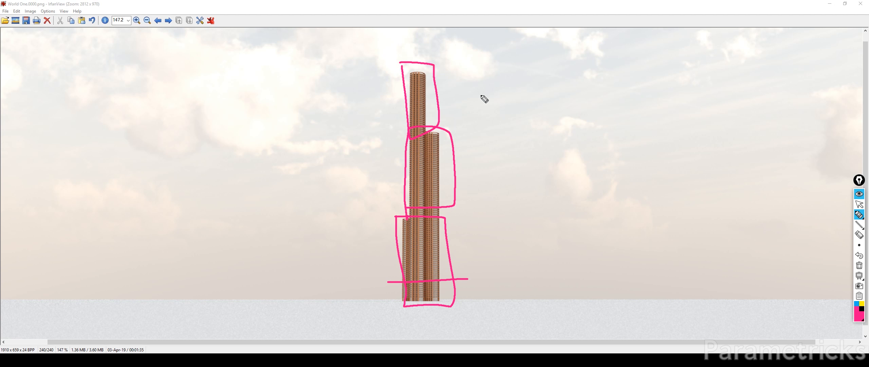
Sketch plan outlines beside the tower's stages: an oval for the upper, a bent two-wing shape for the middle, a three-wing shape for the base.
{"action": "mouse_move", "coordinate": [523, 83]}
{"action": "left_mouse_down"}
{"action": "mouse_move", "coordinate": [503, 91]}
{"action": "mouse_move", "coordinate": [528, 114]}
{"action": "mouse_move", "coordinate": [565, 83]}
{"action": "mouse_move", "coordinate": [522, 85]}
{"action": "left_mouse_up"}
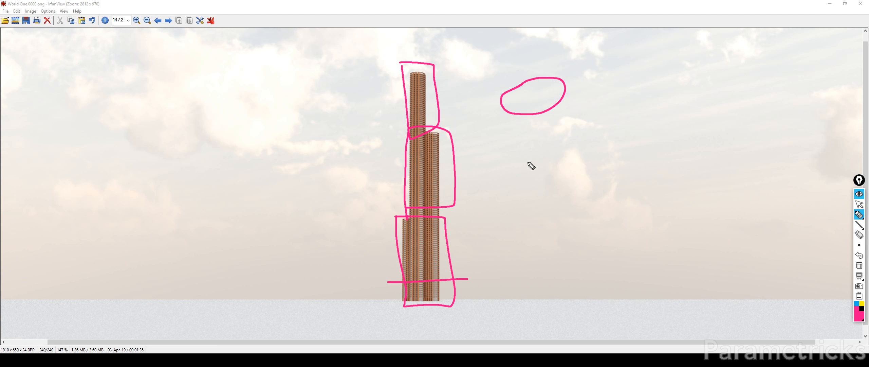
{"action": "mouse_move", "coordinate": [503, 153]}
{"action": "left_mouse_down"}
{"action": "mouse_move", "coordinate": [497, 167]}
{"action": "mouse_move", "coordinate": [556, 175]}
{"action": "mouse_move", "coordinate": [504, 149]}
{"action": "mouse_move", "coordinate": [492, 163]}
{"action": "left_mouse_up"}
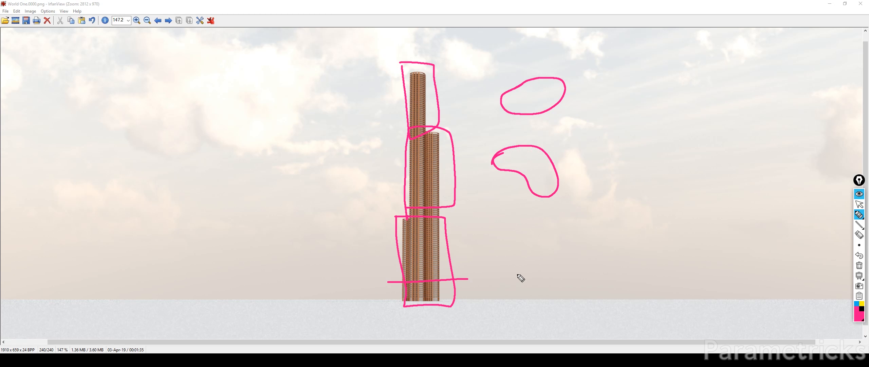
{"action": "mouse_move", "coordinate": [525, 268]}
{"action": "left_mouse_down"}
{"action": "mouse_move", "coordinate": [520, 292]}
{"action": "mouse_move", "coordinate": [565, 288]}
{"action": "mouse_move", "coordinate": [596, 271]}
{"action": "mouse_move", "coordinate": [550, 227]}
{"action": "mouse_move", "coordinate": [522, 261]}
{"action": "mouse_move", "coordinate": [523, 273]}
{"action": "left_mouse_up"}
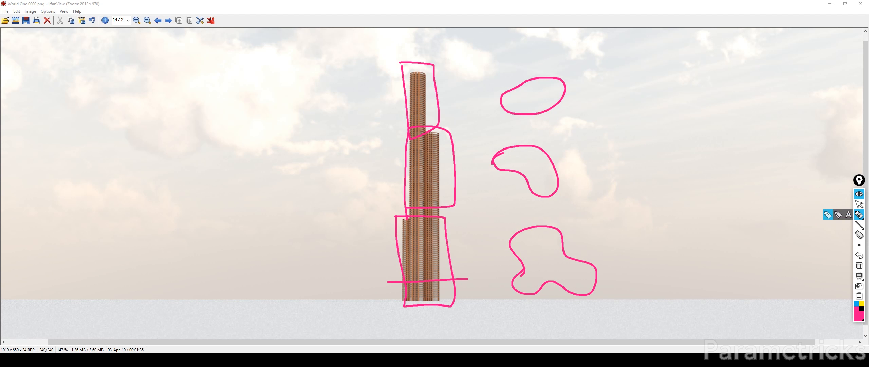
Clear all annotations from the tower image and hide the annotation tools.
{"action": "left_click", "coordinate": [859, 245]}
{"action": "left_click", "coordinate": [859, 265]}
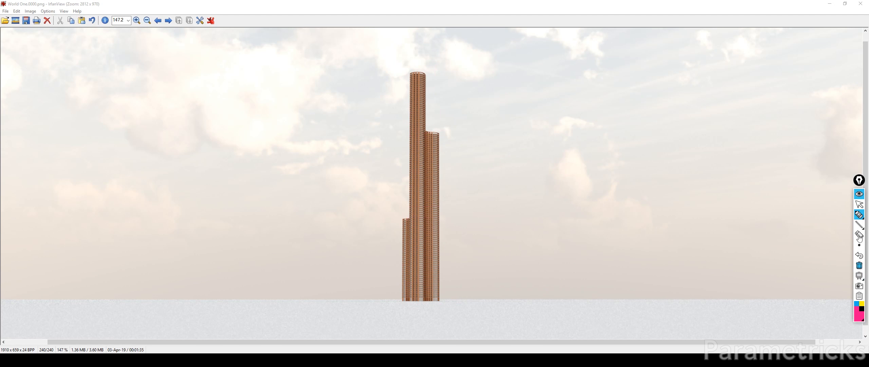
{"action": "left_click", "coordinate": [860, 194]}
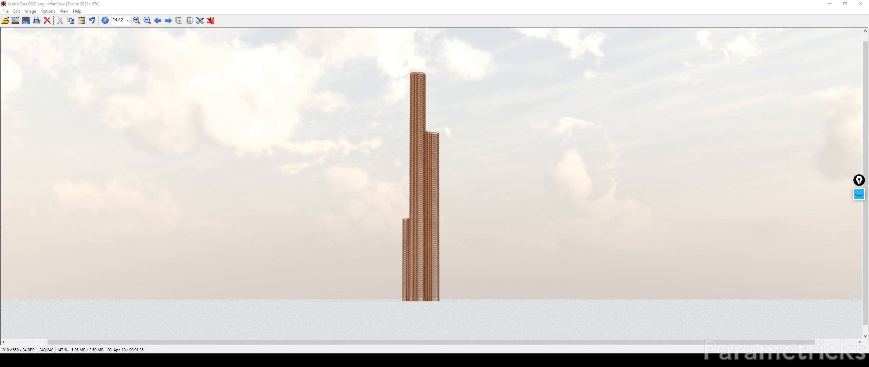
Switch to the browser and examine the three-wing World Towers floor plan beside the tower's elevation.
{"action": "left_click", "coordinate": [267, 359]}
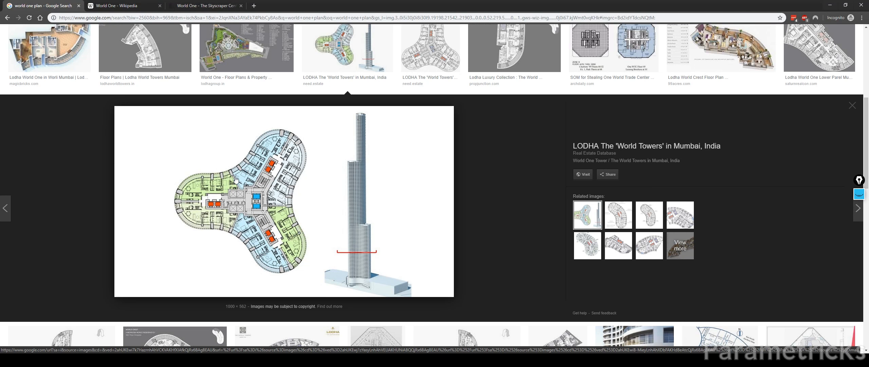
{"action": "scroll", "coordinate": [415, 156], "scroll_direction": "down", "scroll_amount": 5}
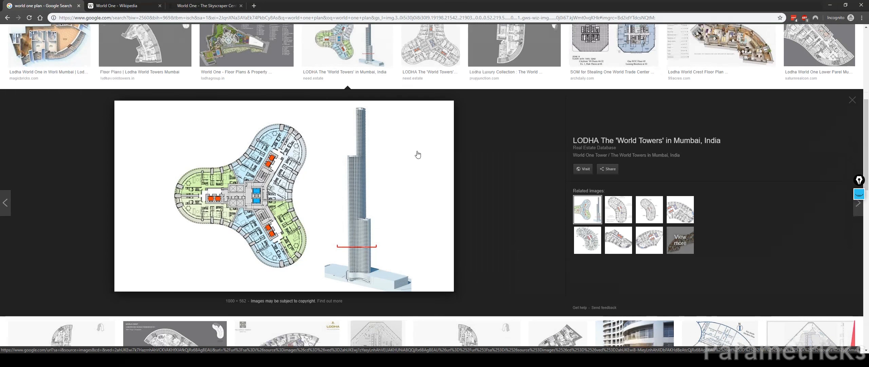
View the neighbouring World Towers floor plan image in the search results, and switch back to Grasshopper.
{"action": "scroll", "coordinate": [420, 112], "scroll_direction": "up", "scroll_amount": 7}
{"action": "left_click", "coordinate": [420, 110]}
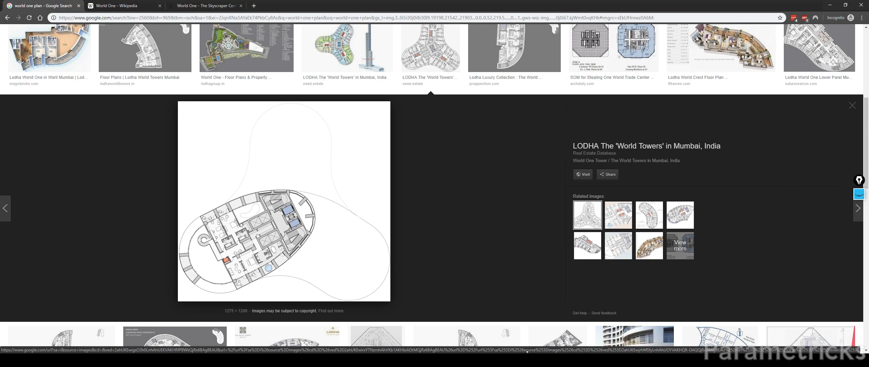
{"action": "key", "text": "alt+Tab"}
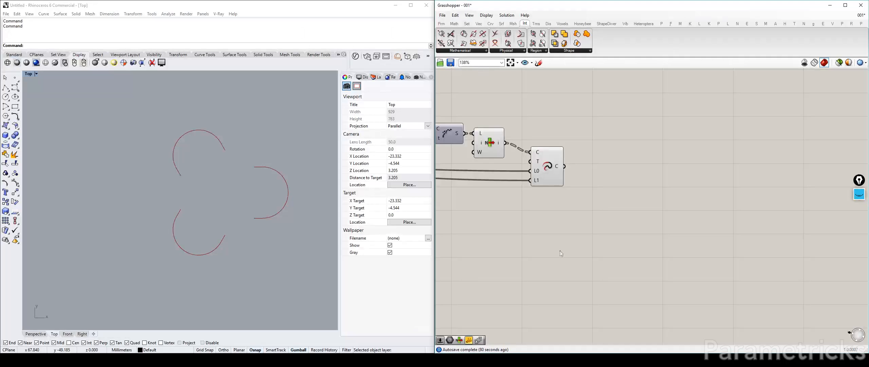
Move the Extend Curve component farther away from List Item to make room, and turn off its preview.
{"action": "left_click", "coordinate": [488, 139]}
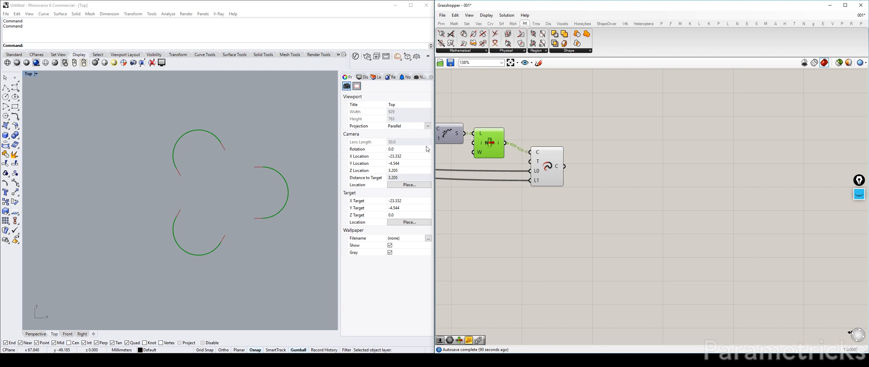
{"action": "scroll", "coordinate": [642, 140], "scroll_direction": "down", "scroll_amount": 4}
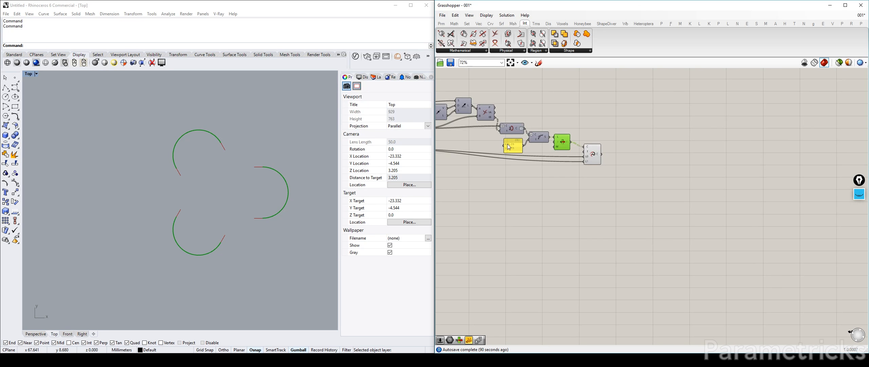
{"action": "scroll", "coordinate": [506, 142], "scroll_direction": "up", "scroll_amount": 3}
{"action": "right_click_drag", "start_coordinate": [591, 145], "coordinate": [482, 155]}
{"action": "scroll", "coordinate": [484, 155], "scroll_direction": "up", "scroll_amount": 2}
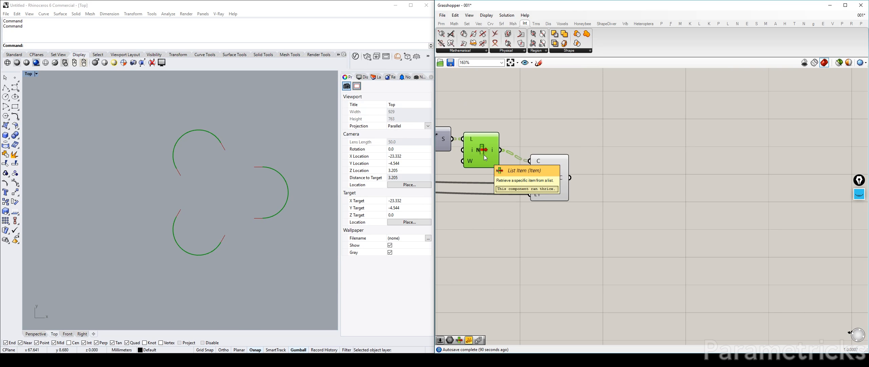
{"action": "left_click_drag", "start_coordinate": [560, 185], "coordinate": [669, 257]}
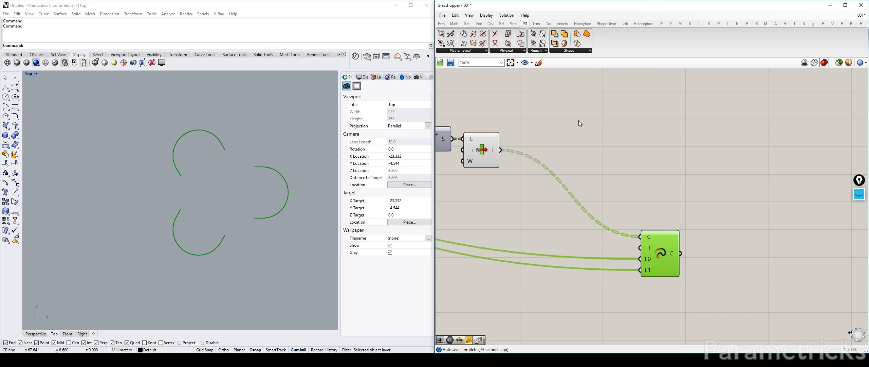
{"action": "left_click", "coordinate": [532, 130]}
{"action": "left_click", "coordinate": [481, 146]}
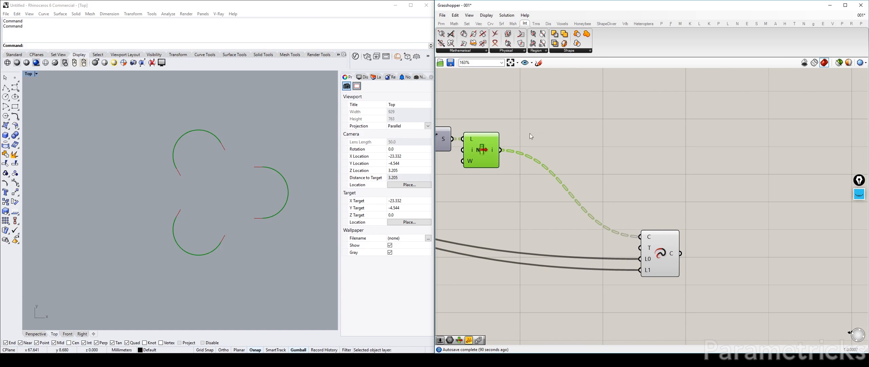
{"action": "left_click", "coordinate": [658, 256]}
{"action": "key", "text": "ctrl+q"}
Add a Repeat Data component beside List Item and feed the List Item output into its data input.
{"action": "left_click", "coordinate": [602, 142]}
{"action": "double_click", "coordinate": [601, 142]}
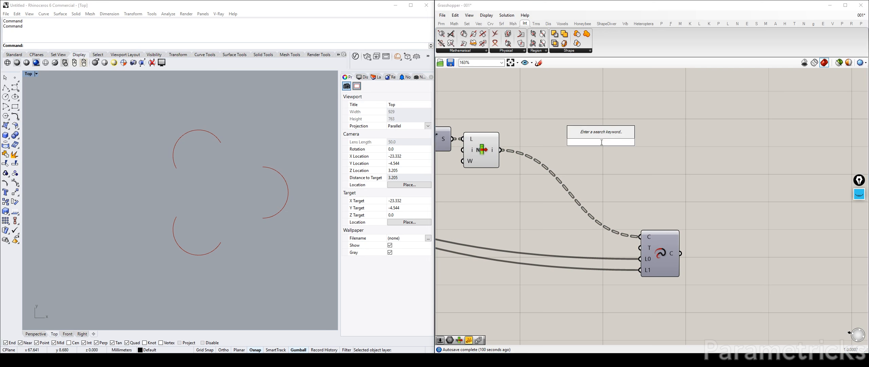
{"action": "type", "text": "REPE"}
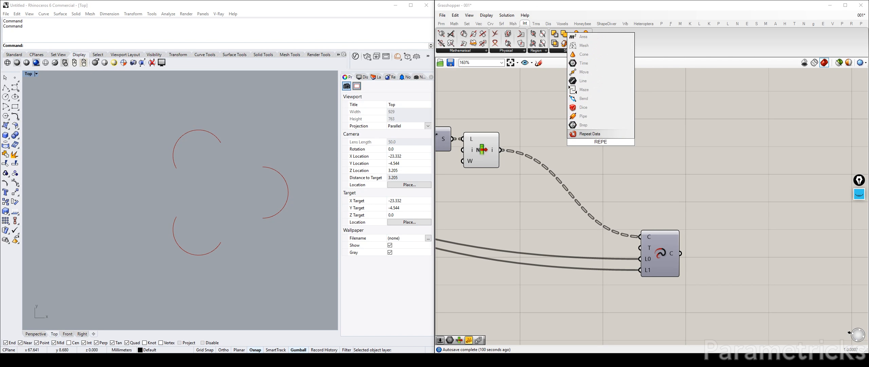
{"action": "left_click", "coordinate": [599, 135]}
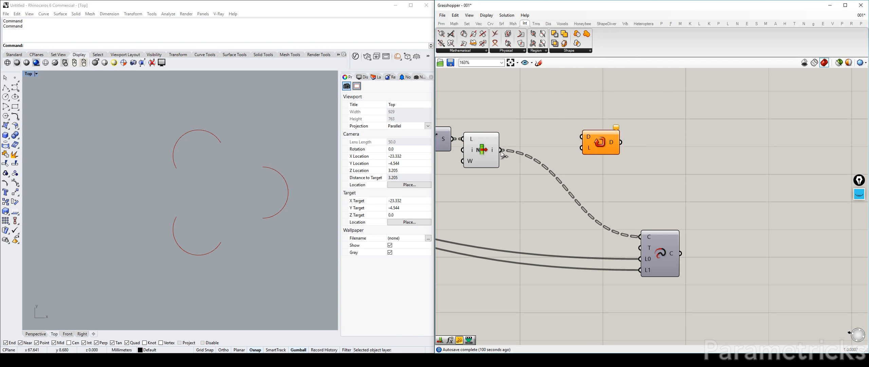
{"action": "left_click_drag", "start_coordinate": [602, 144], "coordinate": [555, 164]}
Add a panel containing the value 3 below the List Item component.
{"action": "double_click", "coordinate": [502, 191]}
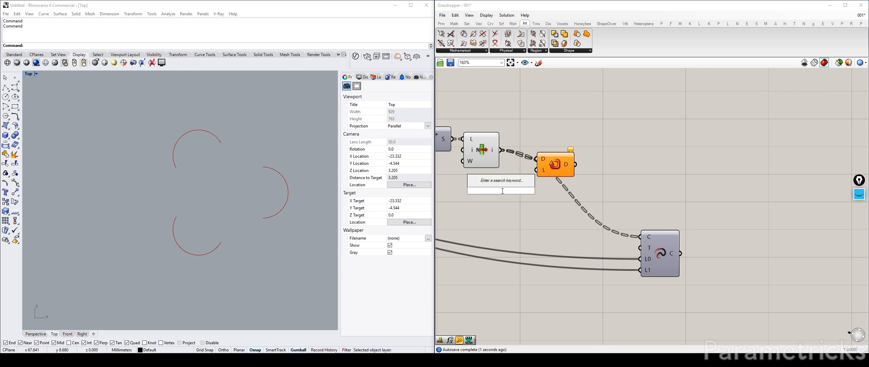
{"action": "type", "text": "//"}
{"action": "key", "text": "Return"}
{"action": "double_click", "coordinate": [507, 190]}
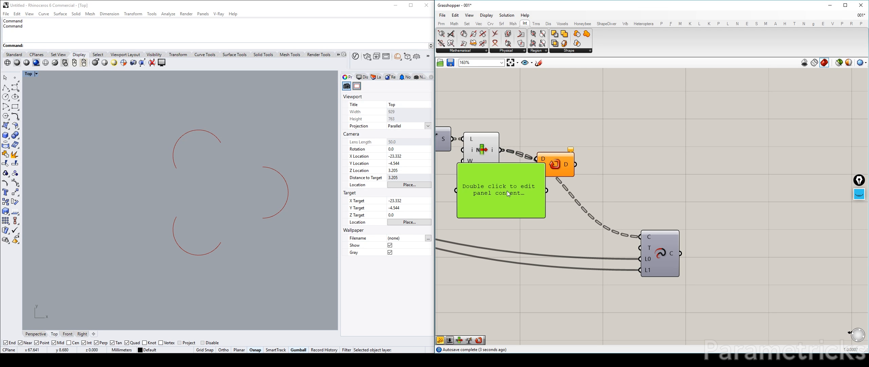
{"action": "type", "text": "3"}
{"action": "left_click", "coordinate": [537, 226]}
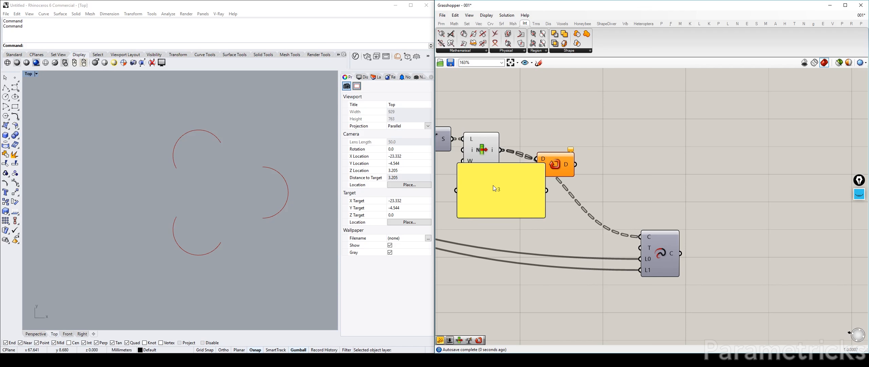
Shrink the new panel, place it in the free space near List Item, and name it BLOCKS.
{"action": "right_click_drag", "start_coordinate": [493, 185], "coordinate": [570, 178]}
{"action": "left_click_drag", "start_coordinate": [534, 156], "coordinate": [510, 189]}
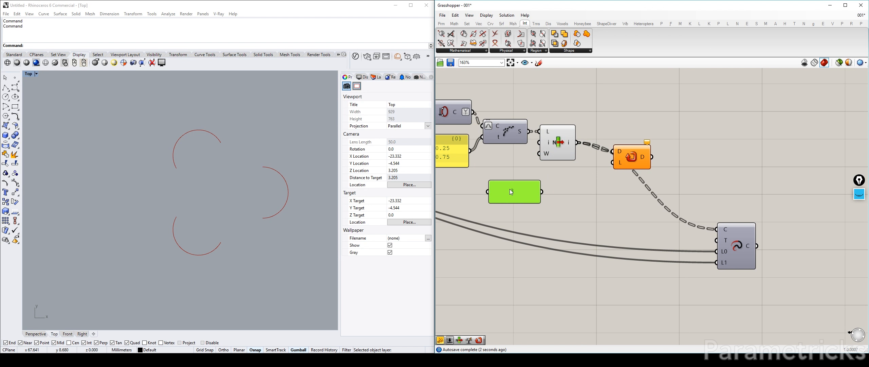
{"action": "right_click", "coordinate": [511, 192]}
{"action": "type", "text": "BLOCKS"}
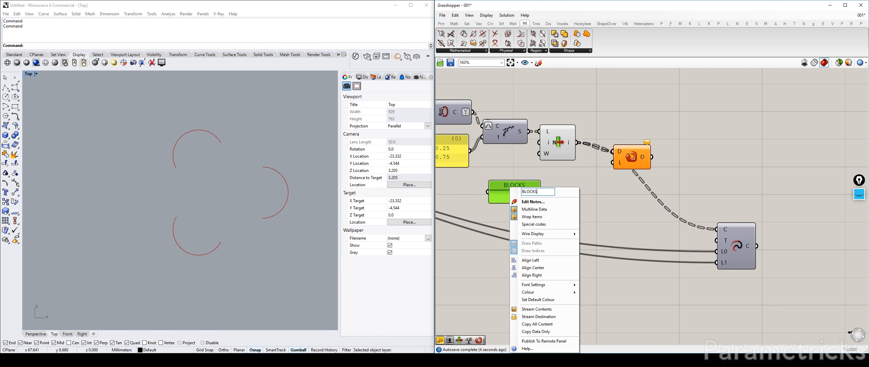
{"action": "left_click", "coordinate": [587, 179]}
Connect the BLOCKS panel to Repeat Data's length input and position it directly beneath List Item.
{"action": "left_click_drag", "start_coordinate": [541, 192], "coordinate": [612, 162]}
{"action": "left_click_drag", "start_coordinate": [521, 199], "coordinate": [563, 187]}
{"action": "right_click_drag", "start_coordinate": [563, 193], "coordinate": [617, 189]}
{"action": "right_click_drag", "start_coordinate": [459, 197], "coordinate": [725, 191]}
{"action": "scroll", "coordinate": [532, 198], "scroll_direction": "down", "scroll_amount": 3}
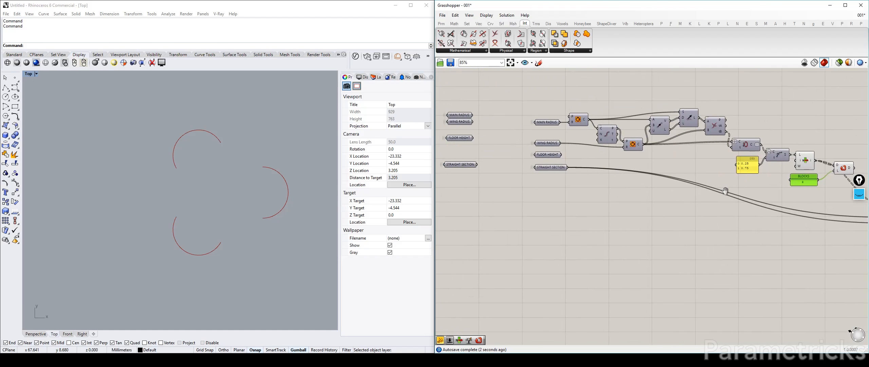
{"action": "right_click_drag", "start_coordinate": [499, 158], "coordinate": [659, 176]}
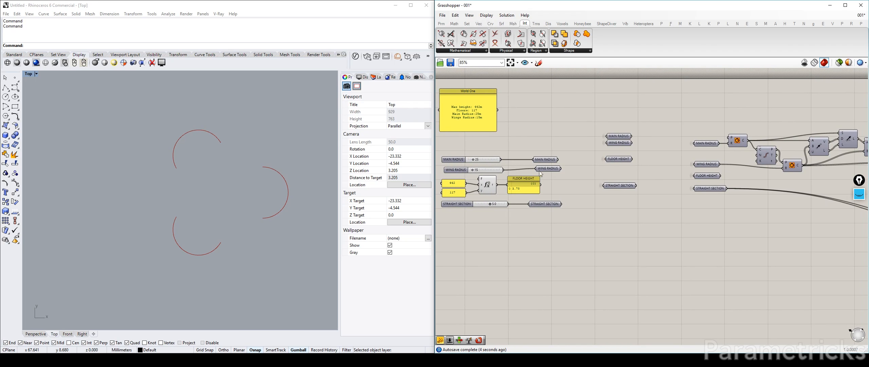
{"action": "right_click_drag", "start_coordinate": [844, 171], "coordinate": [567, 160]}
{"action": "scroll", "coordinate": [596, 179], "scroll_direction": "up", "scroll_amount": 3}
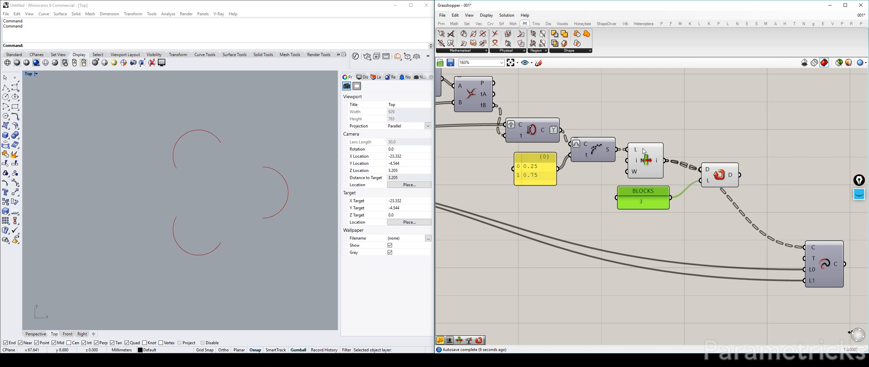
{"action": "scroll", "coordinate": [659, 152], "scroll_direction": "up", "scroll_amount": 3}
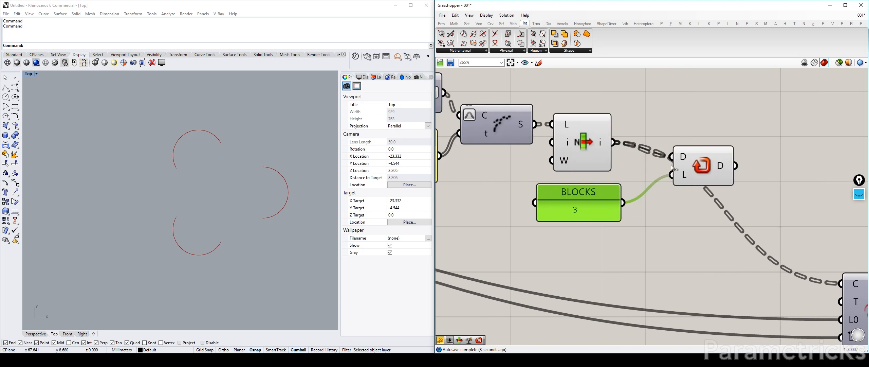
{"action": "left_click_drag", "start_coordinate": [617, 221], "coordinate": [628, 223]}
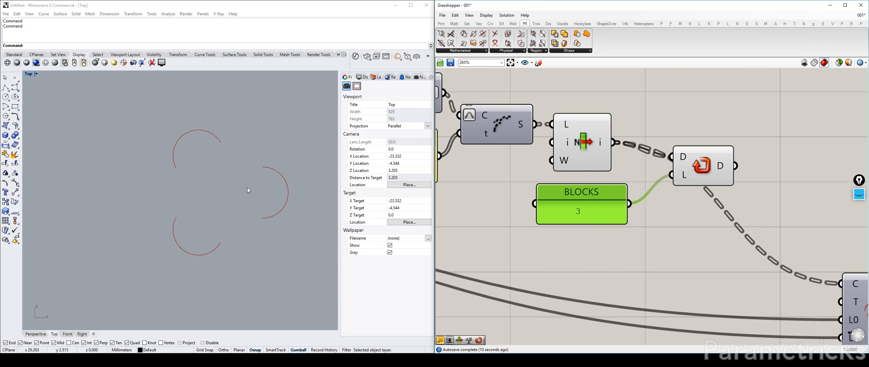
Move the WING RADIUS, FLOOR HEIGHT and STRAIGHT SECTION parameters down, and place BLOCKS above them, wired to Divide Curve's count.
{"action": "scroll", "coordinate": [622, 163], "scroll_direction": "down", "scroll_amount": 4}
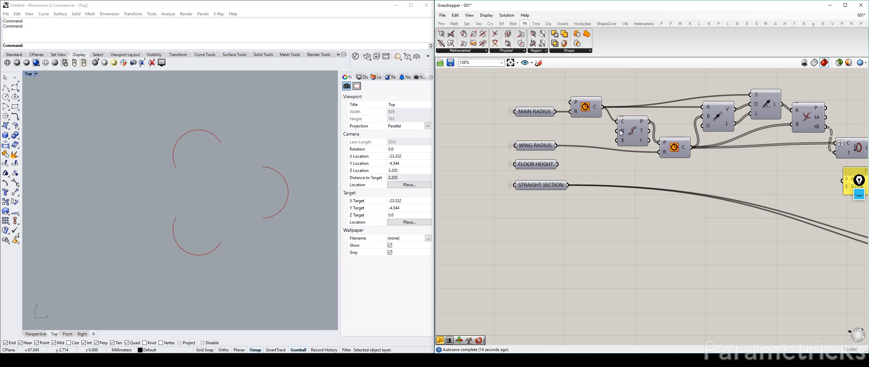
{"action": "left_click_drag", "start_coordinate": [546, 210], "coordinate": [525, 147]}
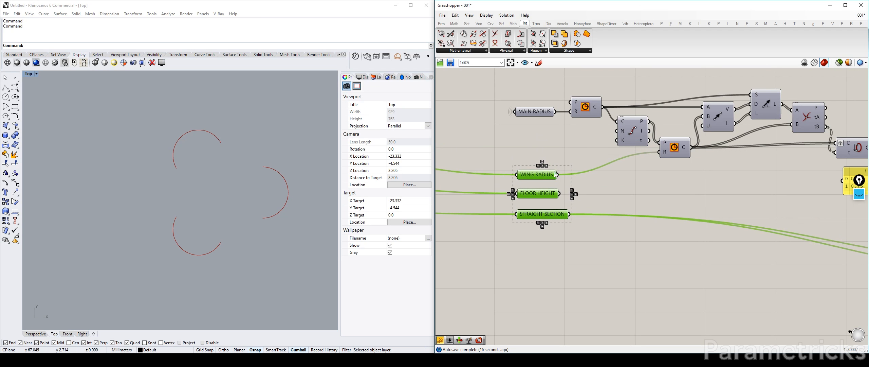
{"action": "scroll", "coordinate": [610, 168], "scroll_direction": "down", "scroll_amount": 3}
{"action": "left_click_drag", "start_coordinate": [725, 181], "coordinate": [518, 135]}
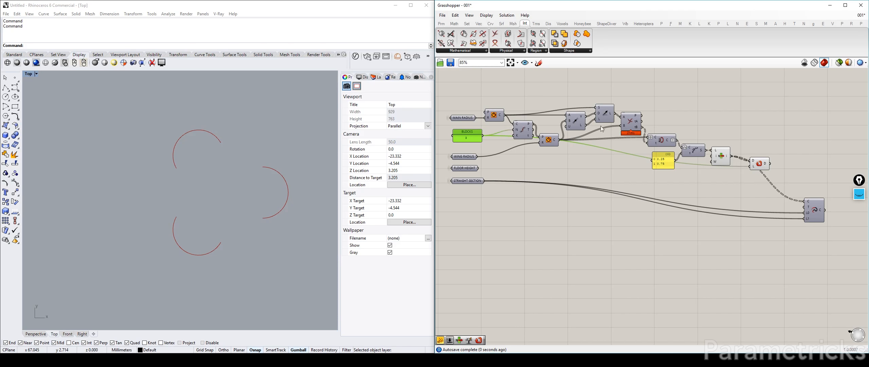
Test the wing layout with the BLOCKS value set to 5, and set it back to 3.
{"action": "double_click", "coordinate": [477, 136]}
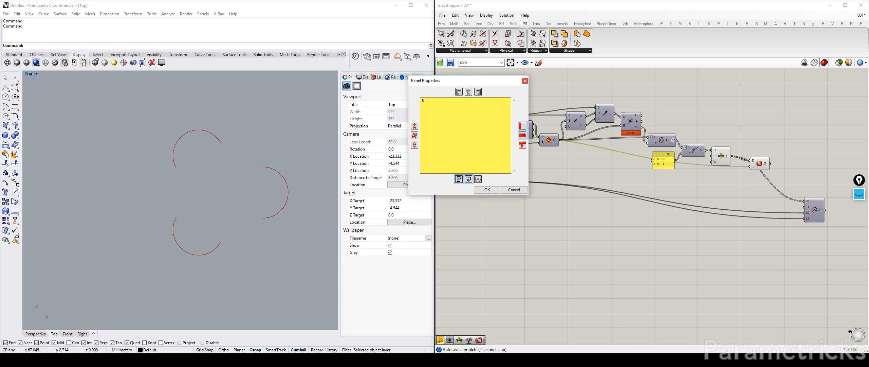
{"action": "type", "text": "5"}
{"action": "left_click", "coordinate": [485, 190]}
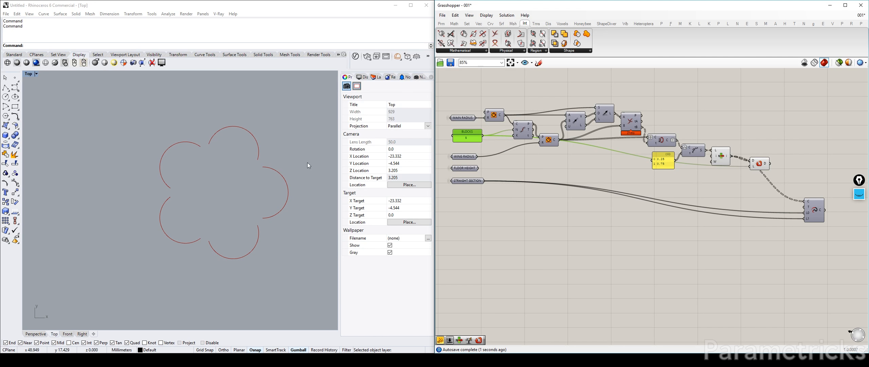
{"action": "double_click", "coordinate": [470, 138]}
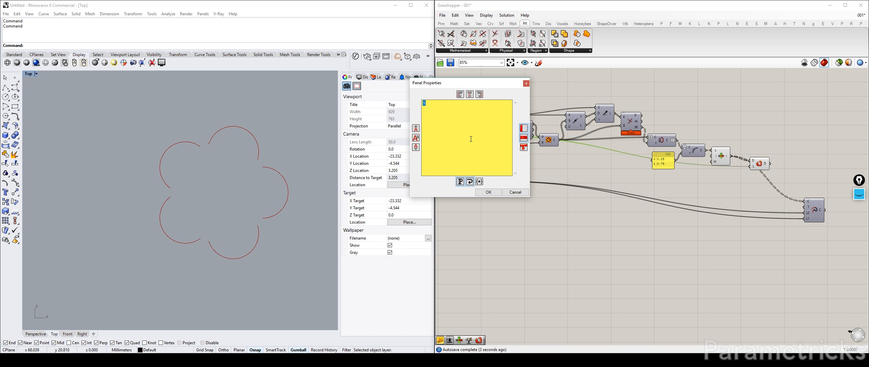
{"action": "type", "text": "3"}
{"action": "left_click", "coordinate": [489, 192]}
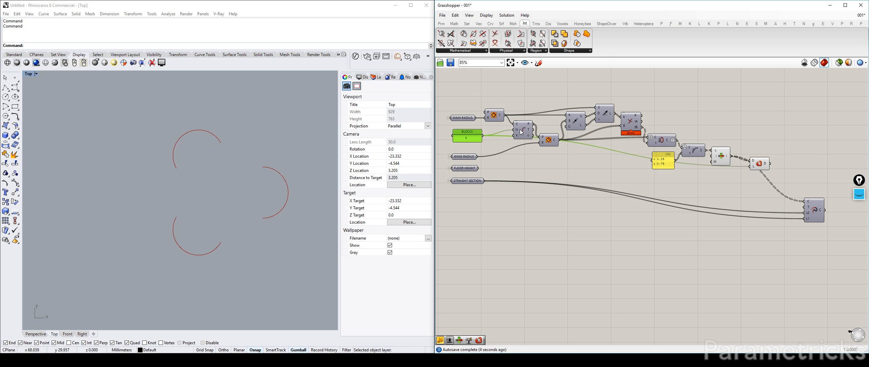
Shift Divide Curve slightly upward and move Repeat Data slightly lower beside List Item to tidy the wiring.
{"action": "mouse_move", "coordinate": [522, 131]}
{"action": "left_mouse_down"}
{"action": "mouse_move", "coordinate": [556, 143]}
{"action": "mouse_move", "coordinate": [523, 125]}
{"action": "left_mouse_up"}
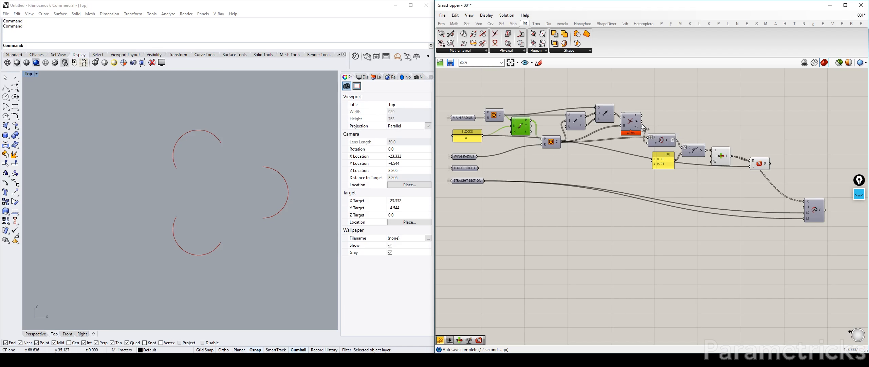
{"action": "right_click_drag", "start_coordinate": [804, 150], "coordinate": [675, 132]}
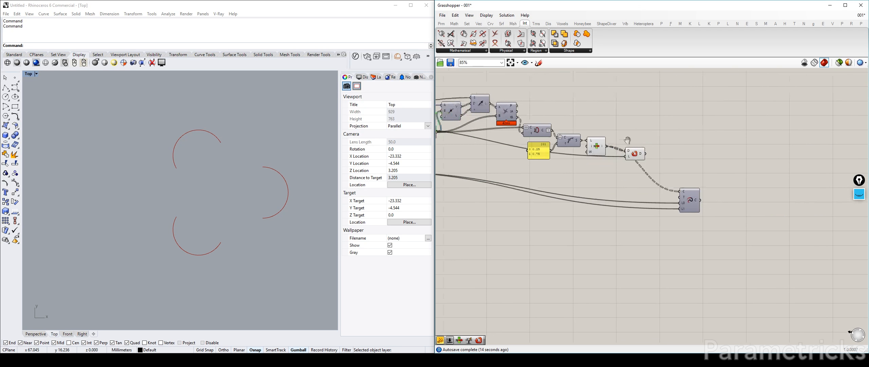
{"action": "scroll", "coordinate": [654, 139], "scroll_direction": "up", "scroll_amount": 5}
{"action": "left_click", "coordinate": [571, 159]}
{"action": "left_click", "coordinate": [493, 147]}
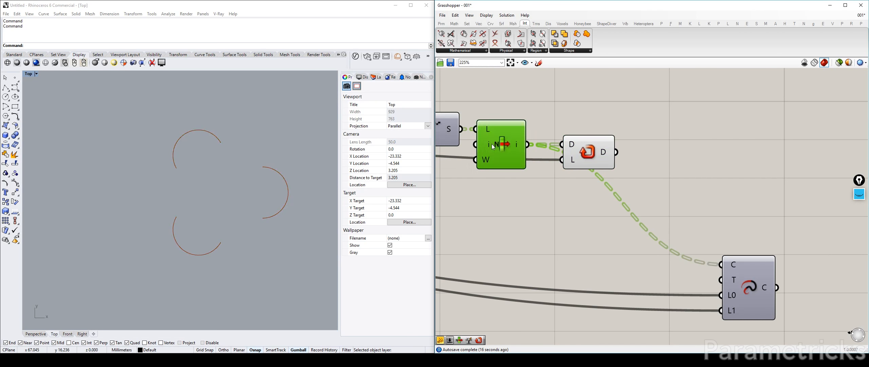
{"action": "left_click_drag", "start_coordinate": [595, 156], "coordinate": [596, 172]}
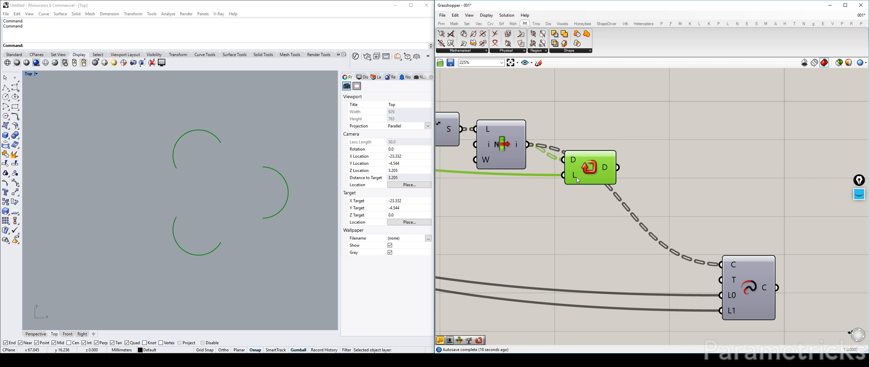
Add a Move component beside Repeat Data and connect Repeat Data's output to its geometry input.
{"action": "mouse_move", "coordinate": [605, 170]}
{"action": "right_click_drag", "start_coordinate": [692, 145], "coordinate": [613, 146]}
{"action": "left_click", "coordinate": [613, 146]}
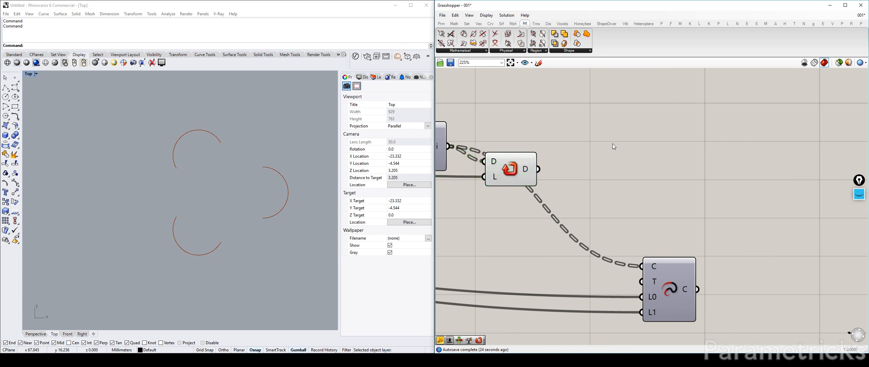
{"action": "double_click", "coordinate": [614, 147]}
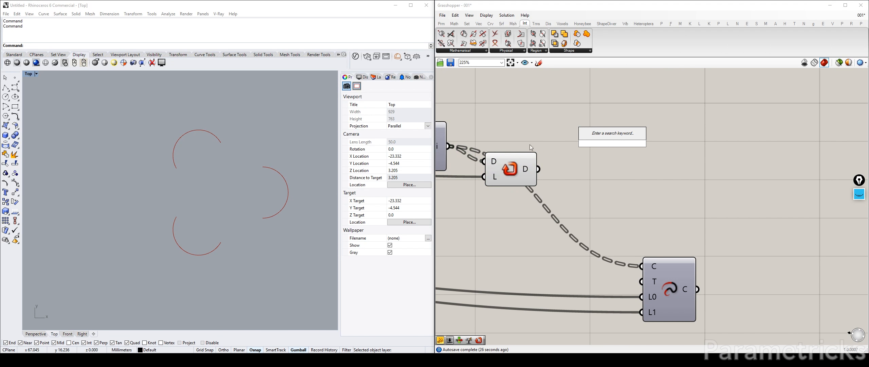
{"action": "left_click", "coordinate": [514, 178]}
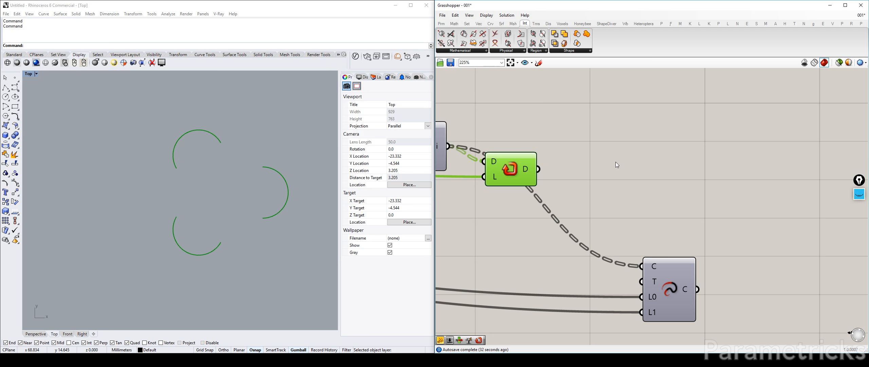
{"action": "double_click", "coordinate": [586, 161]}
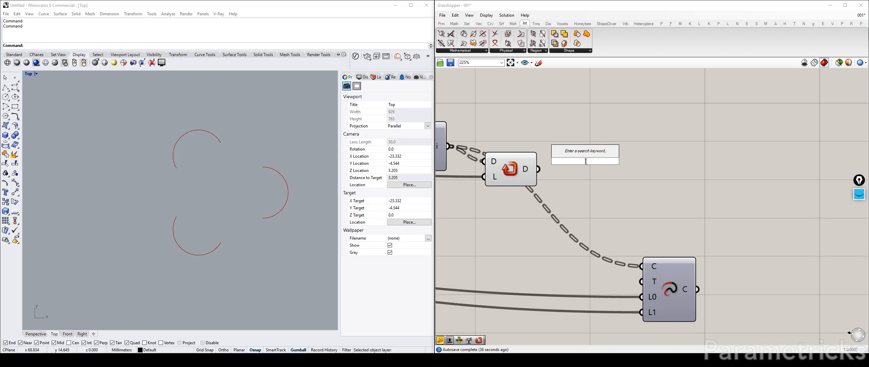
{"action": "type", "text": "move"}
{"action": "key", "text": "Return"}
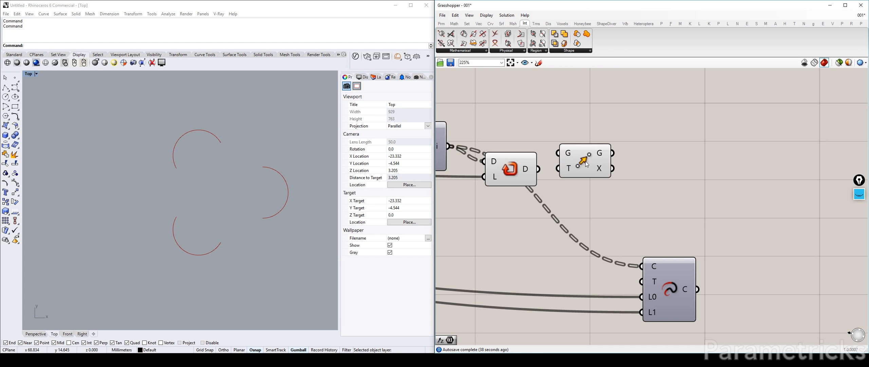
{"action": "mouse_move", "coordinate": [576, 166]}
{"action": "left_mouse_down"}
{"action": "mouse_move", "coordinate": [569, 179]}
{"action": "mouse_move", "coordinate": [562, 167]}
{"action": "left_mouse_up"}
{"action": "double_click", "coordinate": [486, 238]}
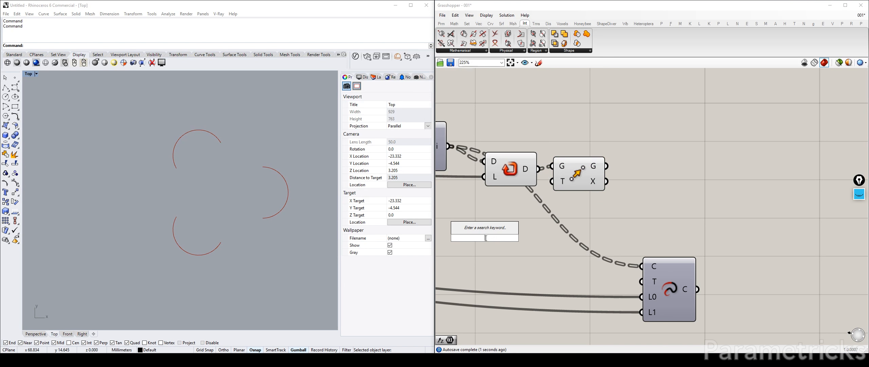
{"action": "type", "text": "+1"}
{"action": "key", "text": "Return"}
{"action": "left_click", "coordinate": [478, 241]}
{"action": "key", "text": "Delete"}
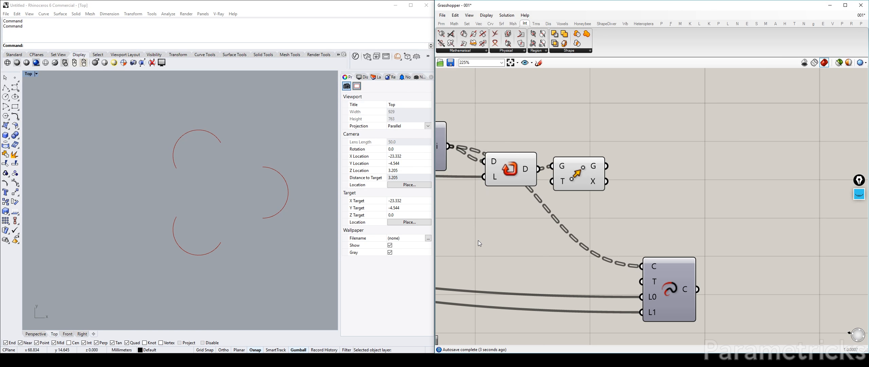
Add a Unit X vector wired to Move's translation input, and shift Extend Curve farther away to free up space.
{"action": "double_click", "coordinate": [478, 239]}
{"action": "type", "text": "X"}
{"action": "left_click", "coordinate": [484, 214]}
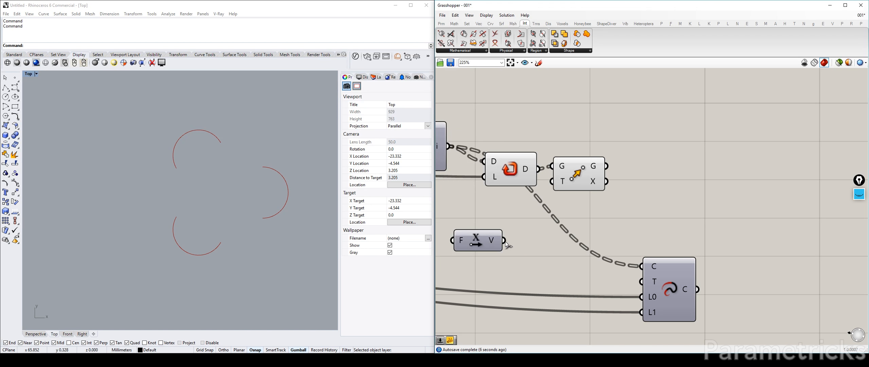
{"action": "left_click_drag", "start_coordinate": [504, 240], "coordinate": [602, 193]}
{"action": "scroll", "coordinate": [591, 190], "scroll_direction": "down", "scroll_amount": 2}
{"action": "left_click_drag", "start_coordinate": [641, 215], "coordinate": [748, 309]}
{"action": "left_click_drag", "start_coordinate": [509, 196], "coordinate": [535, 187]}
Add a panel below Unit X containing 0, 150 and 300 on separate lines, with multiline data turned off.
{"action": "left_click", "coordinate": [536, 240]}
{"action": "double_click", "coordinate": [535, 239]}
{"action": "type", "text": "panel"}
{"action": "key", "text": "Return"}
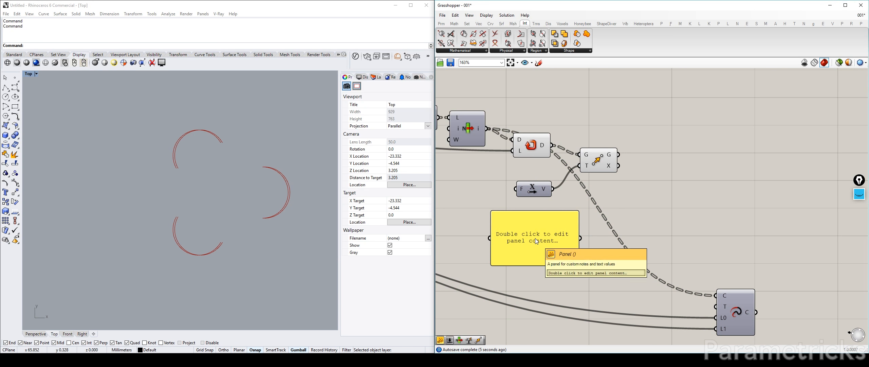
{"action": "double_click", "coordinate": [544, 237]}
{"action": "type", "text": "0"}
{"action": "key", "text": "Return"}
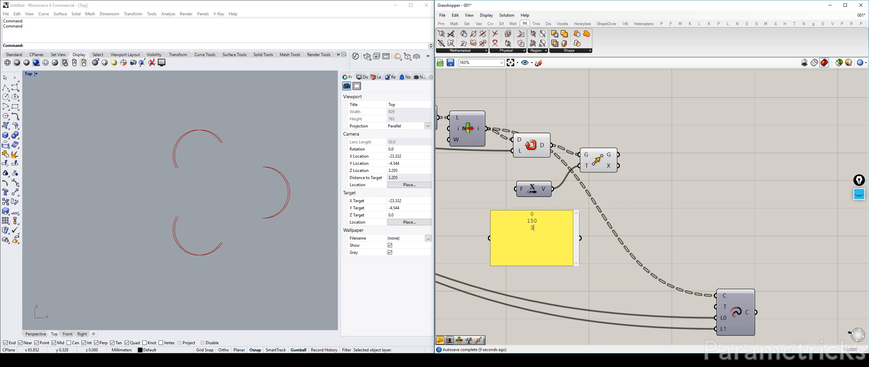
{"action": "type", "text": "150 300"}
{"action": "left_click", "coordinate": [599, 237]}
{"action": "right_click", "coordinate": [543, 240]}
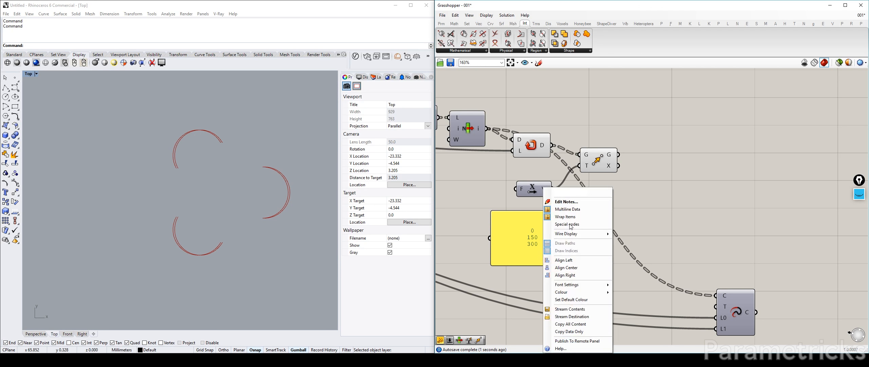
{"action": "left_click", "coordinate": [570, 209]}
Shrink the 0, 150, 300 panel, wire it to Unit X's factor input, and place it right beside Unit X.
{"action": "right_click_drag", "start_coordinate": [508, 244], "coordinate": [595, 245]}
{"action": "left_click_drag", "start_coordinate": [595, 245], "coordinate": [494, 213]}
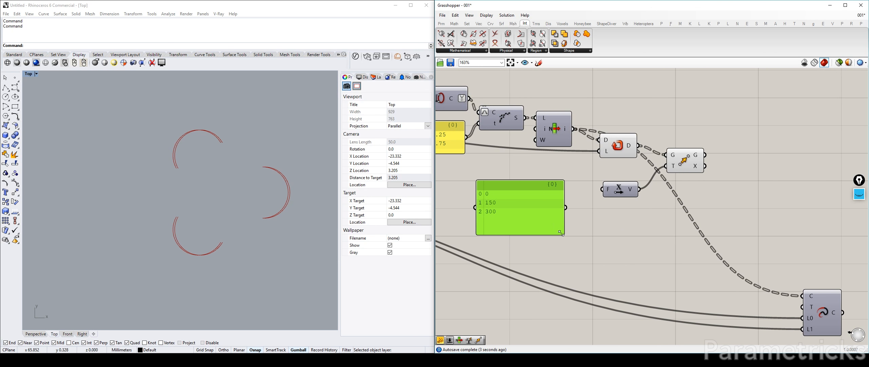
{"action": "left_click_drag", "start_coordinate": [562, 236], "coordinate": [602, 189]}
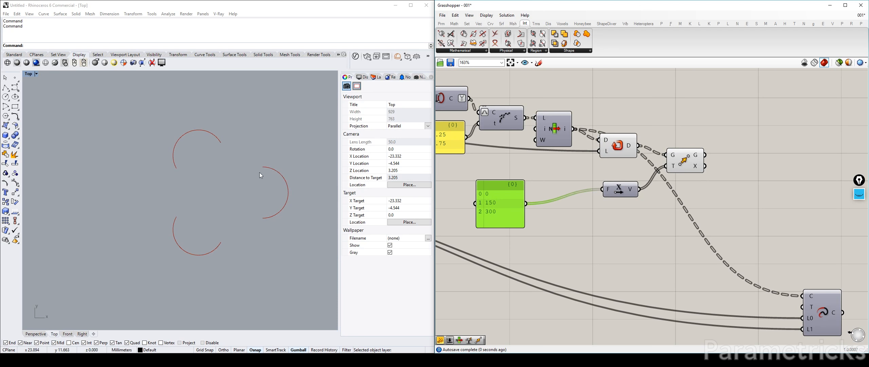
{"action": "scroll", "coordinate": [259, 172], "scroll_direction": "down", "scroll_amount": 8}
{"action": "scroll", "coordinate": [215, 182], "scroll_direction": "up", "scroll_amount": 5}
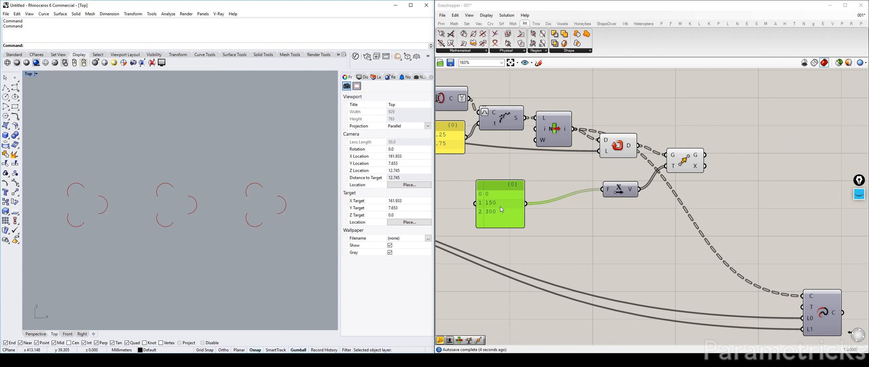
{"action": "left_click_drag", "start_coordinate": [500, 206], "coordinate": [563, 192]}
{"action": "right_click_drag", "start_coordinate": [658, 163], "coordinate": [583, 176]}
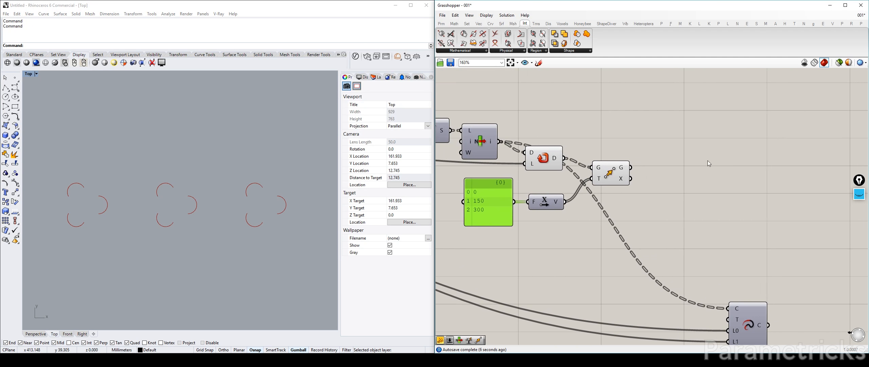
{"action": "double_click", "coordinate": [700, 145]}
{"action": "left_click", "coordinate": [552, 162]}
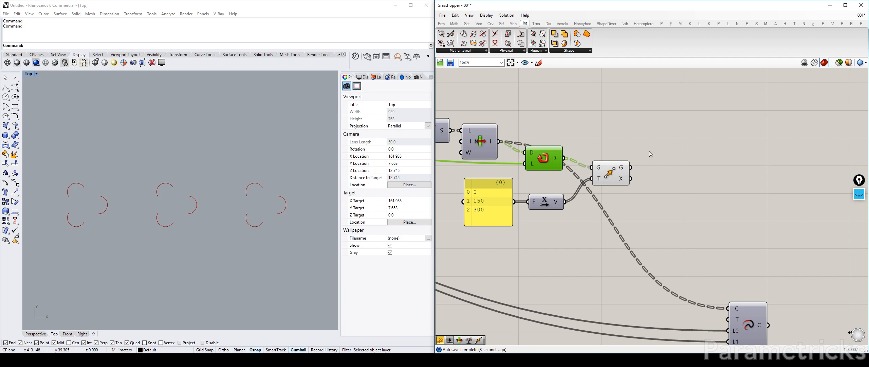
{"action": "left_click", "coordinate": [859, 193]}
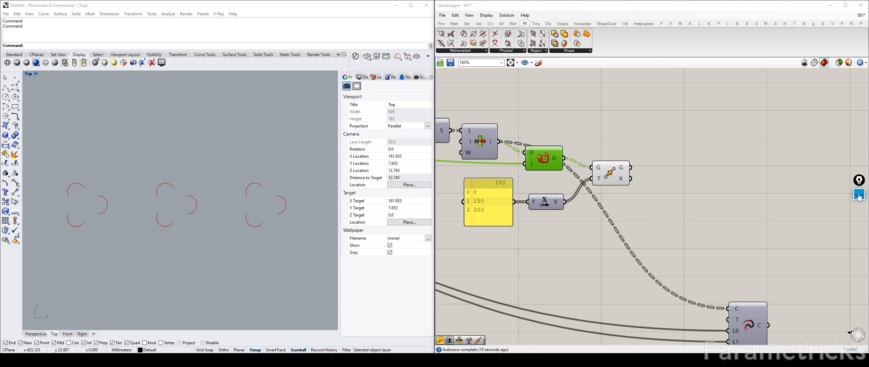
{"action": "left_click", "coordinate": [859, 215]}
{"action": "mouse_move", "coordinate": [70, 168]}
{"action": "left_mouse_down"}
{"action": "mouse_move", "coordinate": [119, 205]}
{"action": "mouse_move", "coordinate": [77, 166]}
{"action": "left_mouse_up"}
{"action": "left_click_drag", "start_coordinate": [79, 111], "coordinate": [77, 139]}
{"action": "left_click_drag", "start_coordinate": [177, 167], "coordinate": [176, 157]}
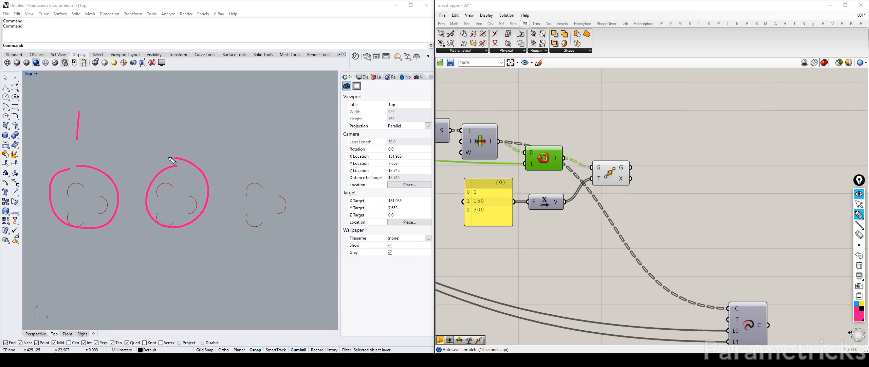
{"action": "left_click_drag", "start_coordinate": [172, 108], "coordinate": [202, 143]}
{"action": "left_click_drag", "start_coordinate": [274, 163], "coordinate": [282, 177]}
{"action": "mouse_move", "coordinate": [272, 103]}
{"action": "left_mouse_down"}
{"action": "mouse_move", "coordinate": [271, 140]}
{"action": "mouse_move", "coordinate": [248, 138]}
{"action": "left_mouse_up"}
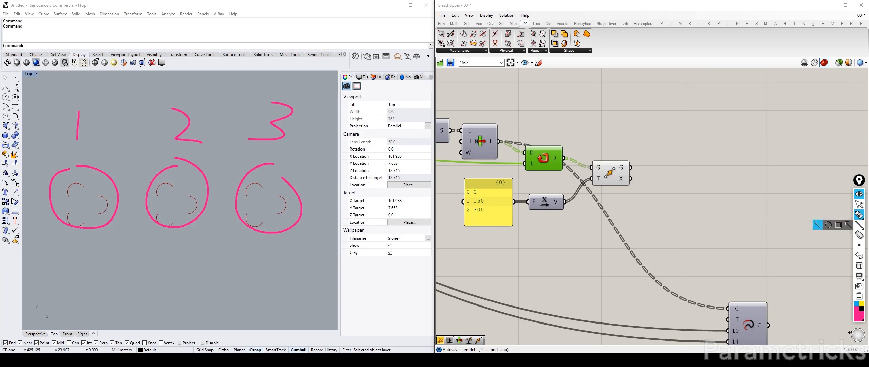
{"action": "left_click", "coordinate": [860, 265]}
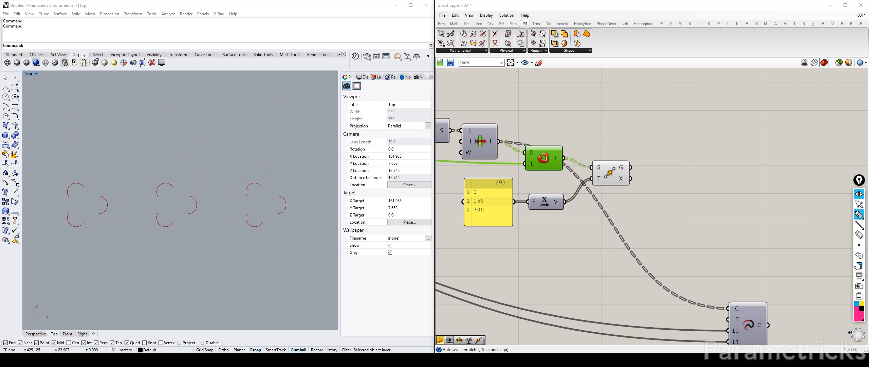
{"action": "left_click", "coordinate": [859, 194]}
Add a Tree Branch component fed by Move's geometry output, and simplify its tree input.
{"action": "double_click", "coordinate": [690, 186]}
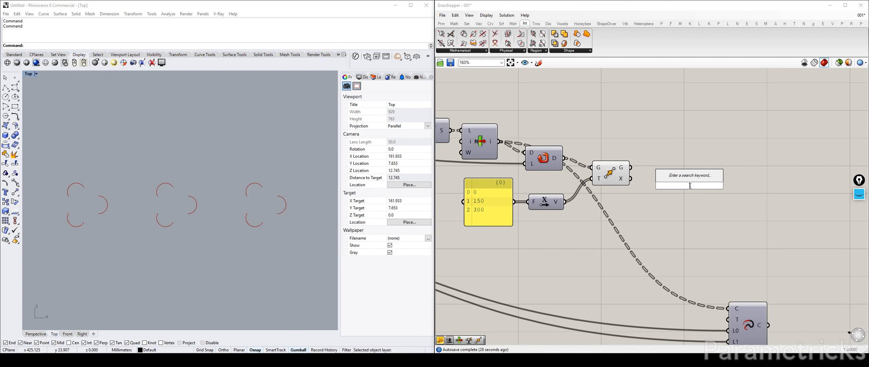
{"action": "type", "text": "BRANCH TREE"}
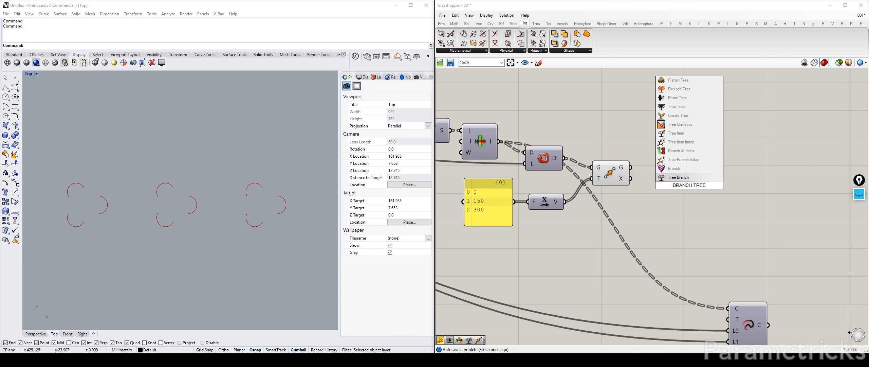
{"action": "left_click", "coordinate": [679, 177]}
{"action": "left_click_drag", "start_coordinate": [631, 167], "coordinate": [671, 180]}
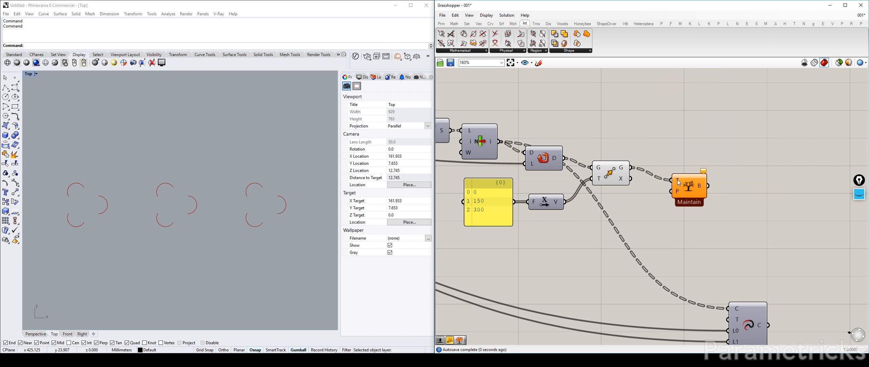
{"action": "right_click", "coordinate": [677, 180]}
{"action": "left_click", "coordinate": [703, 239]}
Add a Path slider set to 0, connect it to Tree Branch's path input, and align Tree Branch beside the slider.
{"action": "double_click", "coordinate": [684, 141]}
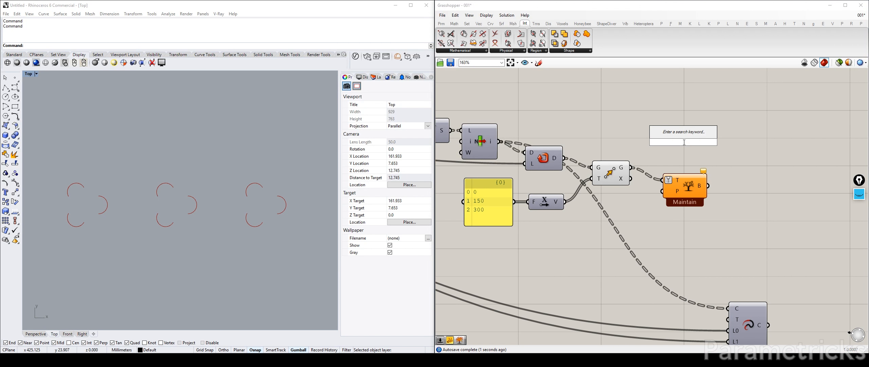
{"action": "type", "text": "0<5"}
{"action": "key", "text": "Return"}
{"action": "left_click_drag", "start_coordinate": [692, 142], "coordinate": [744, 147]}
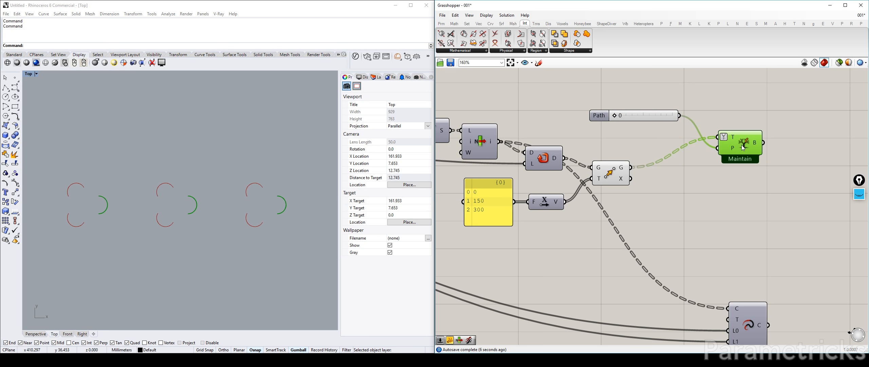
{"action": "left_click_drag", "start_coordinate": [743, 147], "coordinate": [731, 125]}
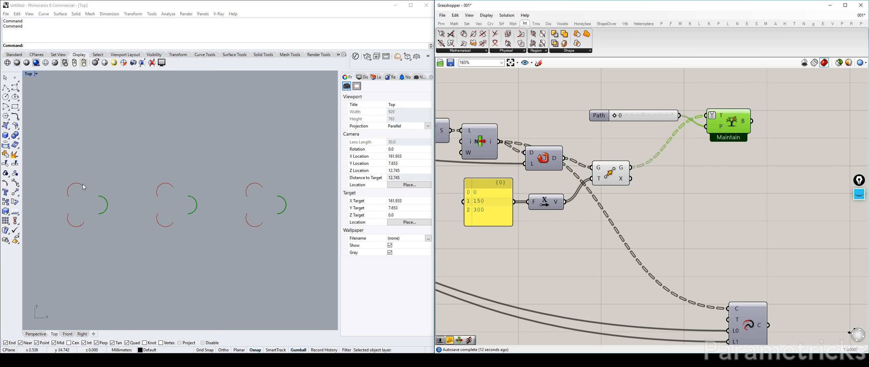
Add a Flip Matrix component beside Move and connect Move's geometry output to its data input.
{"action": "double_click", "coordinate": [765, 166]}
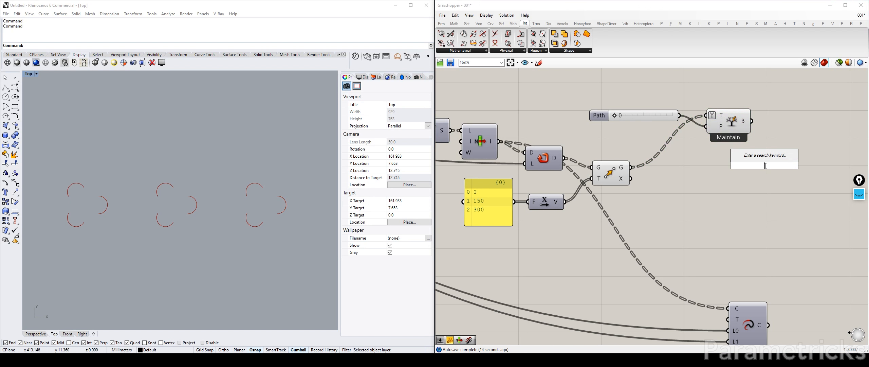
{"action": "type", "text": "FLIP M"}
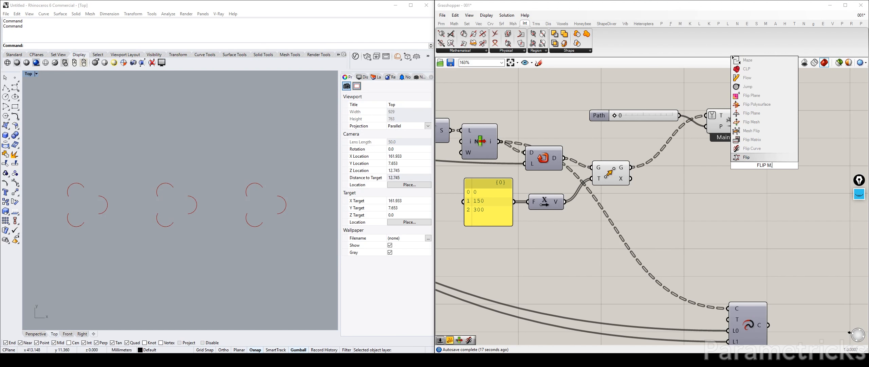
{"action": "key", "text": "Return"}
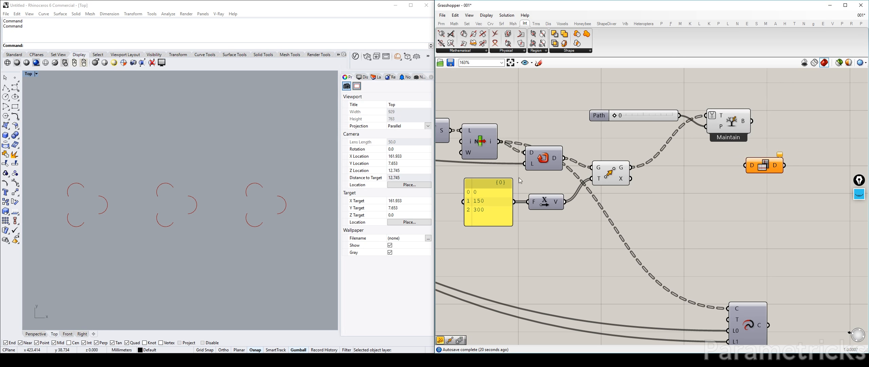
{"action": "left_click_drag", "start_coordinate": [769, 167], "coordinate": [701, 168]}
{"action": "scroll", "coordinate": [696, 175], "scroll_direction": "up", "scroll_amount": 1}
{"action": "scroll", "coordinate": [696, 176], "scroll_direction": "up", "scroll_amount": 2}
{"action": "scroll", "coordinate": [697, 164], "scroll_direction": "down", "scroll_amount": 3}
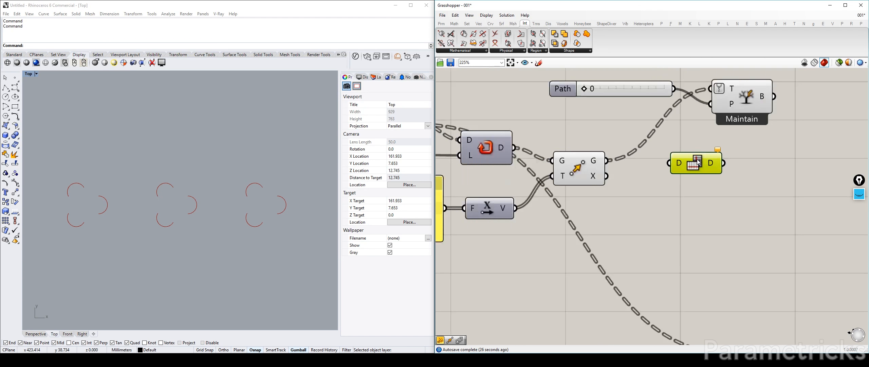
{"action": "left_click_drag", "start_coordinate": [633, 160], "coordinate": [665, 160]}
Rewire Tree Branch's tree input to Flip Matrix's output, and check the grouping of each block by raising Path to 2.
{"action": "left_click_drag", "start_coordinate": [726, 118], "coordinate": [741, 134]}
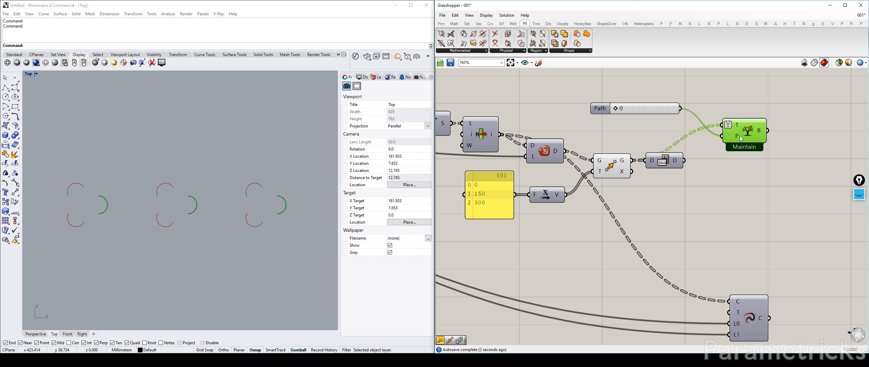
{"action": "left_click_drag", "start_coordinate": [684, 160], "coordinate": [721, 125]}
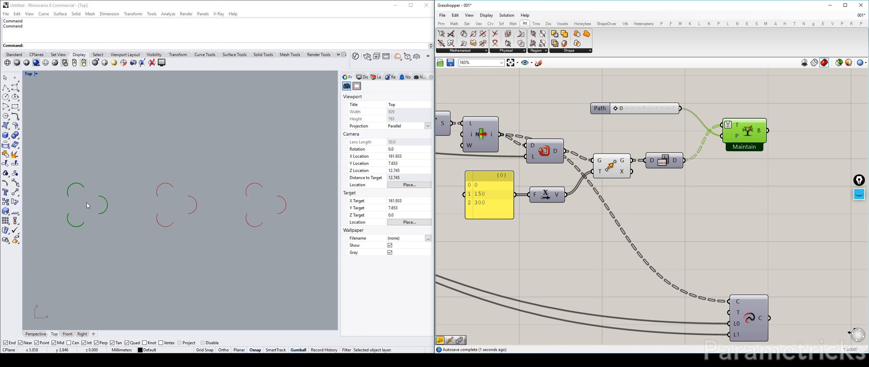
{"action": "right_click_drag", "start_coordinate": [87, 203], "coordinate": [105, 202]}
{"action": "scroll", "coordinate": [127, 183], "scroll_direction": "down", "scroll_amount": 2}
{"action": "scroll", "coordinate": [105, 204], "scroll_direction": "up", "scroll_amount": 2}
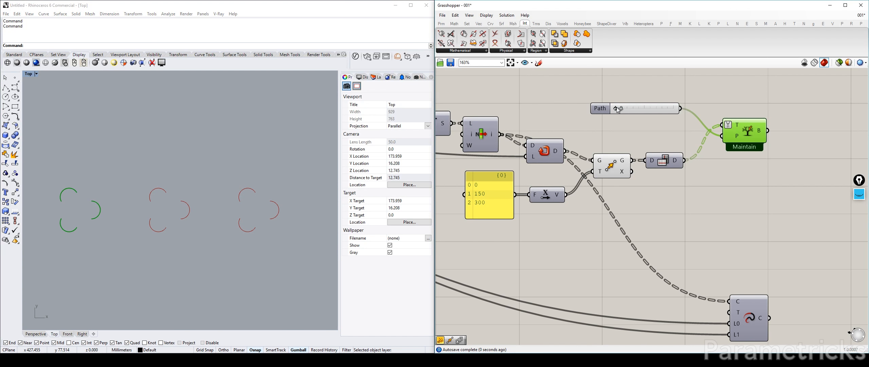
{"action": "left_click_drag", "start_coordinate": [618, 110], "coordinate": [665, 106]}
Delete the Path slider and Tree Branch component, and select Flip Matrix to preview its curves.
{"action": "left_click", "coordinate": [676, 111], "text": "shift"}
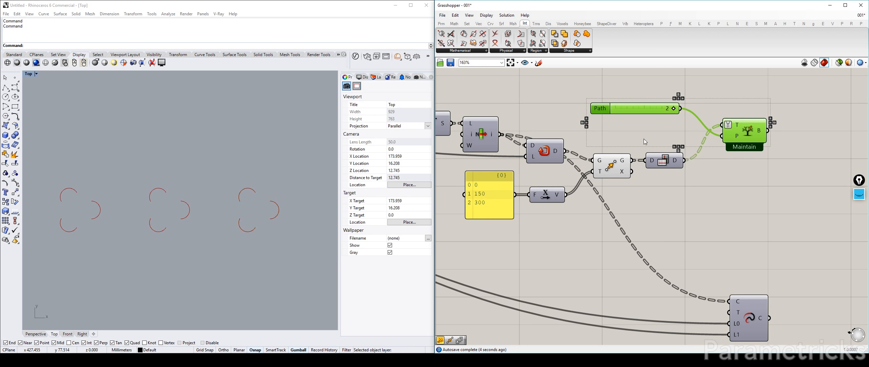
{"action": "key", "text": "Delete"}
{"action": "left_click", "coordinate": [611, 169]}
{"action": "left_click", "coordinate": [671, 163]}
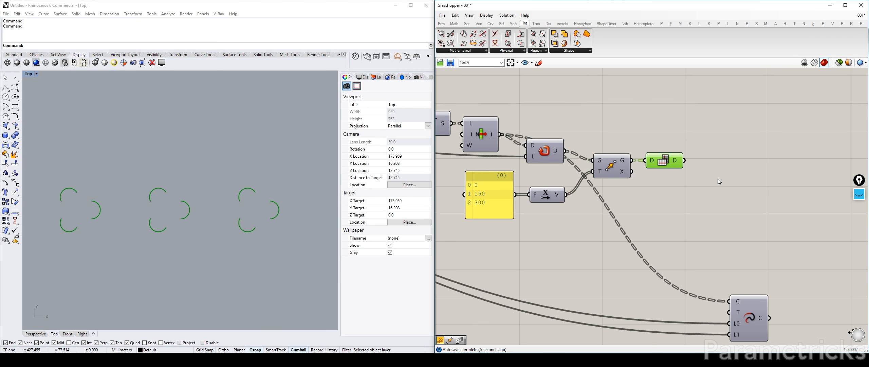
Deselect Flip Matrix and sketch ink curves over the first and second blocks to mark how their arcs connect.
{"action": "right_click_drag", "start_coordinate": [718, 179], "coordinate": [616, 152]}
{"action": "left_click", "coordinate": [632, 184]}
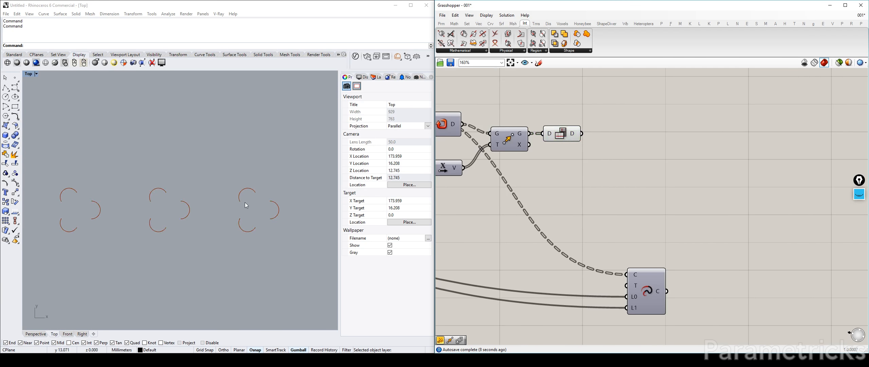
{"action": "mouse_move", "coordinate": [173, 196]}
{"action": "right_mouse_down"}
{"action": "mouse_move", "coordinate": [210, 191]}
{"action": "mouse_move", "coordinate": [165, 201]}
{"action": "right_mouse_up"}
{"action": "scroll", "coordinate": [155, 199], "scroll_direction": "up", "scroll_amount": 2}
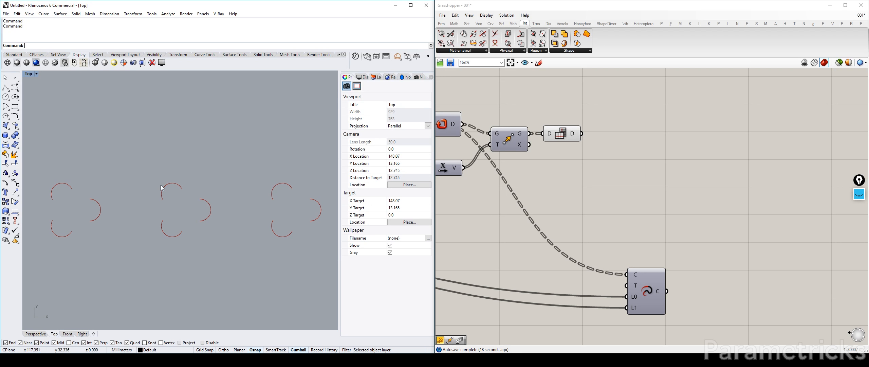
{"action": "left_click", "coordinate": [860, 194]}
{"action": "left_click", "coordinate": [859, 214]}
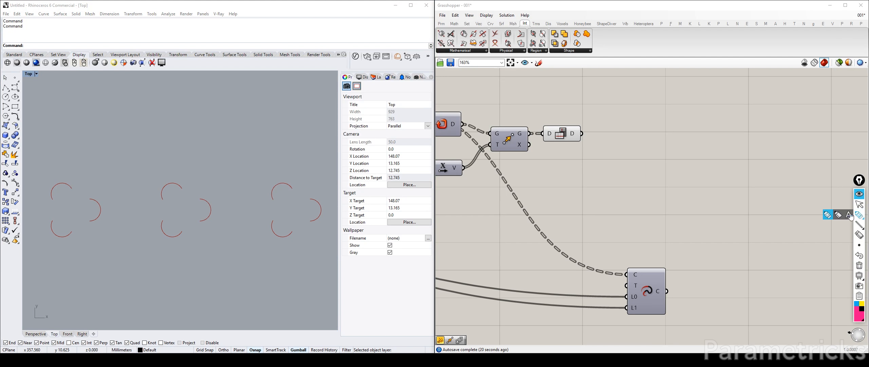
{"action": "left_click_drag", "start_coordinate": [162, 197], "coordinate": [160, 225]}
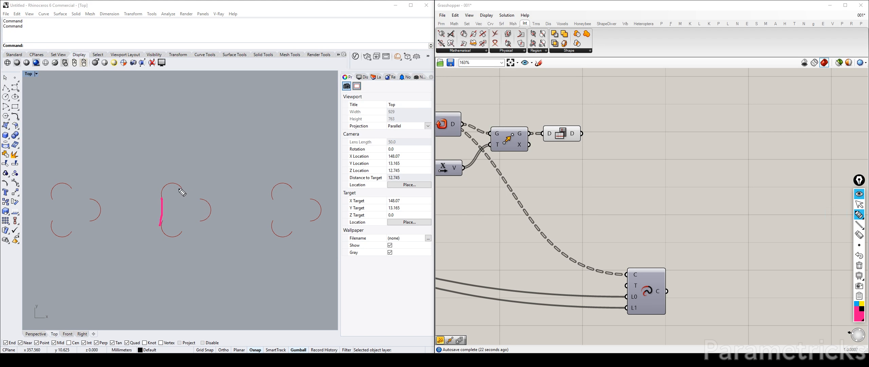
{"action": "left_click_drag", "start_coordinate": [179, 187], "coordinate": [180, 232]}
{"action": "mouse_move", "coordinate": [69, 186]}
{"action": "left_mouse_down"}
{"action": "mouse_move", "coordinate": [88, 198]}
{"action": "mouse_move", "coordinate": [56, 219]}
{"action": "mouse_move", "coordinate": [92, 216]}
{"action": "left_mouse_up"}
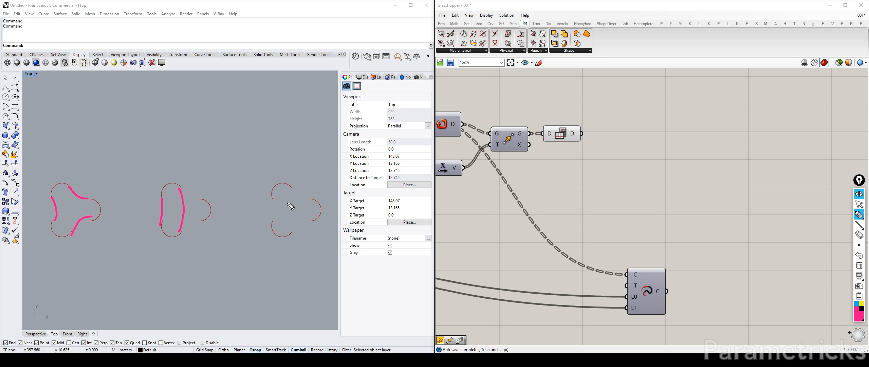
Cross out the surplus arcs of the second and third blocks in ink, and hide the ink.
{"action": "mouse_move", "coordinate": [273, 201]}
{"action": "left_mouse_down"}
{"action": "mouse_move", "coordinate": [298, 215]}
{"action": "mouse_move", "coordinate": [289, 184]}
{"action": "left_mouse_up"}
{"action": "mouse_move", "coordinate": [195, 196]}
{"action": "left_mouse_down"}
{"action": "mouse_move", "coordinate": [227, 218]}
{"action": "mouse_move", "coordinate": [213, 195]}
{"action": "left_mouse_up"}
{"action": "mouse_move", "coordinate": [272, 222]}
{"action": "left_mouse_down"}
{"action": "mouse_move", "coordinate": [287, 242]}
{"action": "mouse_move", "coordinate": [299, 224]}
{"action": "mouse_move", "coordinate": [331, 213]}
{"action": "left_mouse_up"}
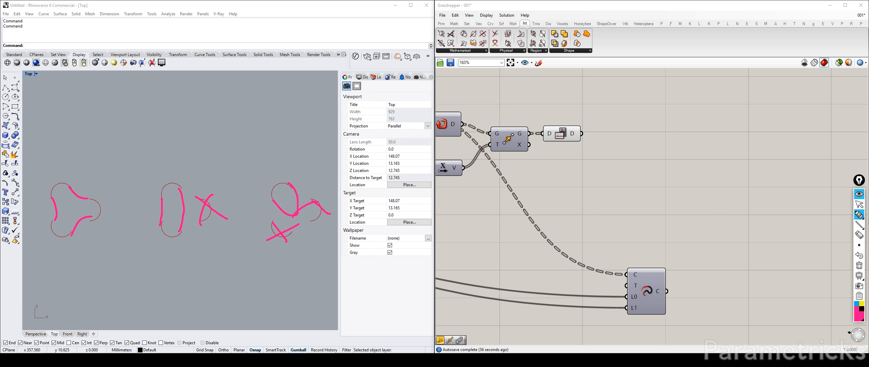
{"action": "left_click", "coordinate": [860, 194]}
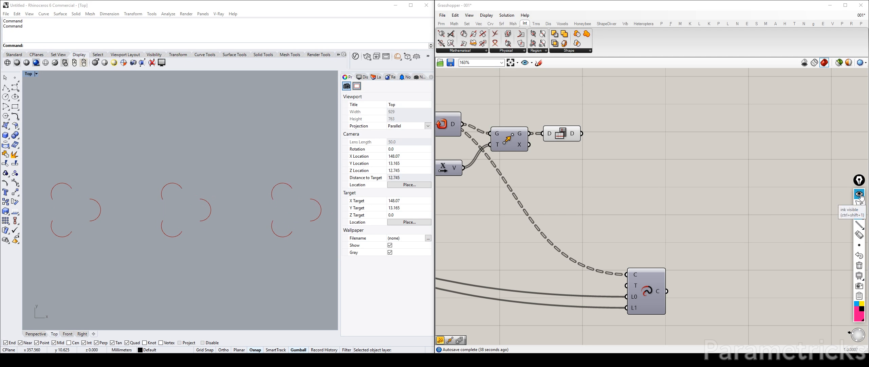
Add a Cull Index component beside Flip Matrix and connect Flip Matrix's output to its list input.
{"action": "right_click", "coordinate": [606, 181]}
{"action": "right_click_drag", "start_coordinate": [588, 166], "coordinate": [615, 167]}
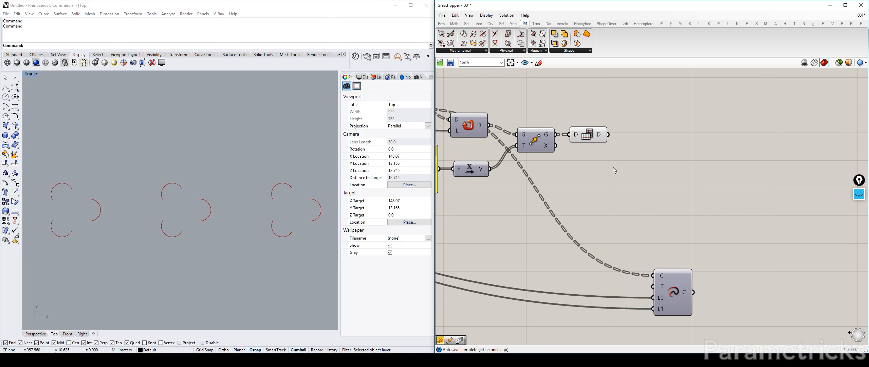
{"action": "double_click", "coordinate": [614, 167]}
{"action": "type", "text": "CULL"}
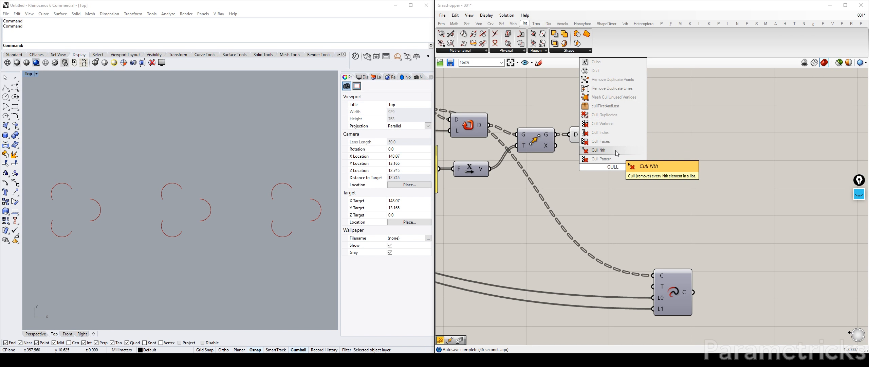
{"action": "left_click", "coordinate": [613, 133]}
{"action": "left_click_drag", "start_coordinate": [626, 152], "coordinate": [696, 133]}
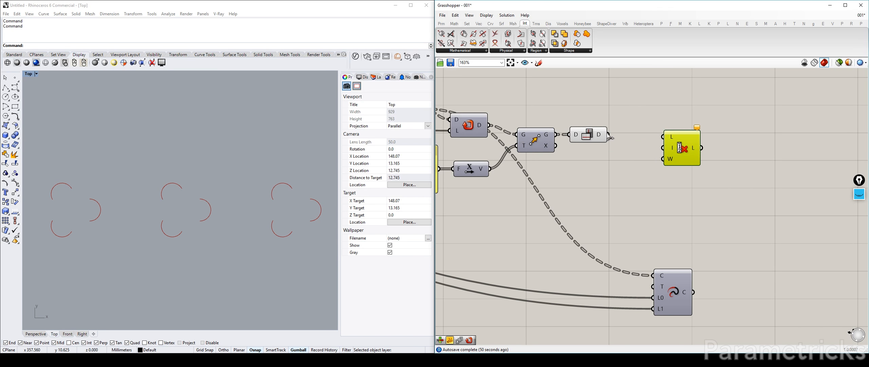
{"action": "left_click_drag", "start_coordinate": [610, 137], "coordinate": [708, 147]}
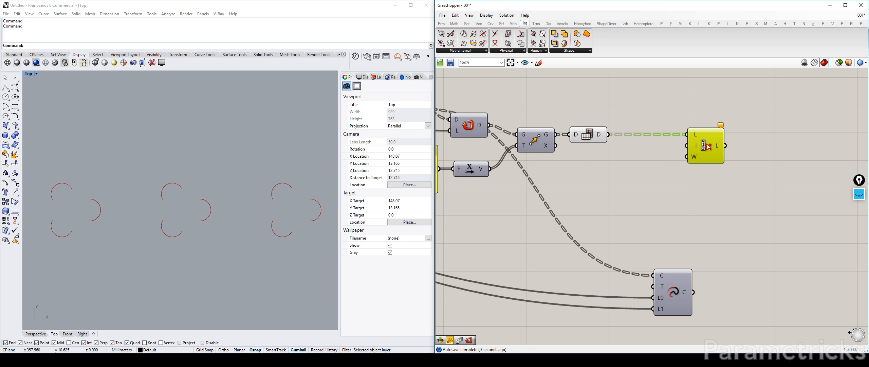
{"action": "right_click", "coordinate": [693, 160]}
{"action": "left_click", "coordinate": [665, 199]}
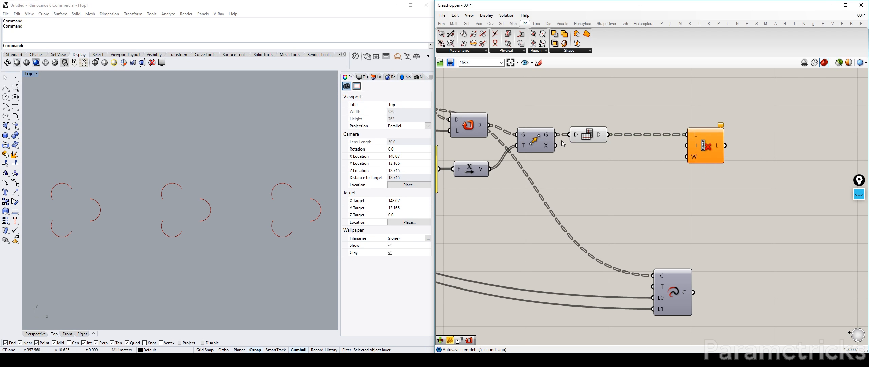
{"action": "left_click_drag", "start_coordinate": [578, 138], "coordinate": [582, 139]}
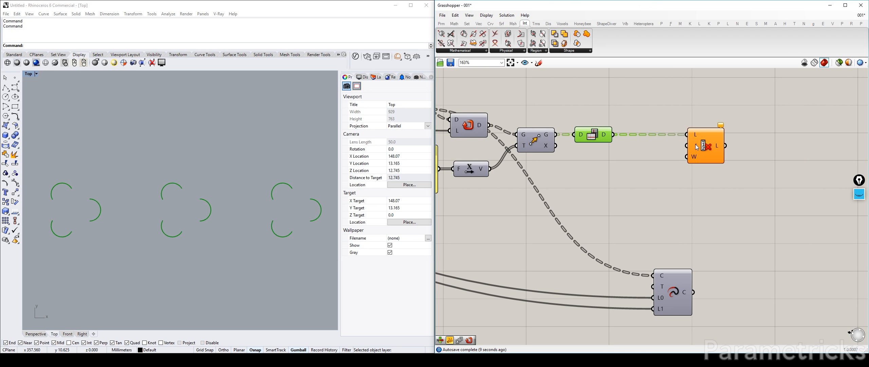
{"action": "mouse_move", "coordinate": [695, 146]}
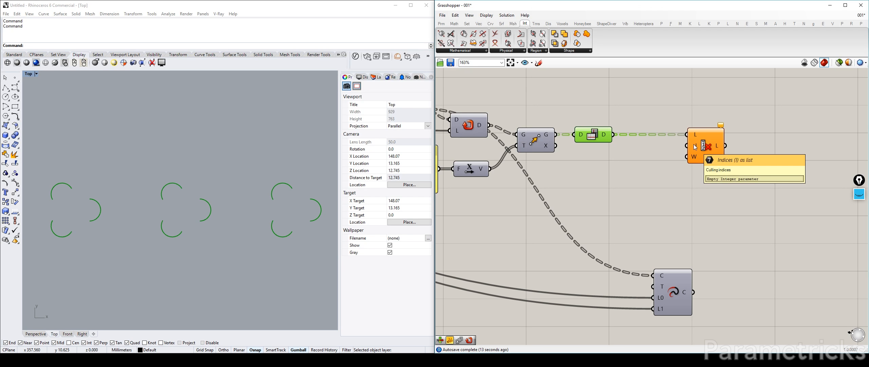
Add a Series component below Move and display its output in a copy of the spacing values panel.
{"action": "right_click_drag", "start_coordinate": [181, 215], "coordinate": [226, 204]}
{"action": "left_click", "coordinate": [628, 182]}
{"action": "double_click", "coordinate": [626, 181]}
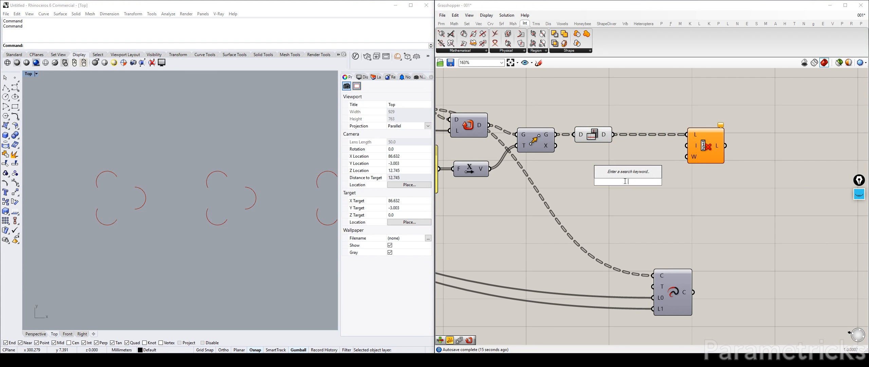
{"action": "type", "text": "series"}
{"action": "key", "text": "Return"}
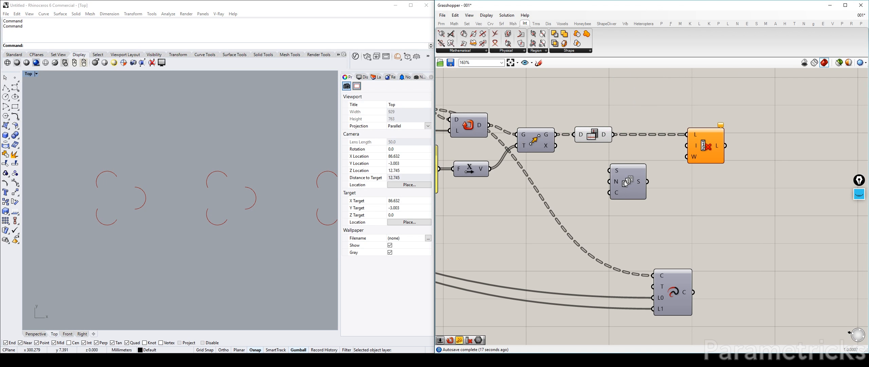
{"action": "left_click_drag", "start_coordinate": [625, 183], "coordinate": [498, 219]}
{"action": "right_click_drag", "start_coordinate": [499, 219], "coordinate": [623, 195]}
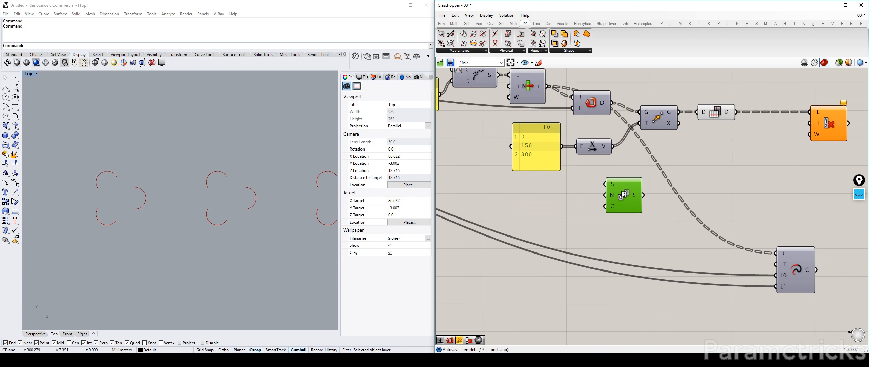
{"action": "left_click_drag", "start_coordinate": [533, 154], "coordinate": [730, 186], "text": "alt"}
{"action": "left_click_drag", "start_coordinate": [642, 195], "coordinate": [713, 179]}
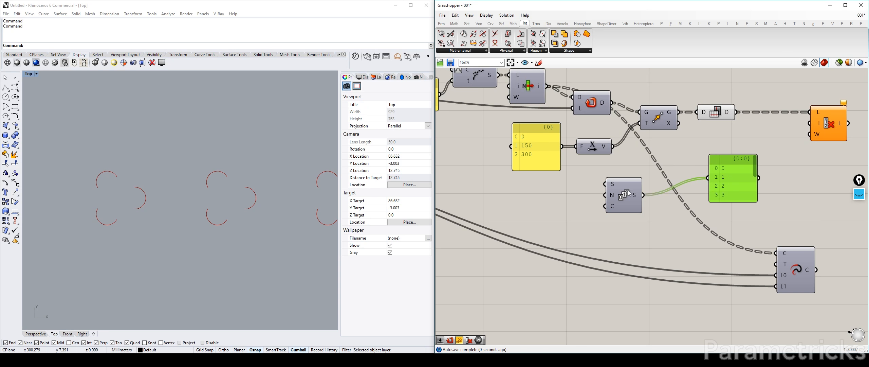
Connect the BLOCKS panel to the Series component's count input and check the resulting number list.
{"action": "right_click_drag", "start_coordinate": [662, 183], "coordinate": [644, 198]}
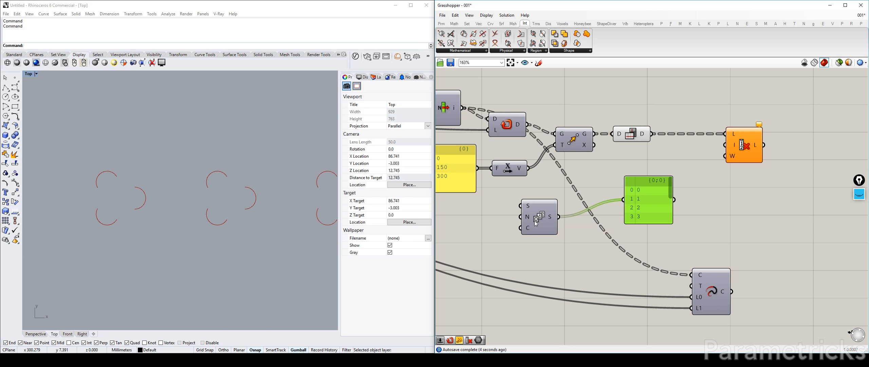
{"action": "scroll", "coordinate": [528, 228], "scroll_direction": "down", "scroll_amount": 5}
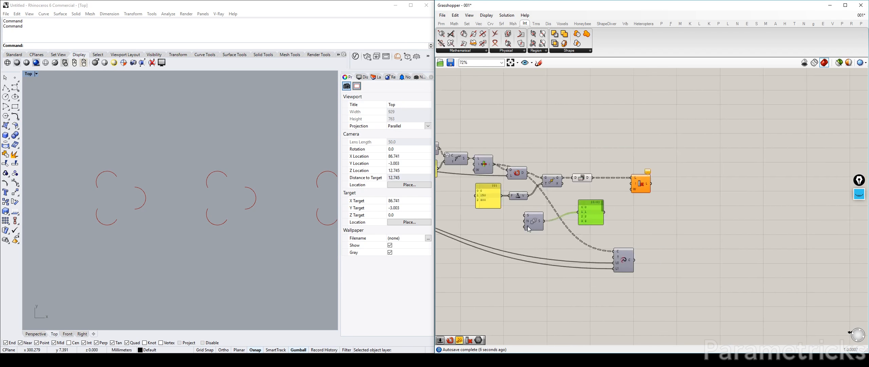
{"action": "right_click_drag", "start_coordinate": [643, 157], "coordinate": [575, 158]}
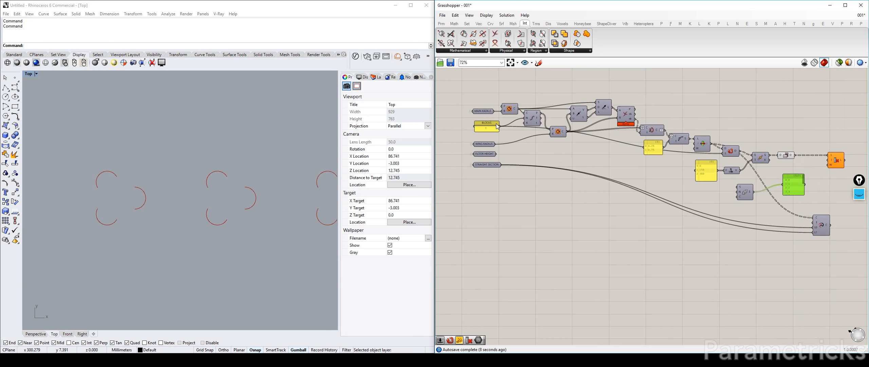
{"action": "left_click_drag", "start_coordinate": [500, 126], "coordinate": [738, 196]}
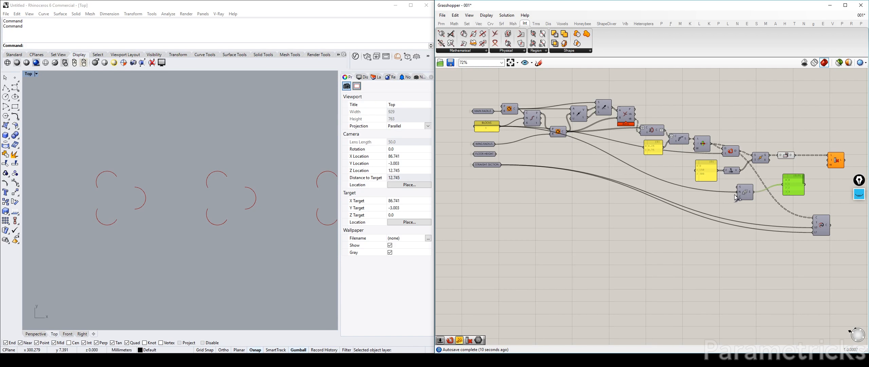
{"action": "right_click_drag", "start_coordinate": [754, 189], "coordinate": [602, 177]}
{"action": "scroll", "coordinate": [603, 177], "scroll_direction": "up", "scroll_amount": 2}
{"action": "left_click", "coordinate": [596, 178]}
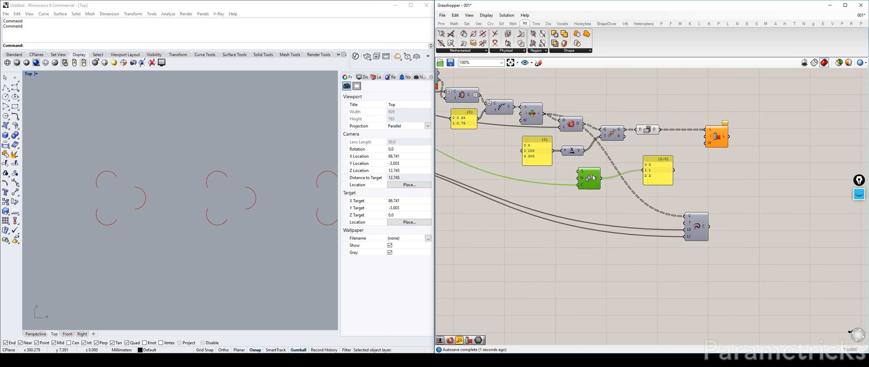
{"action": "scroll", "coordinate": [628, 173], "scroll_direction": "up", "scroll_amount": 3}
{"action": "right_click_drag", "start_coordinate": [675, 170], "coordinate": [616, 181]}
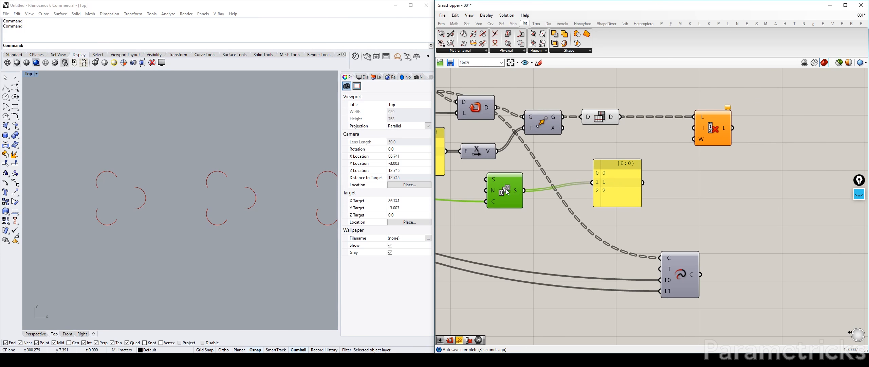
Reposition the Series component and its output panel to make room below Flip Matrix and Cull Index.
{"action": "left_click_drag", "start_coordinate": [507, 191], "coordinate": [557, 175]}
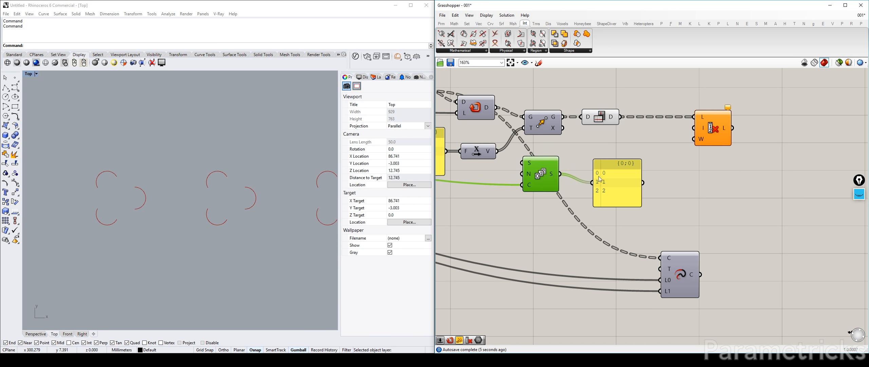
{"action": "left_click_drag", "start_coordinate": [614, 172], "coordinate": [719, 179]}
{"action": "right_click_drag", "start_coordinate": [590, 169], "coordinate": [563, 184]}
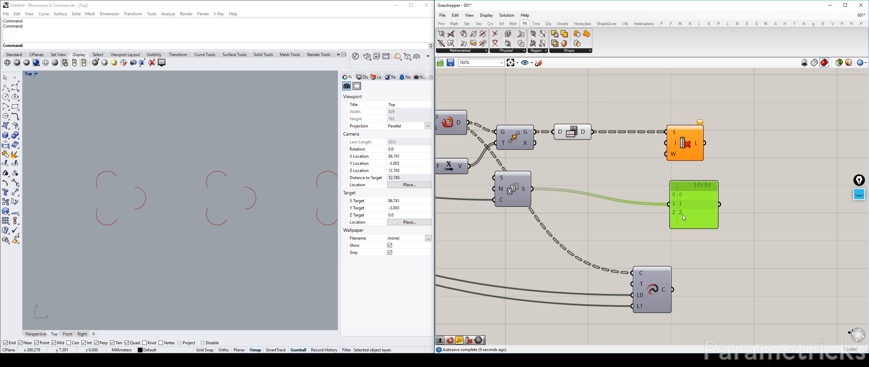
{"action": "right_click_drag", "start_coordinate": [269, 199], "coordinate": [225, 201]}
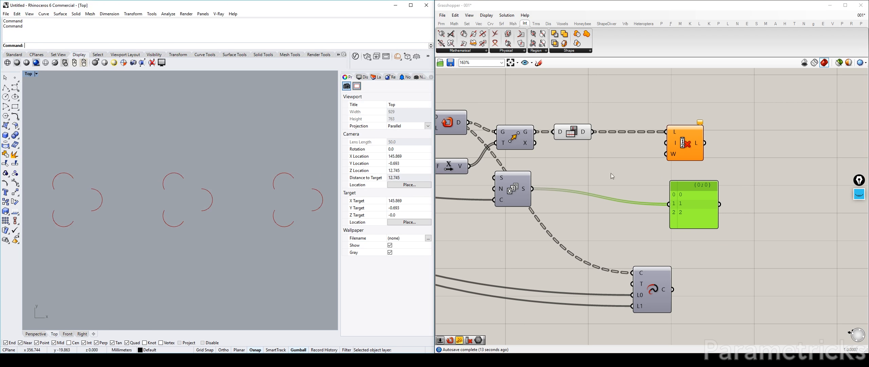
Duplicate Series, transfer the panel wire to the copy, and feed the first Series' output into the copy's count input.
{"action": "left_click_drag", "start_coordinate": [519, 194], "coordinate": [521, 201]}
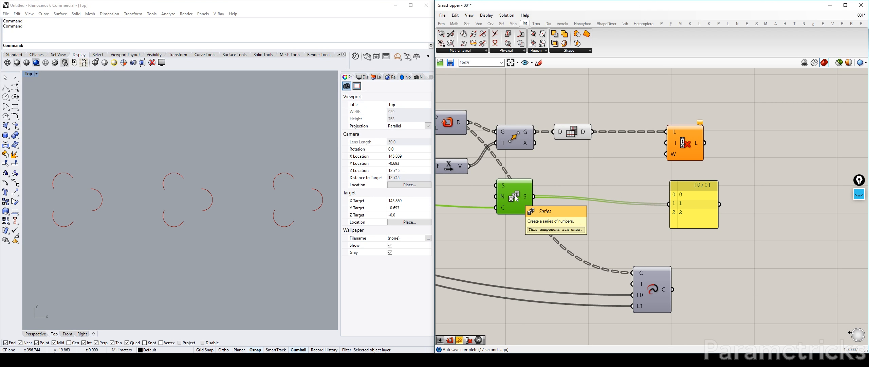
{"action": "left_click_drag", "start_coordinate": [520, 194], "coordinate": [582, 168]}
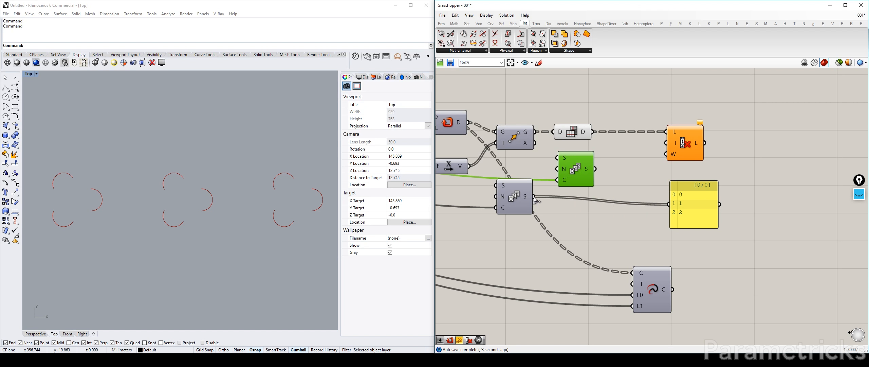
{"action": "left_click_drag", "start_coordinate": [534, 198], "coordinate": [595, 168], "text": "ctrl+shift"}
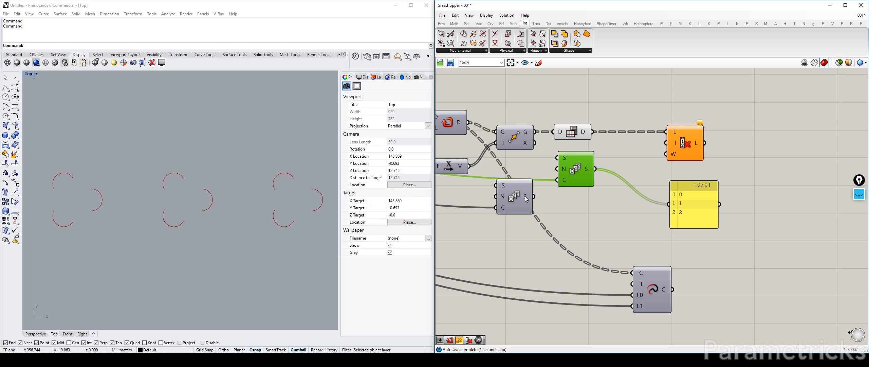
{"action": "left_click_drag", "start_coordinate": [534, 196], "coordinate": [557, 180]}
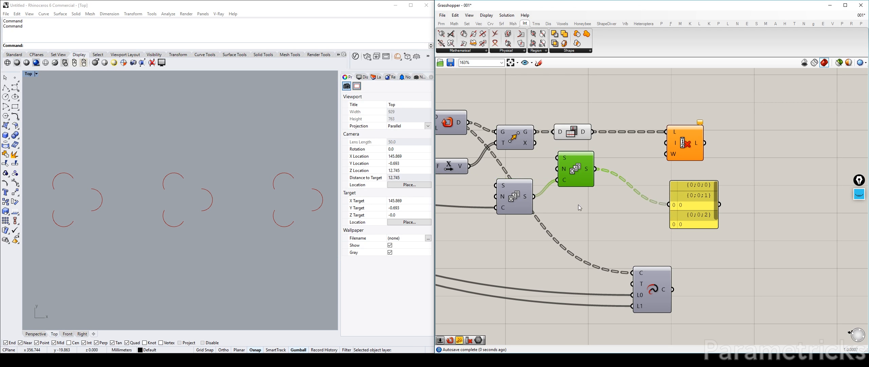
Enlarge the output panel to read all branches of the second Series, and nudge that component into place.
{"action": "right_click_drag", "start_coordinate": [580, 173], "coordinate": [501, 122]}
{"action": "left_click_drag", "start_coordinate": [644, 182], "coordinate": [666, 198]}
{"action": "right_click_drag", "start_coordinate": [580, 181], "coordinate": [657, 229]}
{"action": "left_click_drag", "start_coordinate": [578, 171], "coordinate": [579, 175]}
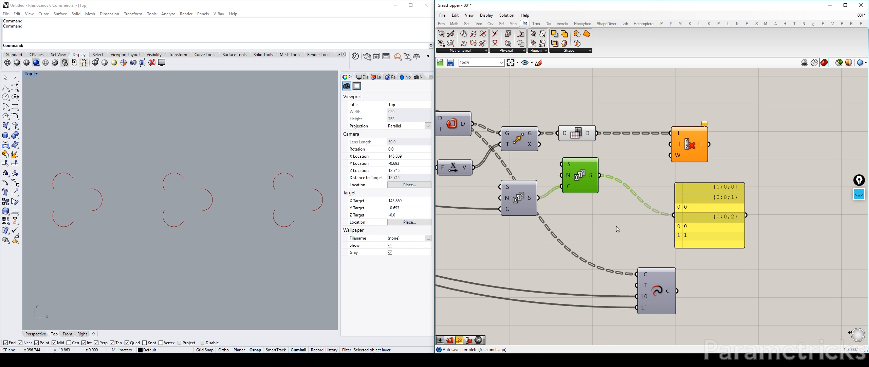
{"action": "left_click_drag", "start_coordinate": [535, 197], "coordinate": [571, 173]}
{"action": "right_click_drag", "start_coordinate": [667, 181], "coordinate": [595, 173]}
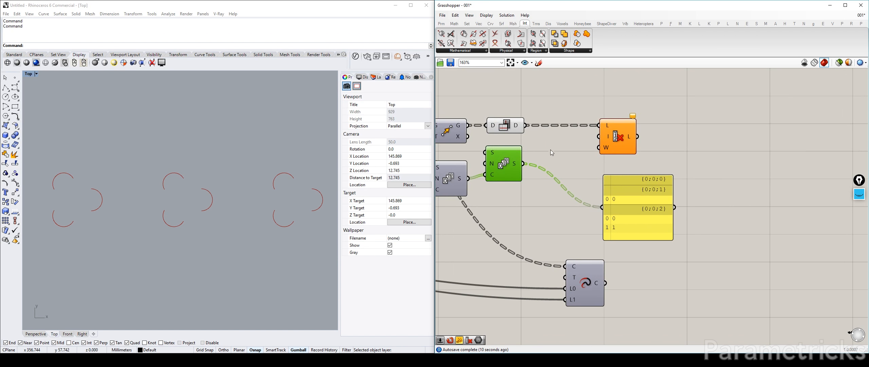
Connect the second Series' output to Cull Index's indices input and preview the culled arcs.
{"action": "left_click", "coordinate": [510, 129]}
{"action": "left_click", "coordinate": [610, 134]}
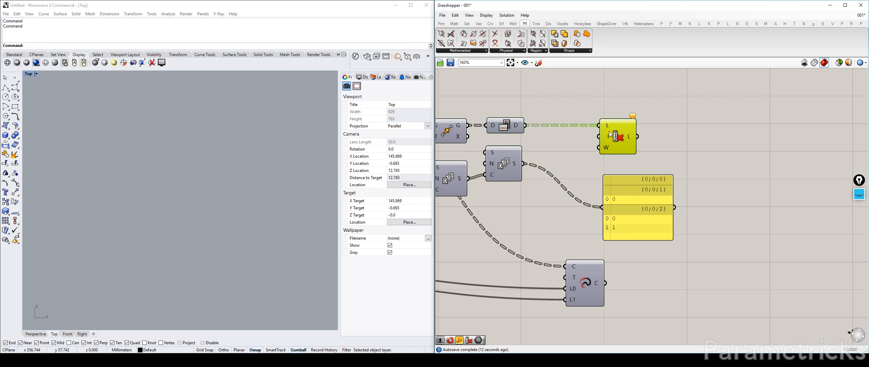
{"action": "left_click_drag", "start_coordinate": [523, 164], "coordinate": [598, 136]}
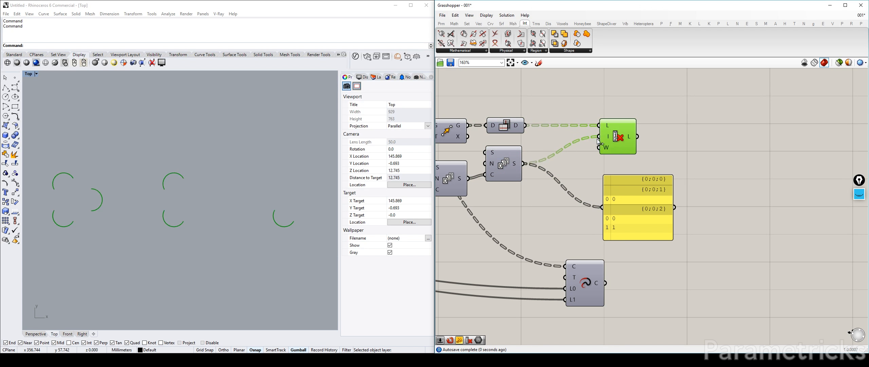
Move Cull Index closer to Flip Matrix and delete the panel reading the second Series' output.
{"action": "left_click", "coordinate": [681, 104]}
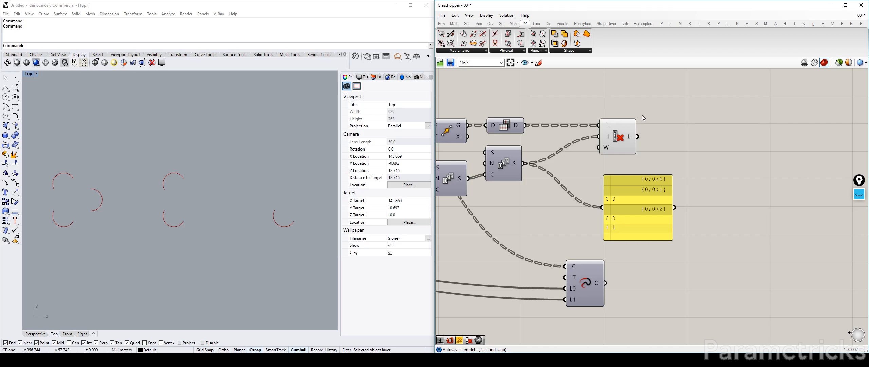
{"action": "mouse_move", "coordinate": [632, 141]}
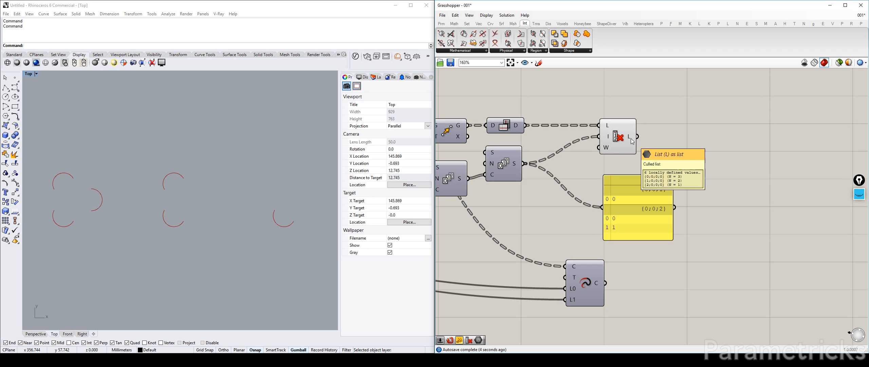
{"action": "left_click_drag", "start_coordinate": [623, 136], "coordinate": [594, 135]}
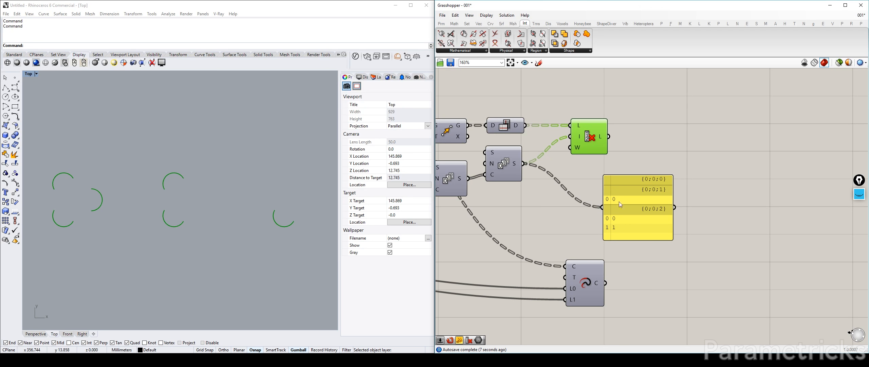
{"action": "right_click_drag", "start_coordinate": [619, 201], "coordinate": [592, 194]}
{"action": "mouse_move", "coordinate": [137, 209]}
{"action": "right_mouse_down"}
{"action": "mouse_move", "coordinate": [159, 206]}
{"action": "mouse_move", "coordinate": [148, 206]}
{"action": "right_mouse_up"}
{"action": "left_click", "coordinate": [591, 204]}
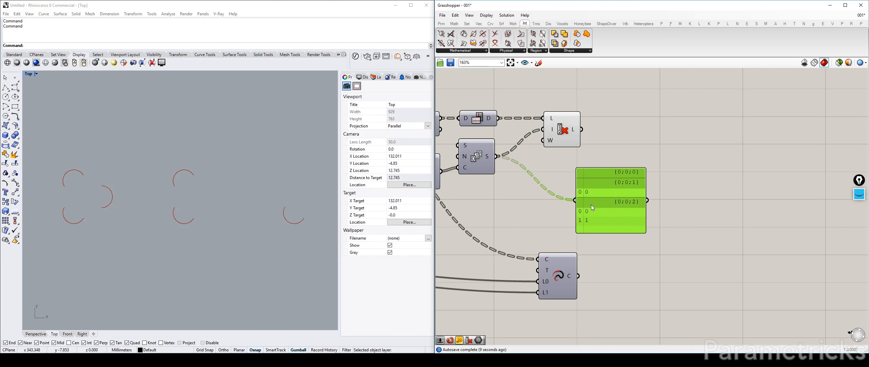
{"action": "left_click_drag", "start_coordinate": [592, 205], "coordinate": [569, 177]}
{"action": "right_click_drag", "start_coordinate": [503, 150], "coordinate": [576, 176]}
{"action": "left_click_drag", "start_coordinate": [681, 194], "coordinate": [751, 212]}
{"action": "key", "text": "Delete"}
Connect Cull Index's list output to Extend Curve's curve input and place Extend Curve beside it.
{"action": "left_click_drag", "start_coordinate": [654, 156], "coordinate": [611, 286]}
{"action": "left_click_drag", "start_coordinate": [633, 308], "coordinate": [702, 185]}
{"action": "left_click_drag", "start_coordinate": [634, 166], "coordinate": [612, 167]}
{"action": "left_click", "coordinate": [692, 182]}
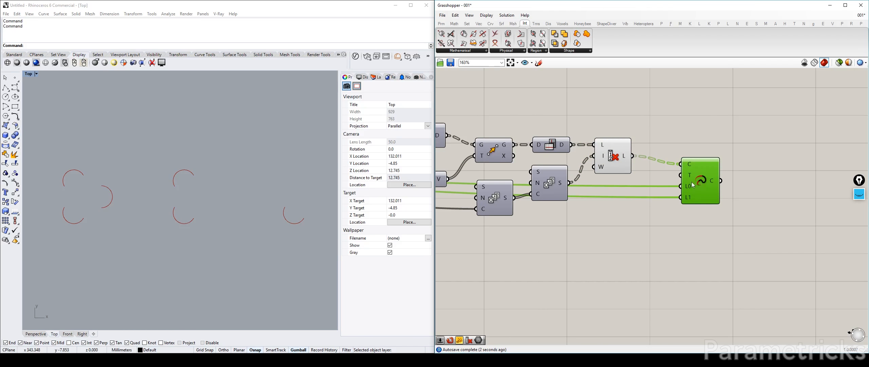
Try a Straight Section slider value of 4.4 and set the slider back to 5.
{"action": "scroll", "coordinate": [555, 190], "scroll_direction": "down", "scroll_amount": 5}
{"action": "right_click_drag", "start_coordinate": [546, 188], "coordinate": [803, 188]}
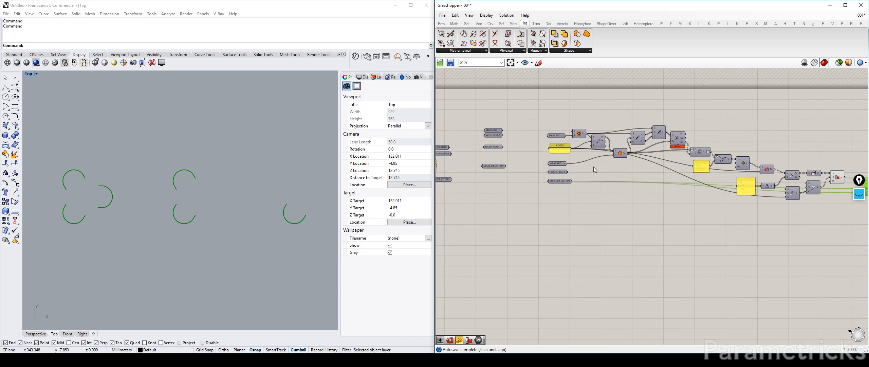
{"action": "scroll", "coordinate": [533, 172], "scroll_direction": "up", "scroll_amount": 3}
{"action": "right_click_drag", "start_coordinate": [533, 172], "coordinate": [723, 172]}
{"action": "scroll", "coordinate": [723, 172], "scroll_direction": "down", "scroll_amount": 3}
{"action": "scroll", "coordinate": [571, 180], "scroll_direction": "up", "scroll_amount": 6}
{"action": "right_click_drag", "start_coordinate": [568, 192], "coordinate": [503, 208]}
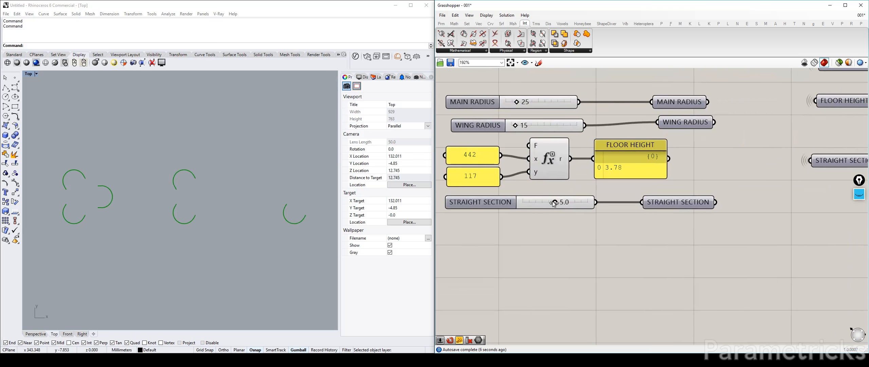
{"action": "mouse_move", "coordinate": [555, 202]}
{"action": "left_mouse_down"}
{"action": "mouse_move", "coordinate": [573, 202]}
{"action": "mouse_move", "coordinate": [539, 203]}
{"action": "left_mouse_up"}
{"action": "double_click", "coordinate": [539, 203]}
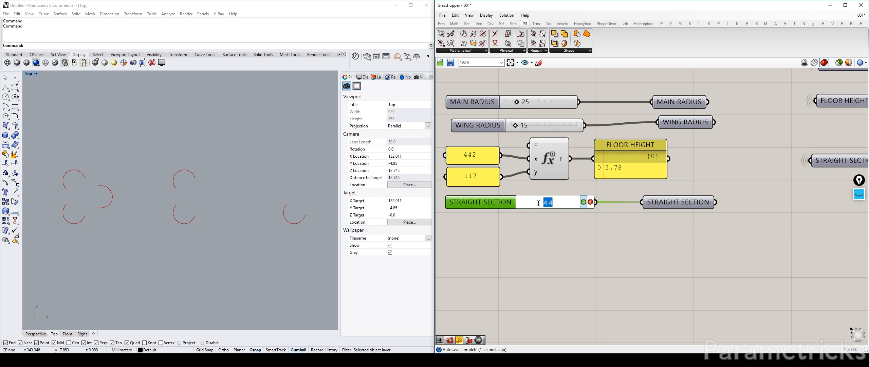
{"action": "type", "text": "5"}
{"action": "key", "text": "Return"}
{"action": "left_click", "coordinate": [628, 243]}
Tighten the layout by nudging Extend Curve closer to Cull Index.
{"action": "scroll", "coordinate": [628, 243], "scroll_direction": "down", "scroll_amount": 4}
{"action": "right_click_drag", "start_coordinate": [794, 250], "coordinate": [613, 213]}
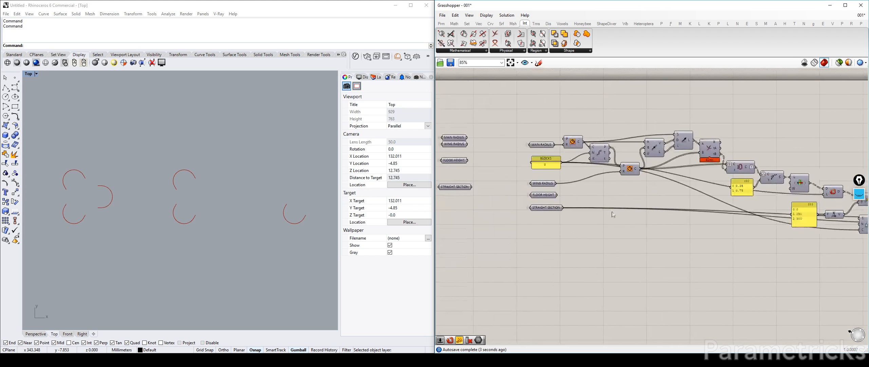
{"action": "right_click_drag", "start_coordinate": [855, 212], "coordinate": [634, 204]}
{"action": "scroll", "coordinate": [649, 195], "scroll_direction": "up", "scroll_amount": 3}
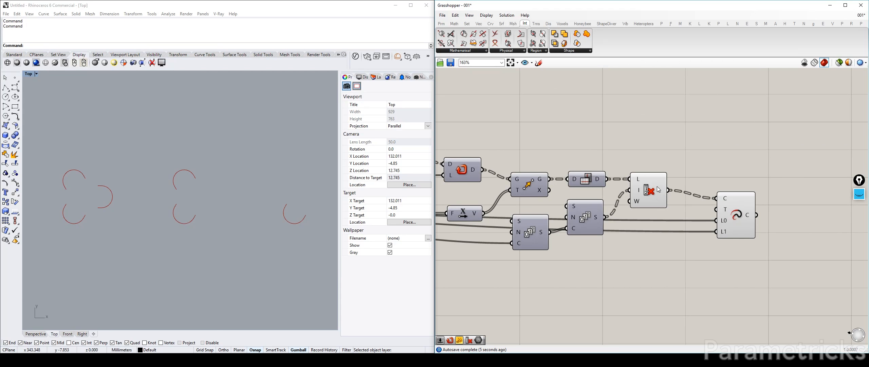
{"action": "right_click_drag", "start_coordinate": [138, 181], "coordinate": [142, 179]}
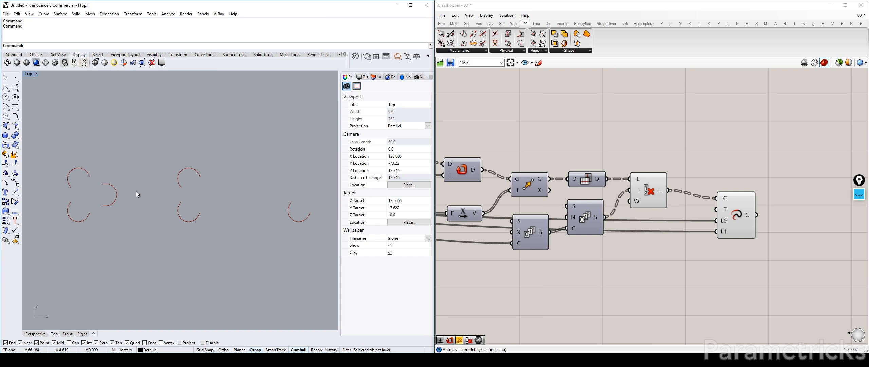
{"action": "right_click_drag", "start_coordinate": [698, 205], "coordinate": [610, 184]}
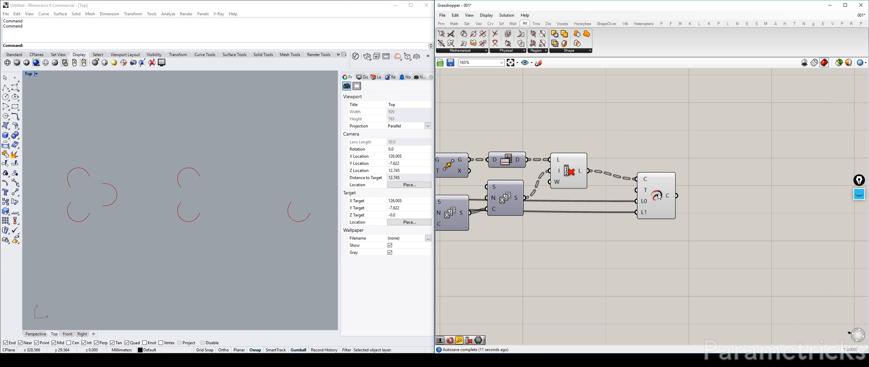
{"action": "left_click", "coordinate": [651, 195]}
{"action": "right_click_drag", "start_coordinate": [717, 197], "coordinate": [651, 195]}
{"action": "left_click", "coordinate": [634, 190]}
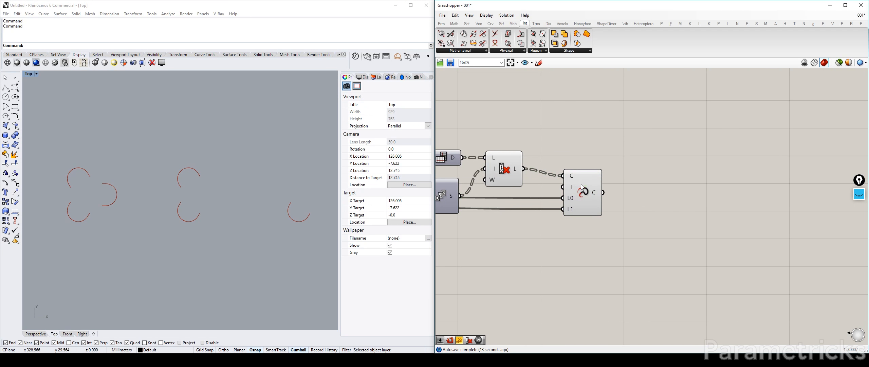
{"action": "left_click_drag", "start_coordinate": [581, 186], "coordinate": [569, 187]}
{"action": "left_click", "coordinate": [623, 191]}
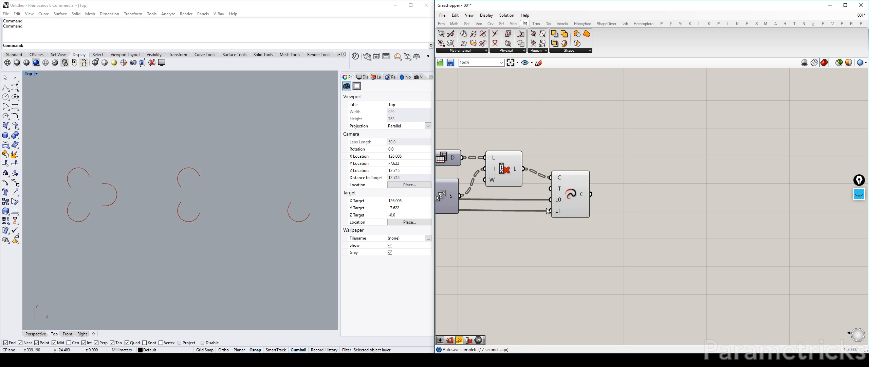
Turn off Cull Index's preview and compare its culled arcs with the extended curves in the Top viewport.
{"action": "left_click", "coordinate": [585, 187]}
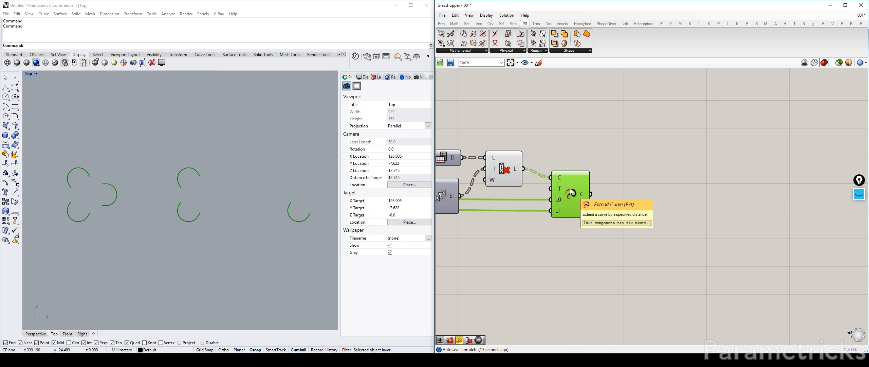
{"action": "left_click", "coordinate": [495, 161]}
{"action": "key", "text": "ctrl+q"}
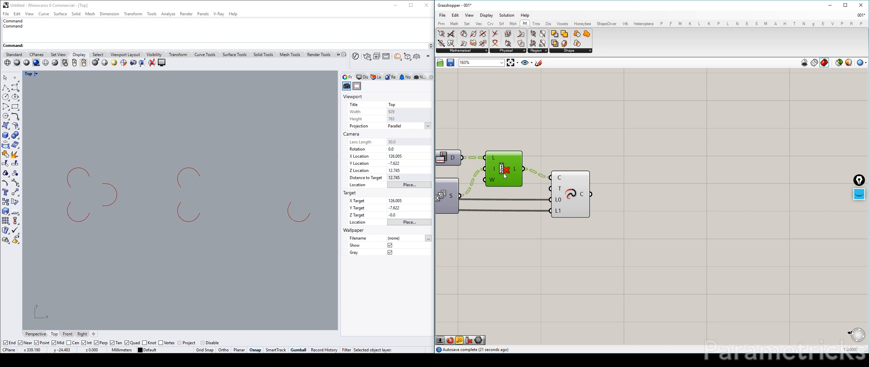
{"action": "left_click", "coordinate": [594, 160]}
{"action": "left_click", "coordinate": [554, 193]}
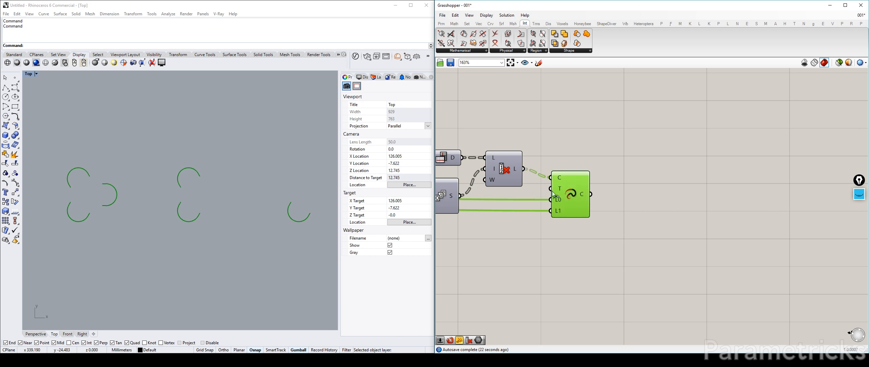
{"action": "left_click", "coordinate": [504, 169]}
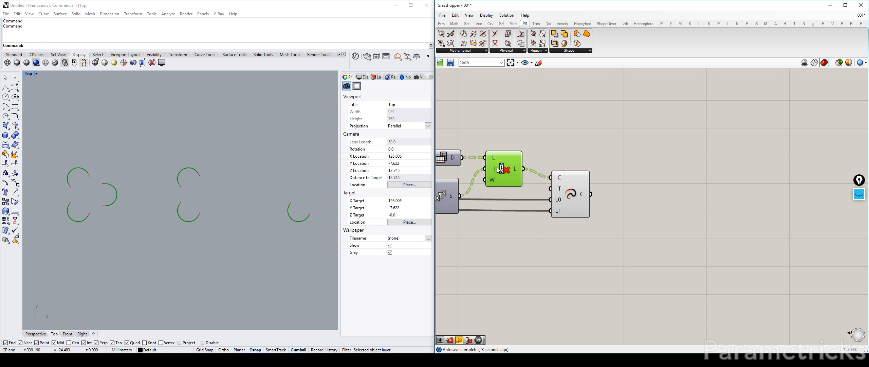
{"action": "left_click", "coordinate": [581, 198]}
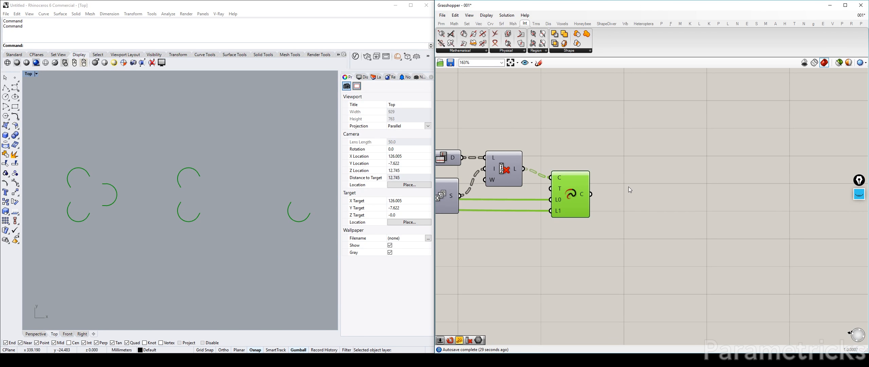
{"action": "scroll", "coordinate": [596, 158], "scroll_direction": "down", "scroll_amount": 3}
{"action": "right_click_drag", "start_coordinate": [596, 157], "coordinate": [517, 155]}
{"action": "scroll", "coordinate": [518, 157], "scroll_direction": "up", "scroll_amount": 3}
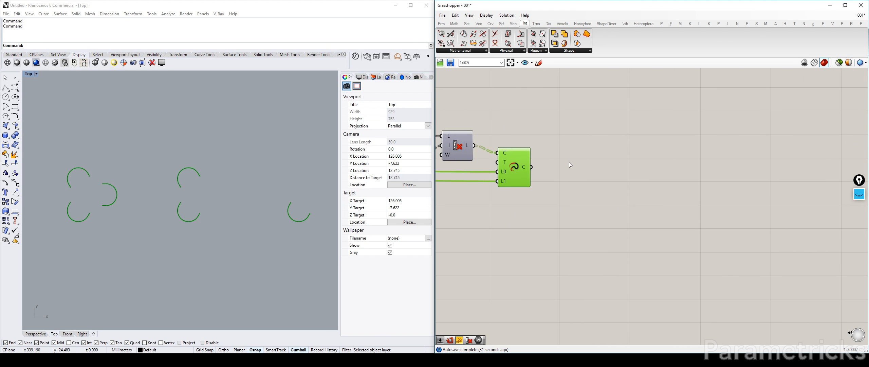
{"action": "left_click", "coordinate": [569, 161]}
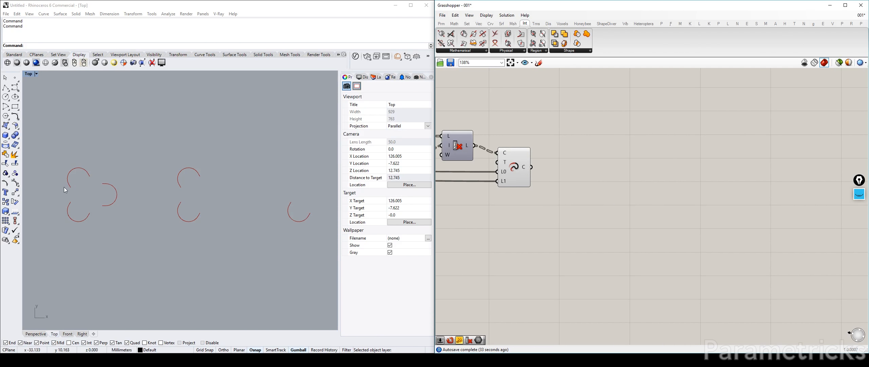
{"action": "scroll", "coordinate": [69, 189], "scroll_direction": "up", "scroll_amount": 2}
{"action": "right_click_drag", "start_coordinate": [68, 188], "coordinate": [61, 187]}
{"action": "scroll", "coordinate": [62, 186], "scroll_direction": "down", "scroll_amount": 4}
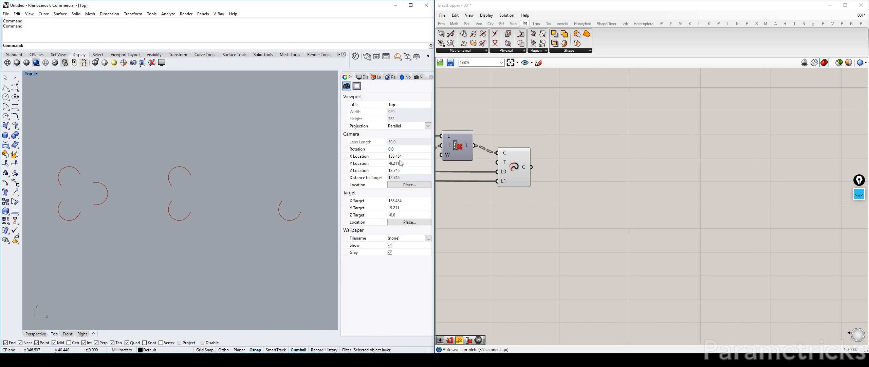
Move the X-offset panel below Unit X and change its second value to 120.
{"action": "scroll", "coordinate": [543, 153], "scroll_direction": "down", "scroll_amount": 4}
{"action": "right_click_drag", "start_coordinate": [544, 153], "coordinate": [722, 154]}
{"action": "scroll", "coordinate": [580, 157], "scroll_direction": "up", "scroll_amount": 3}
{"action": "scroll", "coordinate": [571, 155], "scroll_direction": "up", "scroll_amount": 2}
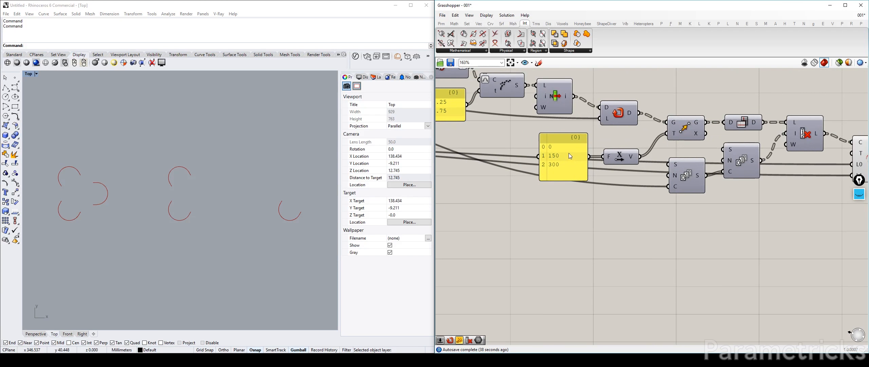
{"action": "left_click", "coordinate": [557, 176]}
{"action": "left_click_drag", "start_coordinate": [556, 174], "coordinate": [552, 201]}
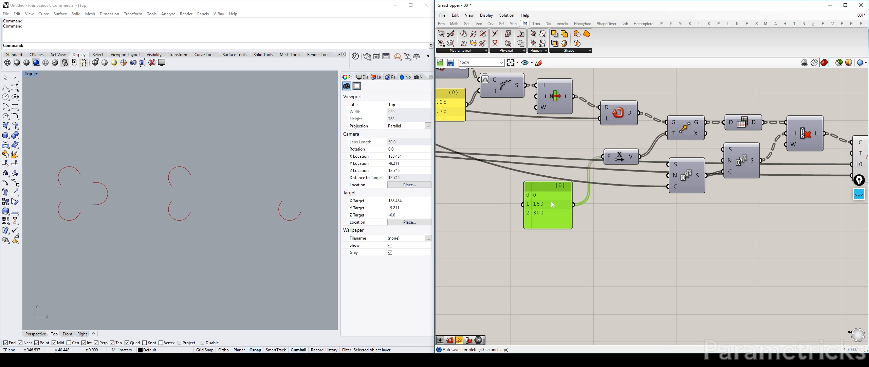
{"action": "double_click", "coordinate": [552, 204]}
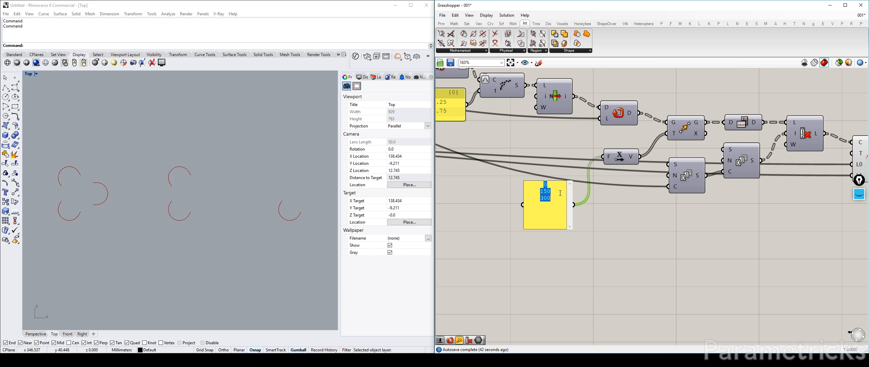
{"action": "left_click_drag", "start_coordinate": [558, 192], "coordinate": [526, 193]}
{"action": "type", "text": "12"}
{"action": "right_click", "coordinate": [525, 190]}
Try a Range component in front of the X-offset panel and set its number of steps.
{"action": "double_click", "coordinate": [480, 170]}
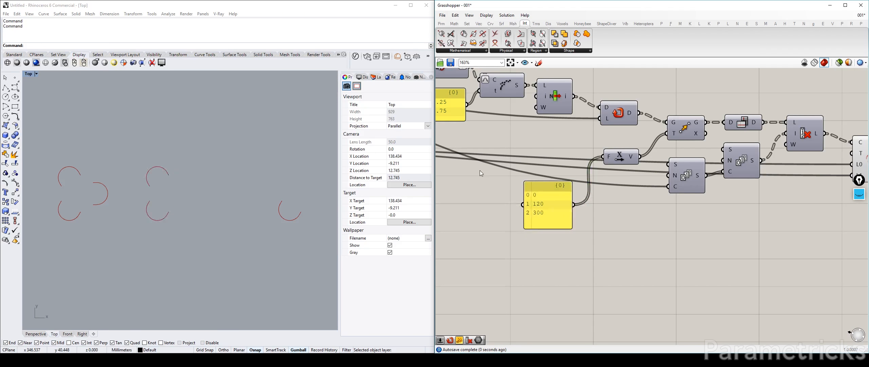
{"action": "type", "text": "range"}
{"action": "key", "text": "Return"}
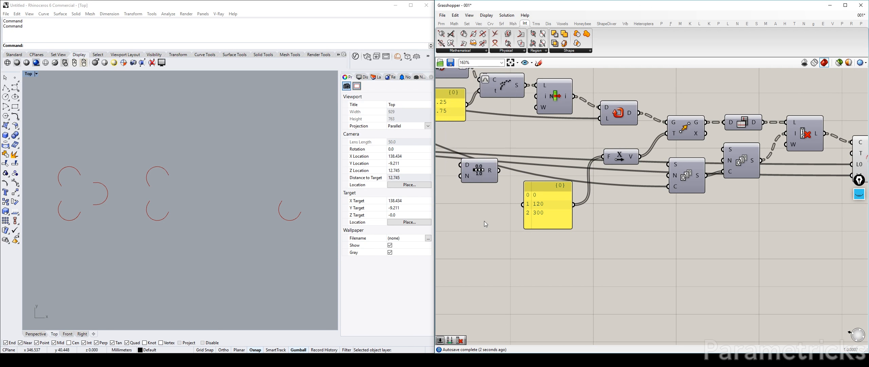
{"action": "left_click_drag", "start_coordinate": [483, 175], "coordinate": [511, 212]}
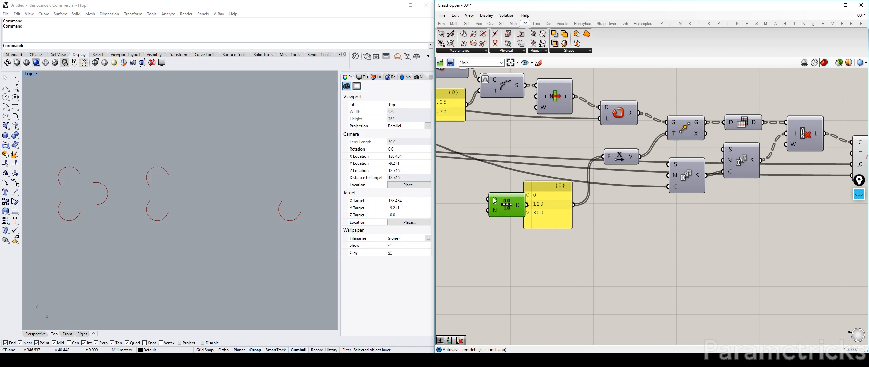
{"action": "right_click_drag", "start_coordinate": [499, 196], "coordinate": [549, 188]}
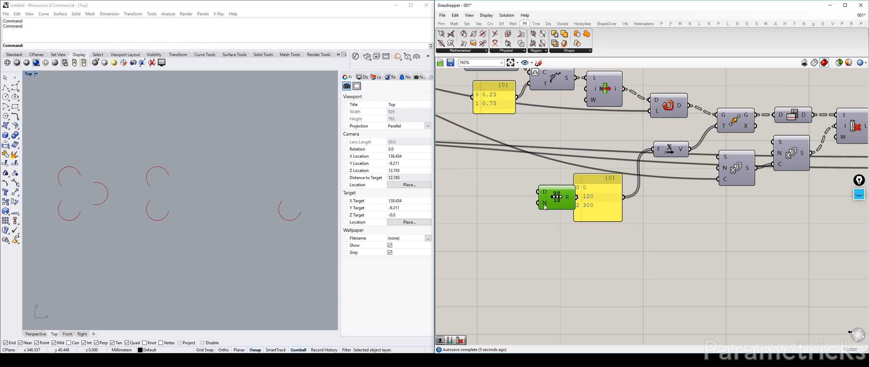
{"action": "right_click", "coordinate": [544, 203]}
{"action": "mouse_move", "coordinate": [610, 272]}
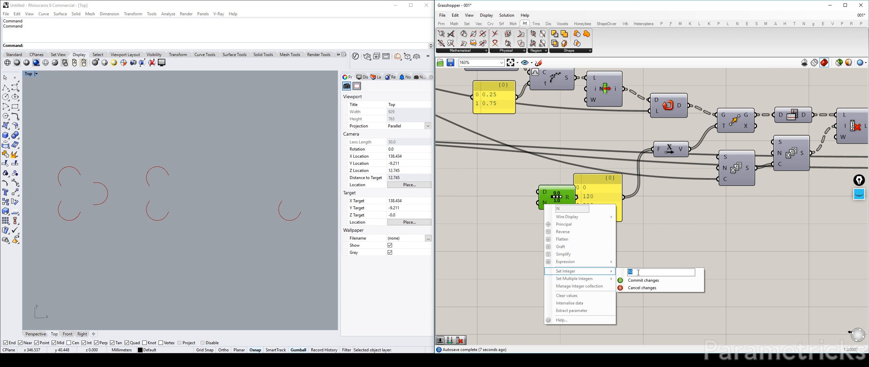
{"action": "type", "text": "2"}
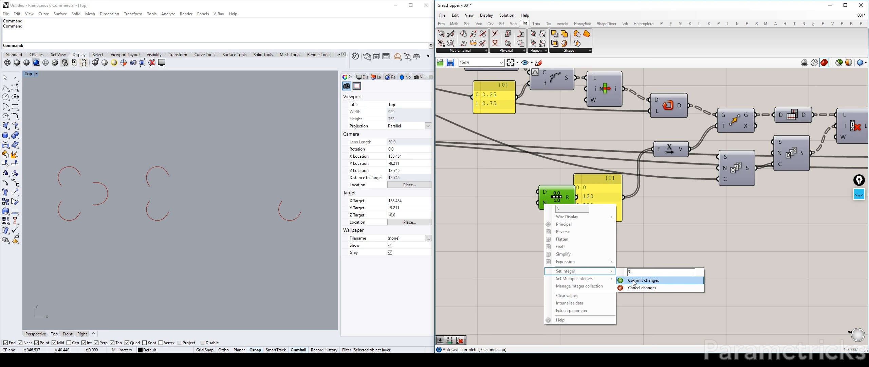
{"action": "left_click", "coordinate": [631, 281]}
Delete the X-offset panel feeding Unit X together with the Range component.
{"action": "right_click_drag", "start_coordinate": [577, 226], "coordinate": [554, 229]}
{"action": "left_click_drag", "start_coordinate": [583, 210], "coordinate": [582, 216]}
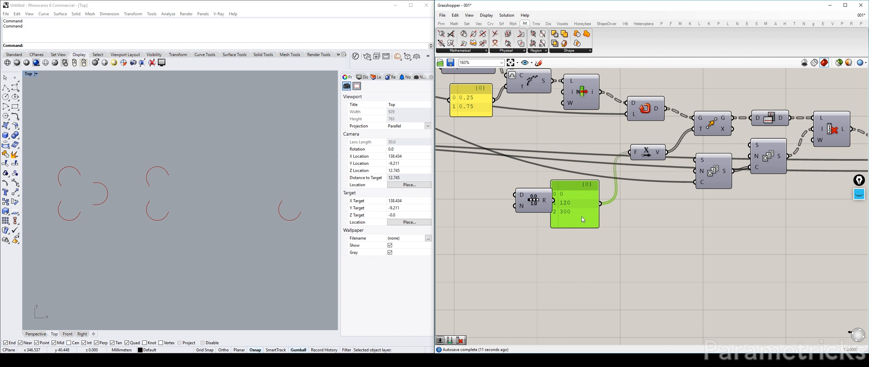
{"action": "key", "text": "Delete"}
{"action": "left_click", "coordinate": [547, 205]}
{"action": "key", "text": "Delete"}
Add a Series component below Unit X and set a fixed integer for its count input.
{"action": "double_click", "coordinate": [562, 214]}
{"action": "type", "text": "SER"}
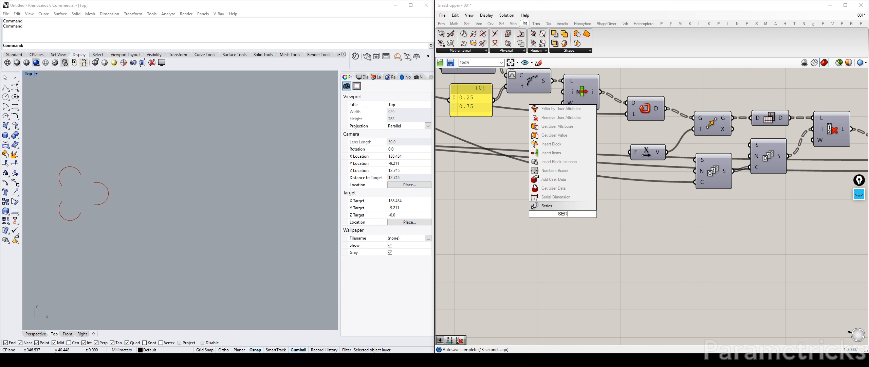
{"action": "key", "text": "Return"}
{"action": "left_click_drag", "start_coordinate": [551, 215], "coordinate": [562, 197]}
{"action": "right_click", "coordinate": [562, 208]}
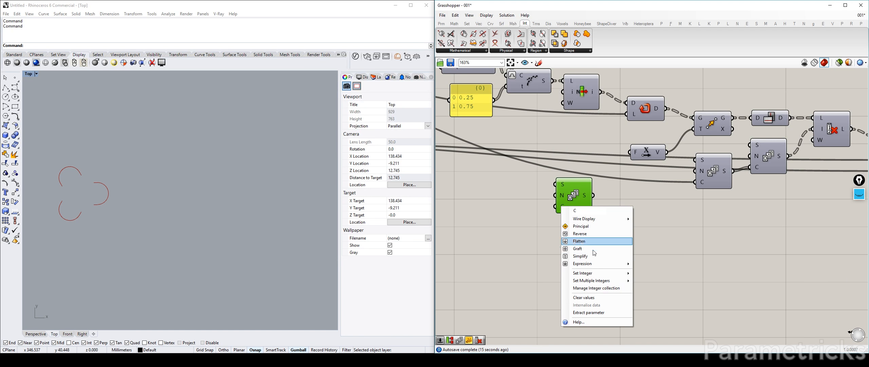
{"action": "mouse_move", "coordinate": [605, 273]}
{"action": "left_click", "coordinate": [653, 284]}
Create a number slider starting at 10 for the Series step and wire the Series output into Unit X's factor.
{"action": "double_click", "coordinate": [513, 192]}
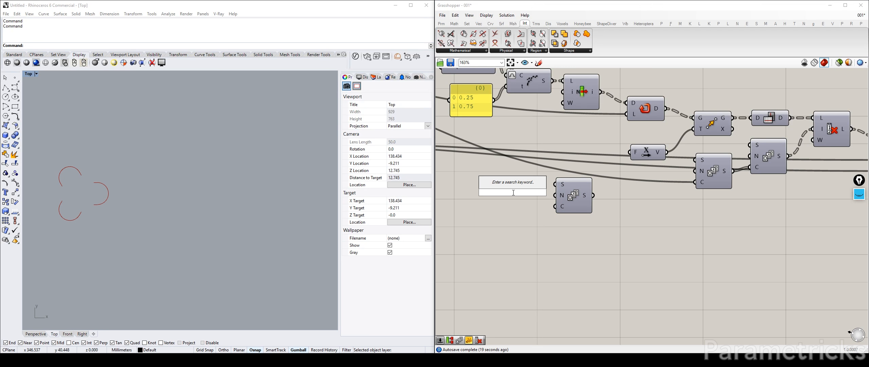
{"action": "type", "text": "10<1"}
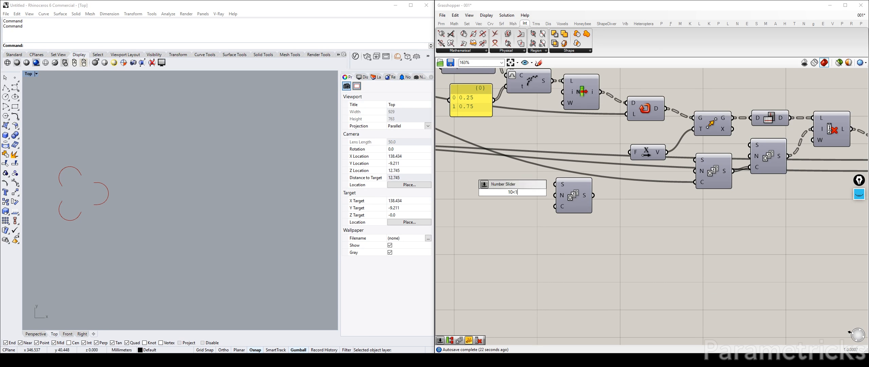
{"action": "key", "text": "Return"}
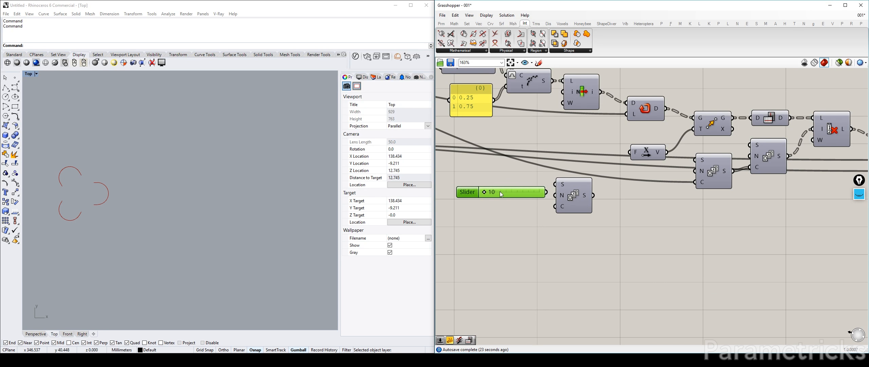
{"action": "left_click_drag", "start_coordinate": [600, 200], "coordinate": [630, 152]}
{"action": "left_click_drag", "start_coordinate": [537, 191], "coordinate": [556, 195]}
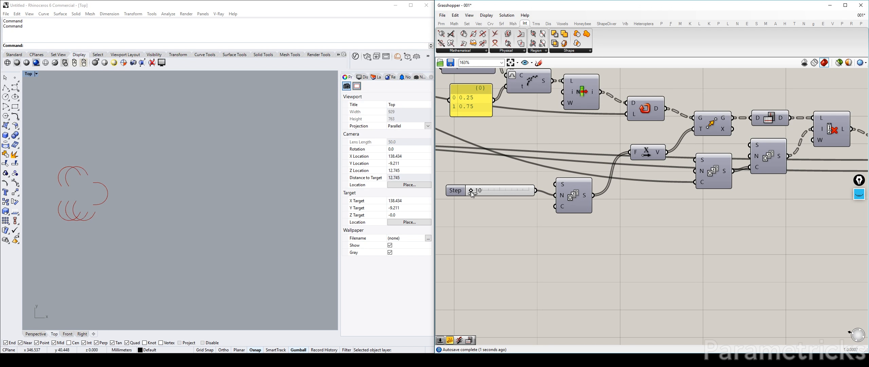
Set the Series step slider to 81 to spread the blocks apart.
{"action": "left_click_drag", "start_coordinate": [474, 190], "coordinate": [517, 190]}
{"action": "scroll", "coordinate": [127, 175], "scroll_direction": "up", "scroll_amount": 4}
{"action": "right_click_drag", "start_coordinate": [127, 175], "coordinate": [199, 165]}
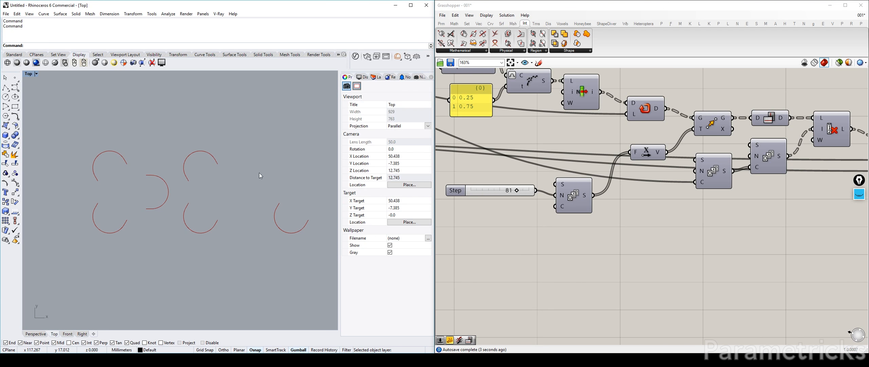
Review the definition through to the Extend Curve component and highlight its curves in the Top viewport.
{"action": "scroll", "coordinate": [560, 148], "scroll_direction": "down", "scroll_amount": 3}
{"action": "right_click_drag", "start_coordinate": [511, 134], "coordinate": [659, 128]}
{"action": "right_click_drag", "start_coordinate": [784, 162], "coordinate": [589, 163]}
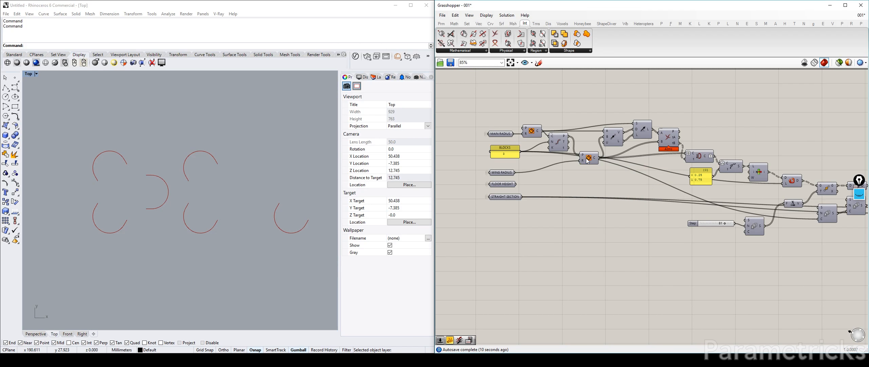
{"action": "left_click", "coordinate": [594, 159]}
{"action": "scroll", "coordinate": [645, 170], "scroll_direction": "down", "scroll_amount": 3}
{"action": "scroll", "coordinate": [669, 174], "scroll_direction": "up", "scroll_amount": 6}
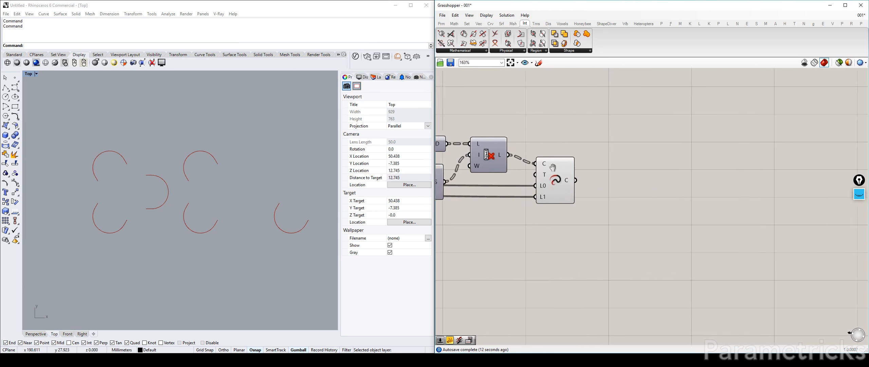
{"action": "left_click", "coordinate": [536, 193]}
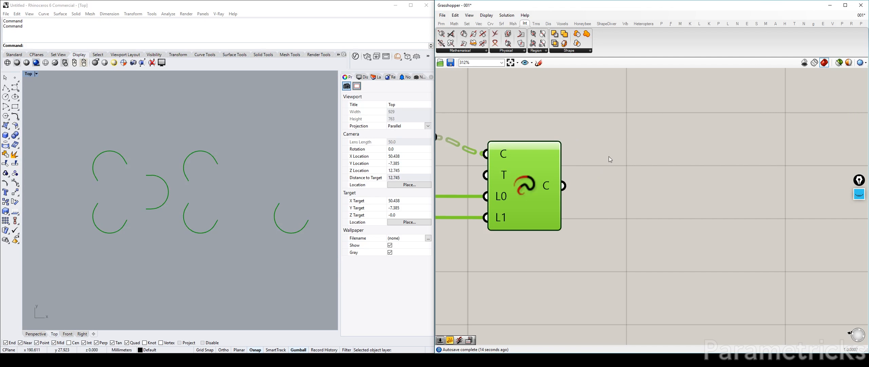
{"action": "left_click", "coordinate": [611, 160]}
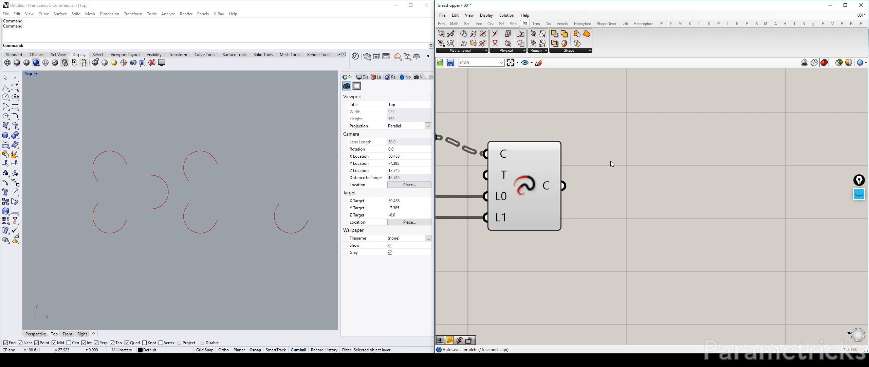
Search the arc components and place an Arc SED component beyond Extend Curve.
{"action": "right_click_drag", "start_coordinate": [622, 165], "coordinate": [631, 152]}
{"action": "scroll", "coordinate": [601, 171], "scroll_direction": "down", "scroll_amount": 2}
{"action": "double_click", "coordinate": [608, 161]}
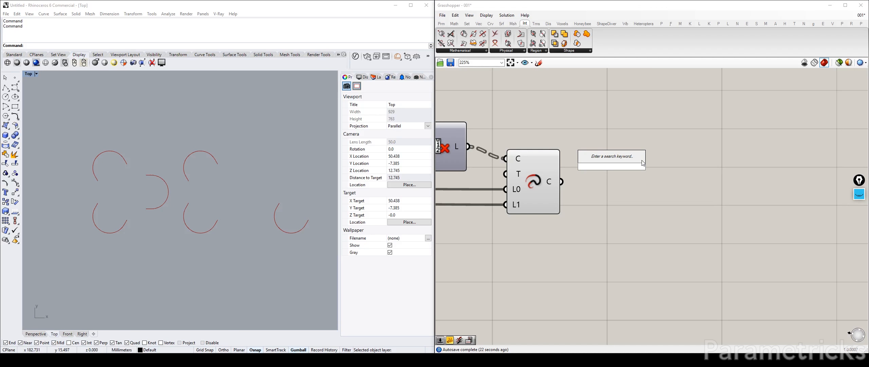
{"action": "type", "text": "ARTC"}
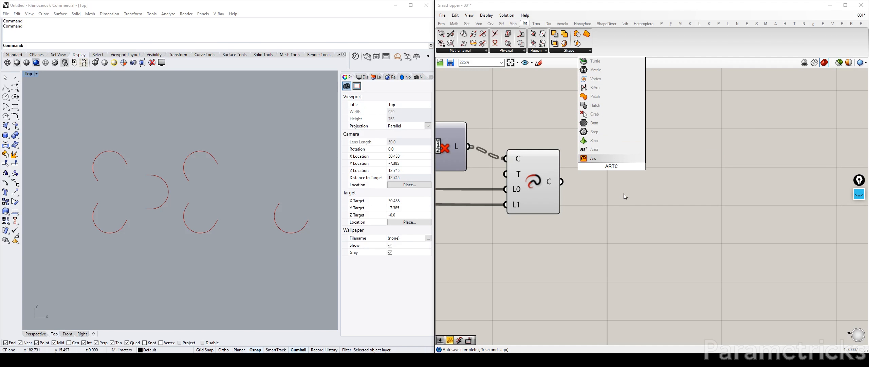
{"action": "key", "text": "BackSpace"}
{"action": "key", "text": "BackSpace"}
{"action": "type", "text": "C"}
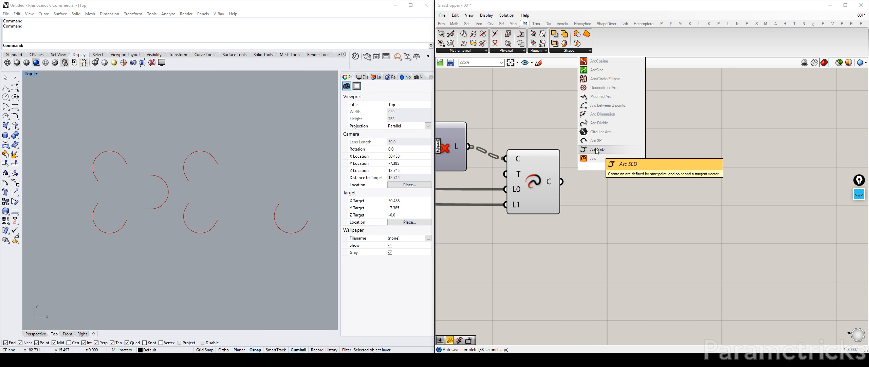
{"action": "left_click", "coordinate": [608, 150]}
{"action": "left_click_drag", "start_coordinate": [602, 160], "coordinate": [618, 152]}
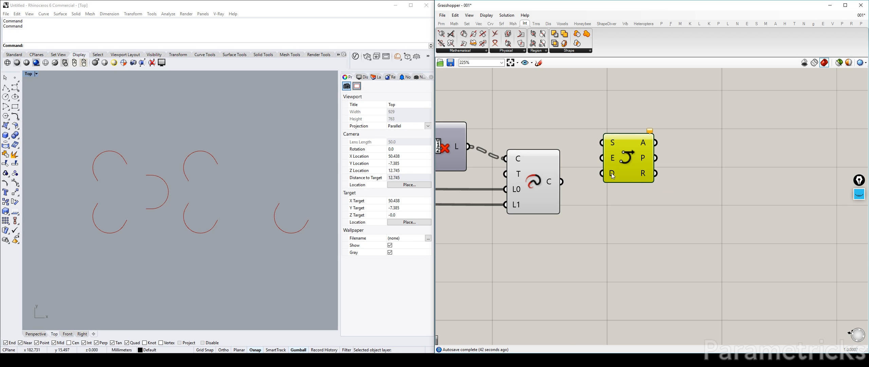
Move Arc SED down and away from Extend Curve to leave working room between the two components.
{"action": "left_click_drag", "start_coordinate": [627, 157], "coordinate": [628, 181]}
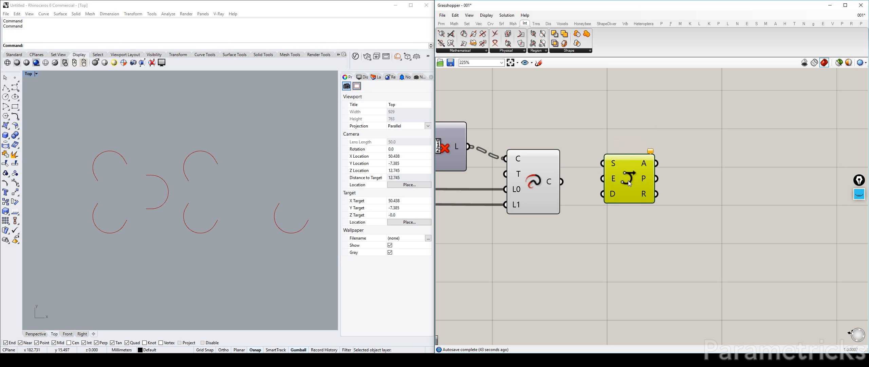
{"action": "left_click", "coordinate": [542, 178]}
{"action": "right_click_drag", "start_coordinate": [625, 176], "coordinate": [608, 152]}
{"action": "left_click_drag", "start_coordinate": [609, 155], "coordinate": [642, 193]}
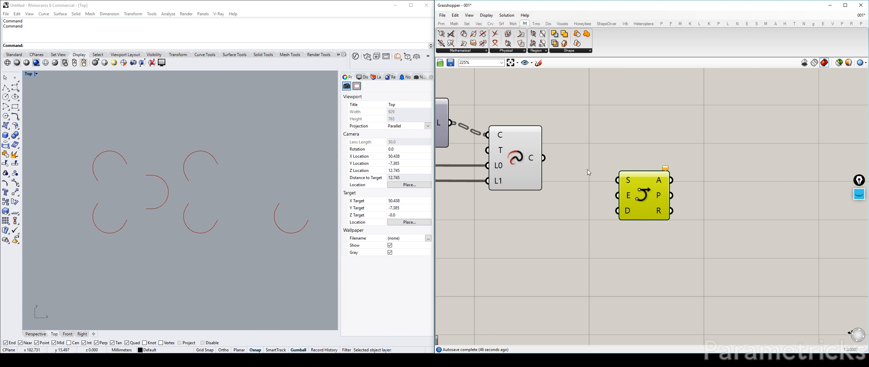
{"action": "left_click_drag", "start_coordinate": [527, 162], "coordinate": [523, 161]}
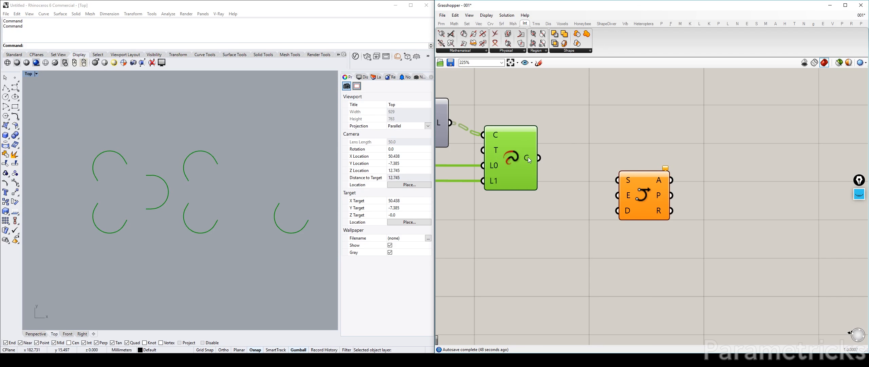
{"action": "mouse_move", "coordinate": [529, 160]}
{"action": "left_click", "coordinate": [859, 193]}
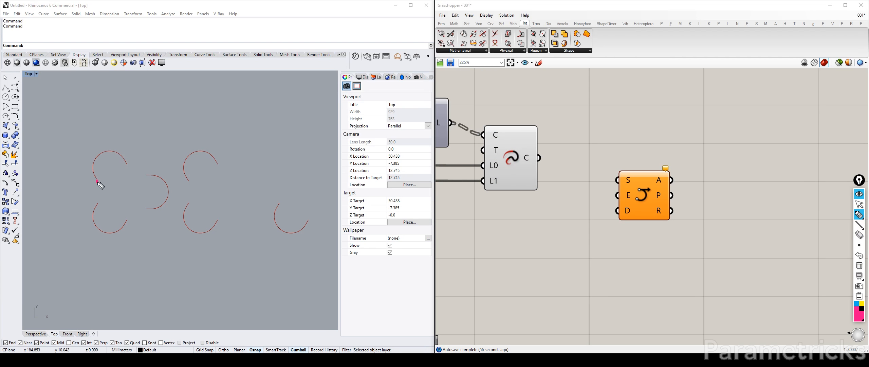
{"action": "left_click", "coordinate": [98, 202]}
{"action": "left_click", "coordinate": [97, 181]}
{"action": "left_click_drag", "start_coordinate": [99, 210], "coordinate": [103, 182]}
{"action": "left_click", "coordinate": [860, 266]}
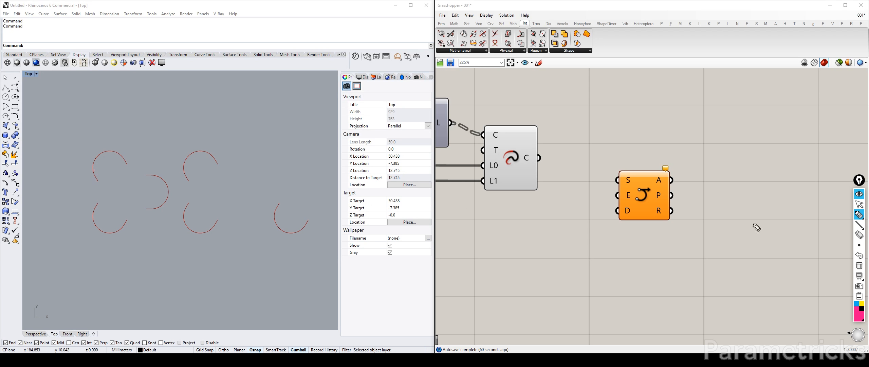
{"action": "left_click", "coordinate": [860, 204]}
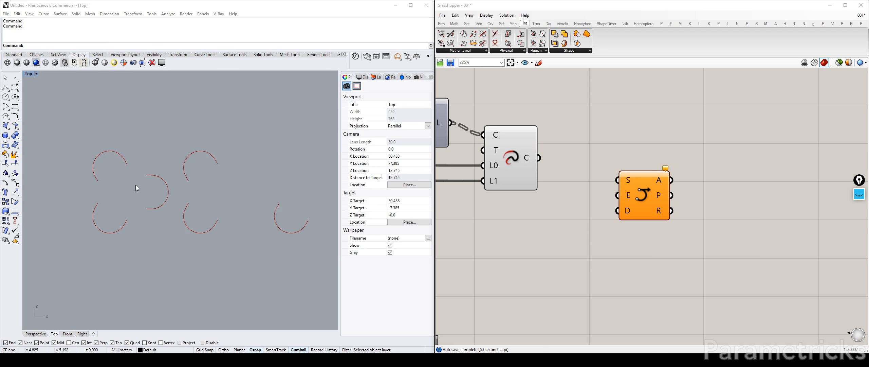
Add an End Points component, feed it the extended curves, and reposition Arc SED below it.
{"action": "double_click", "coordinate": [627, 147]}
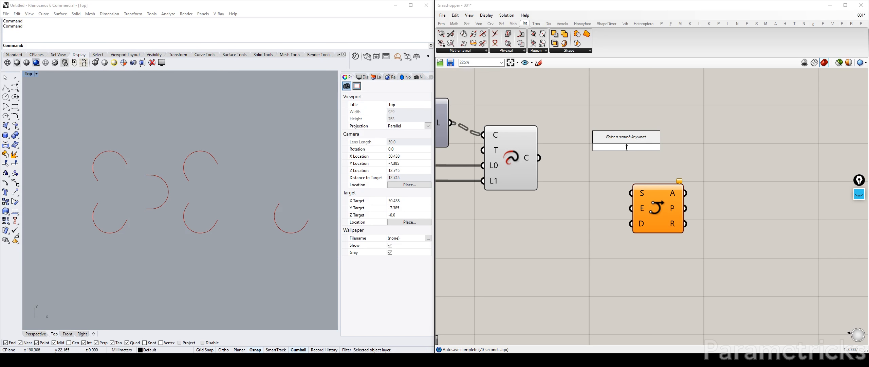
{"action": "type", "text": "end"}
{"action": "key", "text": "Return"}
{"action": "left_click_drag", "start_coordinate": [539, 158], "coordinate": [570, 157]}
{"action": "right_click_drag", "start_coordinate": [635, 160], "coordinate": [608, 143]}
{"action": "left_click_drag", "start_coordinate": [630, 180], "coordinate": [638, 196]}
Add a Point List component and wire the start points from End Points into its points input.
{"action": "double_click", "coordinate": [636, 117]}
{"action": "type", "text": "POINT L"}
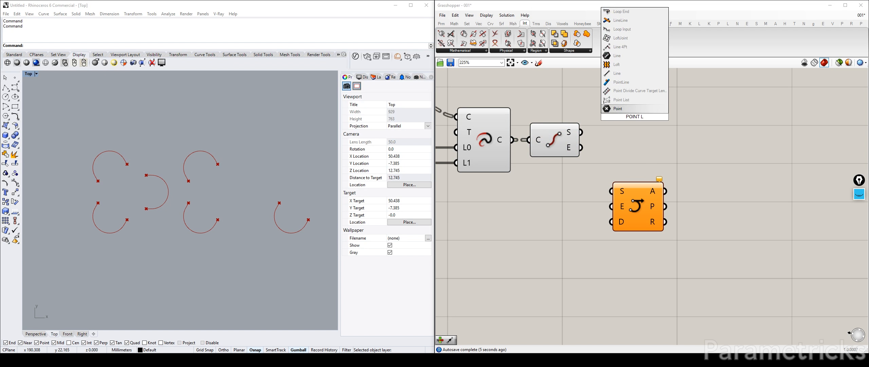
{"action": "type", "text": "IST"}
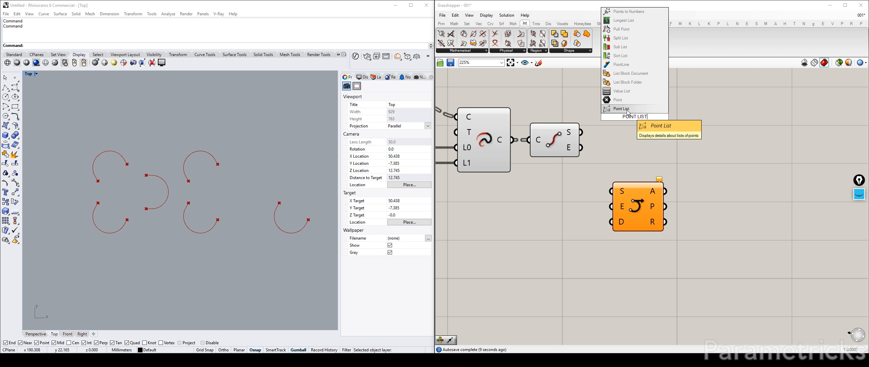
{"action": "left_click", "coordinate": [628, 110]}
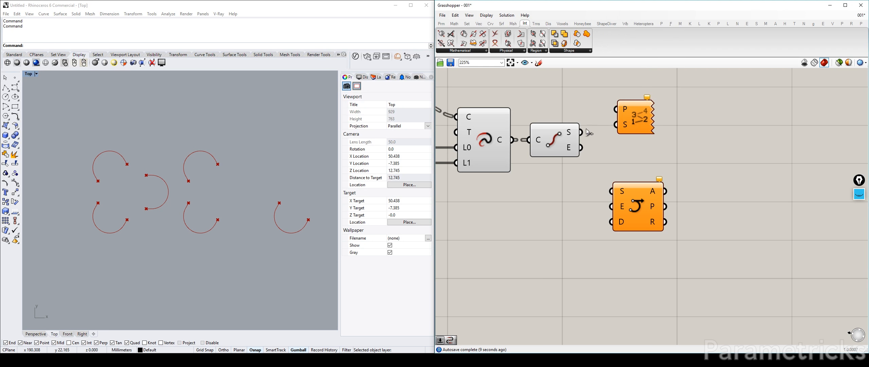
{"action": "left_click_drag", "start_coordinate": [581, 131], "coordinate": [495, 80]}
Drive the Point List text size with a slider set to 10.0 and add the curve end points to its points input.
{"action": "double_click", "coordinate": [579, 96]}
{"action": "type", "text": "1.1"}
{"action": "key", "text": "Return"}
{"action": "mouse_move", "coordinate": [557, 77]}
{"action": "left_mouse_down"}
{"action": "mouse_move", "coordinate": [616, 124]}
{"action": "mouse_move", "coordinate": [718, 118]}
{"action": "left_mouse_up"}
{"action": "left_click_drag", "start_coordinate": [482, 81], "coordinate": [631, 90]}
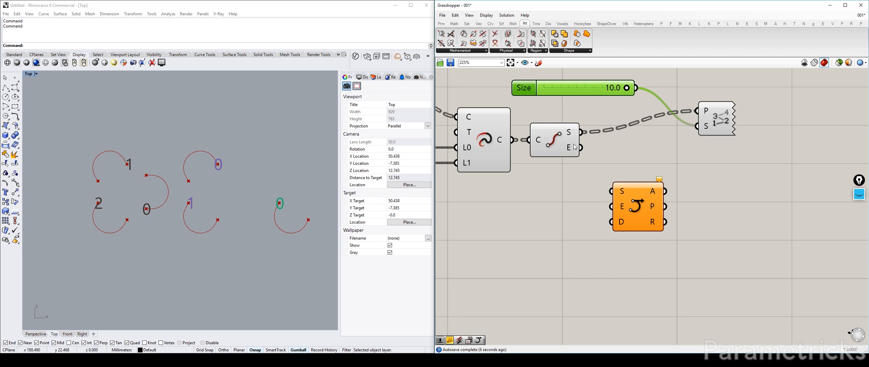
{"action": "left_click_drag", "start_coordinate": [581, 147], "coordinate": [697, 111], "text": "shift"}
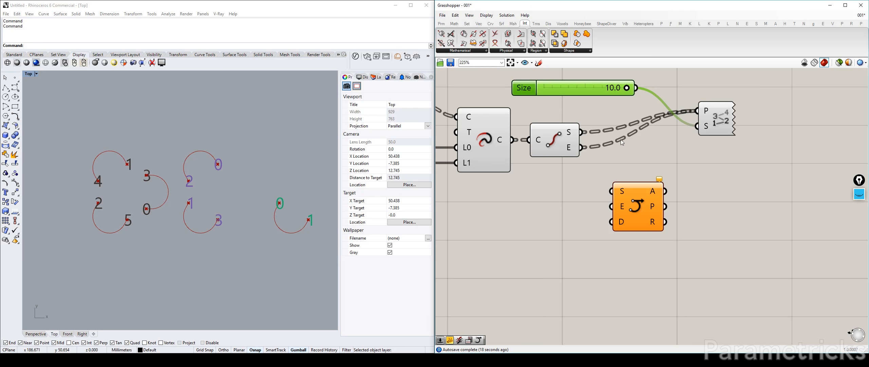
Shift the Size slider, Point List and Arc SED away from Extend Curve, keeping End Points close to it.
{"action": "scroll", "coordinate": [620, 139], "scroll_direction": "down", "scroll_amount": 3}
{"action": "left_click_drag", "start_coordinate": [691, 77], "coordinate": [574, 210]}
{"action": "left_click_drag", "start_coordinate": [581, 142], "coordinate": [682, 143]}
{"action": "double_click", "coordinate": [599, 182]}
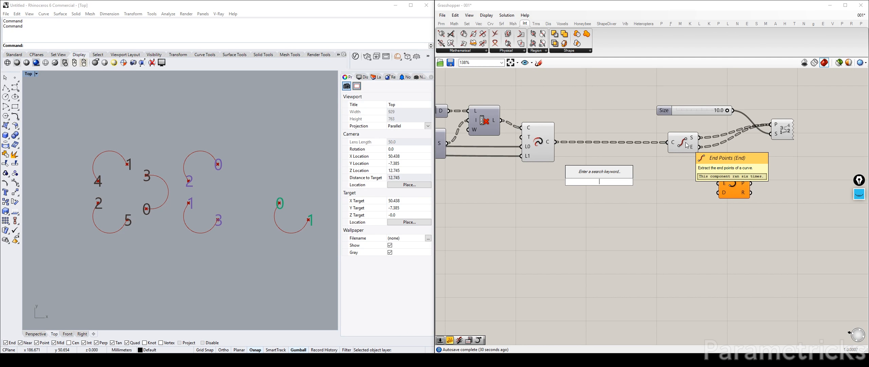
{"action": "left_click_drag", "start_coordinate": [686, 142], "coordinate": [584, 142]}
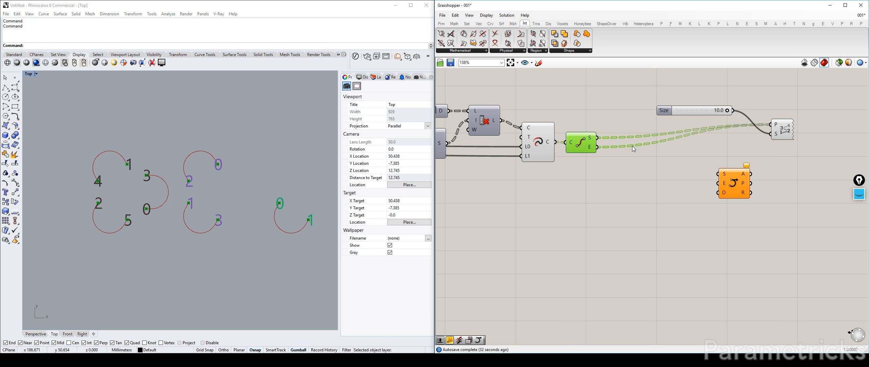
Add a Merge component beside End Points and wire the start points to D1 and the end points to D2.
{"action": "double_click", "coordinate": [633, 164]}
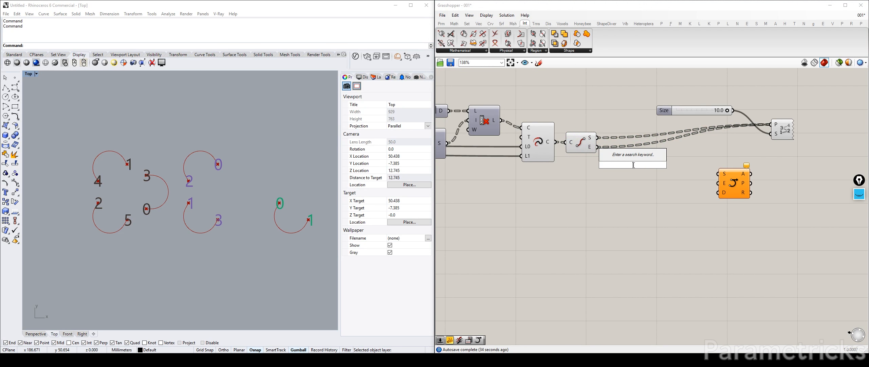
{"action": "type", "text": "merge"}
{"action": "key", "text": "Return"}
{"action": "scroll", "coordinate": [628, 164], "scroll_direction": "up", "scroll_amount": 3}
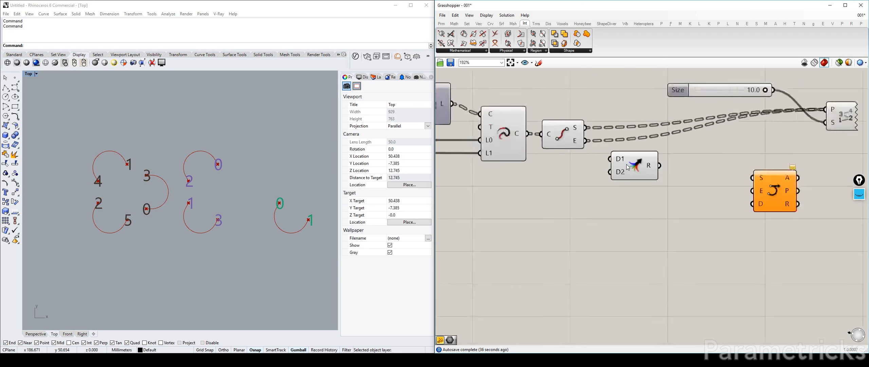
{"action": "left_click_drag", "start_coordinate": [571, 111], "coordinate": [603, 157]}
{"action": "left_click_drag", "start_coordinate": [569, 131], "coordinate": [621, 139]}
Remove Merge's spare D3 input and feed the merged points into Point List in place of the direct wires.
{"action": "scroll", "coordinate": [624, 146], "scroll_direction": "up", "scroll_amount": 2}
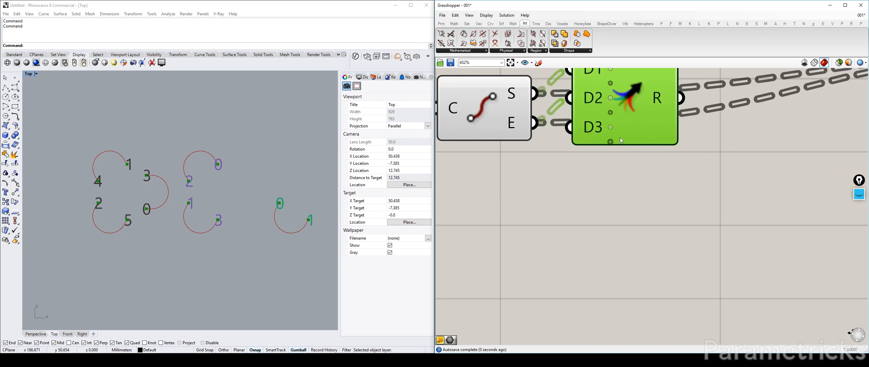
{"action": "left_click", "coordinate": [611, 127]}
{"action": "left_click", "coordinate": [474, 114]}
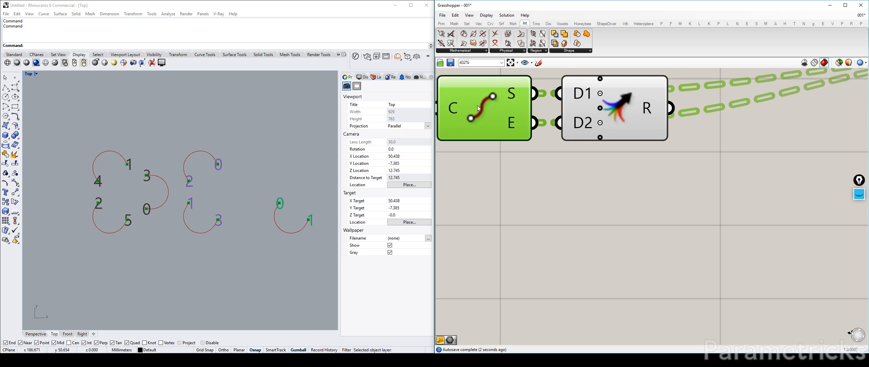
{"action": "scroll", "coordinate": [602, 114], "scroll_direction": "down", "scroll_amount": 2}
{"action": "scroll", "coordinate": [602, 114], "scroll_direction": "down", "scroll_amount": 2}
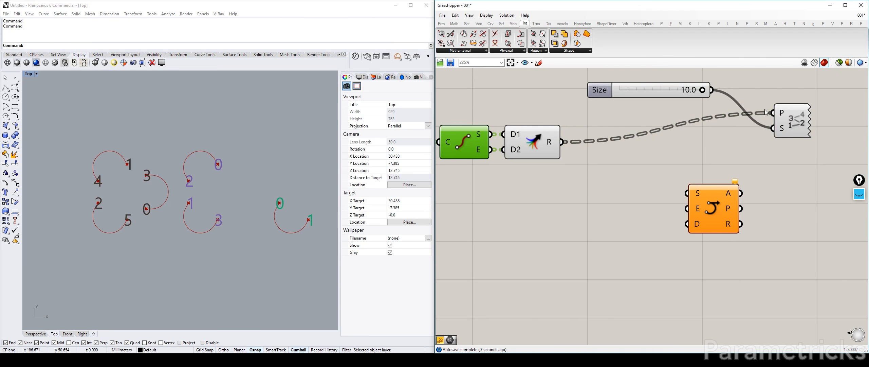
{"action": "scroll", "coordinate": [606, 140], "scroll_direction": "down", "scroll_amount": 2}
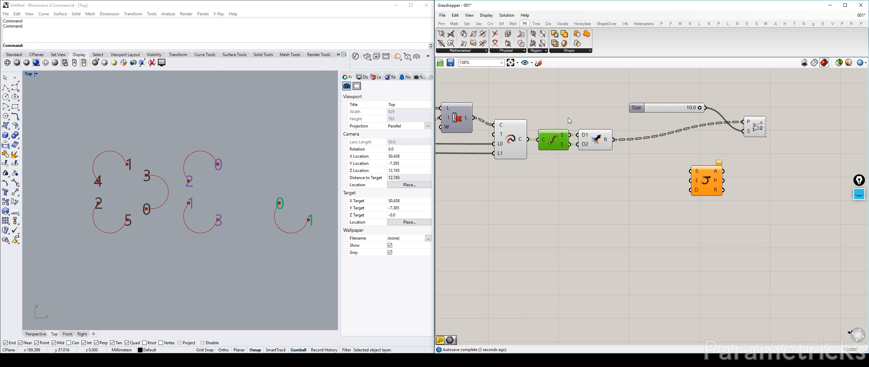
Highlight the main radius circle and compare its outline with the numbered end points of the wing arcs.
{"action": "scroll", "coordinate": [570, 120], "scroll_direction": "down", "scroll_amount": 2}
{"action": "right_click_drag", "start_coordinate": [515, 96], "coordinate": [654, 117]}
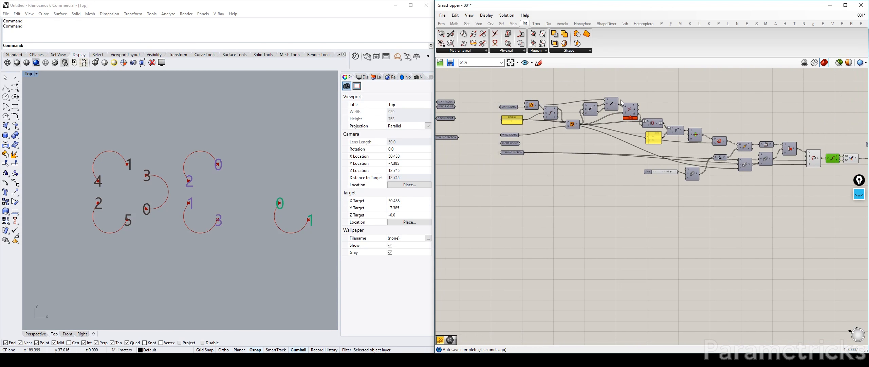
{"action": "scroll", "coordinate": [653, 118], "scroll_direction": "up", "scroll_amount": 1}
{"action": "left_click", "coordinate": [495, 109]}
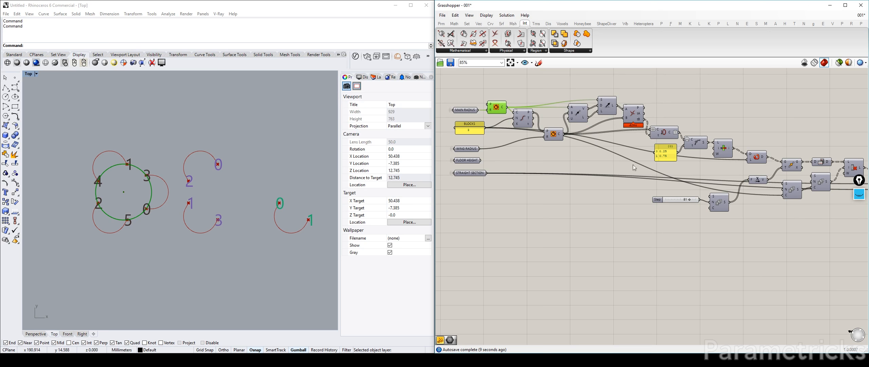
{"action": "scroll", "coordinate": [633, 165], "scroll_direction": "down", "scroll_amount": 2}
{"action": "right_click_drag", "start_coordinate": [632, 165], "coordinate": [547, 149]}
{"action": "scroll", "coordinate": [747, 150], "scroll_direction": "up", "scroll_amount": 2}
{"action": "right_click_drag", "start_coordinate": [747, 150], "coordinate": [609, 146]}
{"action": "scroll", "coordinate": [611, 147], "scroll_direction": "up", "scroll_amount": 2}
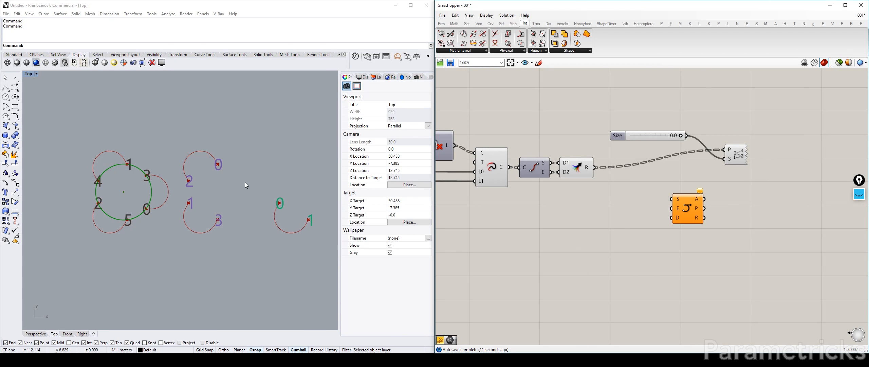
{"action": "right_click_drag", "start_coordinate": [529, 156], "coordinate": [551, 148]}
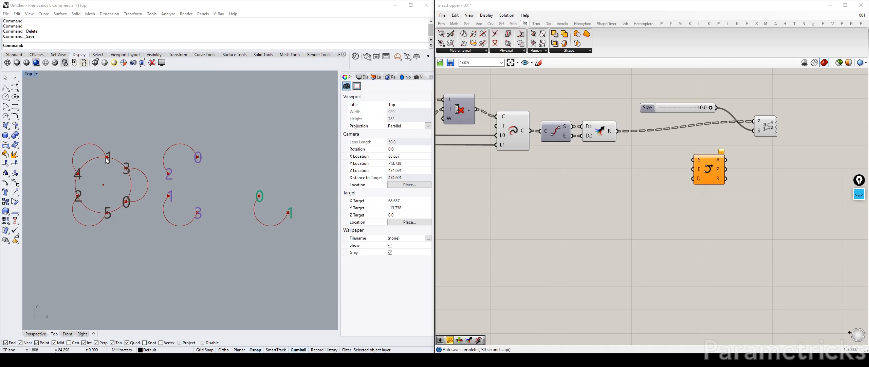
Turn off the preview of the main radius circle component.
{"action": "scroll", "coordinate": [744, 170], "scroll_direction": "down", "scroll_amount": 5}
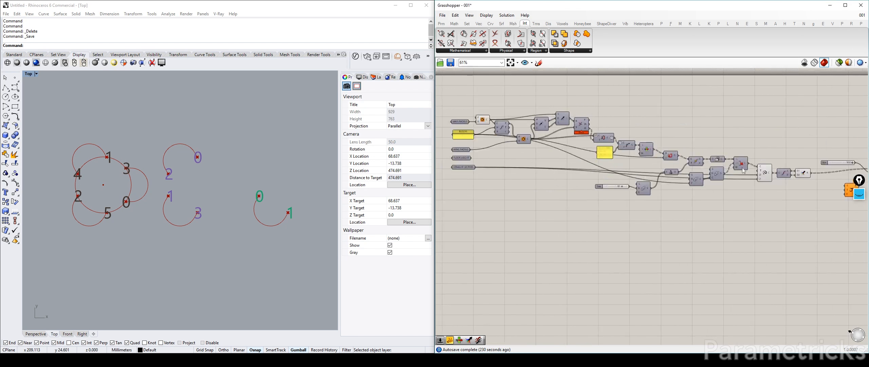
{"action": "left_click", "coordinate": [482, 119]}
{"action": "key", "text": "ctrl+q"}
{"action": "right_click_drag", "start_coordinate": [810, 156], "coordinate": [540, 127]}
{"action": "scroll", "coordinate": [542, 131], "scroll_direction": "up", "scroll_amount": 2}
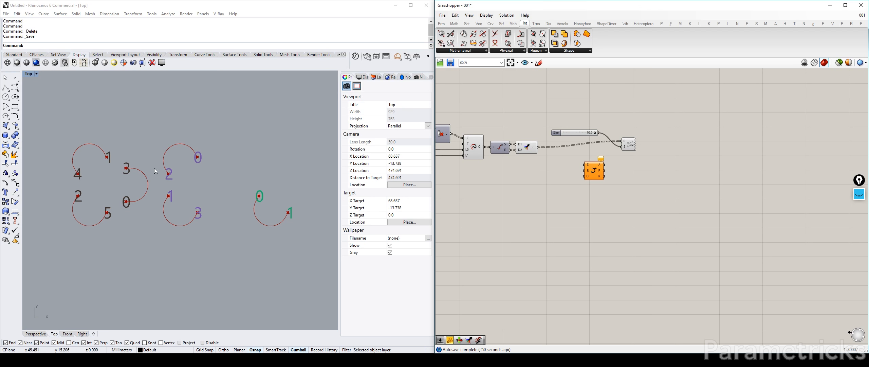
Examine the numbered start and end points of the wing arcs across all three floor plans.
{"action": "scroll", "coordinate": [194, 168], "scroll_direction": "up", "scroll_amount": 4}
{"action": "right_click_drag", "start_coordinate": [197, 167], "coordinate": [108, 160]}
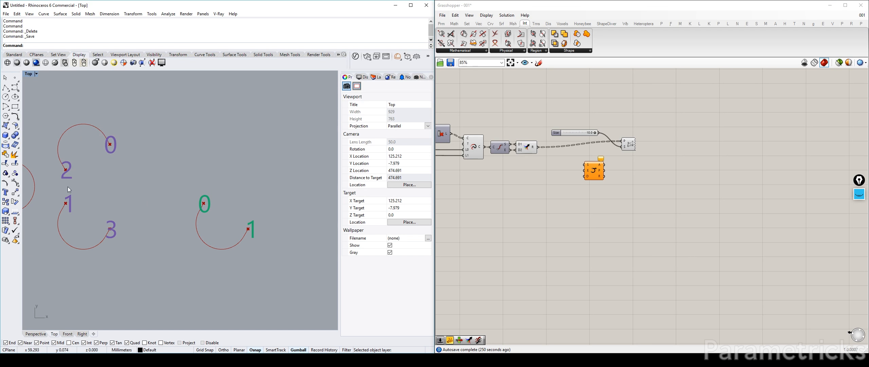
{"action": "right_click_drag", "start_coordinate": [68, 186], "coordinate": [231, 172]}
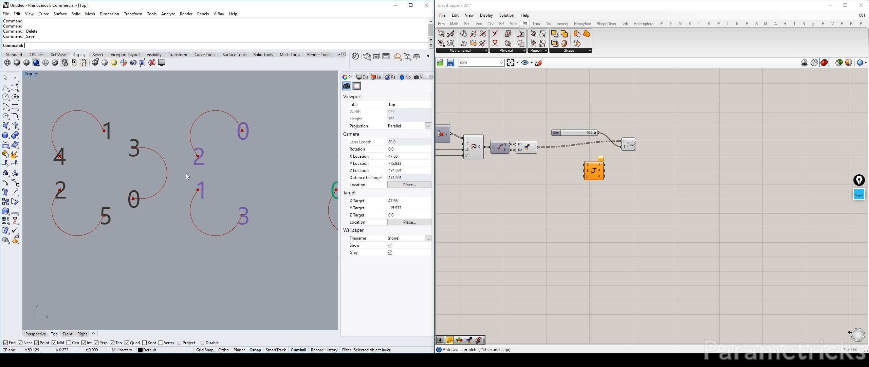
{"action": "right_click_drag", "start_coordinate": [177, 175], "coordinate": [229, 173]}
{"action": "right_click_drag", "start_coordinate": [131, 154], "coordinate": [34, 174]}
{"action": "scroll", "coordinate": [33, 174], "scroll_direction": "down", "scroll_amount": 6}
{"action": "right_click_drag", "start_coordinate": [81, 175], "coordinate": [107, 166]}
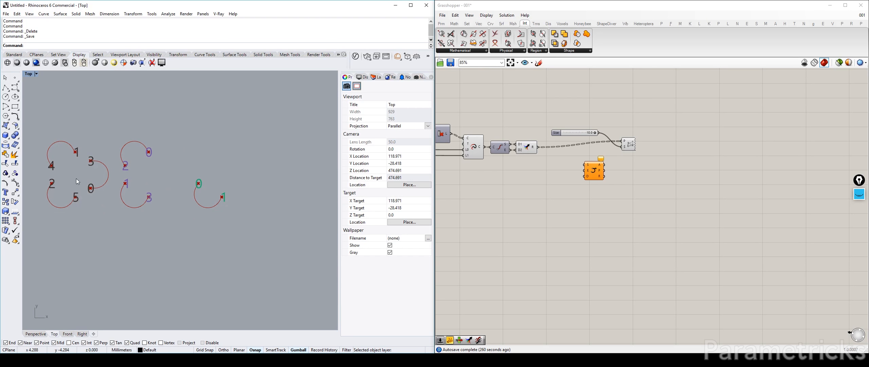
{"action": "scroll", "coordinate": [78, 174], "scroll_direction": "up", "scroll_amount": 2}
{"action": "right_click_drag", "start_coordinate": [78, 174], "coordinate": [102, 174]}
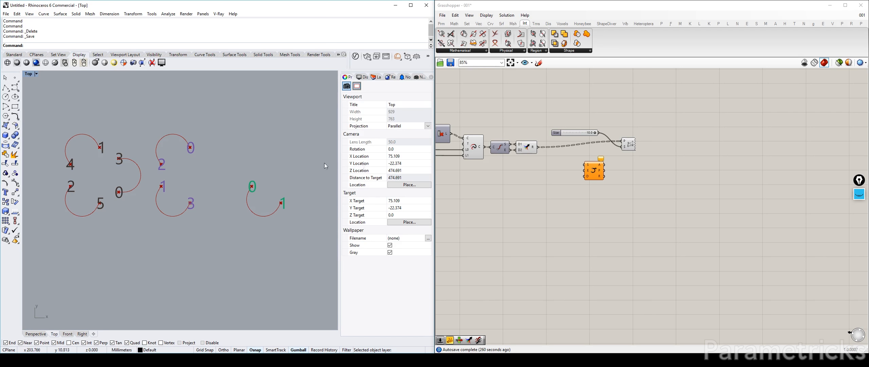
Move the Size slider and Point List up out of the way, and shift Arc SED farther from Extend Curve.
{"action": "left_click_drag", "start_coordinate": [540, 109], "coordinate": [637, 155]}
{"action": "left_click_drag", "start_coordinate": [627, 143], "coordinate": [625, 77]}
{"action": "left_click_drag", "start_coordinate": [599, 170], "coordinate": [708, 171]}
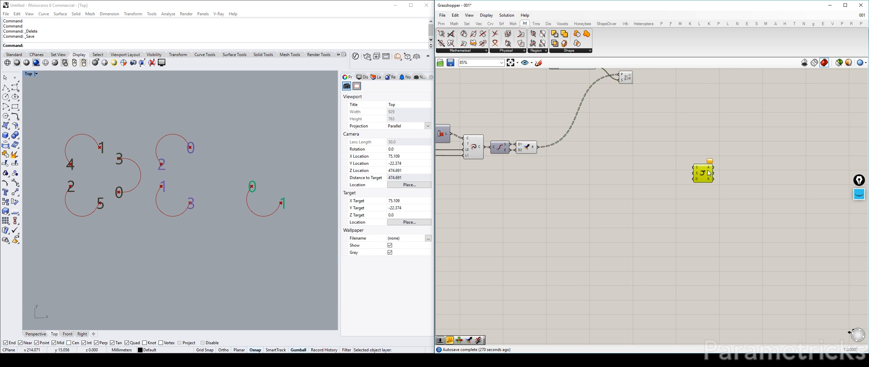
{"action": "right_click_drag", "start_coordinate": [614, 126], "coordinate": [615, 152]}
{"action": "left_click_drag", "start_coordinate": [555, 139], "coordinate": [498, 193]}
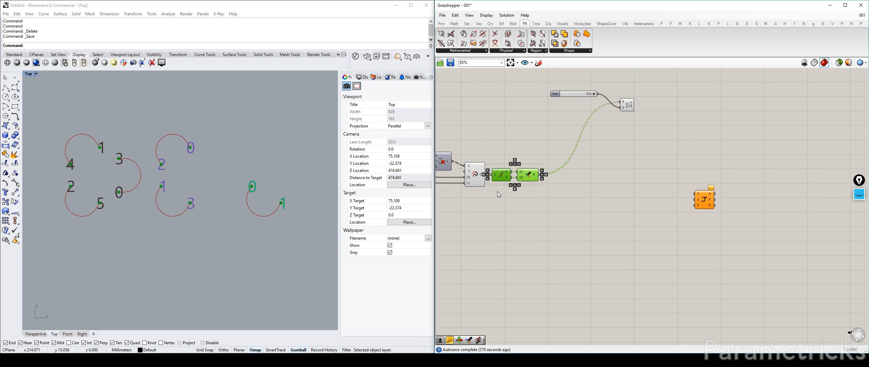
{"action": "key", "text": "Delete"}
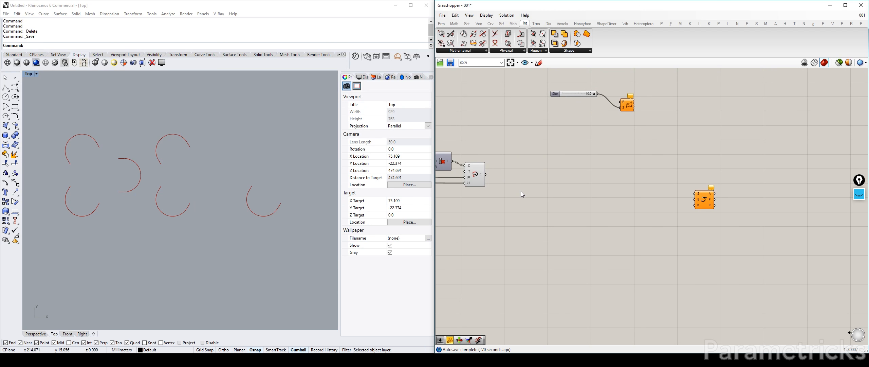
{"action": "double_click", "coordinate": [521, 192]}
{"action": "key", "text": "Escape"}
{"action": "key", "text": "ctrl+z"}
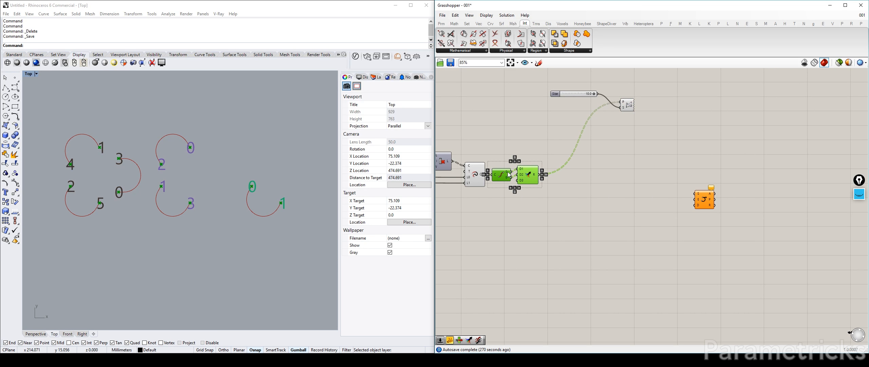
Check the start and end outputs of End Points, and delete the End Points and Merge components.
{"action": "mouse_move", "coordinate": [507, 174]}
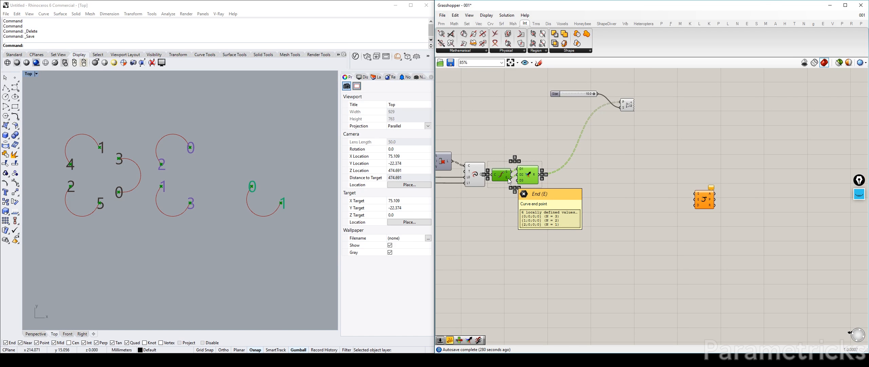
{"action": "scroll", "coordinate": [508, 169], "scroll_direction": "up", "scroll_amount": 2}
{"action": "left_click", "coordinate": [509, 158]}
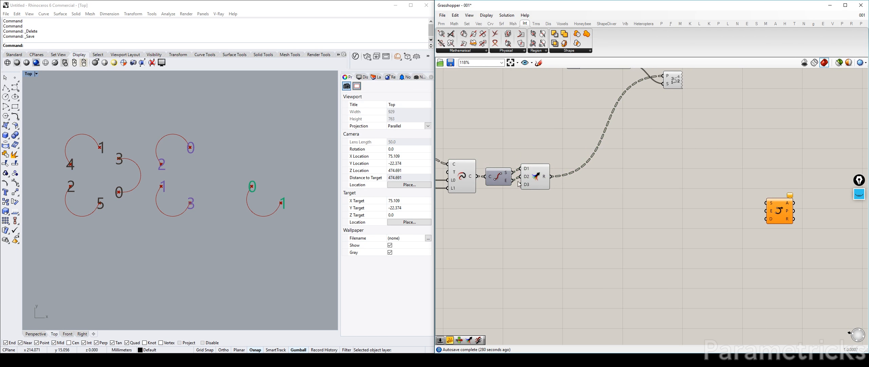
{"action": "mouse_move", "coordinate": [509, 175]}
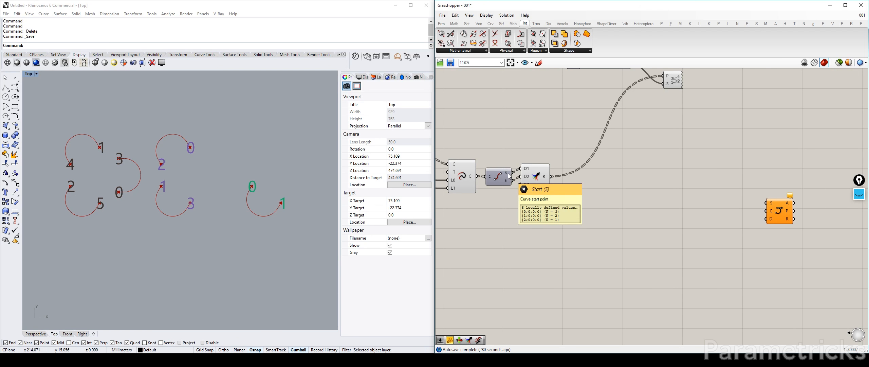
{"action": "left_click_drag", "start_coordinate": [577, 144], "coordinate": [513, 193]}
{"action": "key", "text": "Delete"}
Add an Evaluate Curve component beside Extend Curve and wire the extended curves into its C input.
{"action": "double_click", "coordinate": [512, 190]}
{"action": "type", "text": "C"}
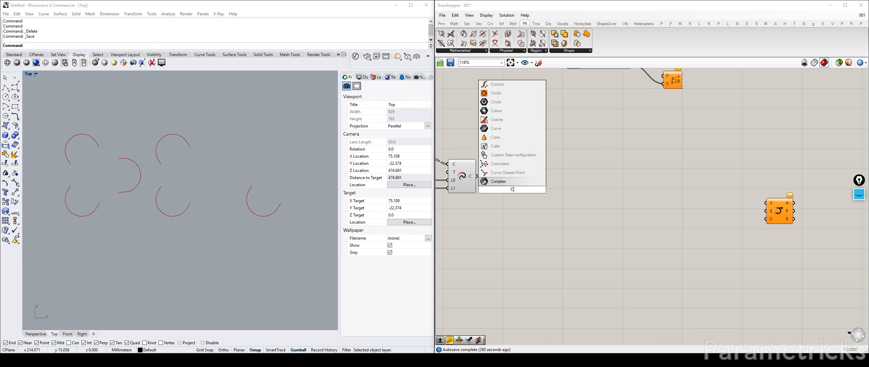
{"action": "type", "text": "RV"}
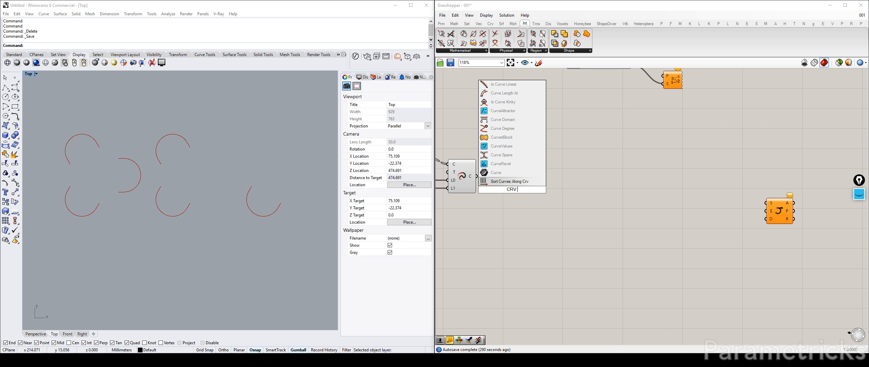
{"action": "type", "text": " EVAL"}
{"action": "left_click", "coordinate": [508, 172]}
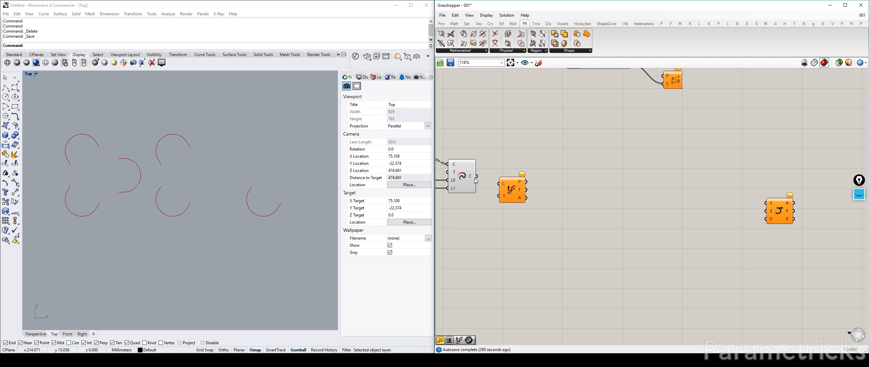
{"action": "left_click_drag", "start_coordinate": [476, 176], "coordinate": [562, 173]}
Insert a Curve parameter between Extend Curve and Evaluate Curve, routing the extended arcs through it.
{"action": "double_click", "coordinate": [529, 188]}
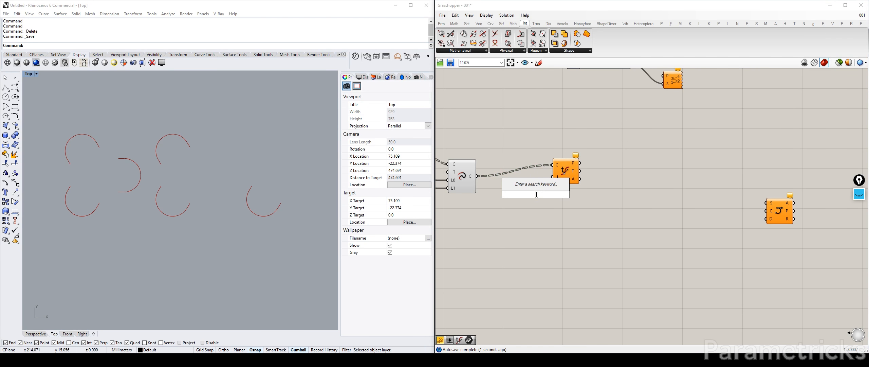
{"action": "type", "text": "CRV"}
{"action": "left_click", "coordinate": [520, 177]}
{"action": "left_click_drag", "start_coordinate": [477, 176], "coordinate": [512, 183]}
{"action": "left_click_drag", "start_coordinate": [556, 163], "coordinate": [555, 164]}
{"action": "left_click_drag", "start_coordinate": [565, 171], "coordinate": [580, 160]}
{"action": "left_click_drag", "start_coordinate": [510, 183], "coordinate": [512, 178]}
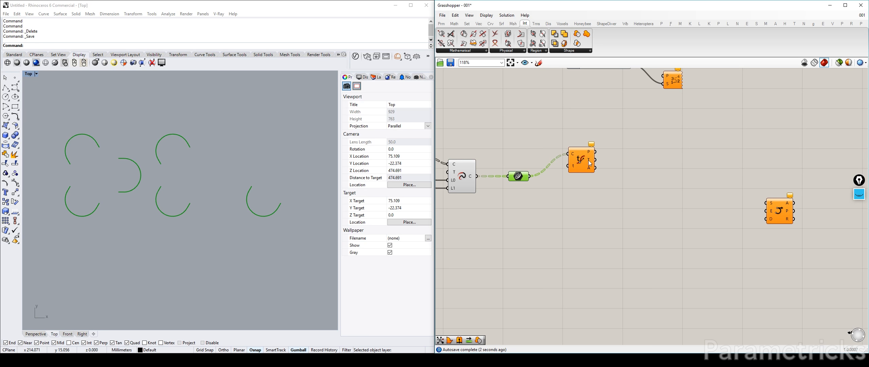
Bring Arc SED, the Size slider and Point List closer to Evaluate Curve and tidy the spacing around the Curve parameter.
{"action": "mouse_move", "coordinate": [589, 162]}
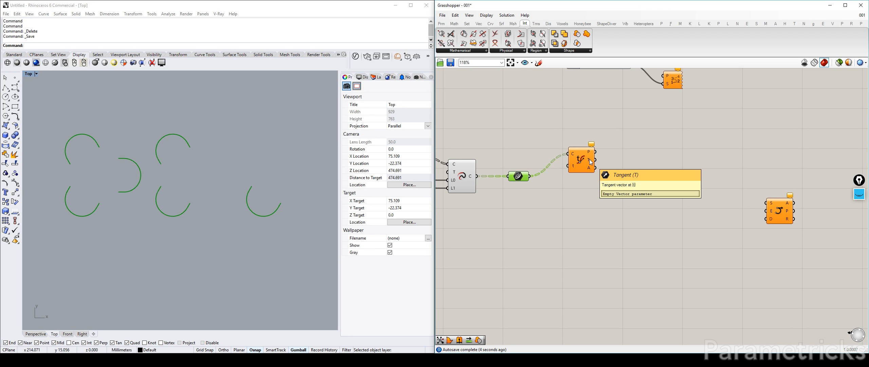
{"action": "mouse_move", "coordinate": [771, 220]}
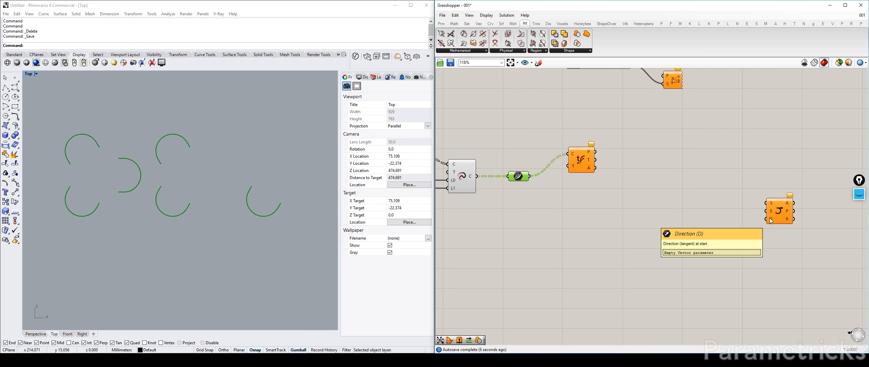
{"action": "left_click_drag", "start_coordinate": [779, 205], "coordinate": [743, 177]}
{"action": "right_click_drag", "start_coordinate": [743, 177], "coordinate": [712, 189]}
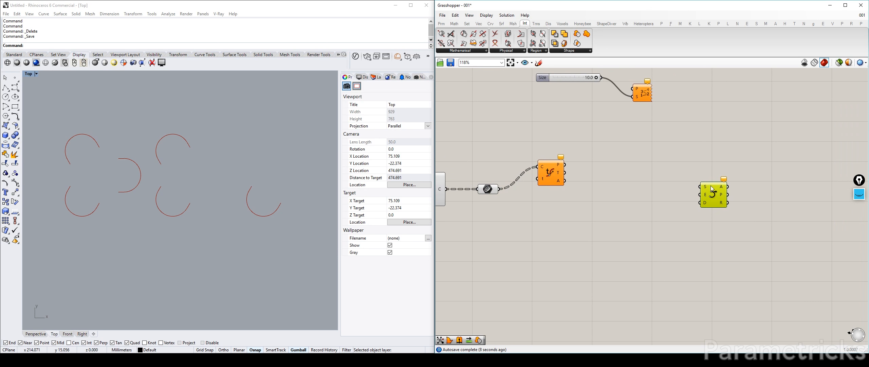
{"action": "left_click_drag", "start_coordinate": [671, 113], "coordinate": [594, 77]}
{"action": "left_click_drag", "start_coordinate": [647, 93], "coordinate": [632, 122]}
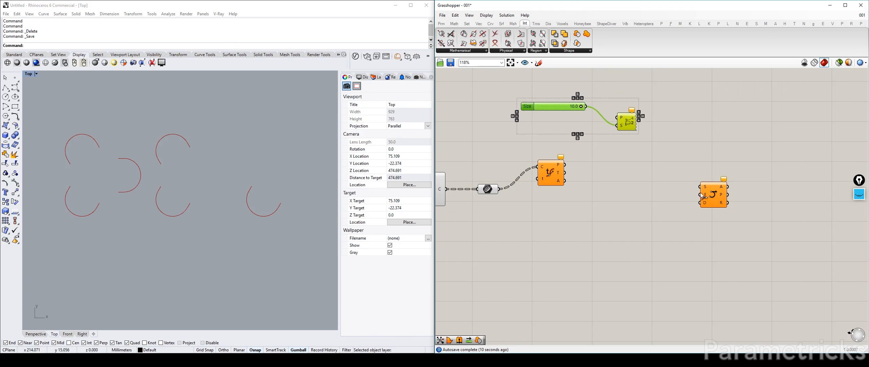
{"action": "left_click_drag", "start_coordinate": [708, 198], "coordinate": [693, 194]}
{"action": "right_click_drag", "start_coordinate": [487, 195], "coordinate": [519, 185]}
{"action": "left_click_drag", "start_coordinate": [519, 177], "coordinate": [517, 177]}
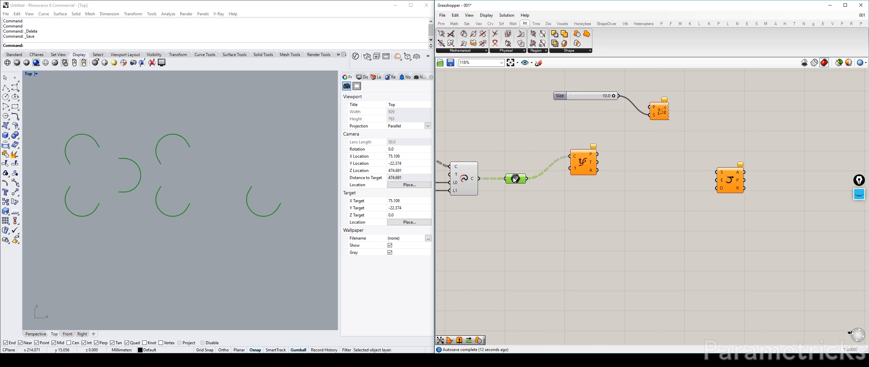
{"action": "left_click_drag", "start_coordinate": [587, 163], "coordinate": [587, 161]}
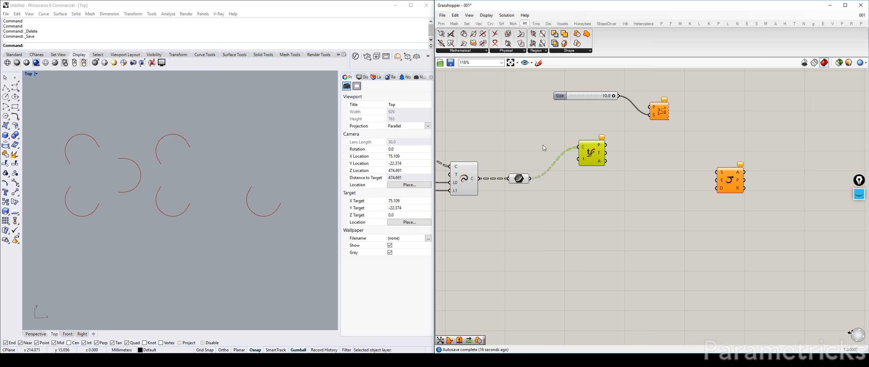
Reparameterize the Curve parameter that feeds Evaluate Curve.
{"action": "right_click", "coordinate": [586, 161]}
{"action": "left_click", "coordinate": [519, 176]}
{"action": "right_click", "coordinate": [519, 177]}
{"action": "left_click", "coordinate": [514, 135]}
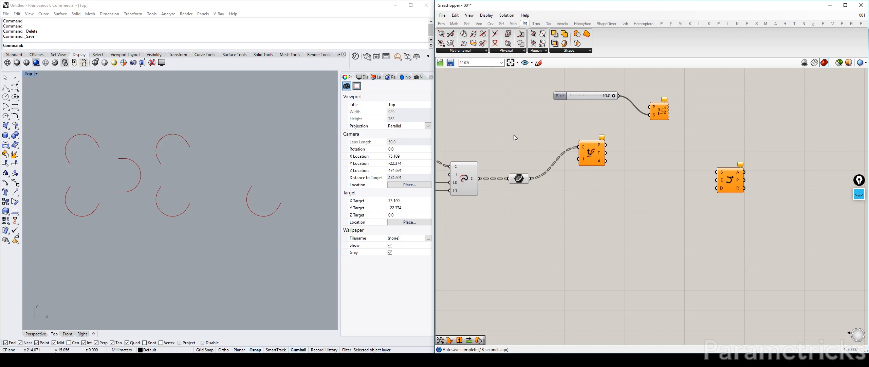
{"action": "right_click", "coordinate": [515, 178]}
{"action": "left_click", "coordinate": [538, 258]}
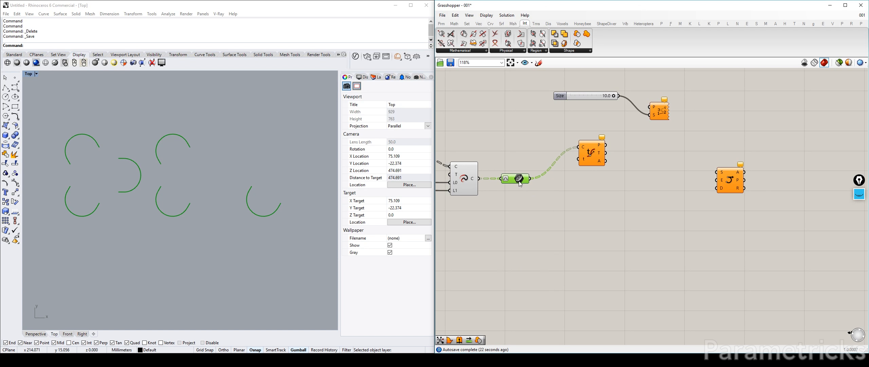
{"action": "left_click_drag", "start_coordinate": [519, 183], "coordinate": [518, 183]}
Set Evaluate Curve's t input to 0 to evaluate the start of each arc.
{"action": "right_click", "coordinate": [584, 158]}
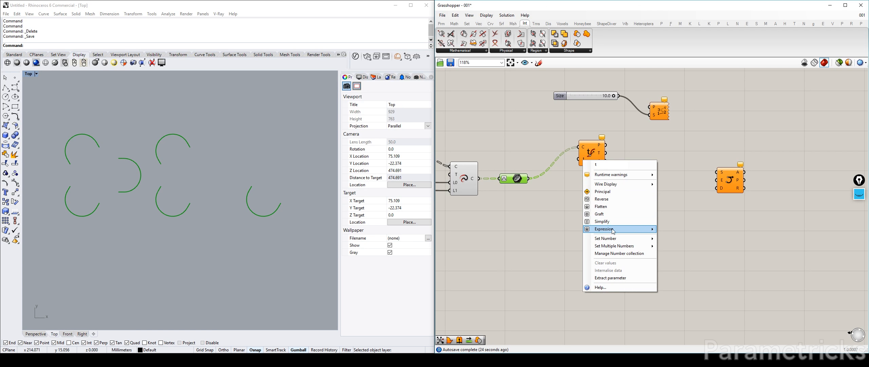
{"action": "mouse_move", "coordinate": [621, 238]}
{"action": "left_click", "coordinate": [699, 245]}
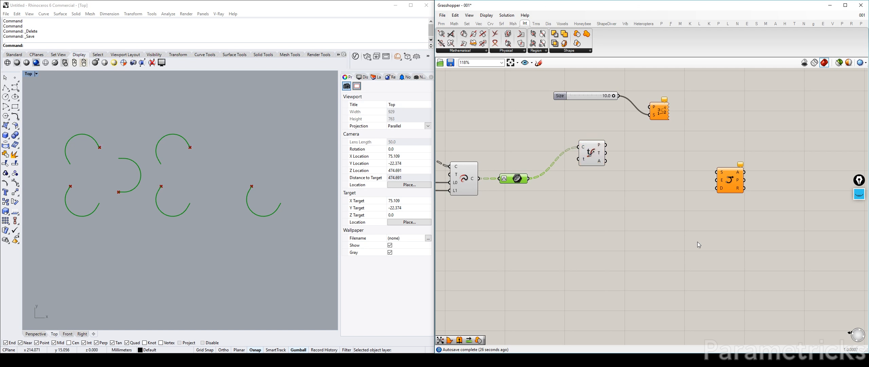
Duplicate Evaluate Curve below the original and set the copy's t input to evaluate the end of each arc.
{"action": "left_click", "coordinate": [587, 134]}
{"action": "left_click_drag", "start_coordinate": [589, 153], "coordinate": [589, 190], "text": "alt"}
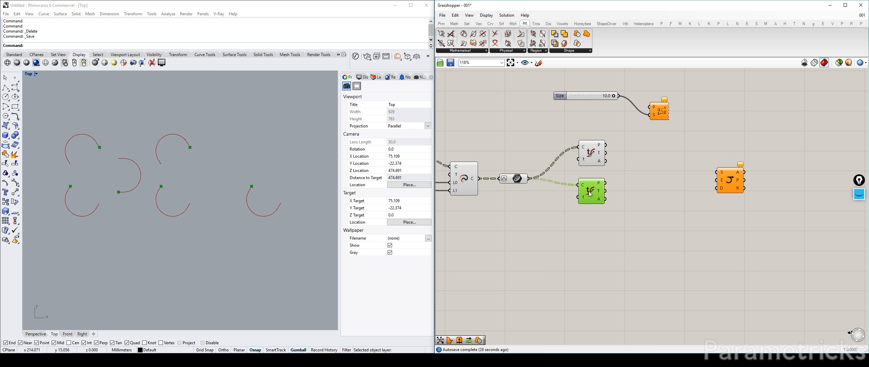
{"action": "right_click", "coordinate": [584, 197]}
{"action": "mouse_move", "coordinate": [616, 265]}
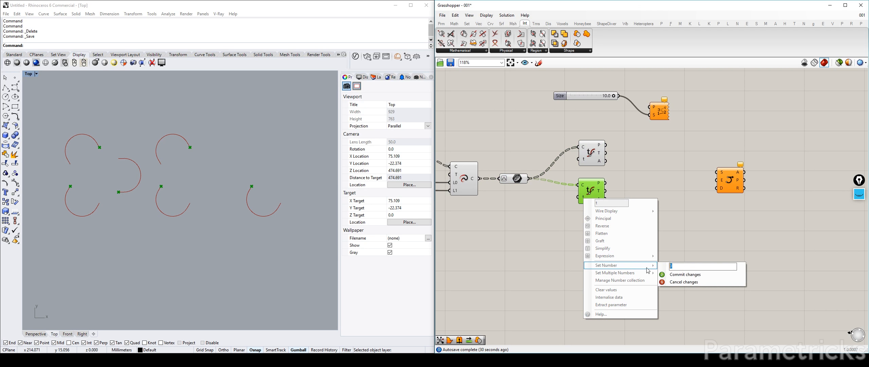
{"action": "left_click", "coordinate": [663, 274]}
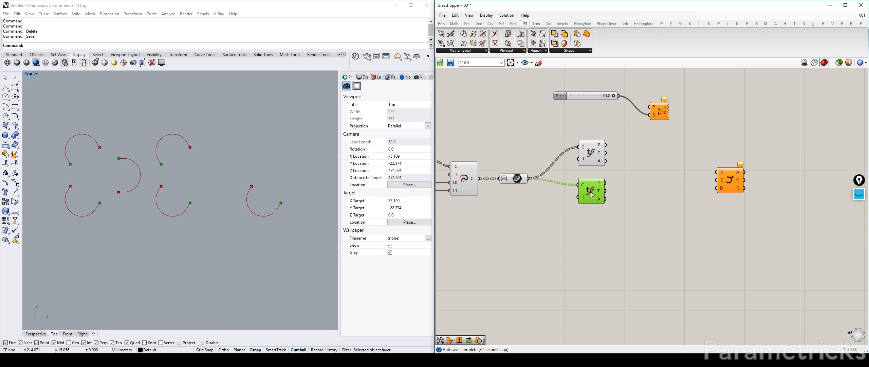
Stack the two Evaluate Curve components neatly and place Arc SED close beside them.
{"action": "left_click_drag", "start_coordinate": [591, 191], "coordinate": [589, 203]}
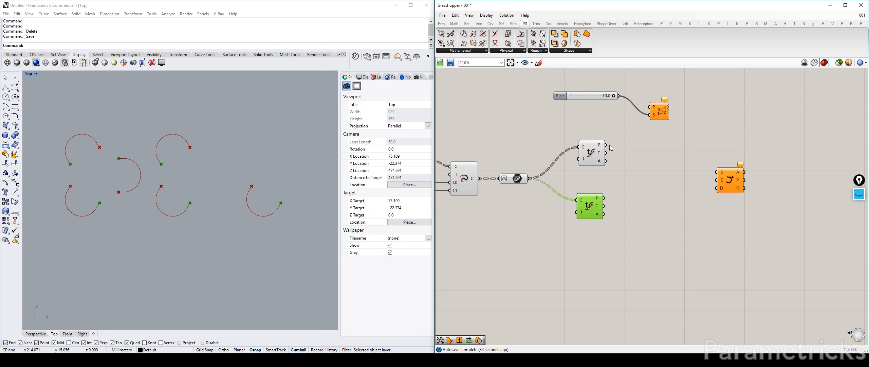
{"action": "left_click_drag", "start_coordinate": [600, 149], "coordinate": [595, 161]}
{"action": "left_click_drag", "start_coordinate": [591, 204], "coordinate": [583, 193]}
{"action": "left_click_drag", "start_coordinate": [730, 180], "coordinate": [645, 161]}
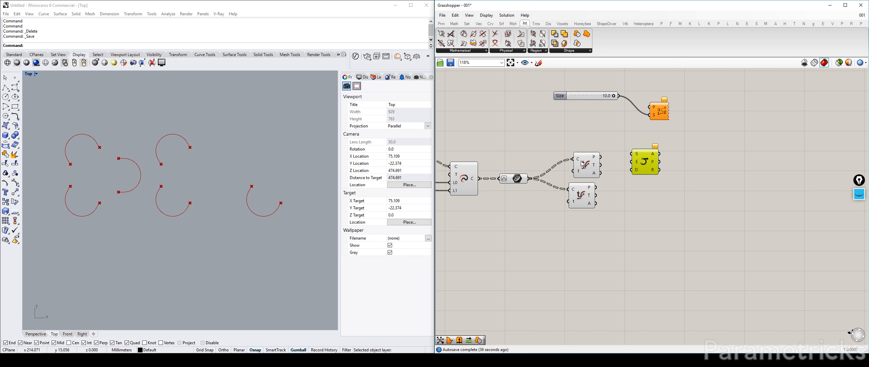
{"action": "left_click_drag", "start_coordinate": [581, 161], "coordinate": [576, 159]}
{"action": "left_click_drag", "start_coordinate": [644, 160], "coordinate": [667, 171]}
Wire the first Evaluate Curve's points to Arc SED's Start, and the second one's points and tangents to its End and Direction.
{"action": "left_click_drag", "start_coordinate": [596, 155], "coordinate": [656, 165]}
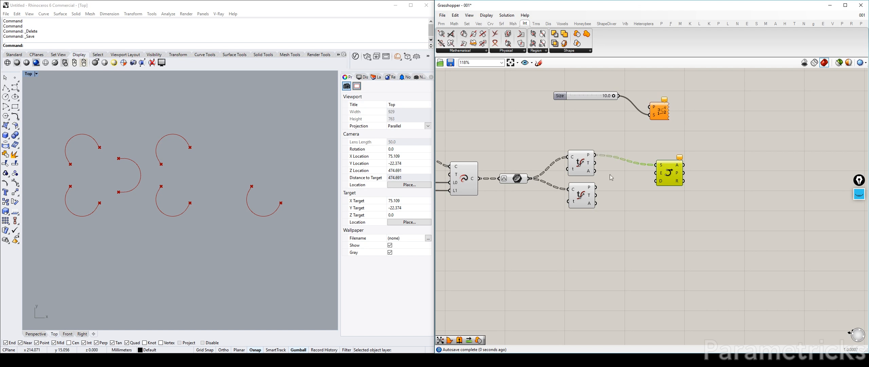
{"action": "mouse_move", "coordinate": [596, 187]}
{"action": "left_mouse_down"}
{"action": "mouse_move", "coordinate": [663, 173]}
{"action": "mouse_move", "coordinate": [596, 195]}
{"action": "left_mouse_up"}
{"action": "left_click", "coordinate": [656, 205]}
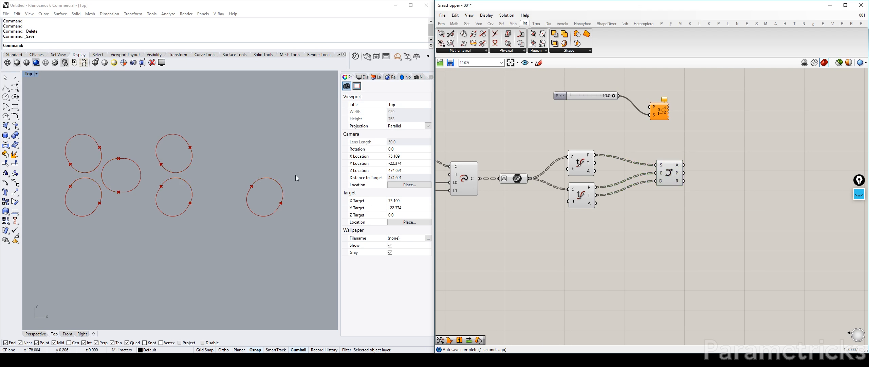
{"action": "scroll", "coordinate": [216, 176], "scroll_direction": "up", "scroll_amount": 2}
{"action": "right_click_drag", "start_coordinate": [207, 179], "coordinate": [217, 183]}
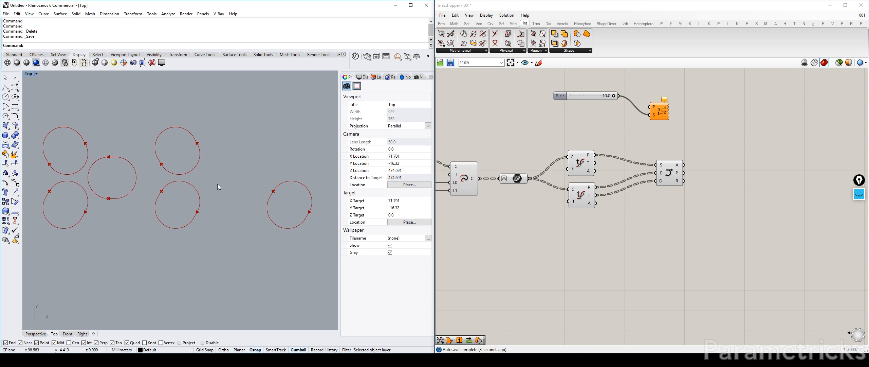
{"action": "scroll", "coordinate": [217, 184], "scroll_direction": "down", "scroll_amount": 2}
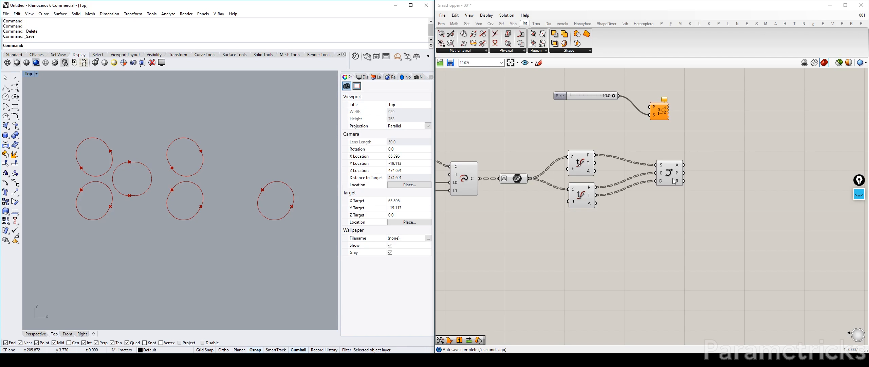
Try the first Evaluate Curve's tangents as Arc SED's direction, and restore the second one's tangents.
{"action": "left_click", "coordinate": [580, 169]}
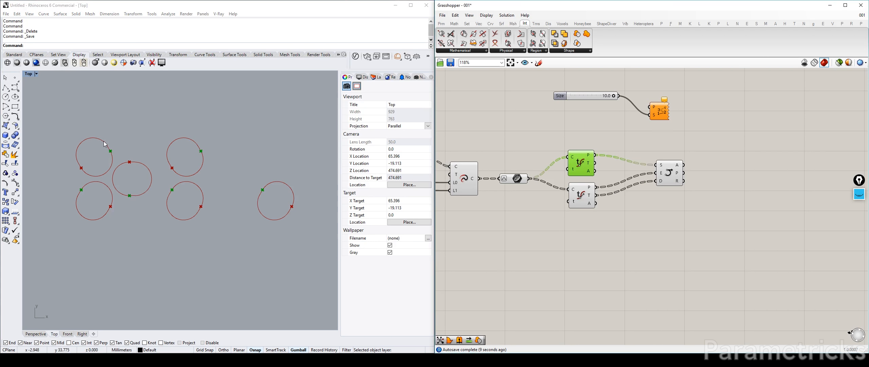
{"action": "left_click", "coordinate": [580, 187]}
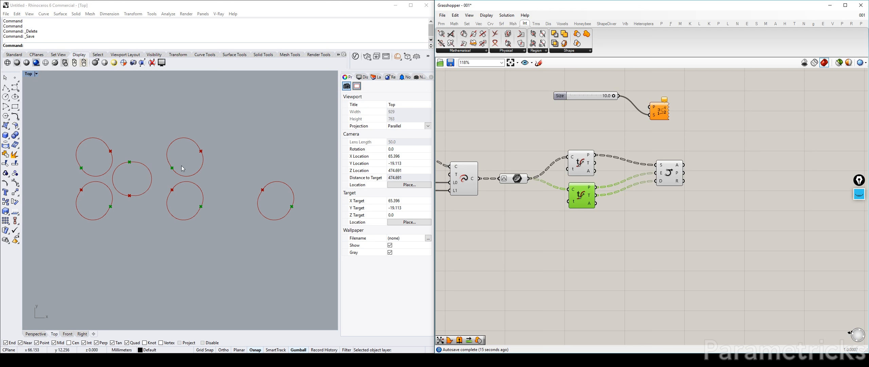
{"action": "left_click_drag", "start_coordinate": [594, 162], "coordinate": [656, 184]}
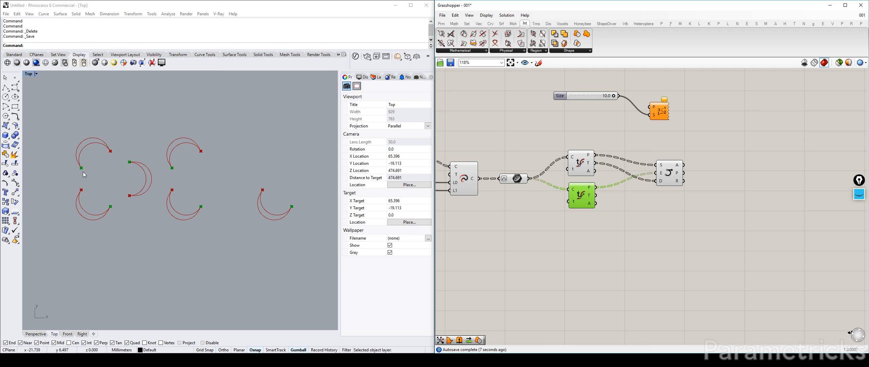
{"action": "left_click_drag", "start_coordinate": [595, 195], "coordinate": [656, 181]}
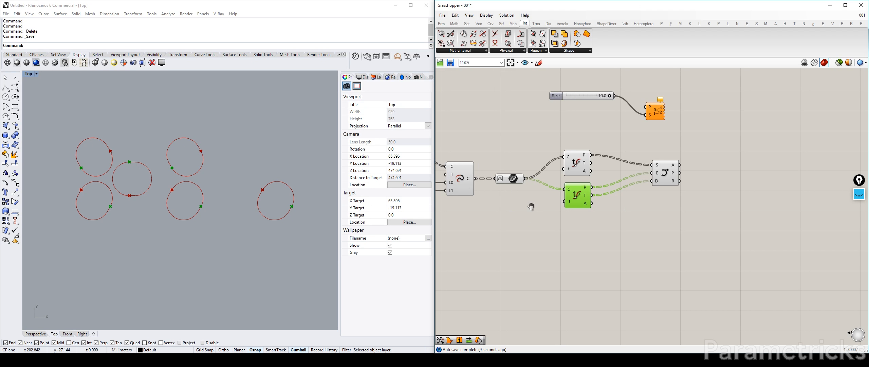
Close the gap between the two stacked Evaluate Curve components.
{"action": "scroll", "coordinate": [562, 178], "scroll_direction": "up", "scroll_amount": 2}
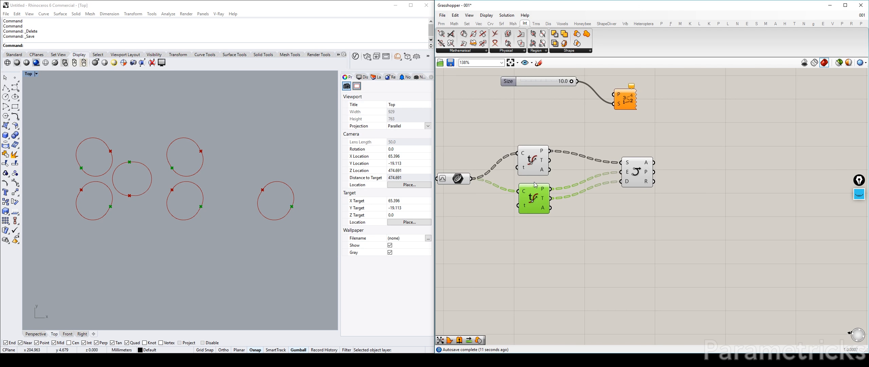
{"action": "left_click", "coordinate": [531, 166]}
{"action": "left_click", "coordinate": [532, 156]}
{"action": "left_click_drag", "start_coordinate": [533, 187], "coordinate": [532, 184]}
{"action": "left_click", "coordinate": [530, 166]}
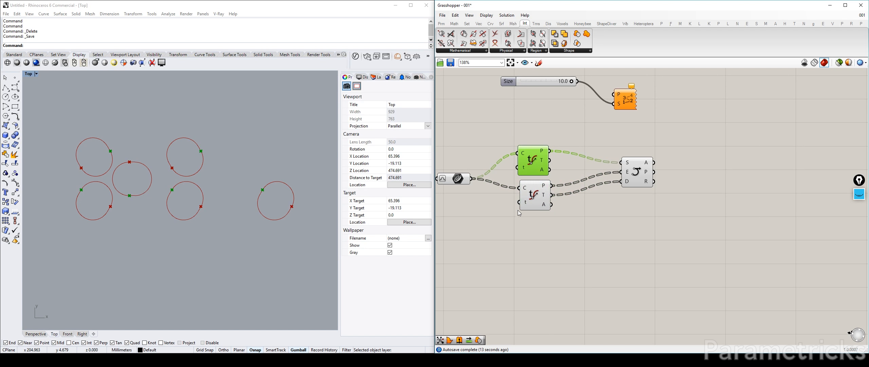
Number the arcs' start points by feeding them into Point List, and place Point List and its Size slider near Arc SED.
{"action": "double_click", "coordinate": [564, 227]}
{"action": "left_click_drag", "start_coordinate": [549, 150], "coordinate": [638, 137]}
{"action": "left_click", "coordinate": [550, 81]}
{"action": "left_click_drag", "start_coordinate": [550, 81], "coordinate": [542, 112]}
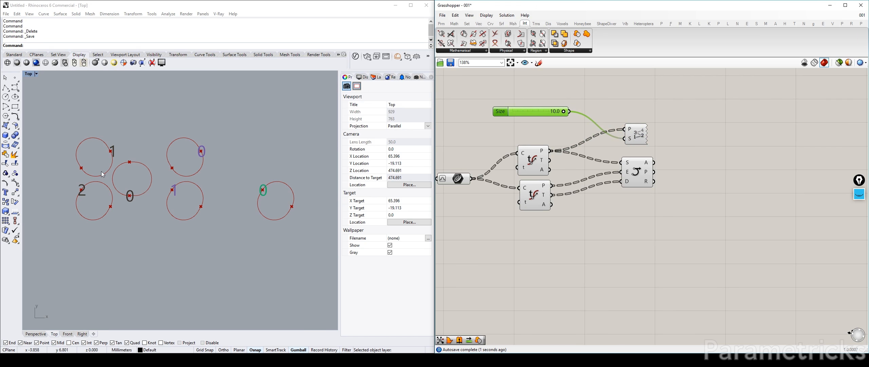
Mark the three numbered start points of the central plan in the viewport with handwritten 0, 1 and 2 using the annotation pen.
{"action": "scroll", "coordinate": [101, 169], "scroll_direction": "up", "scroll_amount": 3}
{"action": "scroll", "coordinate": [114, 163], "scroll_direction": "down", "scroll_amount": 2}
{"action": "right_click_drag", "start_coordinate": [131, 169], "coordinate": [223, 145]}
{"action": "right_click_drag", "start_coordinate": [150, 148], "coordinate": [188, 162]}
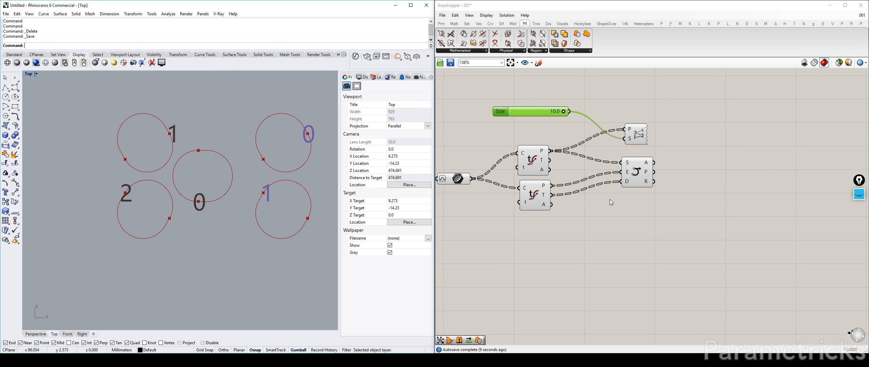
{"action": "left_click", "coordinate": [859, 194]}
{"action": "left_click", "coordinate": [859, 214]}
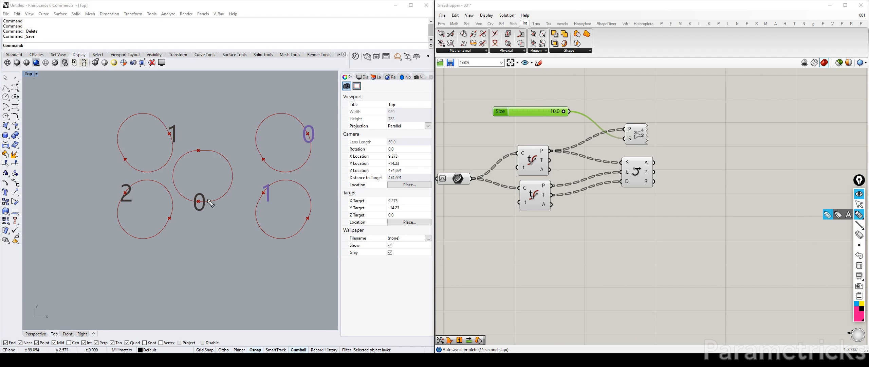
{"action": "mouse_move", "coordinate": [197, 197]}
{"action": "left_mouse_down"}
{"action": "mouse_move", "coordinate": [191, 207]}
{"action": "mouse_move", "coordinate": [197, 198]}
{"action": "left_mouse_up"}
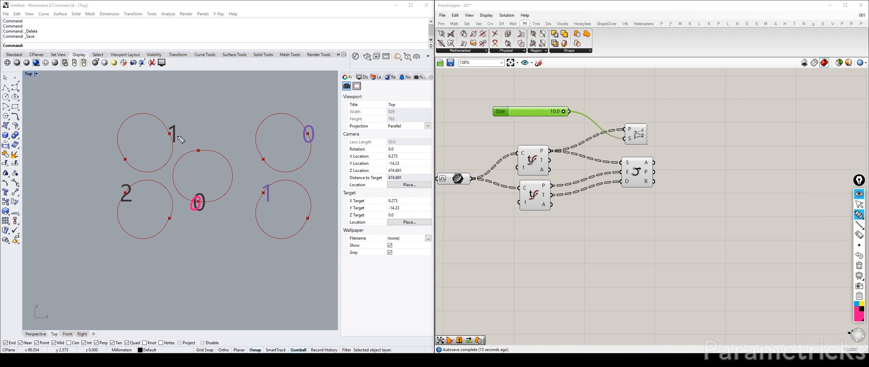
{"action": "left_click_drag", "start_coordinate": [169, 125], "coordinate": [168, 139]}
{"action": "left_click_drag", "start_coordinate": [116, 188], "coordinate": [132, 200]}
{"action": "left_click", "coordinate": [860, 204]}
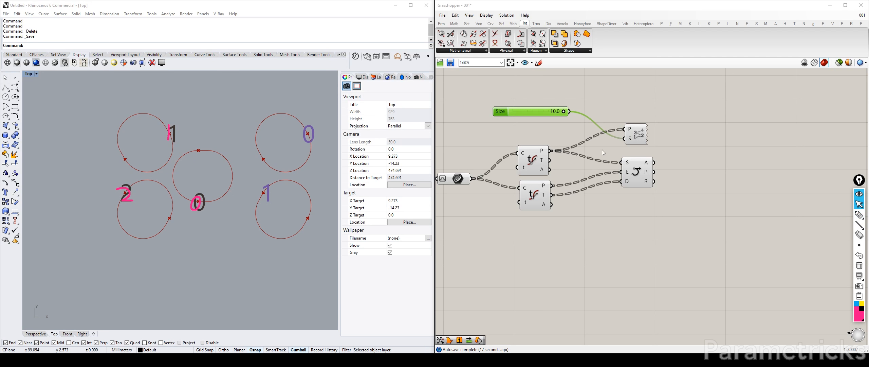
Number the arcs' end points with Point List instead, and route them through a new Shift List into Arc SED's End input.
{"action": "left_click_drag", "start_coordinate": [560, 184], "coordinate": [625, 129]}
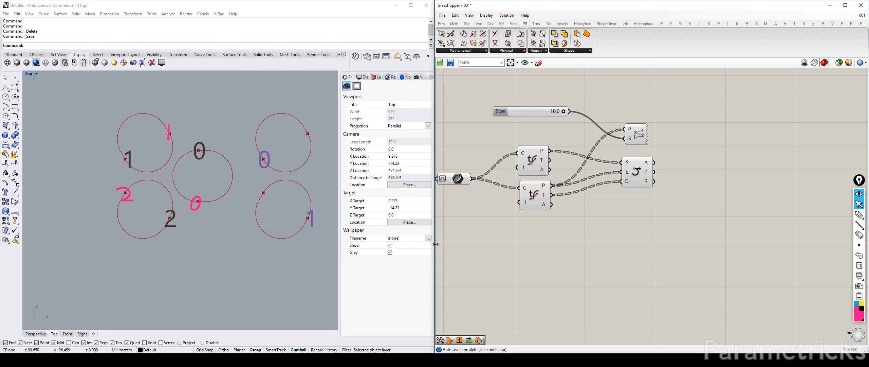
{"action": "double_click", "coordinate": [567, 250]}
{"action": "type", "text": "SHIFT"}
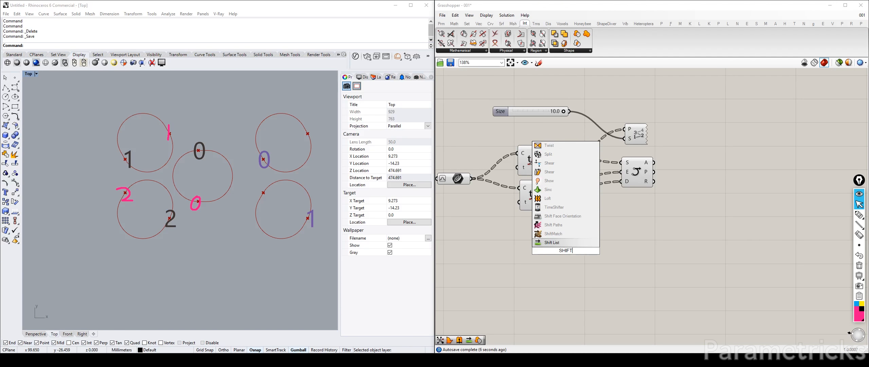
{"action": "key", "text": "Return"}
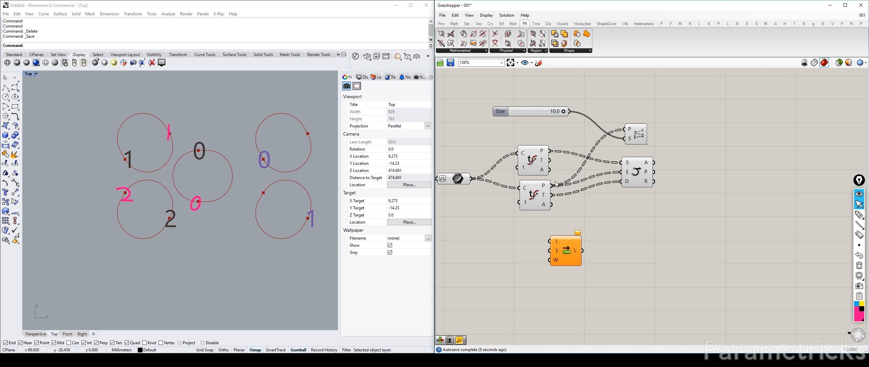
{"action": "left_click_drag", "start_coordinate": [552, 186], "coordinate": [553, 241]}
{"action": "left_click_drag", "start_coordinate": [570, 250], "coordinate": [619, 174]}
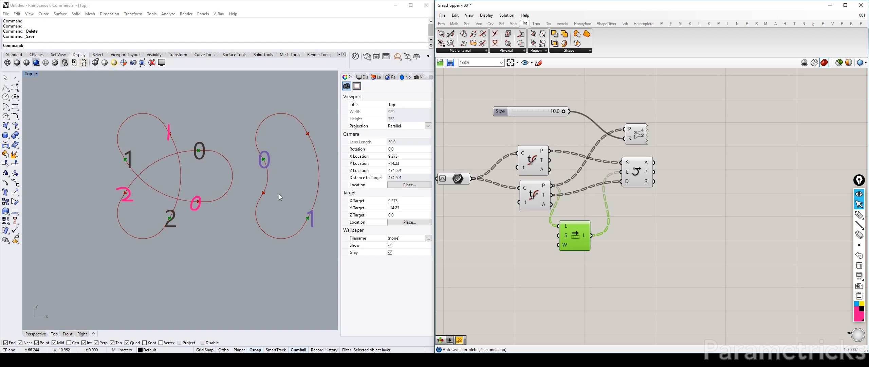
{"action": "right_click_drag", "start_coordinate": [278, 195], "coordinate": [223, 191]}
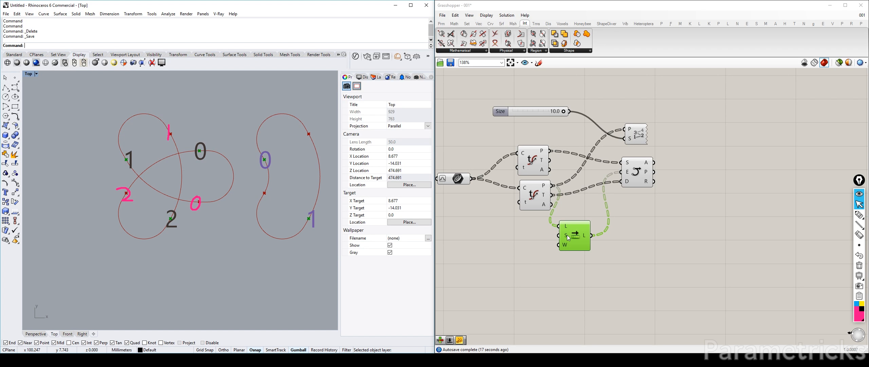
Try shift offsets of 2 and 0 on Shift List with a temporary slider, and delete that slider.
{"action": "double_click", "coordinate": [505, 233]}
{"action": "type", "text": "2"}
{"action": "key", "text": "Return"}
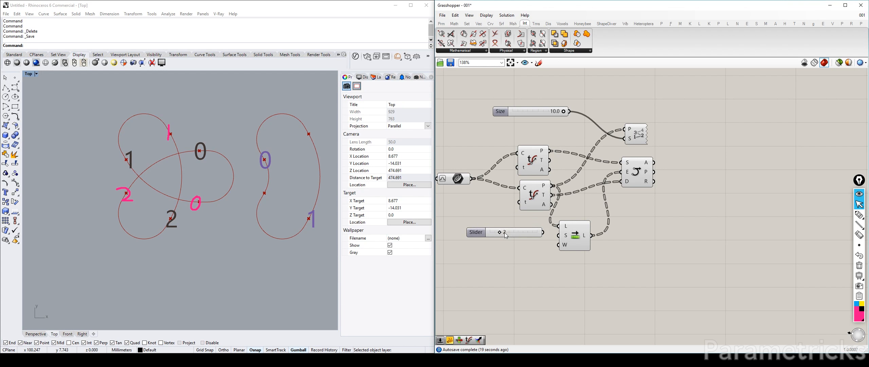
{"action": "left_click_drag", "start_coordinate": [558, 235], "coordinate": [544, 235]}
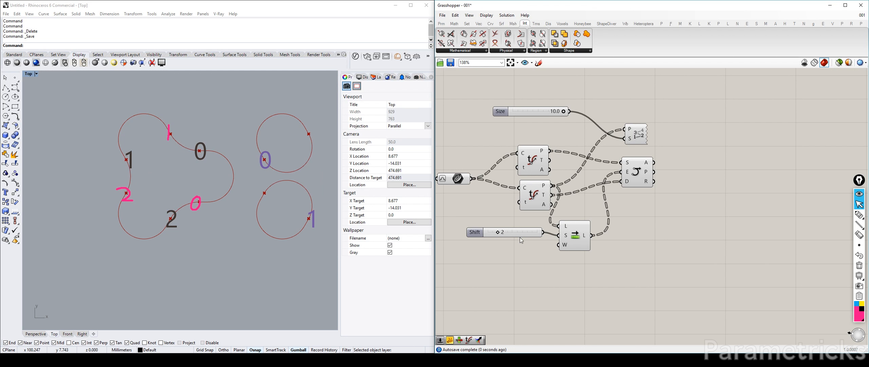
{"action": "mouse_move", "coordinate": [499, 233]}
{"action": "left_mouse_down"}
{"action": "mouse_move", "coordinate": [512, 232]}
{"action": "mouse_move", "coordinate": [488, 232]}
{"action": "left_mouse_up"}
{"action": "left_click", "coordinate": [499, 232]}
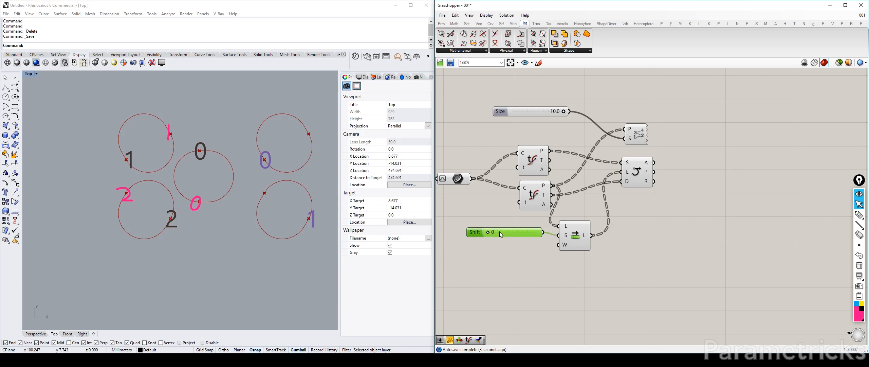
{"action": "key", "text": "Delete"}
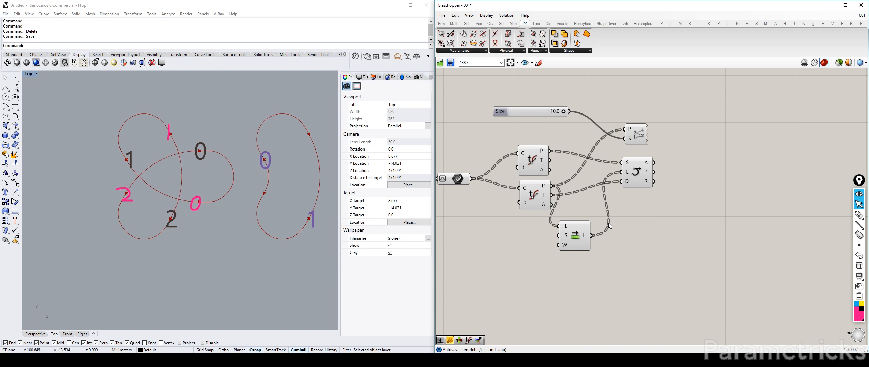
Tidy the layout by moving Shift List up beneath Arc SED and shifting both Evaluate Curve components slightly away from it.
{"action": "left_click_drag", "start_coordinate": [580, 235], "coordinate": [588, 219]}
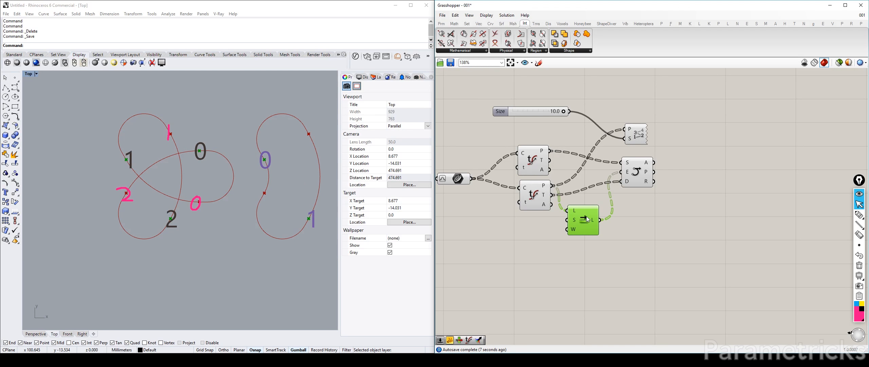
{"action": "left_click_drag", "start_coordinate": [535, 199], "coordinate": [529, 201]}
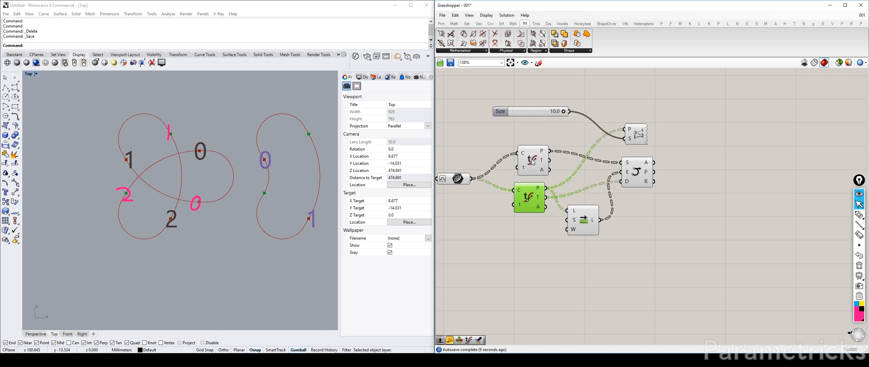
{"action": "left_click_drag", "start_coordinate": [533, 162], "coordinate": [528, 161]}
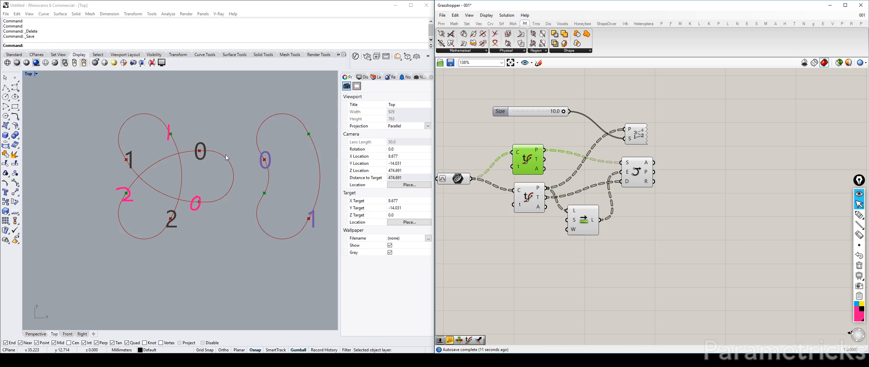
{"action": "mouse_move", "coordinate": [541, 201]}
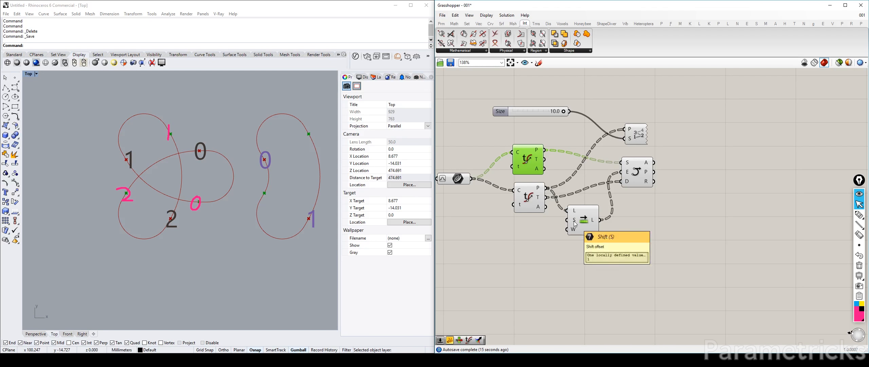
{"action": "mouse_move", "coordinate": [468, 182]}
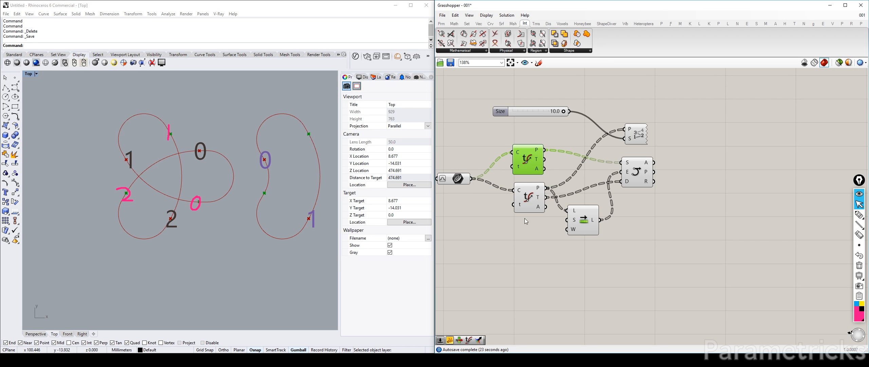
{"action": "mouse_move", "coordinate": [535, 112]}
{"action": "left_click_drag", "start_coordinate": [573, 212], "coordinate": [576, 206]}
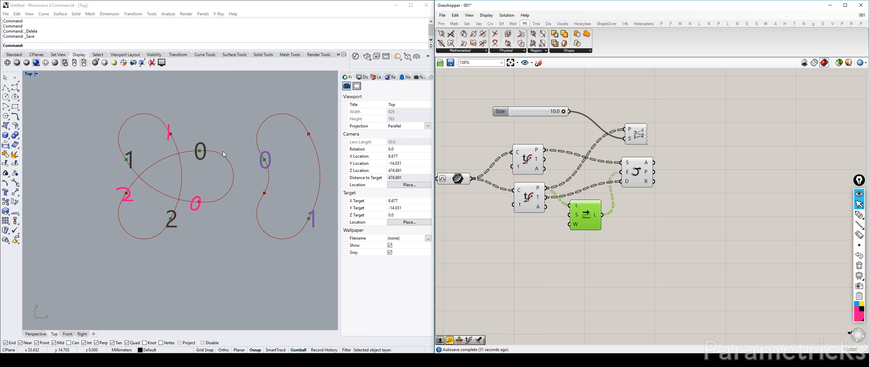
{"action": "right_click_drag", "start_coordinate": [235, 163], "coordinate": [234, 164]}
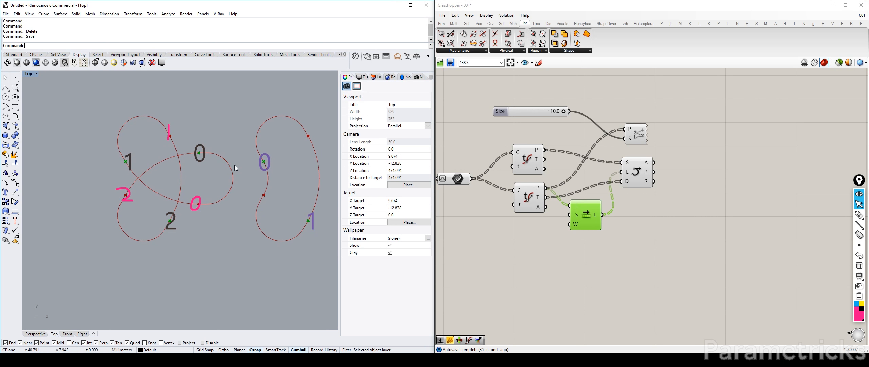
Add an integer slider set to 0 and connect it to Shift List's shift offset.
{"action": "double_click", "coordinate": [543, 233]}
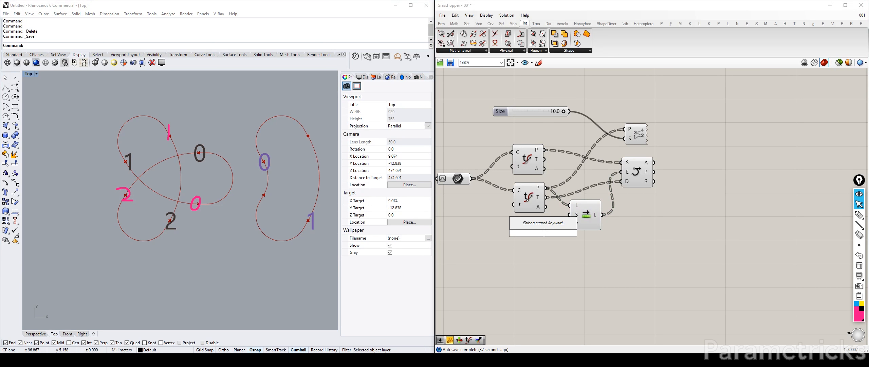
{"action": "type", "text": "2"}
{"action": "key", "text": "Return"}
{"action": "left_click_drag", "start_coordinate": [575, 237], "coordinate": [485, 227]}
{"action": "left_click_drag", "start_coordinate": [540, 227], "coordinate": [562, 218]}
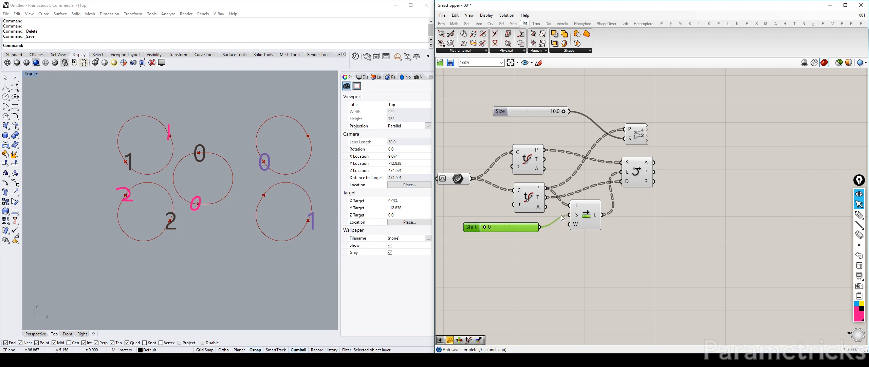
Number the shifted end points by feeding Shift List's output into Point List, and compare shift offsets of 1 and 0.
{"action": "left_click_drag", "start_coordinate": [483, 228], "coordinate": [495, 225]}
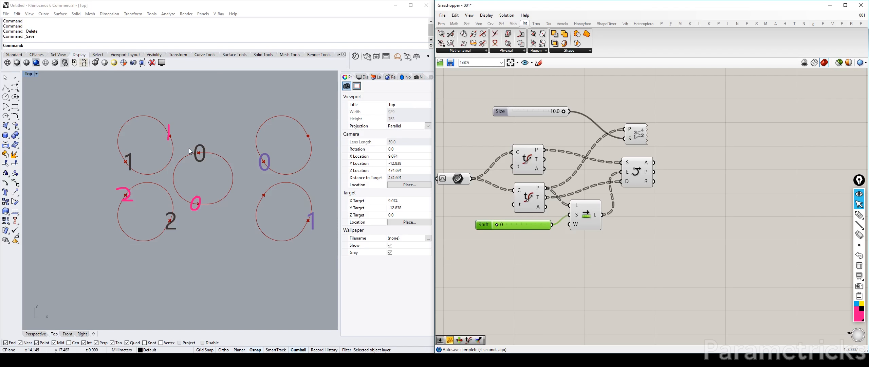
{"action": "left_click_drag", "start_coordinate": [497, 226], "coordinate": [498, 225]}
{"action": "left_click_drag", "start_coordinate": [603, 215], "coordinate": [625, 130]}
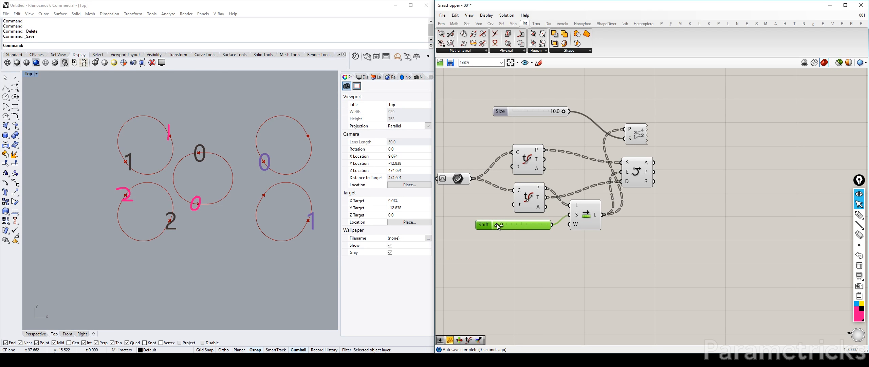
{"action": "left_click_drag", "start_coordinate": [498, 225], "coordinate": [504, 225]}
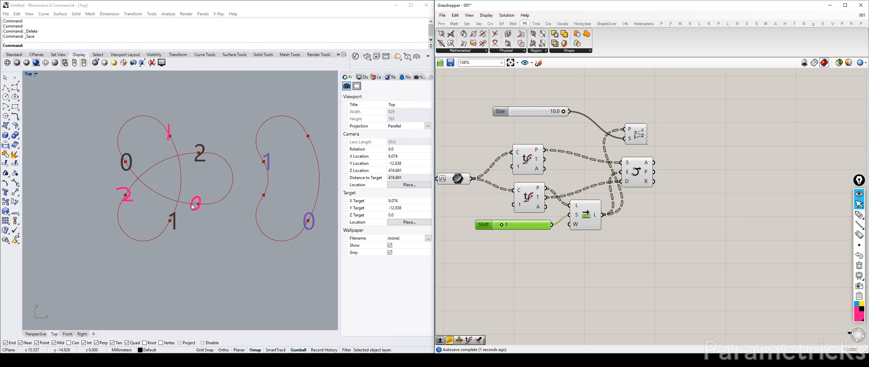
{"action": "left_click_drag", "start_coordinate": [503, 226], "coordinate": [497, 225]}
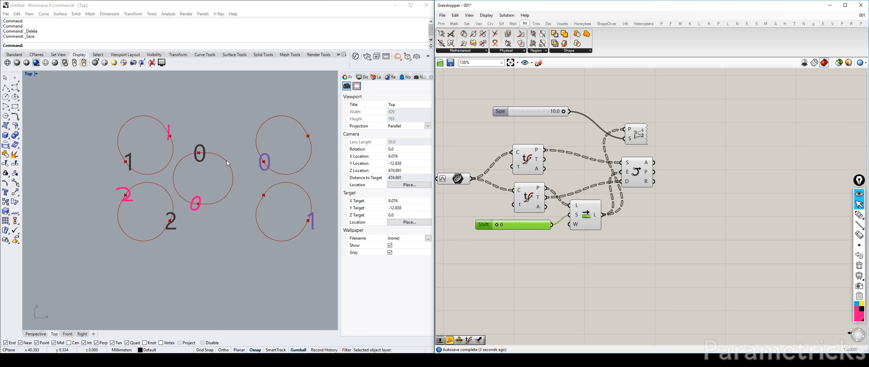
Mark the central circle's end point 0 with a blue annotation and set the Shift slider to 1.
{"action": "left_click", "coordinate": [858, 303]}
{"action": "left_click", "coordinate": [859, 215]}
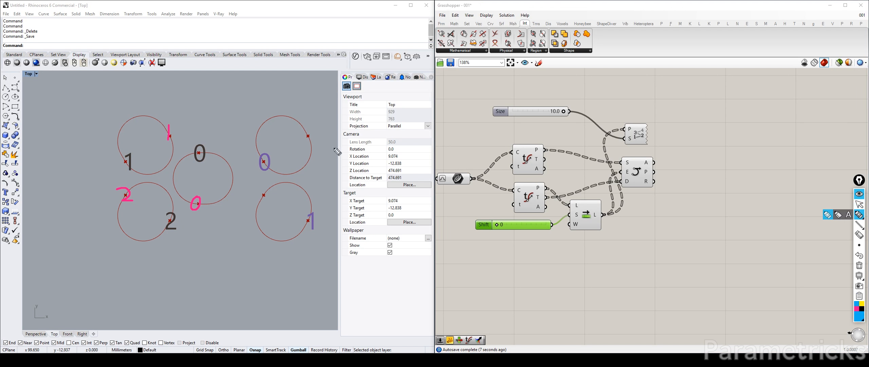
{"action": "left_click_drag", "start_coordinate": [205, 148], "coordinate": [199, 149]}
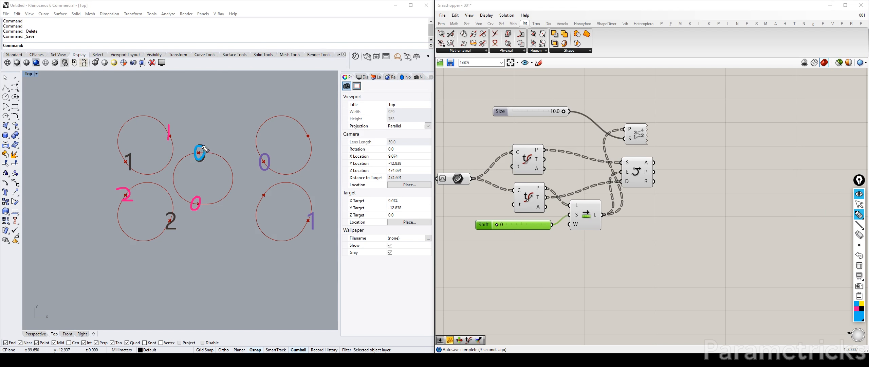
{"action": "left_click", "coordinate": [859, 204]}
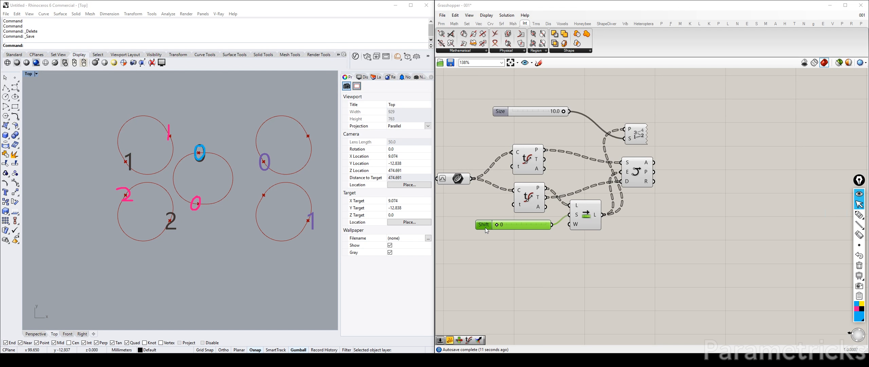
{"action": "left_click", "coordinate": [498, 225]}
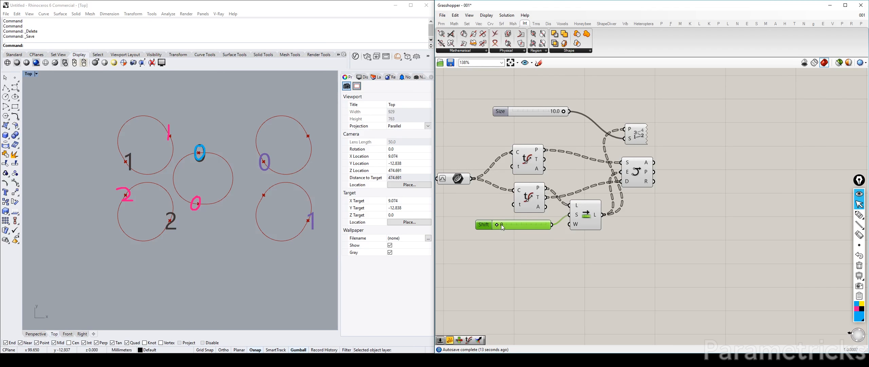
{"action": "left_click_drag", "start_coordinate": [498, 226], "coordinate": [502, 225]}
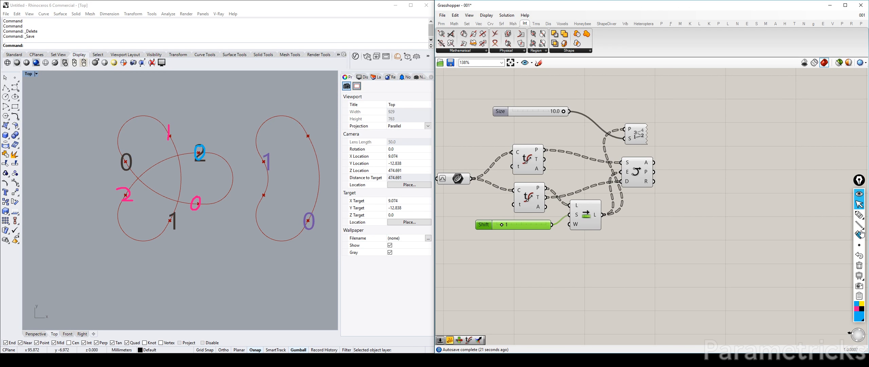
Annotate the lower wing's end point and sketch a blue arrow showing which way the list indices should shift.
{"action": "left_click", "coordinate": [859, 215]}
{"action": "mouse_move", "coordinate": [172, 216]}
{"action": "left_mouse_down"}
{"action": "mouse_move", "coordinate": [182, 229]}
{"action": "mouse_move", "coordinate": [178, 206]}
{"action": "mouse_move", "coordinate": [156, 236]}
{"action": "left_mouse_up"}
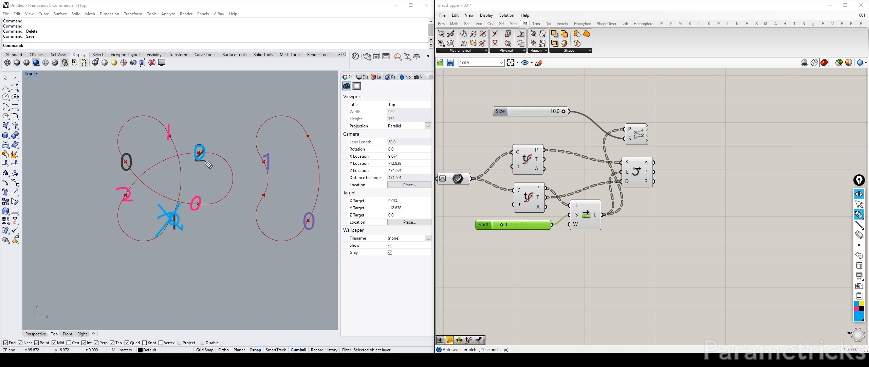
{"action": "mouse_move", "coordinate": [225, 166]}
{"action": "left_mouse_down"}
{"action": "mouse_move", "coordinate": [226, 199]}
{"action": "mouse_move", "coordinate": [213, 215]}
{"action": "left_mouse_up"}
{"action": "left_click_drag", "start_coordinate": [213, 215], "coordinate": [225, 214]}
{"action": "left_click", "coordinate": [860, 204]}
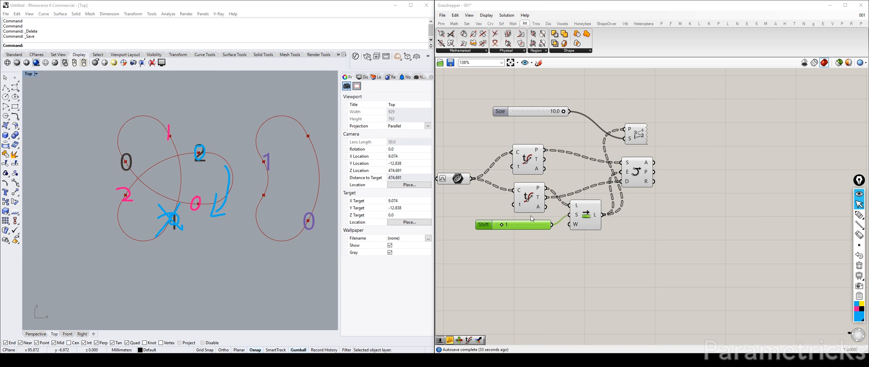
Replace the Shift slider with a fixed shift offset of -1 on Shift List, and clear the screen annotations.
{"action": "key", "text": "Delete"}
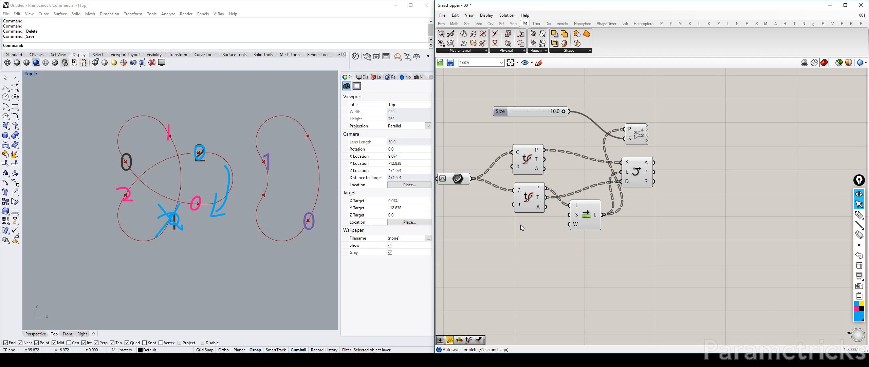
{"action": "left_click_drag", "start_coordinate": [583, 215], "coordinate": [584, 221]}
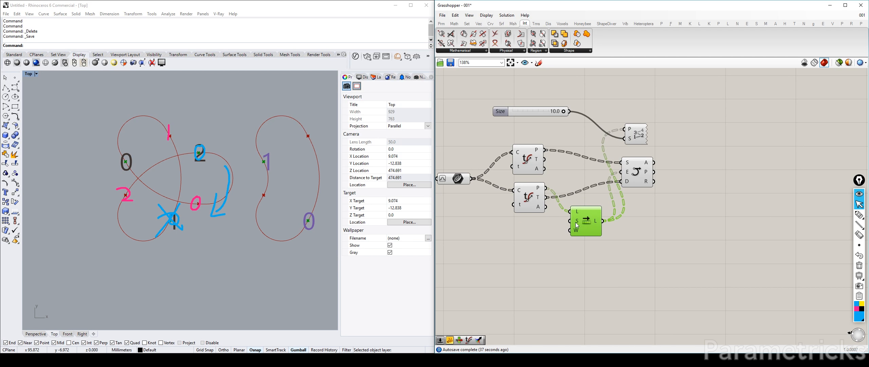
{"action": "right_click", "coordinate": [577, 225]}
{"action": "mouse_move", "coordinate": [611, 289]}
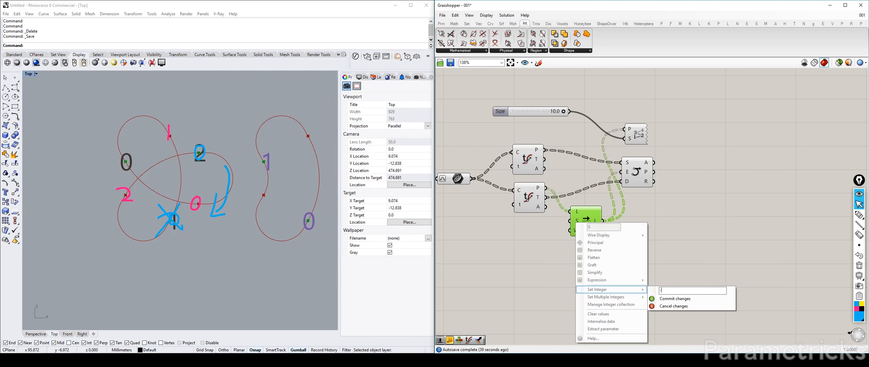
{"action": "left_click", "coordinate": [675, 298]}
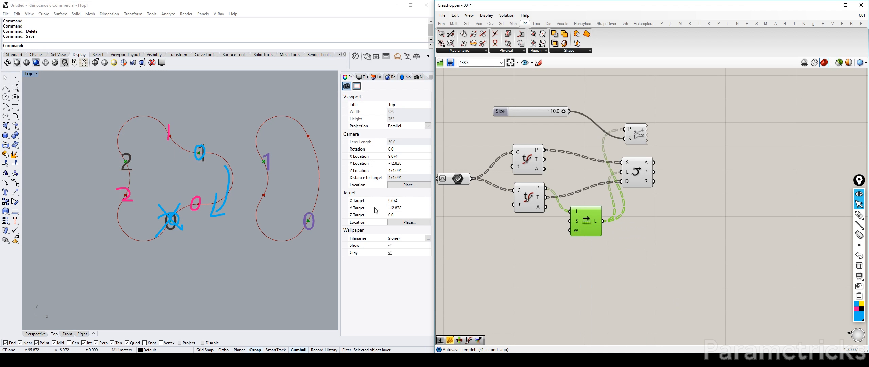
{"action": "left_click", "coordinate": [859, 265]}
{"action": "left_click", "coordinate": [860, 196]}
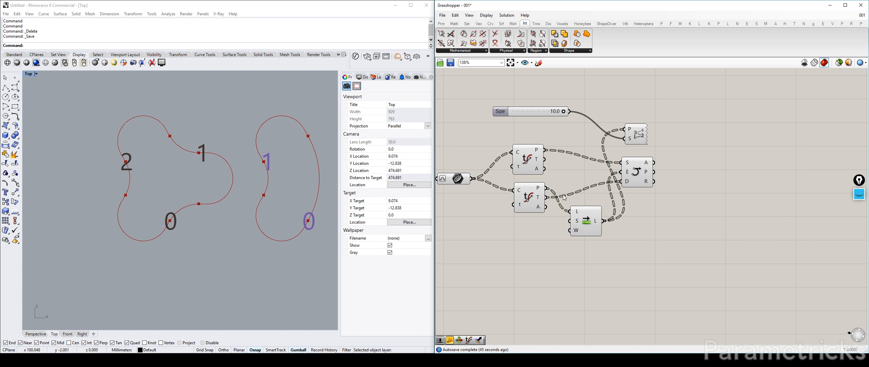
{"action": "mouse_move", "coordinate": [589, 227]}
{"action": "left_mouse_down"}
{"action": "mouse_move", "coordinate": [585, 204]}
{"action": "mouse_move", "coordinate": [579, 211]}
{"action": "left_mouse_up"}
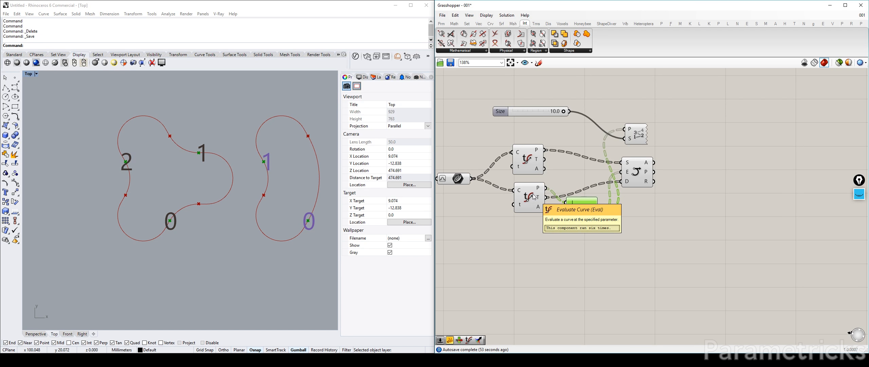
{"action": "mouse_move", "coordinate": [574, 213]}
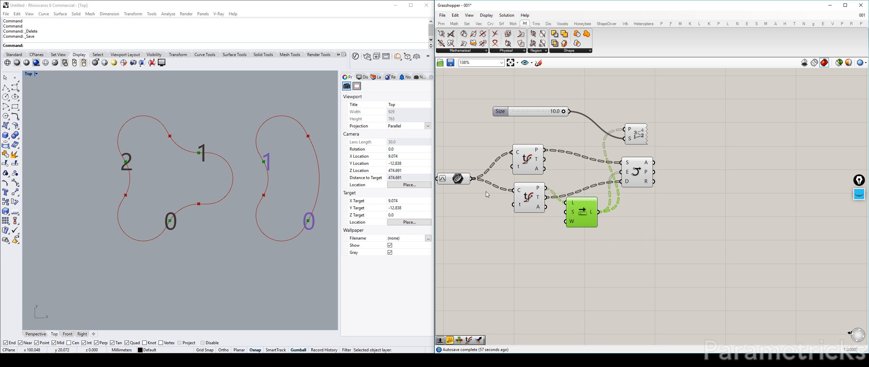
{"action": "right_click_drag", "start_coordinate": [451, 179], "coordinate": [541, 183]}
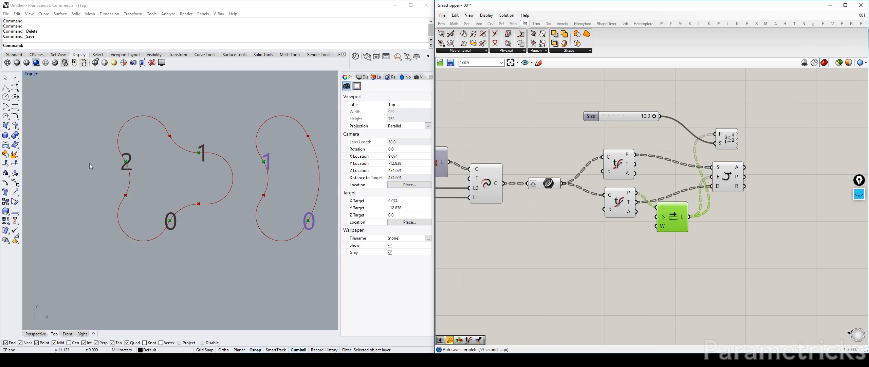
{"action": "right_click_drag", "start_coordinate": [617, 203], "coordinate": [513, 201]}
{"action": "left_click", "coordinate": [513, 201]}
{"action": "double_click", "coordinate": [513, 200]}
{"action": "type", "text": "LISLEN"}
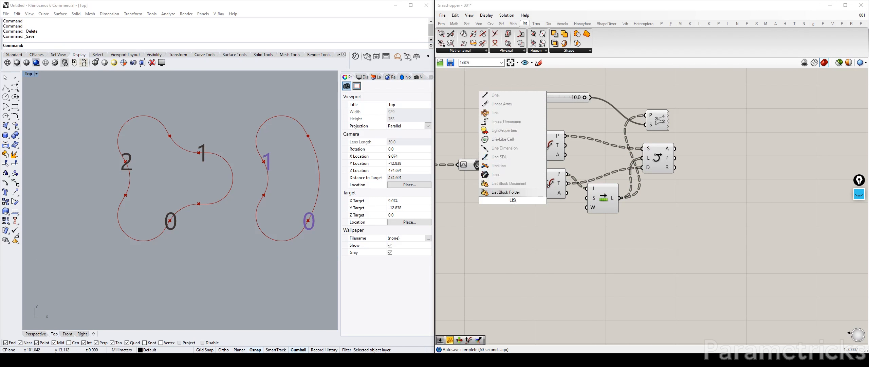
{"action": "key", "text": "BackSpace"}
{"action": "key", "text": "BackSpace"}
{"action": "key", "text": "BackSpace"}
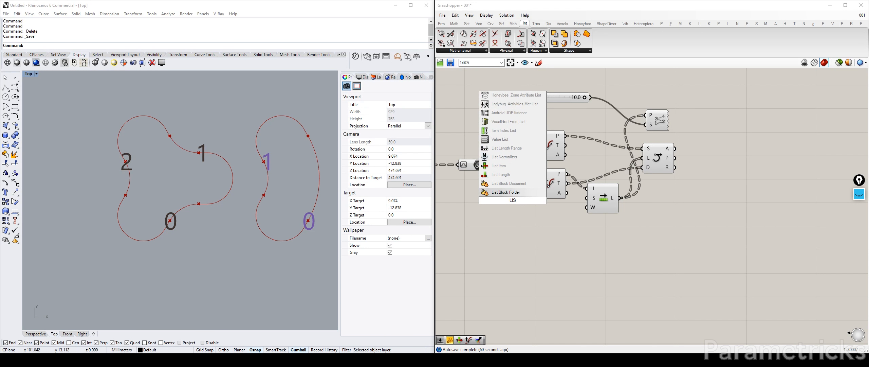
{"action": "left_click", "coordinate": [501, 174]}
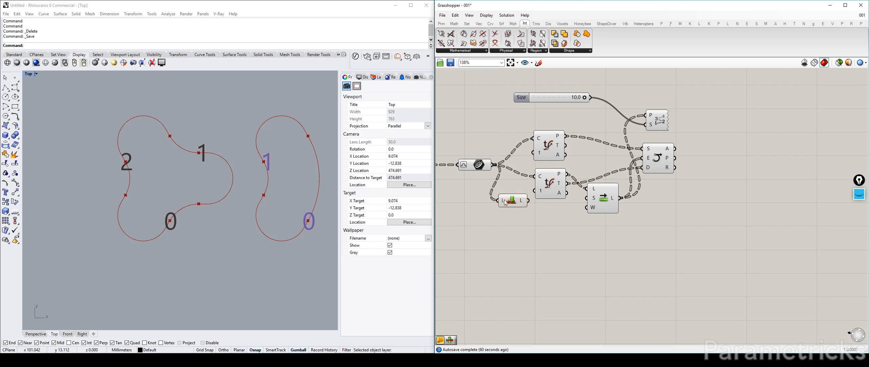
{"action": "left_click_drag", "start_coordinate": [504, 202], "coordinate": [506, 212]}
{"action": "right_click_drag", "start_coordinate": [506, 213], "coordinate": [594, 210]}
{"action": "right_click_drag", "start_coordinate": [466, 140], "coordinate": [471, 106]}
{"action": "scroll", "coordinate": [575, 161], "scroll_direction": "down", "scroll_amount": 4}
{"action": "right_click_drag", "start_coordinate": [575, 161], "coordinate": [767, 184]}
{"action": "right_click_drag", "start_coordinate": [577, 150], "coordinate": [773, 171]}
{"action": "scroll", "coordinate": [579, 150], "scroll_direction": "up", "scroll_amount": 3}
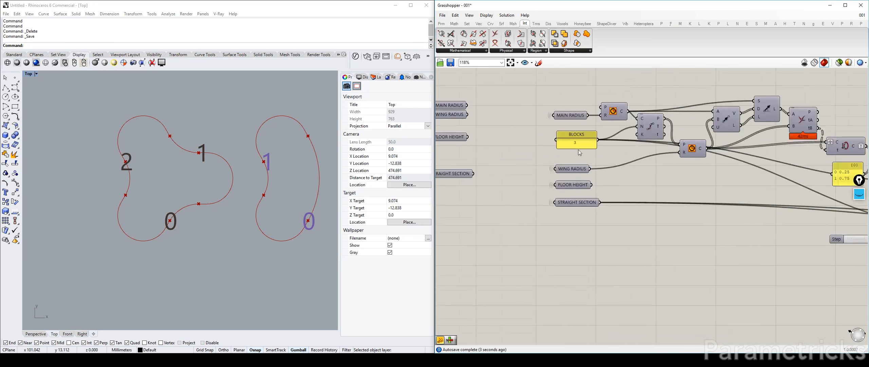
{"action": "scroll", "coordinate": [579, 150], "scroll_direction": "down", "scroll_amount": 5}
{"action": "scroll", "coordinate": [828, 179], "scroll_direction": "up", "scroll_amount": 2}
{"action": "right_click_drag", "start_coordinate": [828, 179], "coordinate": [581, 190]}
{"action": "scroll", "coordinate": [671, 183], "scroll_direction": "up", "scroll_amount": 1}
{"action": "right_click_drag", "start_coordinate": [670, 183], "coordinate": [557, 173]}
{"action": "scroll", "coordinate": [550, 166], "scroll_direction": "up", "scroll_amount": 3}
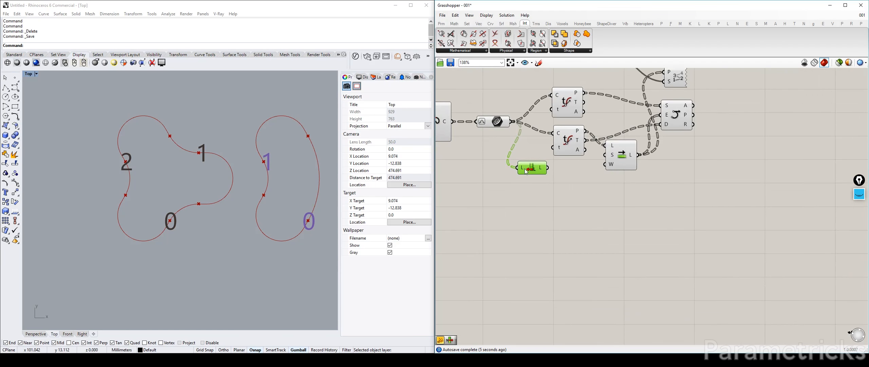
{"action": "left_click_drag", "start_coordinate": [526, 171], "coordinate": [541, 178]}
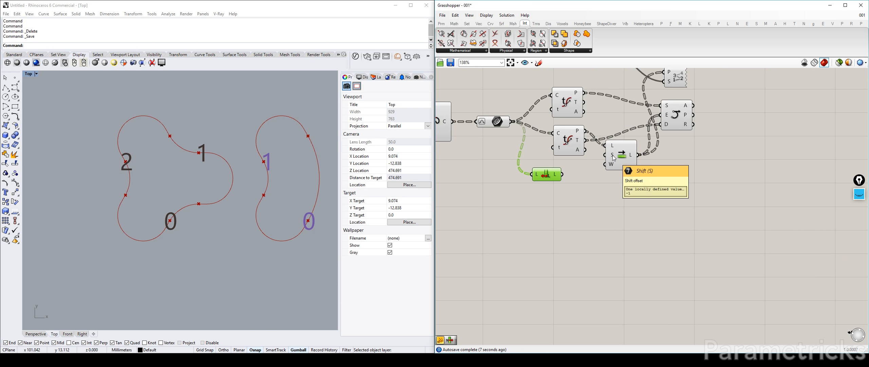
{"action": "key", "text": "Delete"}
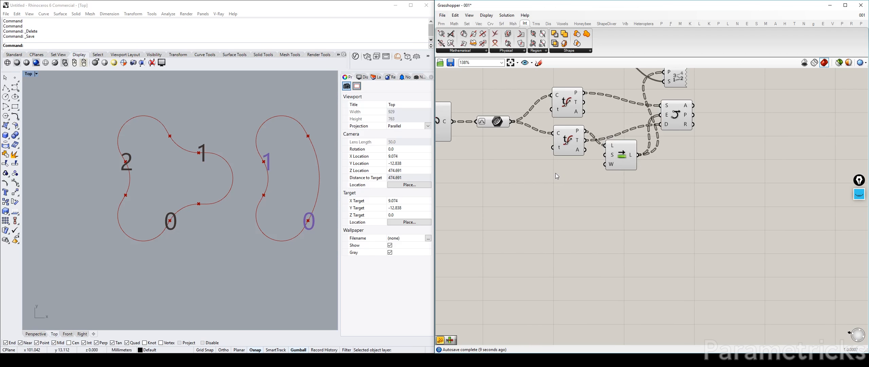
Move both Evaluate Curve components away from Arc SED, and delete Point List together with its Size slider.
{"action": "right_click_drag", "start_coordinate": [551, 130], "coordinate": [570, 182]}
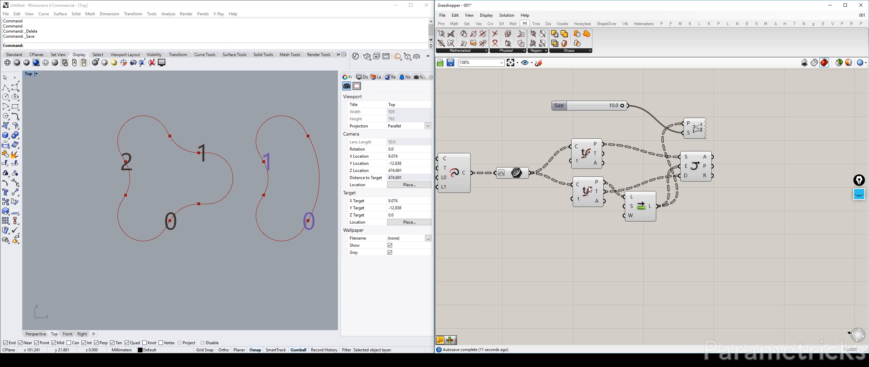
{"action": "left_click_drag", "start_coordinate": [589, 186], "coordinate": [577, 191]}
{"action": "left_click_drag", "start_coordinate": [586, 151], "coordinate": [578, 150]}
{"action": "left_click_drag", "start_coordinate": [576, 196], "coordinate": [566, 194]}
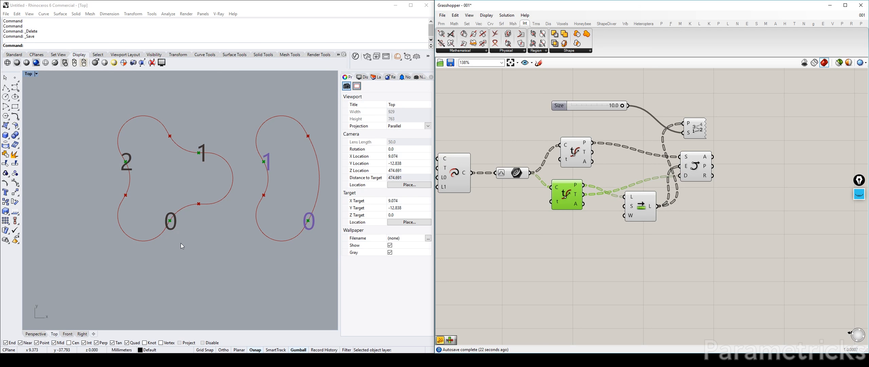
{"action": "right_click_drag", "start_coordinate": [715, 104], "coordinate": [709, 108]}
{"action": "left_click_drag", "start_coordinate": [709, 108], "coordinate": [561, 152]}
{"action": "key", "text": "Delete"}
Tidy the layout by placing the lower Evaluate Curve and Shift List side by side beneath the upper Evaluate Curve.
{"action": "left_click_drag", "start_coordinate": [567, 200], "coordinate": [564, 200]}
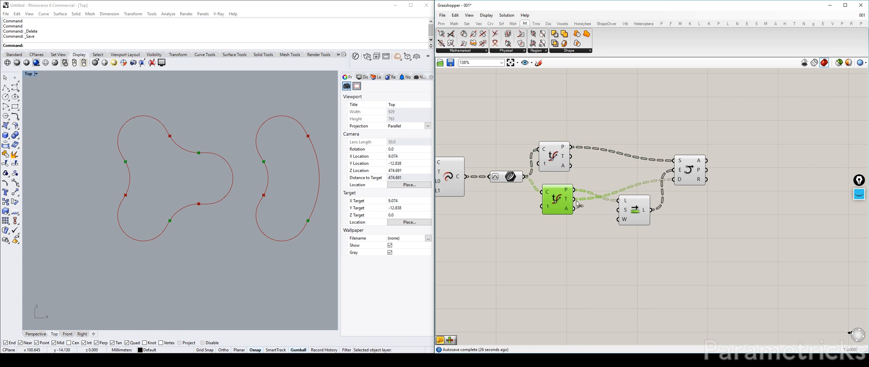
{"action": "left_click_drag", "start_coordinate": [637, 209], "coordinate": [616, 212]}
{"action": "left_click_drag", "start_coordinate": [560, 196], "coordinate": [553, 214]}
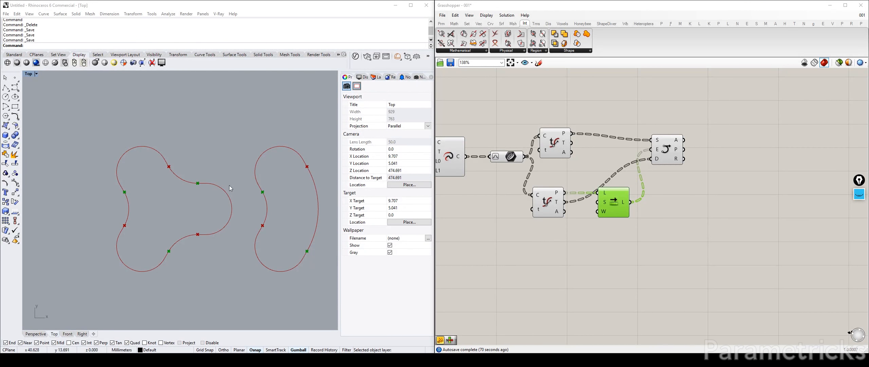
{"action": "right_click_drag", "start_coordinate": [229, 185], "coordinate": [136, 180]}
{"action": "scroll", "coordinate": [166, 195], "scroll_direction": "down", "scroll_amount": 2}
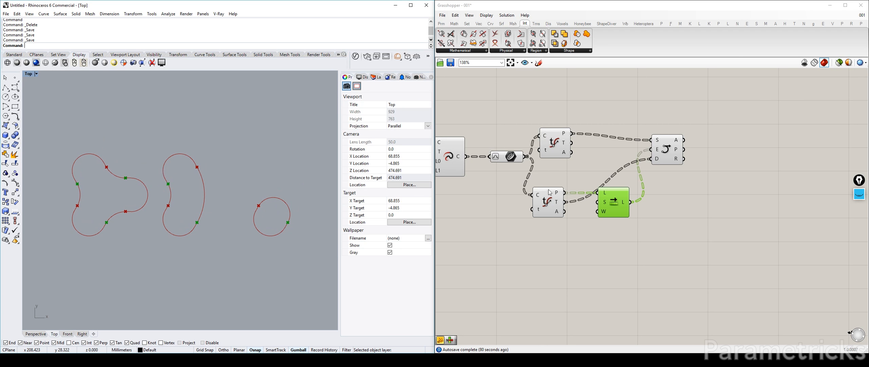
{"action": "left_click_drag", "start_coordinate": [550, 192], "coordinate": [560, 167]}
{"action": "left_click_drag", "start_coordinate": [614, 194], "coordinate": [615, 169]}
Turn off the preview of the curve parameter, both Evaluate Curve components and Shift List, keeping Extend Curve and Arc SED visible.
{"action": "scroll", "coordinate": [614, 168], "scroll_direction": "down", "scroll_amount": 3}
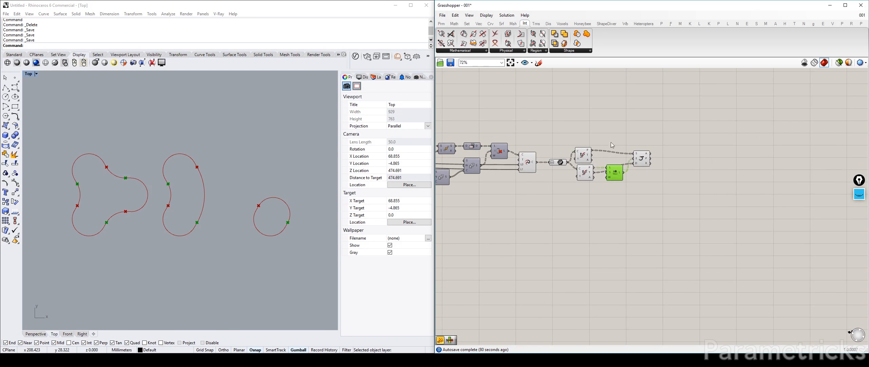
{"action": "left_click_drag", "start_coordinate": [611, 142], "coordinate": [523, 208]}
{"action": "middle_click", "coordinate": [582, 120]}
{"action": "left_click", "coordinate": [592, 108]}
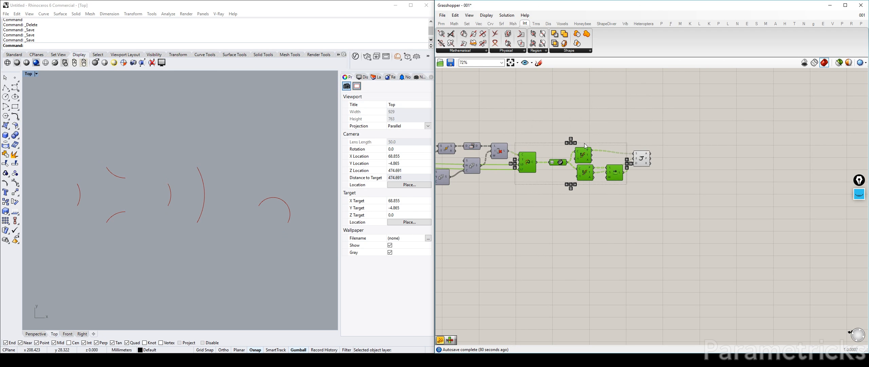
{"action": "left_click", "coordinate": [559, 157]}
{"action": "left_click", "coordinate": [533, 160]}
{"action": "key", "text": "ctrl+q"}
{"action": "left_click", "coordinate": [557, 108]}
Test the plan outlines by varying the MAIN RADIUS, WING RADIUS and STRAIGHT SECTION sliders.
{"action": "scroll", "coordinate": [557, 107], "scroll_direction": "down", "scroll_amount": 3}
{"action": "right_click_drag", "start_coordinate": [525, 112], "coordinate": [661, 128]}
{"action": "scroll", "coordinate": [661, 128], "scroll_direction": "down", "scroll_amount": 1}
{"action": "scroll", "coordinate": [504, 124], "scroll_direction": "up", "scroll_amount": 8}
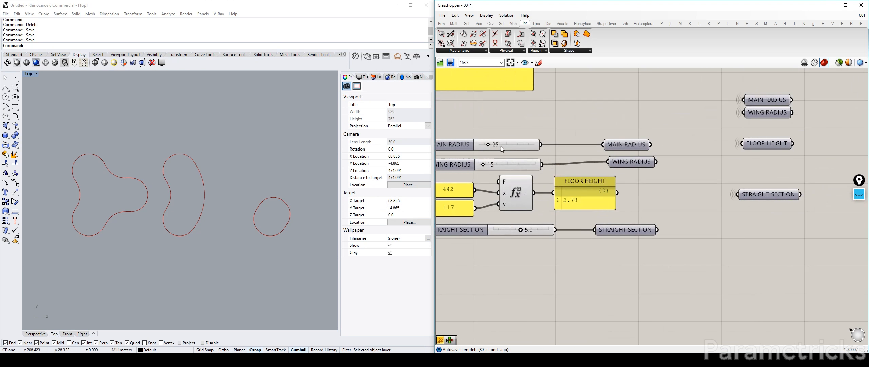
{"action": "left_click_drag", "start_coordinate": [489, 145], "coordinate": [482, 165]}
{"action": "mouse_move", "coordinate": [521, 234]}
{"action": "left_mouse_down"}
{"action": "mouse_move", "coordinate": [504, 230]}
{"action": "mouse_move", "coordinate": [529, 225]}
{"action": "mouse_move", "coordinate": [514, 229]}
{"action": "mouse_move", "coordinate": [522, 228]}
{"action": "left_mouse_up"}
{"action": "scroll", "coordinate": [597, 214], "scroll_direction": "down", "scroll_amount": 4}
{"action": "scroll", "coordinate": [598, 213], "scroll_direction": "down", "scroll_amount": 2}
{"action": "right_click_drag", "start_coordinate": [701, 194], "coordinate": [517, 199]}
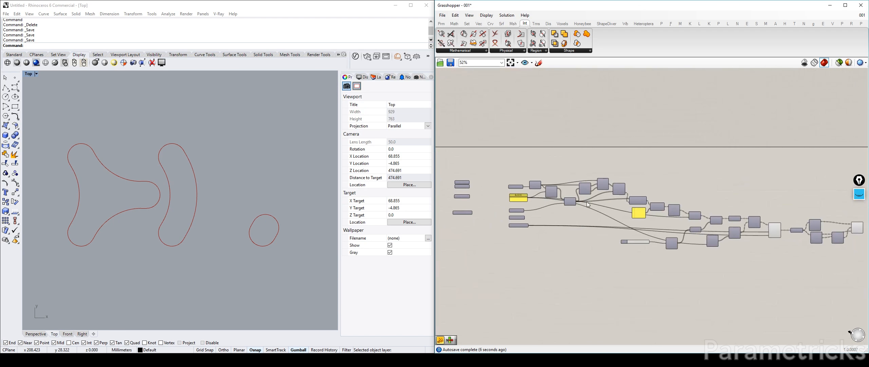
Set the BLOCKS panel to 4 to test a four-wing version of the plan outlines.
{"action": "scroll", "coordinate": [516, 199], "scroll_direction": "up", "scroll_amount": 5}
{"action": "double_click", "coordinate": [514, 198]}
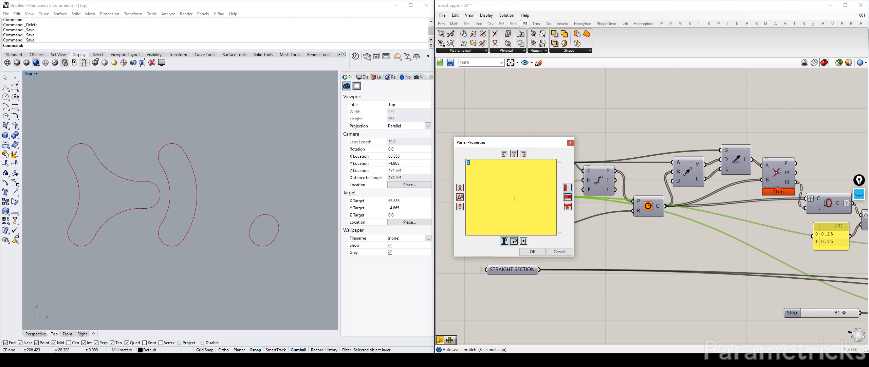
{"action": "type", "text": "5"}
{"action": "key", "text": "BackSpace"}
{"action": "type", "text": "4"}
{"action": "left_click", "coordinate": [533, 251]}
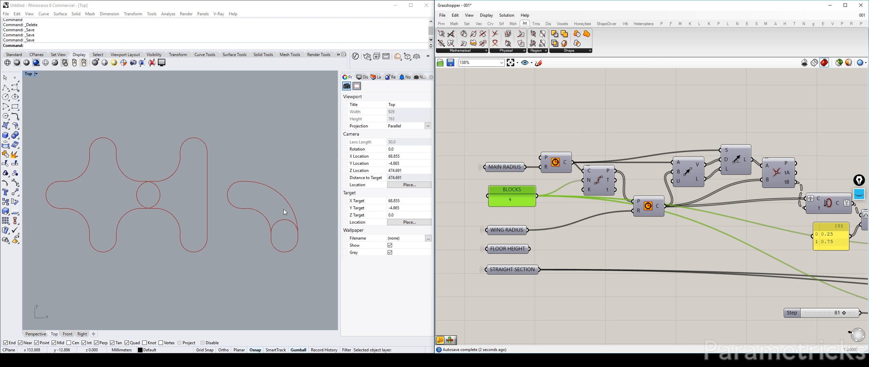
Set the BLOCKS panel to 5 and inspect the five-wing plan outlines.
{"action": "double_click", "coordinate": [515, 200]}
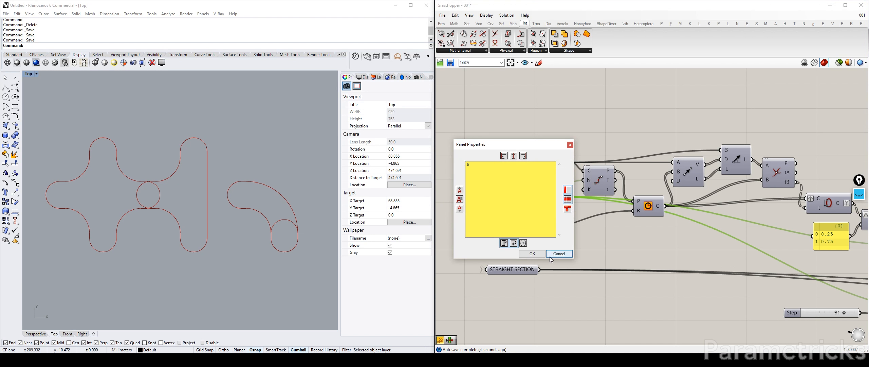
{"action": "left_click", "coordinate": [532, 254]}
{"action": "mouse_move", "coordinate": [236, 198]}
{"action": "right_mouse_down"}
{"action": "mouse_move", "coordinate": [192, 204]}
{"action": "mouse_move", "coordinate": [221, 203]}
{"action": "right_mouse_up"}
{"action": "scroll", "coordinate": [223, 201], "scroll_direction": "up", "scroll_amount": 6}
{"action": "scroll", "coordinate": [199, 202], "scroll_direction": "down", "scroll_amount": 6}
{"action": "scroll", "coordinate": [183, 187], "scroll_direction": "up", "scroll_amount": 4}
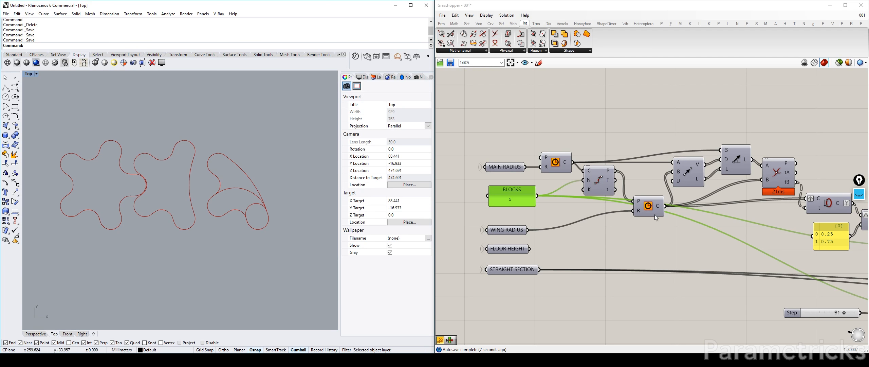
Gather the Step slider, Series, Unit X and Move components in a row below the main definition, and set Step to 100.
{"action": "right_click_drag", "start_coordinate": [707, 230], "coordinate": [673, 166]}
{"action": "right_click_drag", "start_coordinate": [826, 217], "coordinate": [689, 191]}
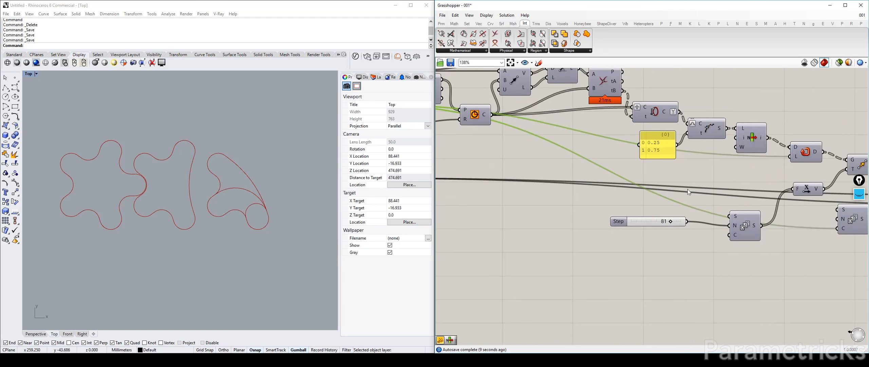
{"action": "right_click_drag", "start_coordinate": [744, 228], "coordinate": [647, 209]}
{"action": "left_click_drag", "start_coordinate": [730, 153], "coordinate": [724, 153]}
{"action": "left_click", "coordinate": [677, 175]}
{"action": "left_click_drag", "start_coordinate": [602, 256], "coordinate": [543, 201]}
{"action": "left_click_drag", "start_coordinate": [611, 215], "coordinate": [447, 209]}
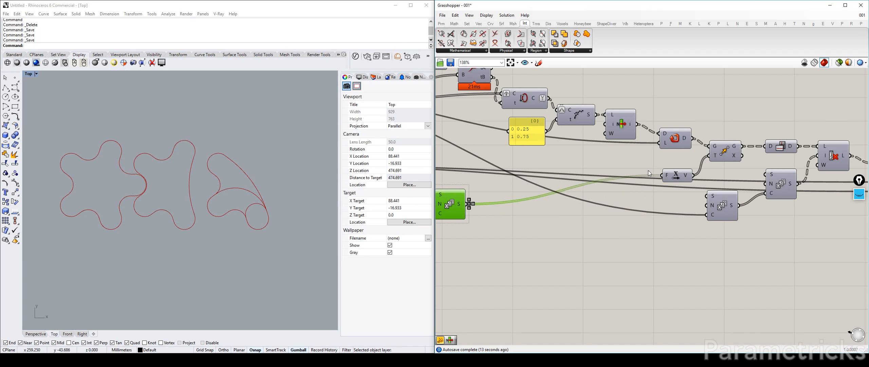
{"action": "left_click_drag", "start_coordinate": [676, 175], "coordinate": [492, 206]}
{"action": "left_click_drag", "start_coordinate": [742, 156], "coordinate": [584, 200]}
{"action": "left_click_drag", "start_coordinate": [718, 157], "coordinate": [528, 220]}
{"action": "right_click_drag", "start_coordinate": [528, 220], "coordinate": [633, 211]}
{"action": "left_click_drag", "start_coordinate": [596, 201], "coordinate": [592, 208]}
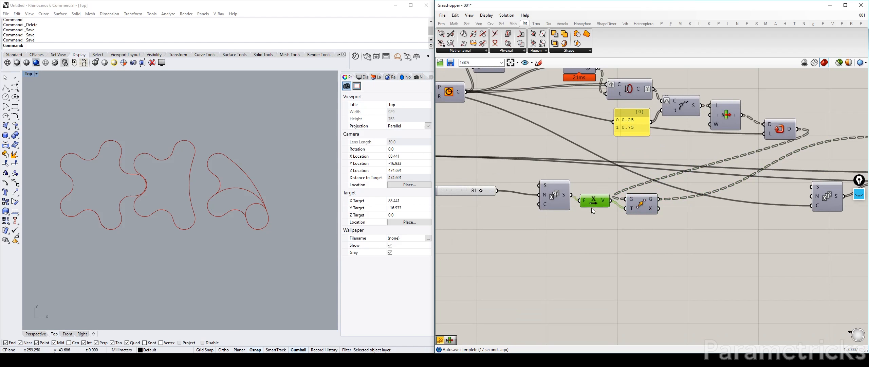
{"action": "left_click_drag", "start_coordinate": [660, 225], "coordinate": [524, 196]}
{"action": "left_click", "coordinate": [485, 201]}
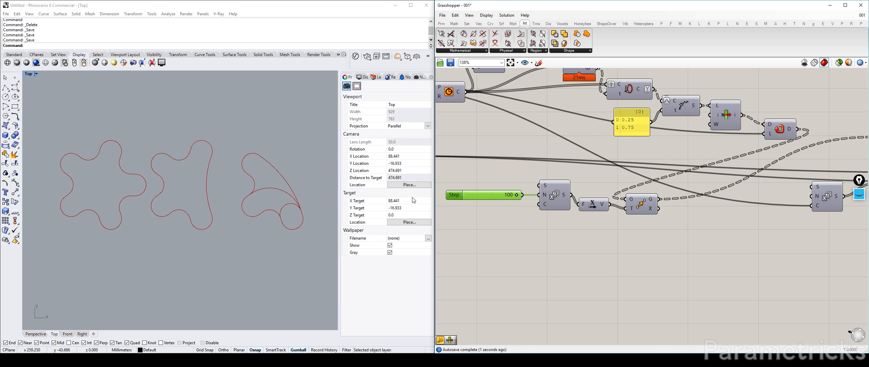
Group the Step slider with its Series, Unit X and Move components, name the group TEMPORARY, and shift it slightly lower.
{"action": "left_click_drag", "start_coordinate": [642, 254], "coordinate": [476, 175]}
{"action": "key", "text": "ctrl+g"}
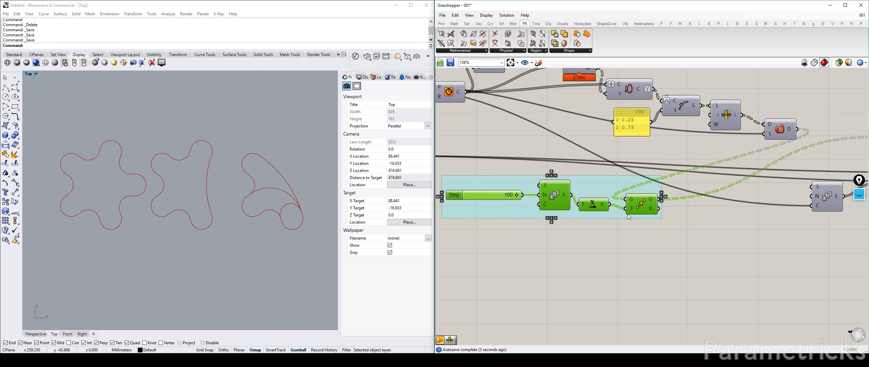
{"action": "left_click", "coordinate": [582, 212]}
{"action": "left_click_drag", "start_coordinate": [609, 185], "coordinate": [636, 184]}
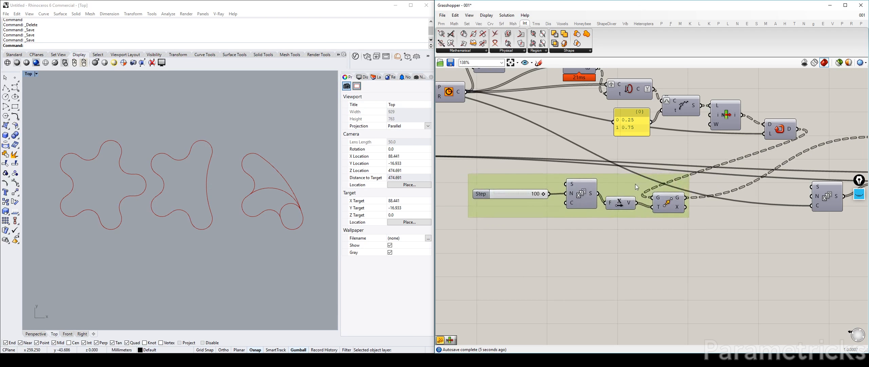
{"action": "right_click", "coordinate": [635, 184]}
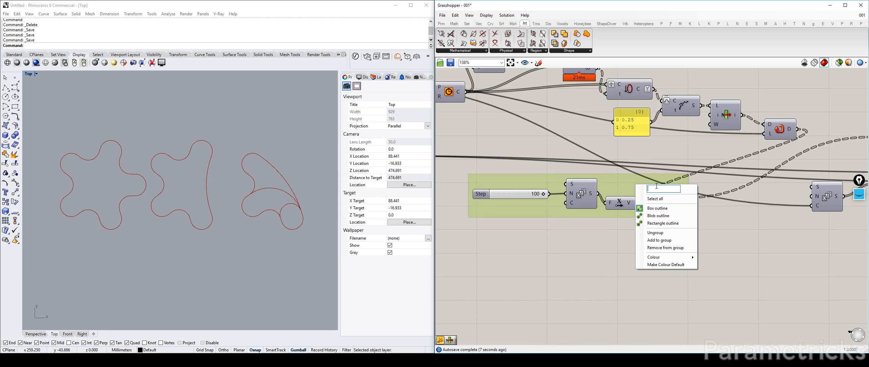
{"action": "type", "text": "TEMPORAR"}
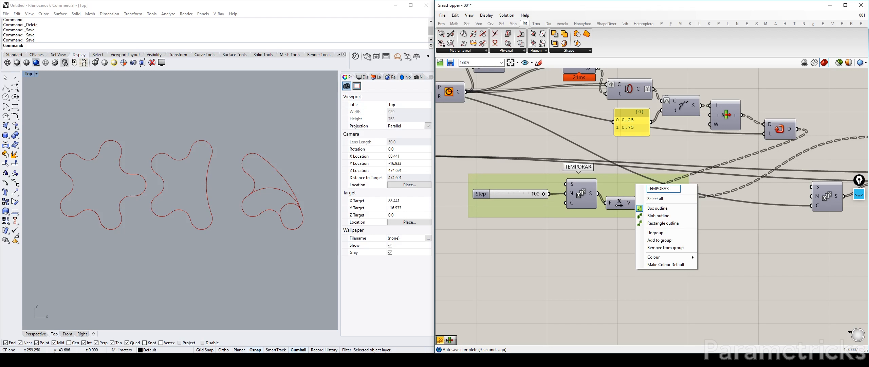
{"action": "type", "text": "Y"}
{"action": "key", "text": "Return"}
{"action": "left_click_drag", "start_coordinate": [547, 183], "coordinate": [534, 193]}
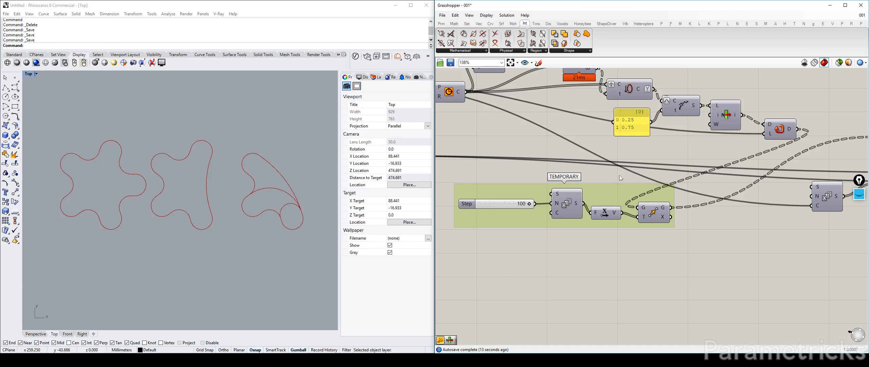
Connect the BLOCKS panel to the Count input of the Series component in the TEMPORARY group, and check the spaced outlines.
{"action": "right_click_drag", "start_coordinate": [570, 156], "coordinate": [719, 177]}
{"action": "right_click_drag", "start_coordinate": [585, 134], "coordinate": [606, 163]}
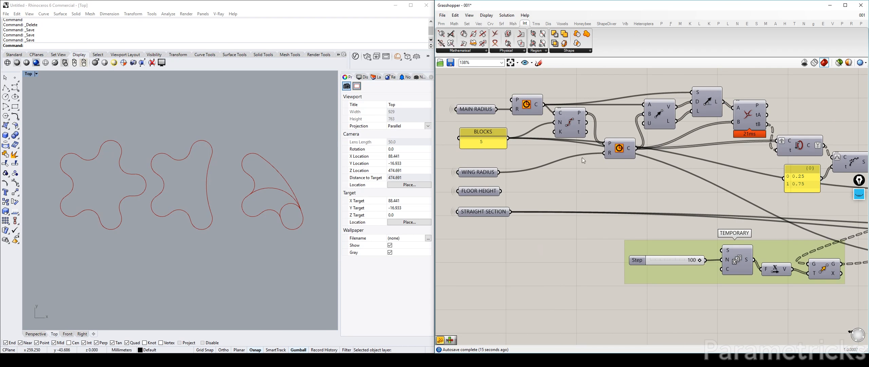
{"action": "right_click_drag", "start_coordinate": [727, 263], "coordinate": [718, 242]}
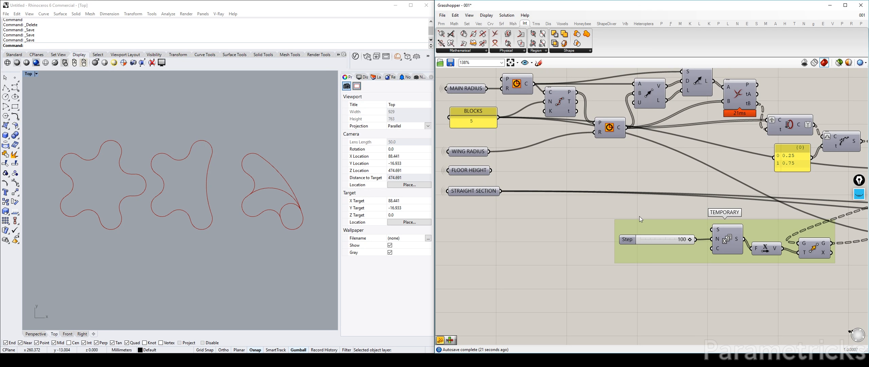
{"action": "left_click_drag", "start_coordinate": [497, 118], "coordinate": [712, 249]}
{"action": "right_click_drag", "start_coordinate": [277, 200], "coordinate": [239, 201]}
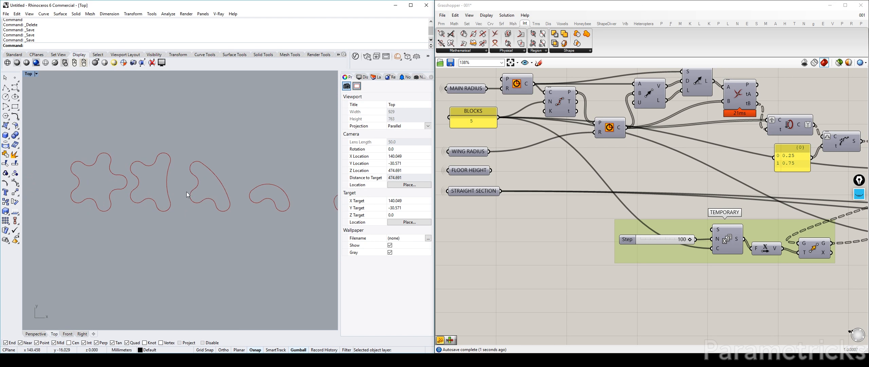
Set the BLOCKS panel to 3.
{"action": "right_click_drag", "start_coordinate": [478, 121], "coordinate": [547, 146]}
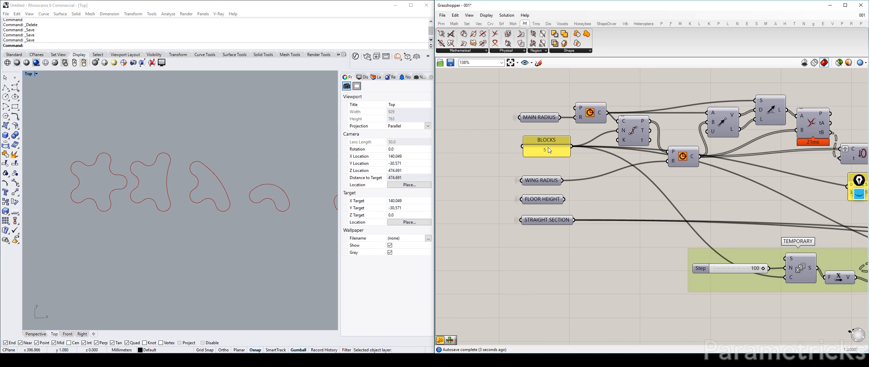
{"action": "left_click", "coordinate": [546, 147]}
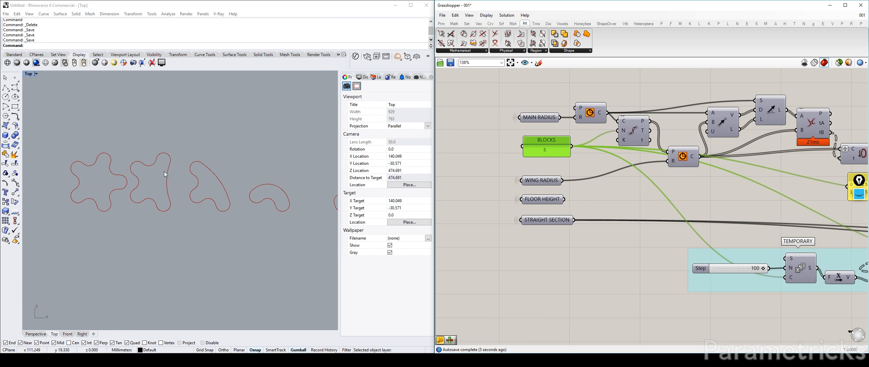
{"action": "double_click", "coordinate": [555, 151]}
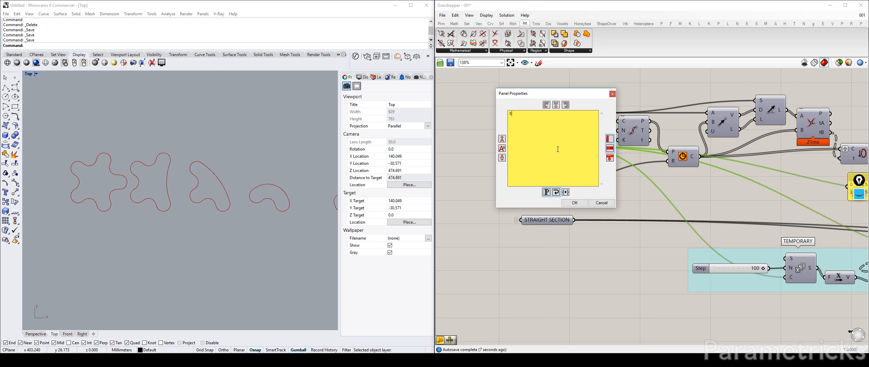
{"action": "left_click", "coordinate": [575, 202]}
Set the MAIN RADIUS slider to 25 and the WING RADIUS slider to 15.
{"action": "right_click_drag", "start_coordinate": [536, 152], "coordinate": [711, 163]}
{"action": "scroll", "coordinate": [580, 136], "scroll_direction": "up", "scroll_amount": 1}
{"action": "right_click_drag", "start_coordinate": [580, 135], "coordinate": [694, 149]}
{"action": "scroll", "coordinate": [620, 137], "scroll_direction": "down", "scroll_amount": 2}
{"action": "right_click_drag", "start_coordinate": [586, 162], "coordinate": [571, 154]}
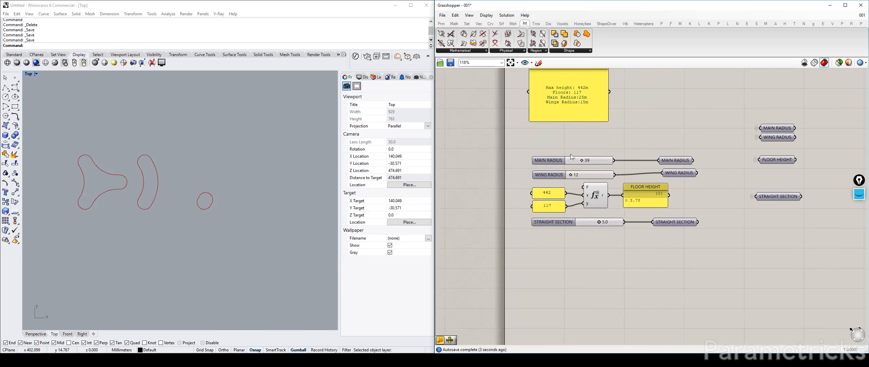
{"action": "scroll", "coordinate": [560, 153], "scroll_direction": "up", "scroll_amount": 2}
{"action": "double_click", "coordinate": [533, 135]}
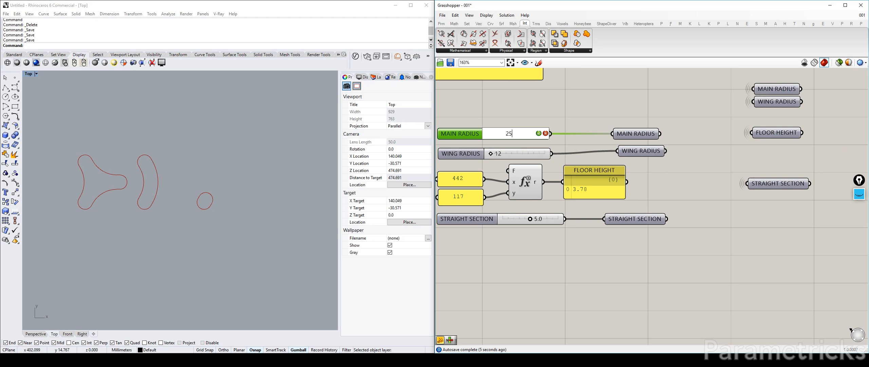
{"action": "double_click", "coordinate": [524, 155]}
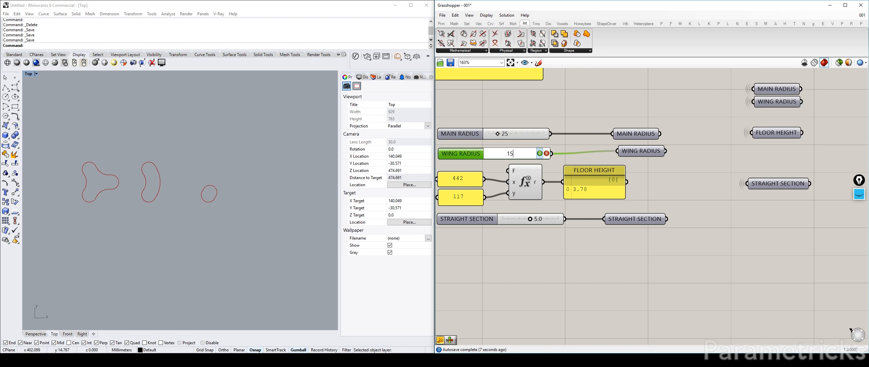
{"action": "key", "text": "Return"}
{"action": "scroll", "coordinate": [148, 186], "scroll_direction": "up", "scroll_amount": 6}
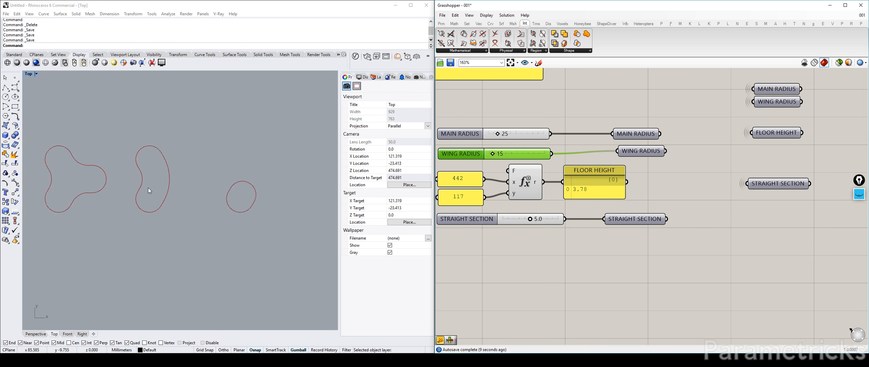
{"action": "right_click_drag", "start_coordinate": [148, 186], "coordinate": [189, 189]}
Reduce the Step slider in the TEMPORARY group to 81 to bring the plan outlines closer together.
{"action": "scroll", "coordinate": [749, 185], "scroll_direction": "down", "scroll_amount": 3}
{"action": "right_click_drag", "start_coordinate": [749, 185], "coordinate": [578, 196]}
{"action": "scroll", "coordinate": [691, 243], "scroll_direction": "up", "scroll_amount": 2}
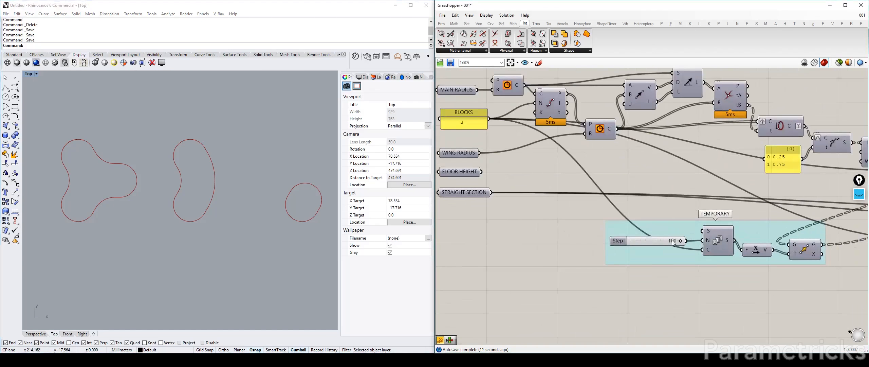
{"action": "left_click_drag", "start_coordinate": [685, 241], "coordinate": [669, 243]}
Switch to the browser and examine the World One floor plan reference images for the tower's changing outline.
{"action": "right_click_drag", "start_coordinate": [720, 203], "coordinate": [491, 159]}
{"action": "scroll", "coordinate": [472, 198], "scroll_direction": "down", "scroll_amount": 4}
{"action": "scroll", "coordinate": [722, 197], "scroll_direction": "up", "scroll_amount": 3}
{"action": "scroll", "coordinate": [617, 196], "scroll_direction": "up", "scroll_amount": 1}
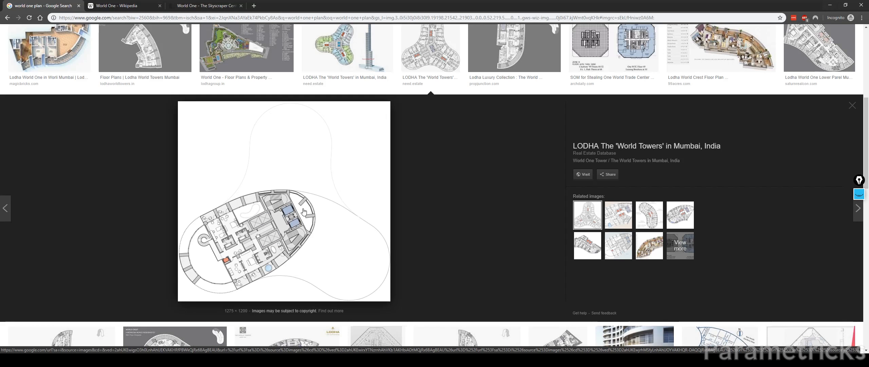
{"action": "scroll", "coordinate": [302, 209], "scroll_direction": "up", "scroll_amount": 5}
{"action": "scroll", "coordinate": [259, 210], "scroll_direction": "down", "scroll_amount": 4}
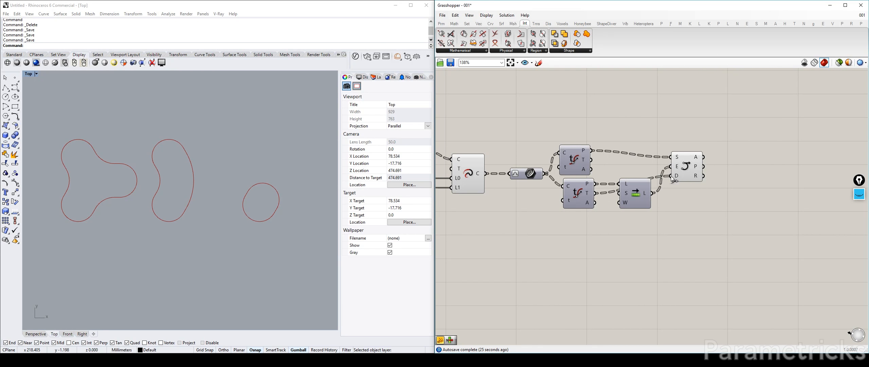
Back in Grasshopper, select Arc SED and Extend Curve in turn to examine which outline segments each one produces.
{"action": "right_click_drag", "start_coordinate": [708, 167], "coordinate": [544, 159]}
{"action": "left_click", "coordinate": [543, 159]}
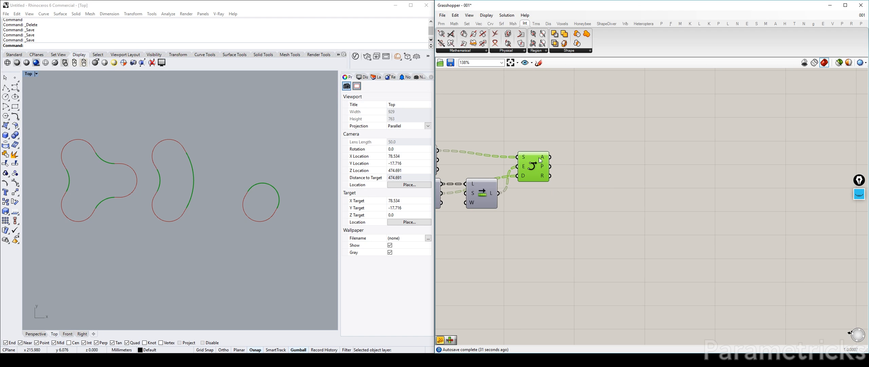
{"action": "right_click_drag", "start_coordinate": [542, 158], "coordinate": [668, 159]}
{"action": "left_click", "coordinate": [539, 172]}
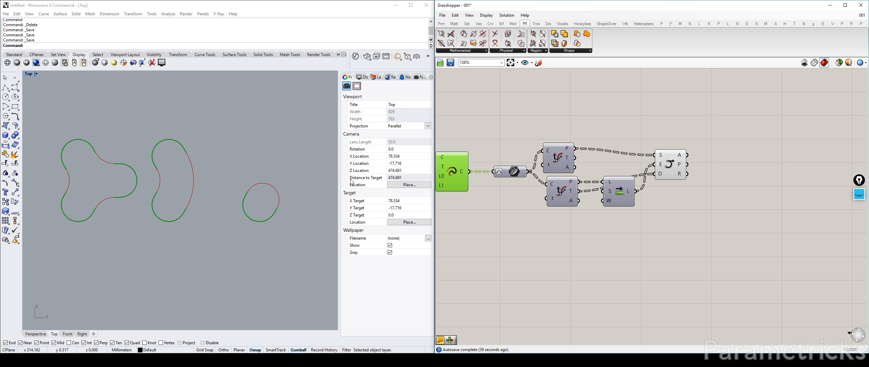
{"action": "left_click", "coordinate": [672, 161]}
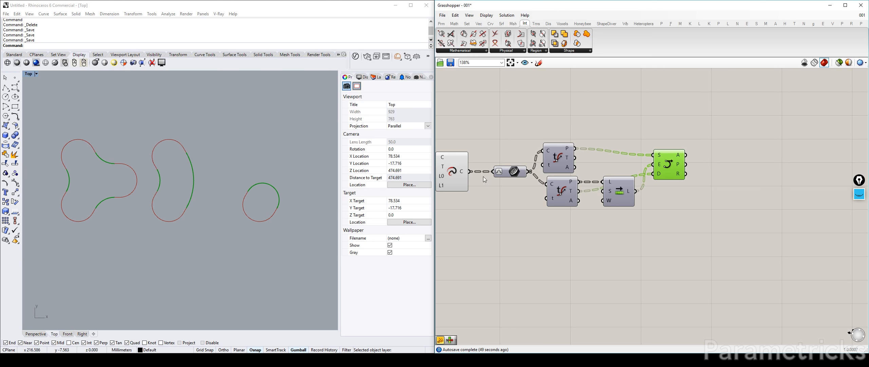
Set the Step slider's minimum to 0 and reduce its value to 0 so the plan outlines overlap at one position.
{"action": "scroll", "coordinate": [642, 163], "scroll_direction": "down", "scroll_amount": 3}
{"action": "right_click_drag", "start_coordinate": [484, 177], "coordinate": [817, 163]}
{"action": "right_click_drag", "start_coordinate": [522, 175], "coordinate": [625, 168]}
{"action": "scroll", "coordinate": [642, 172], "scroll_direction": "up", "scroll_amount": 3}
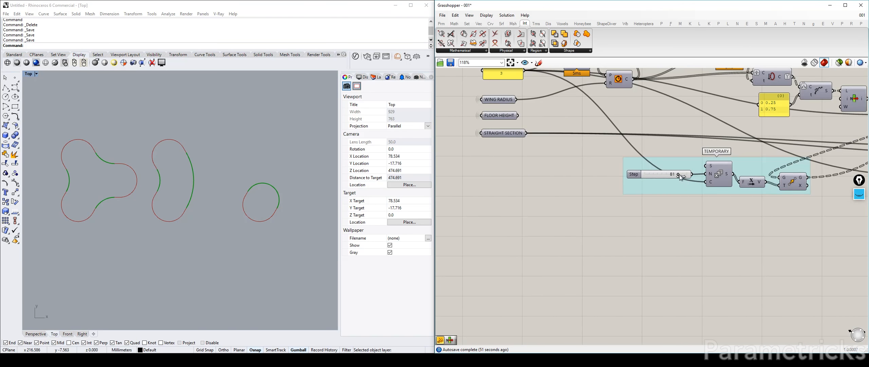
{"action": "left_click_drag", "start_coordinate": [678, 174], "coordinate": [639, 177]}
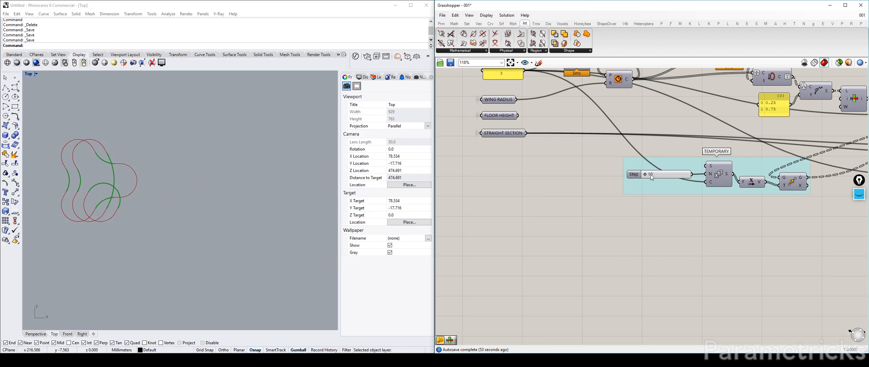
{"action": "scroll", "coordinate": [651, 174], "scroll_direction": "up", "scroll_amount": 2}
{"action": "double_click", "coordinate": [630, 175]}
{"action": "left_click", "coordinate": [639, 187]}
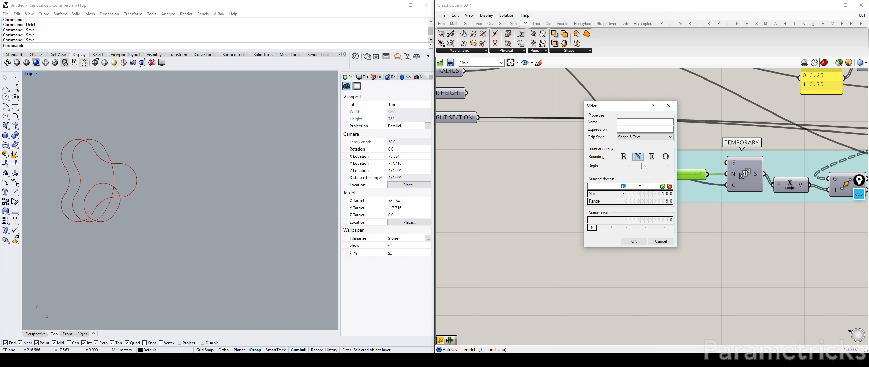
{"action": "type", "text": "0"}
{"action": "key", "text": "Return"}
{"action": "left_click", "coordinate": [634, 241]}
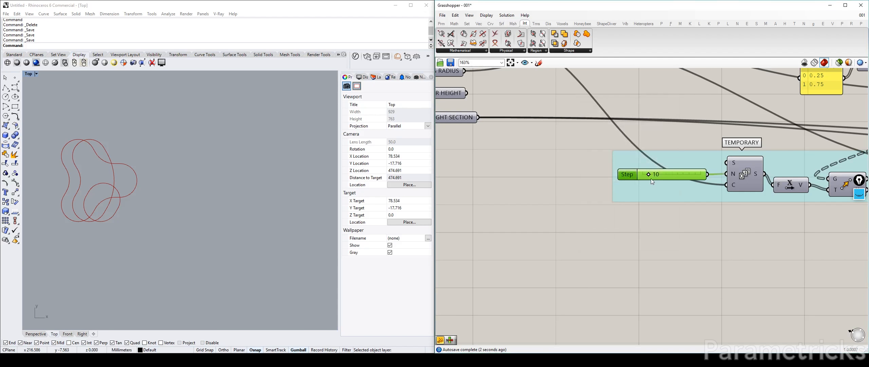
{"action": "left_click_drag", "start_coordinate": [651, 175], "coordinate": [643, 174]}
{"action": "scroll", "coordinate": [141, 180], "scroll_direction": "up", "scroll_amount": 3}
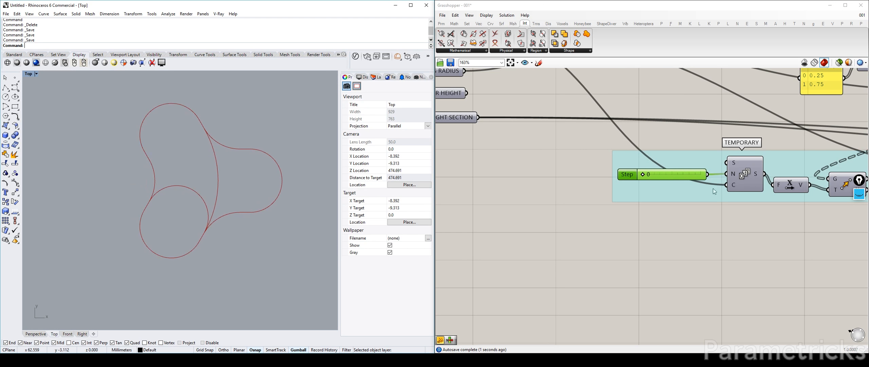
Trace the lower wing's outer arc in blue and the connecting curve in pink with the screen pen, and clear the marks.
{"action": "left_click", "coordinate": [861, 196]}
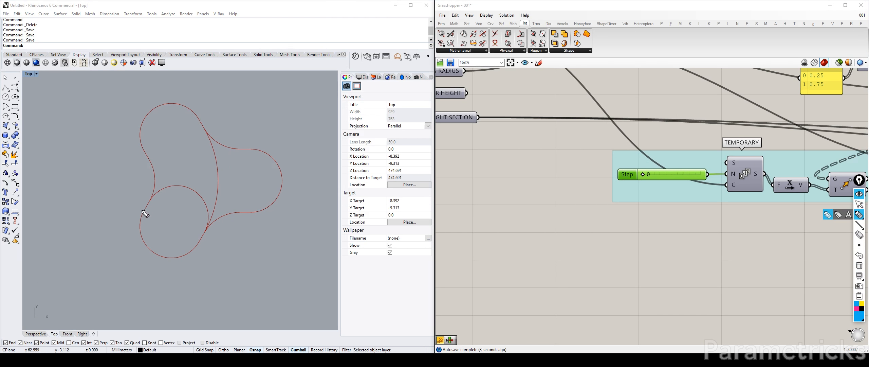
{"action": "mouse_move", "coordinate": [146, 207]}
{"action": "left_mouse_down"}
{"action": "mouse_move", "coordinate": [141, 218]}
{"action": "mouse_move", "coordinate": [160, 255]}
{"action": "mouse_move", "coordinate": [203, 236]}
{"action": "left_mouse_up"}
{"action": "left_click", "coordinate": [856, 308]}
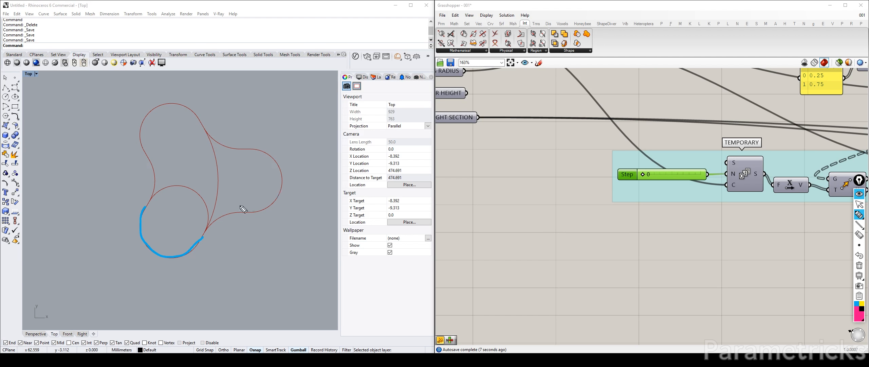
{"action": "mouse_move", "coordinate": [146, 207]}
{"action": "left_mouse_down"}
{"action": "mouse_move", "coordinate": [168, 170]}
{"action": "mouse_move", "coordinate": [196, 155]}
{"action": "mouse_move", "coordinate": [212, 168]}
{"action": "mouse_move", "coordinate": [215, 203]}
{"action": "mouse_move", "coordinate": [201, 236]}
{"action": "left_mouse_up"}
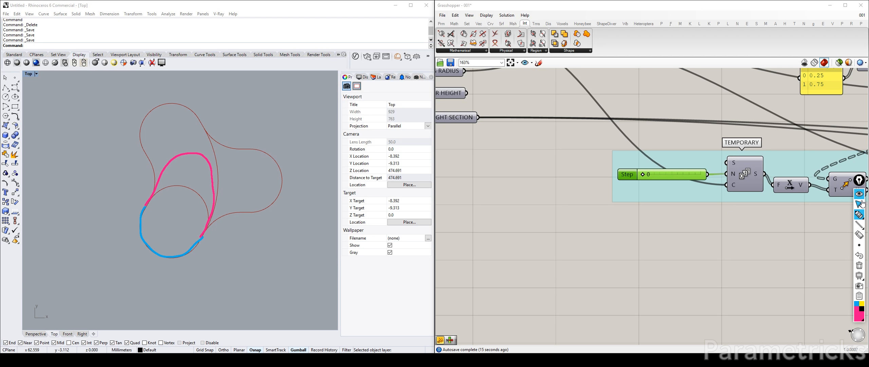
{"action": "left_click", "coordinate": [860, 265]}
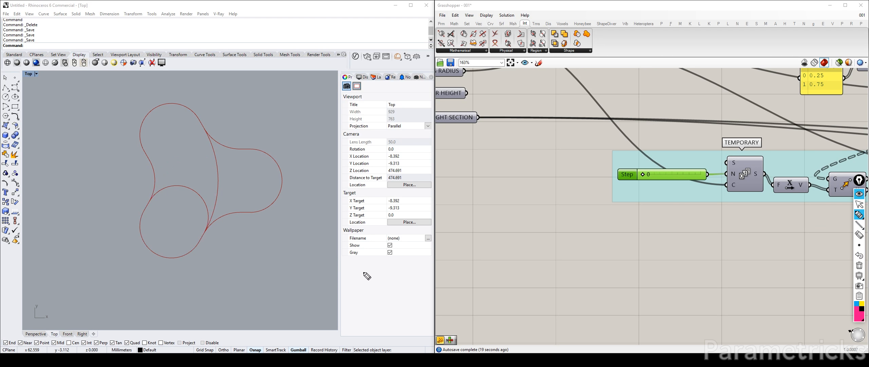
{"action": "left_click", "coordinate": [861, 203]}
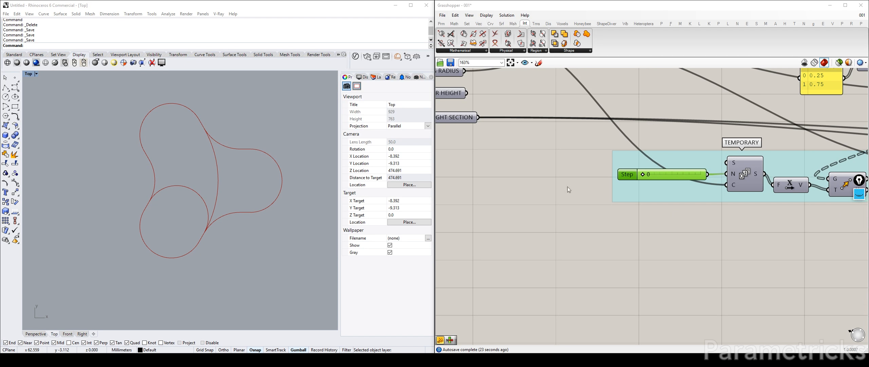
Raise the Step slider in the TEMPORARY group to 100 and settle on 76 to spread the plan outlines apart.
{"action": "right_click", "coordinate": [590, 187]}
{"action": "right_click_drag", "start_coordinate": [651, 170], "coordinate": [532, 178]}
{"action": "scroll", "coordinate": [532, 178], "scroll_direction": "up", "scroll_amount": 1}
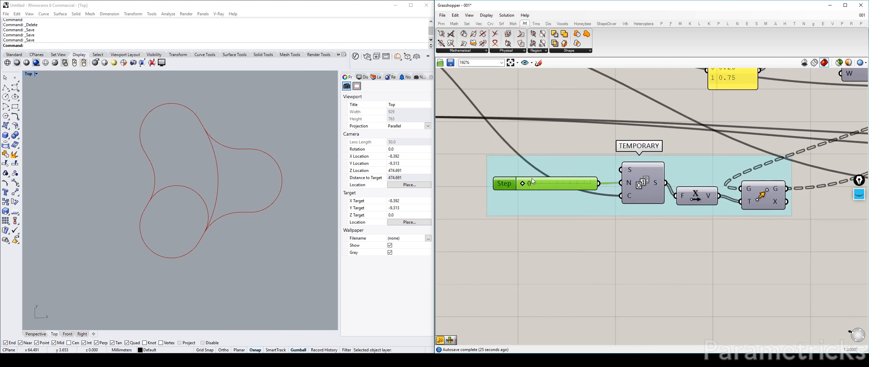
{"action": "scroll", "coordinate": [532, 181], "scroll_direction": "up", "scroll_amount": 1}
{"action": "left_click_drag", "start_coordinate": [523, 183], "coordinate": [614, 183]}
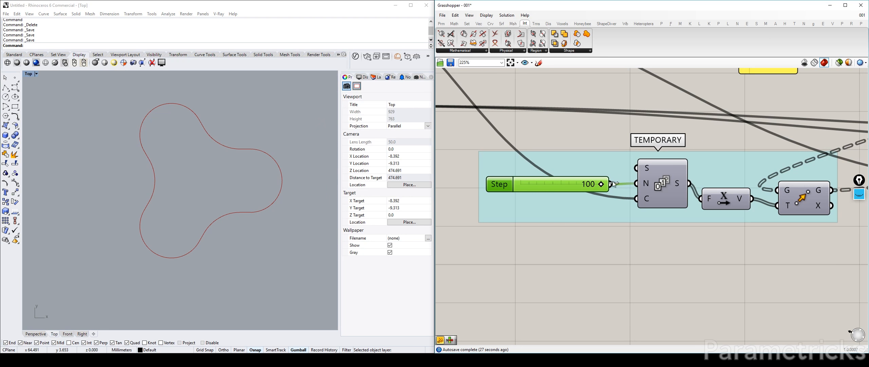
{"action": "scroll", "coordinate": [217, 182], "scroll_direction": "down", "scroll_amount": 15}
{"action": "right_click_drag", "start_coordinate": [225, 183], "coordinate": [156, 187]}
{"action": "scroll", "coordinate": [166, 189], "scroll_direction": "up", "scroll_amount": 10}
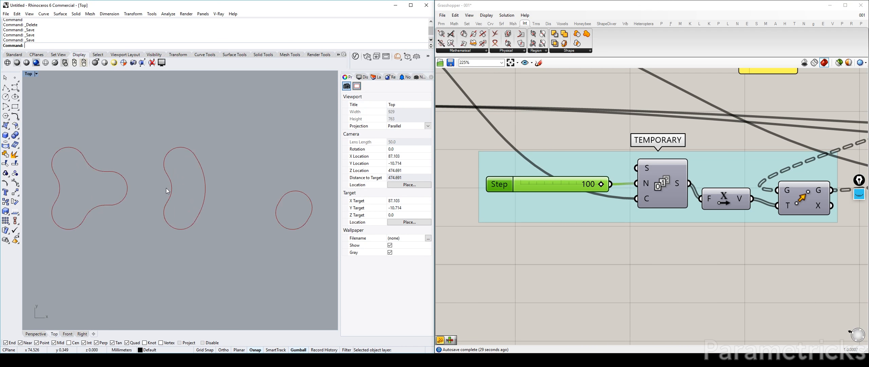
{"action": "left_click_drag", "start_coordinate": [602, 184], "coordinate": [582, 184]}
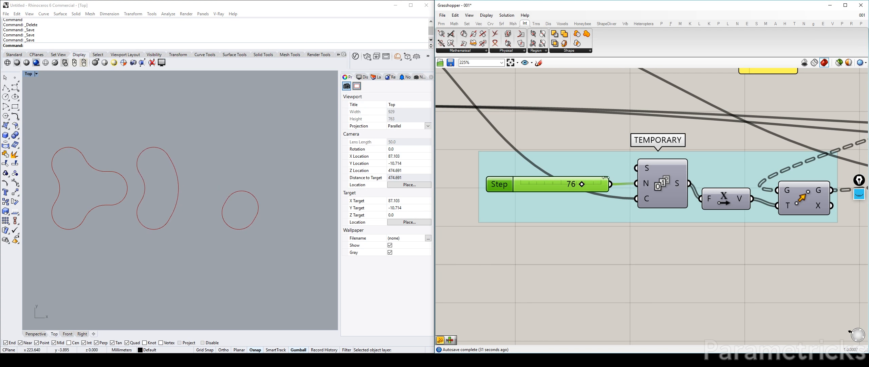
Select Extend Curve to examine which outline segments it produces, and shift the component slightly up on the canvas.
{"action": "scroll", "coordinate": [579, 179], "scroll_direction": "down", "scroll_amount": 5}
{"action": "right_click_drag", "start_coordinate": [717, 163], "coordinate": [596, 160]}
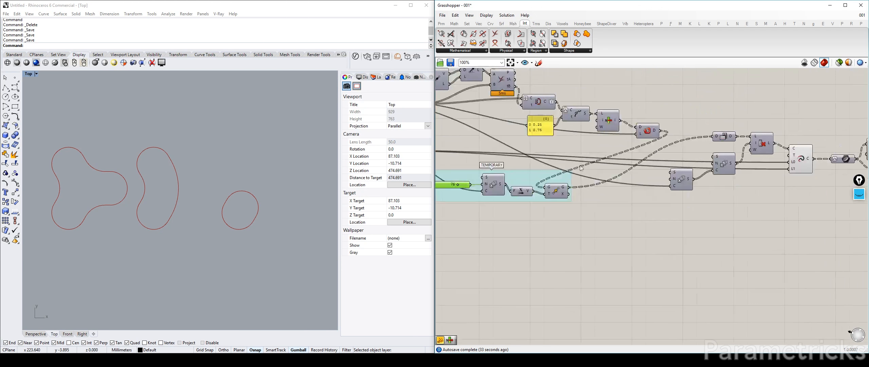
{"action": "right_click_drag", "start_coordinate": [732, 148], "coordinate": [613, 154]}
{"action": "right_click_drag", "start_coordinate": [751, 159], "coordinate": [592, 162]}
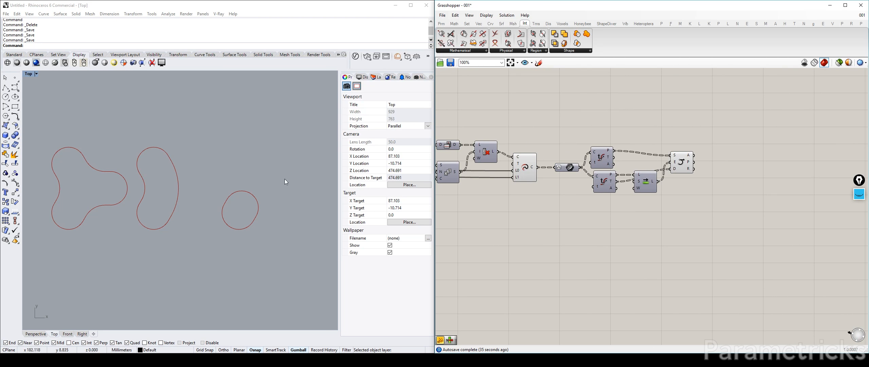
{"action": "right_click_drag", "start_coordinate": [142, 195], "coordinate": [169, 204]}
{"action": "right_click_drag", "start_coordinate": [112, 207], "coordinate": [132, 201]}
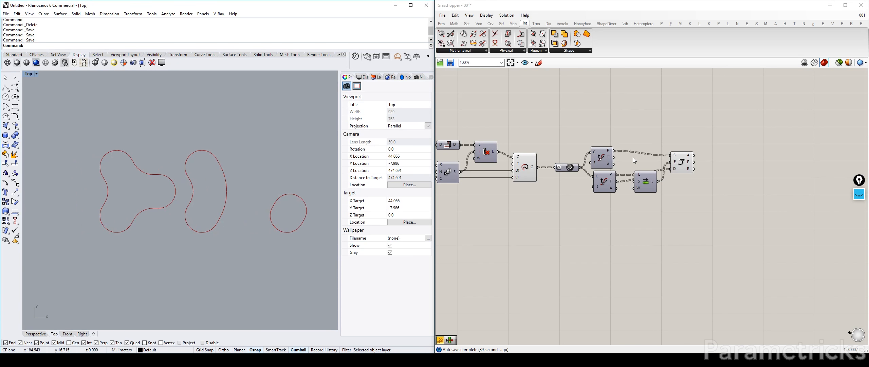
{"action": "left_click", "coordinate": [524, 165]}
{"action": "left_click_drag", "start_coordinate": [526, 166], "coordinate": [527, 160]}
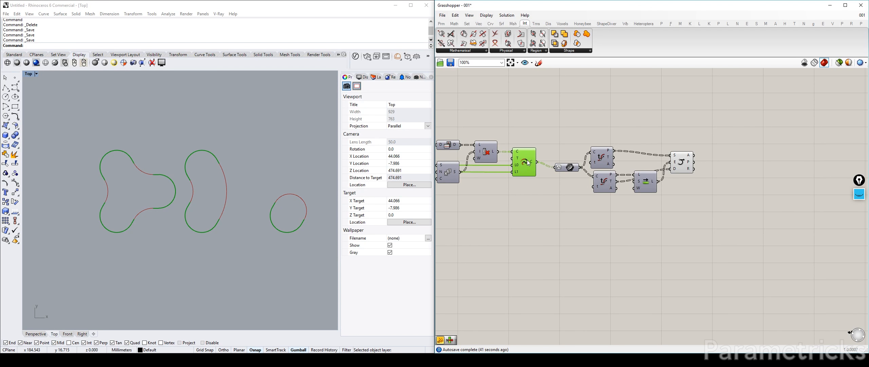
Move the group of components after Extend Curve up to line up with it.
{"action": "left_click_drag", "start_coordinate": [719, 126], "coordinate": [566, 212]}
{"action": "left_click_drag", "start_coordinate": [572, 168], "coordinate": [609, 154]}
{"action": "left_click", "coordinate": [584, 115]}
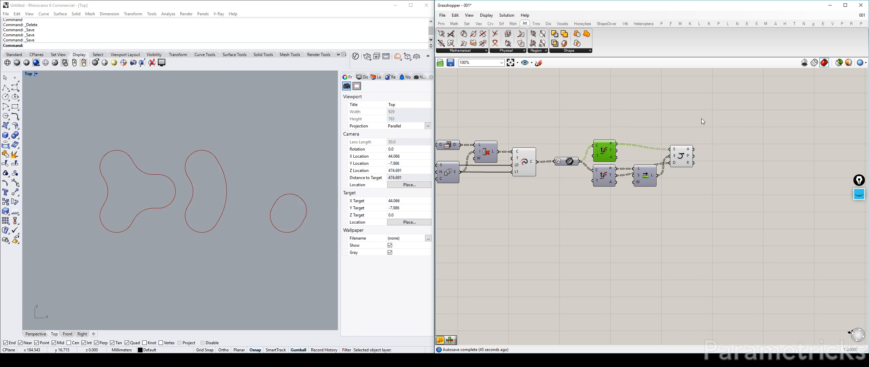
Select Arc SED to examine the connecting arcs it produces, and adjust the positions of Arc SED and Shift List.
{"action": "right_click_drag", "start_coordinate": [686, 135], "coordinate": [542, 149]}
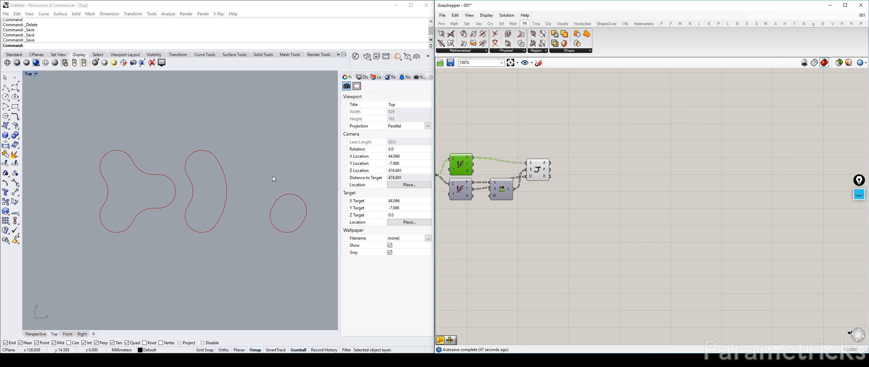
{"action": "scroll", "coordinate": [237, 182], "scroll_direction": "up", "scroll_amount": 2}
{"action": "right_click_drag", "start_coordinate": [236, 182], "coordinate": [222, 196]}
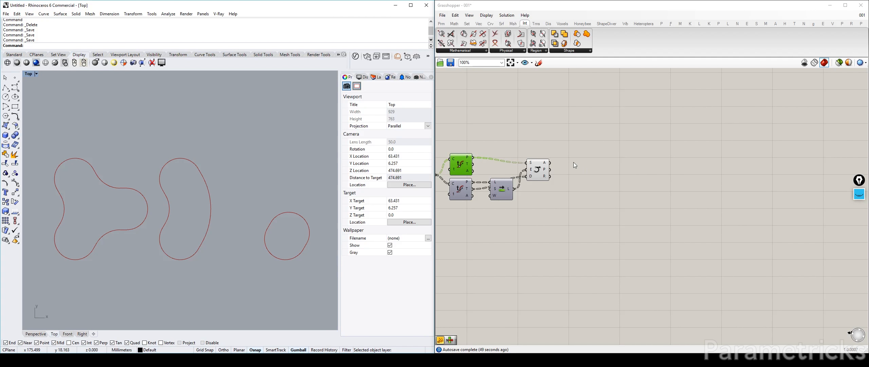
{"action": "left_click_drag", "start_coordinate": [541, 172], "coordinate": [548, 168]}
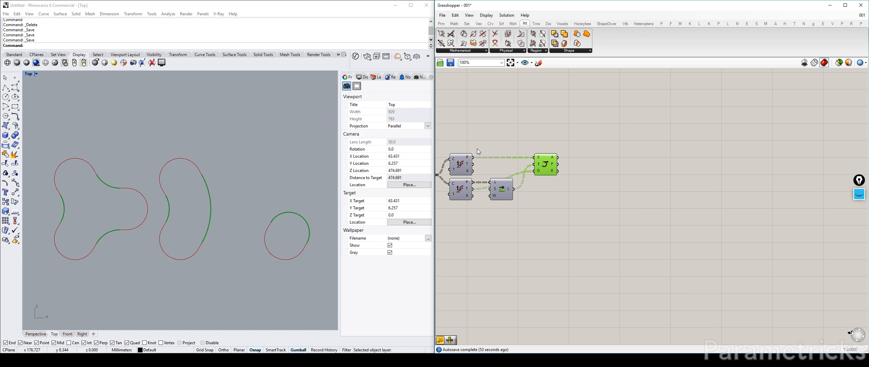
{"action": "left_click_drag", "start_coordinate": [543, 164], "coordinate": [544, 170]}
{"action": "left_click_drag", "start_coordinate": [500, 188], "coordinate": [501, 185]}
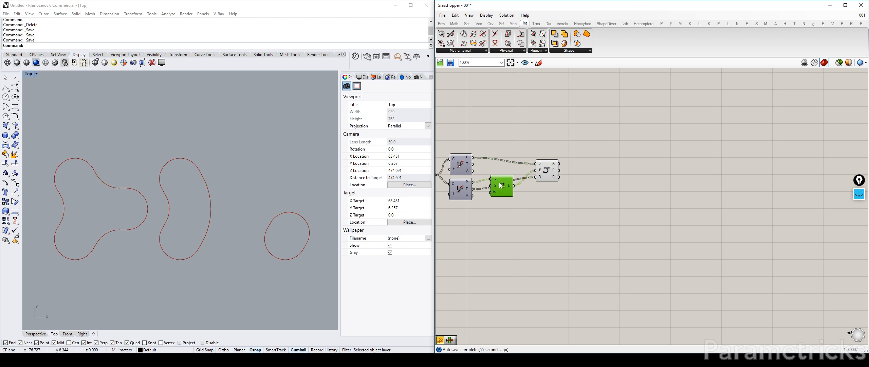
{"action": "right_click_drag", "start_coordinate": [270, 199], "coordinate": [271, 192]}
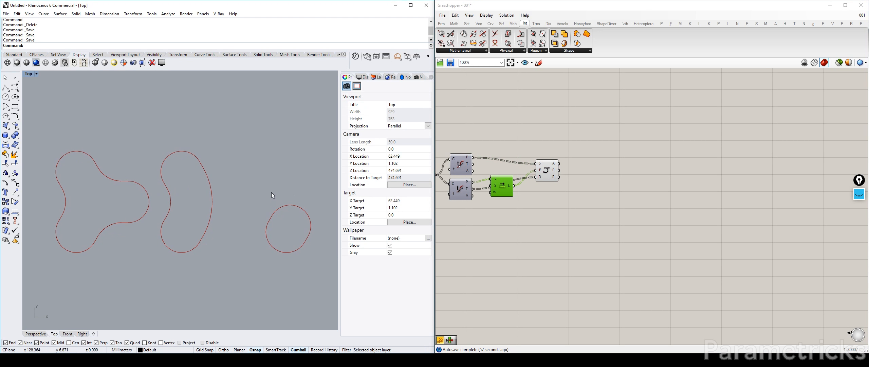
{"action": "left_click", "coordinate": [562, 170]}
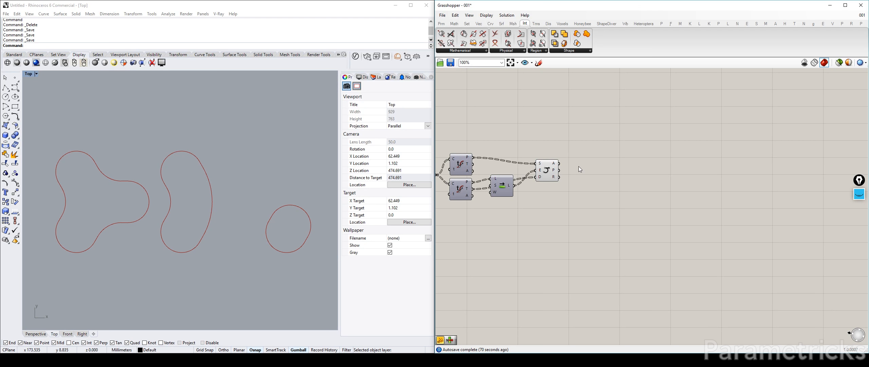
{"action": "right_click_drag", "start_coordinate": [574, 171], "coordinate": [672, 168]}
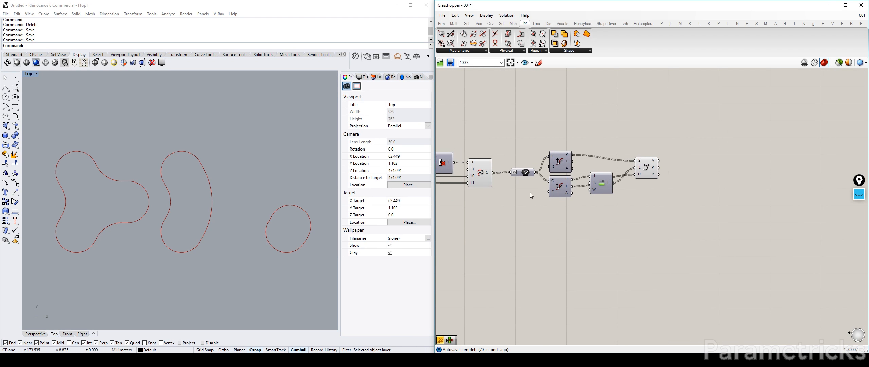
{"action": "right_click_drag", "start_coordinate": [512, 193], "coordinate": [518, 194]}
{"action": "right_click_drag", "start_coordinate": [522, 189], "coordinate": [525, 189]}
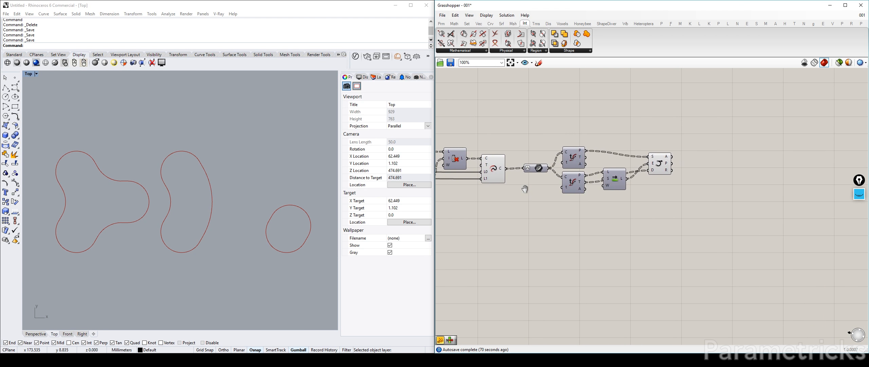